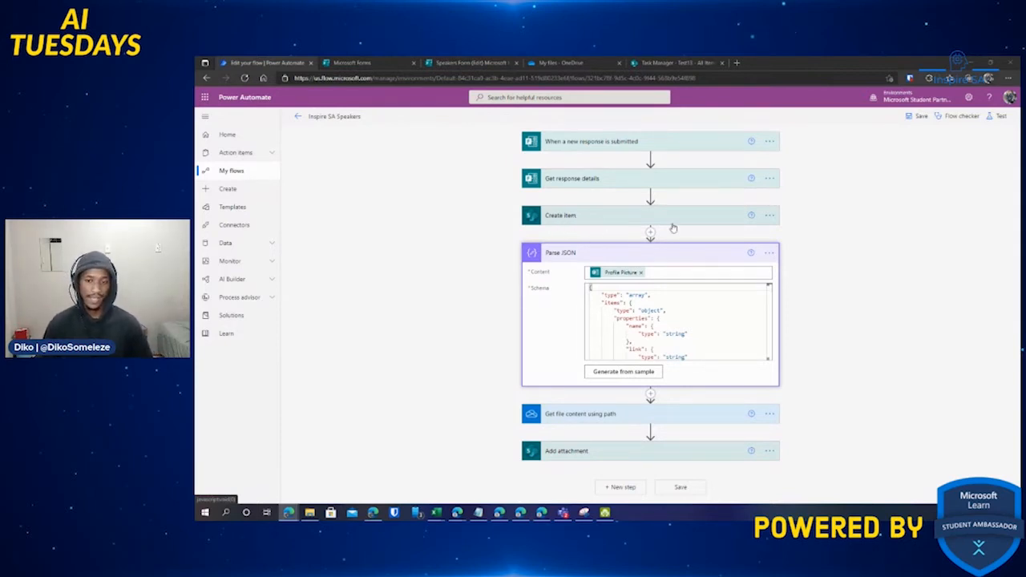
Step: Expand the Create item step to show its site, Test13 list and mapped fields
click(580, 218)
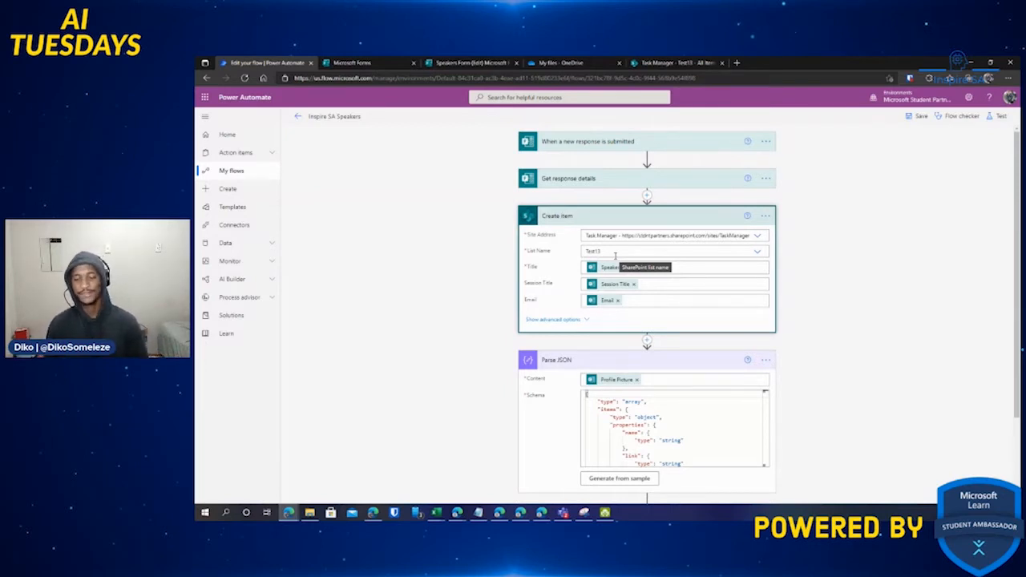
Step: Scroll past the Parse JSON schema and expand the Get file content using path step
scroll(551, 317, down, 1)
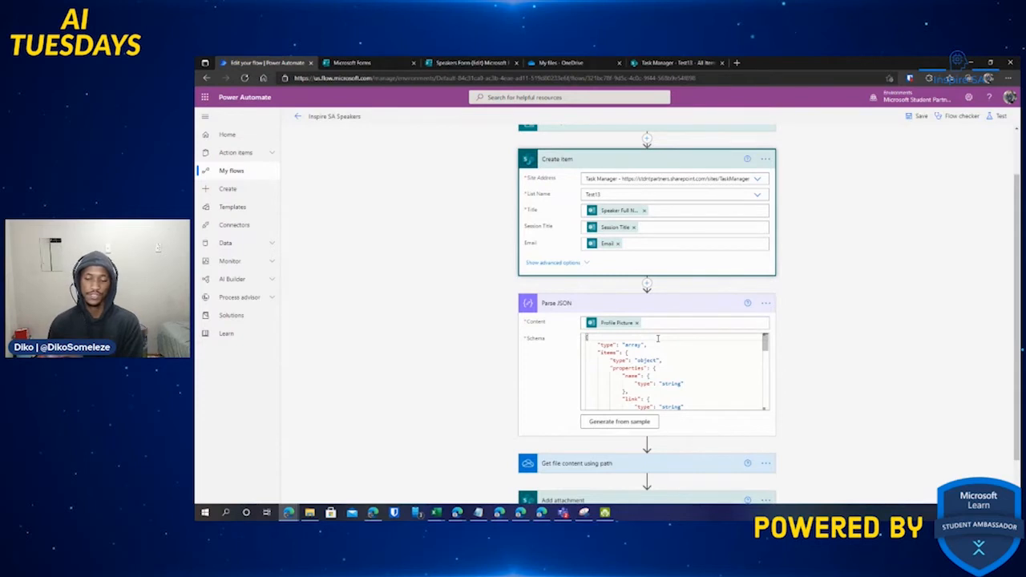
scroll(745, 392, down, 5)
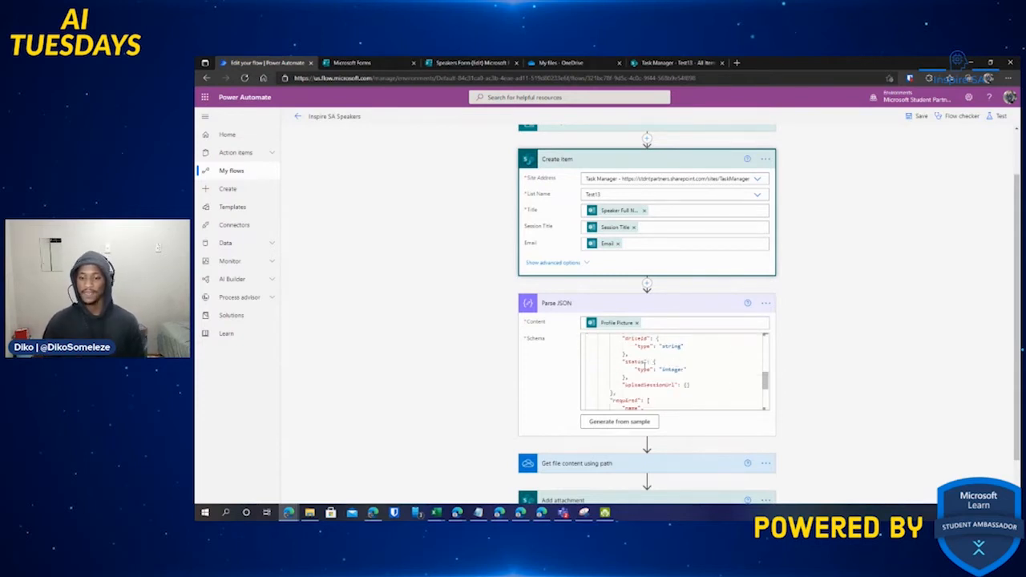
scroll(531, 335, down, 1)
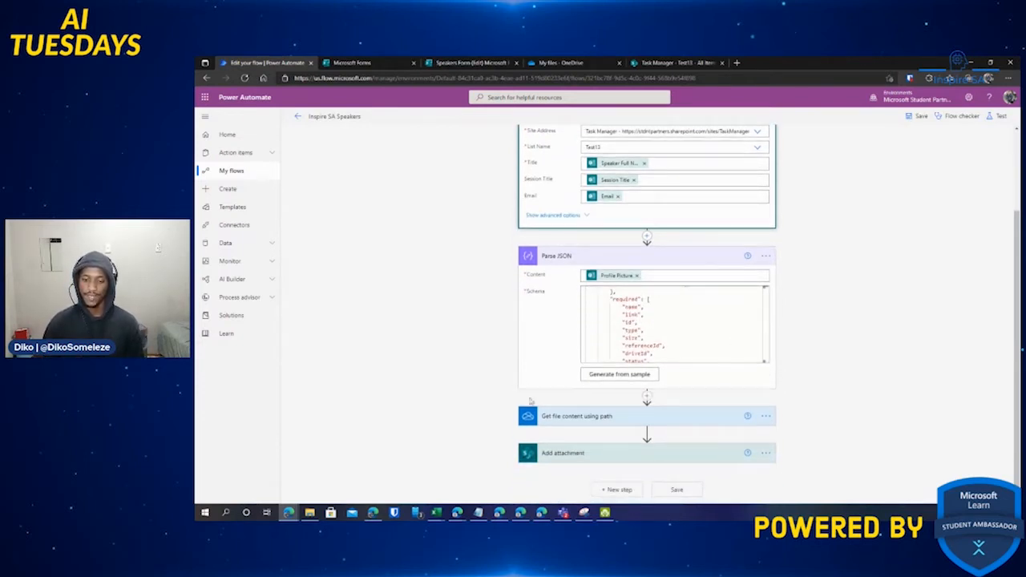
click(527, 416)
scroll(556, 373, down, 1)
scroll(556, 373, down, 1)
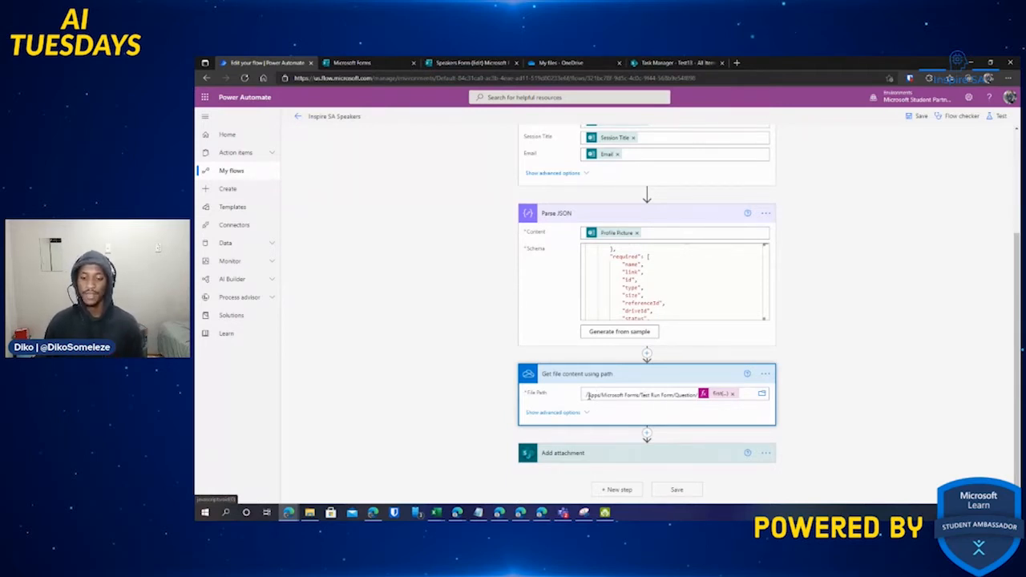
Step: Highlight the /Apps and form folder parts of the file path, then expand Add attachment
drag(587, 395, 640, 396)
click(603, 395)
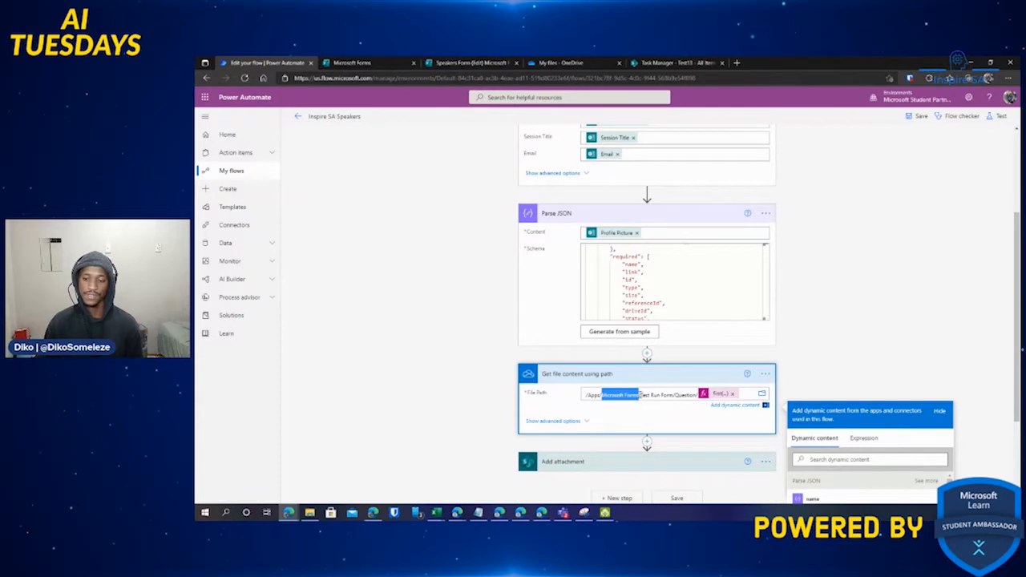
click(642, 394)
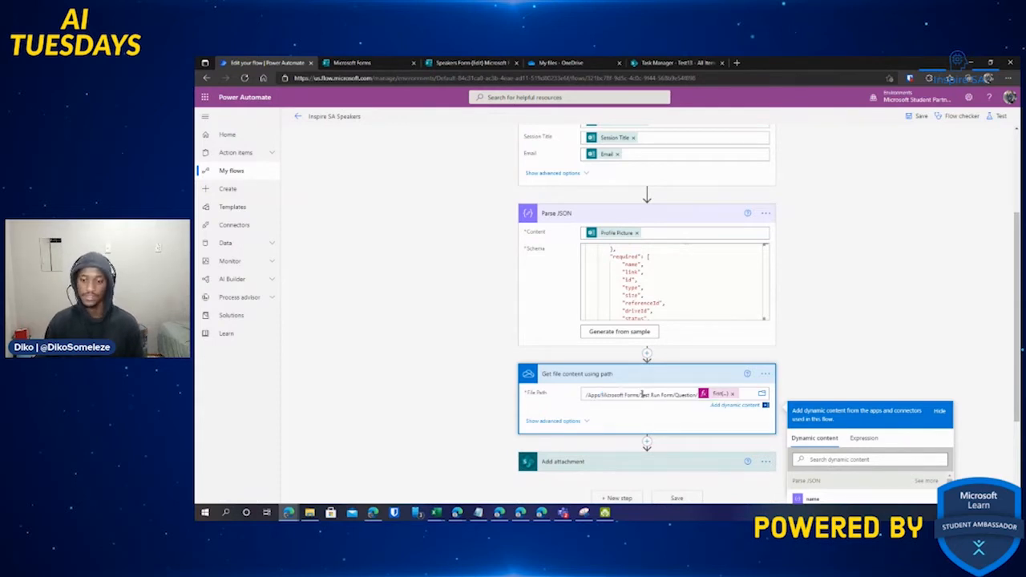
drag(641, 395, 697, 396)
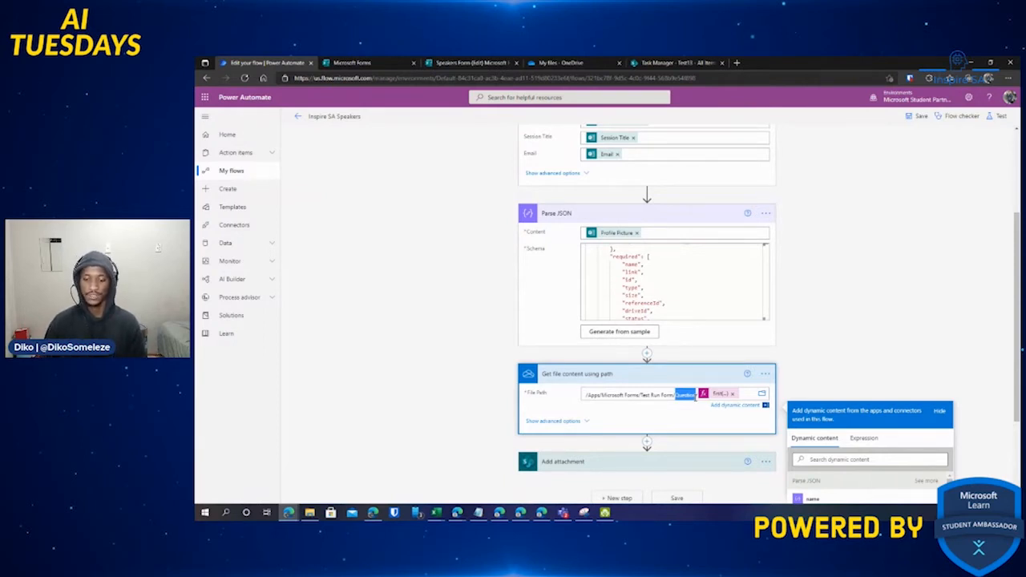
scroll(562, 385, down, 3)
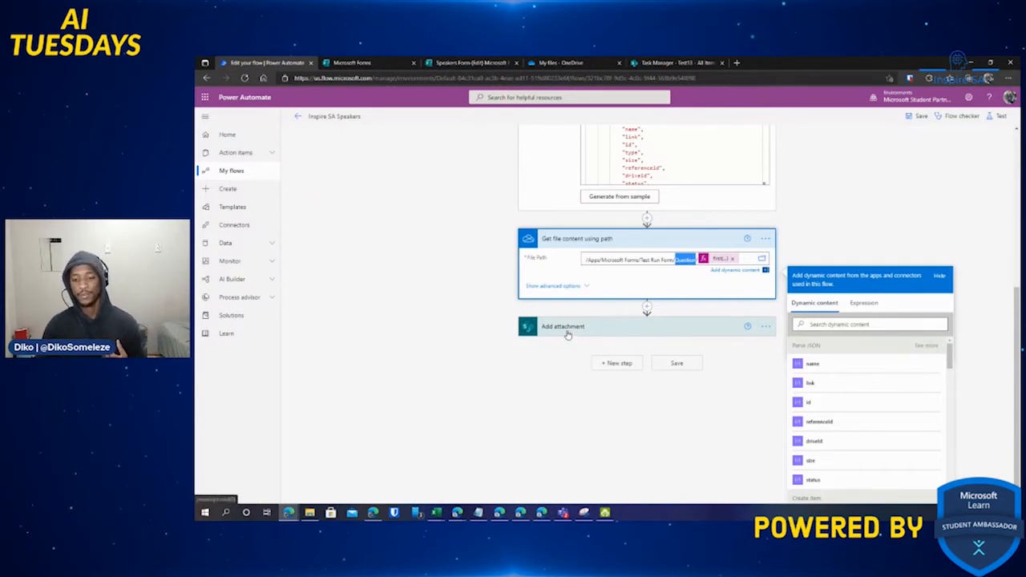
click(567, 330)
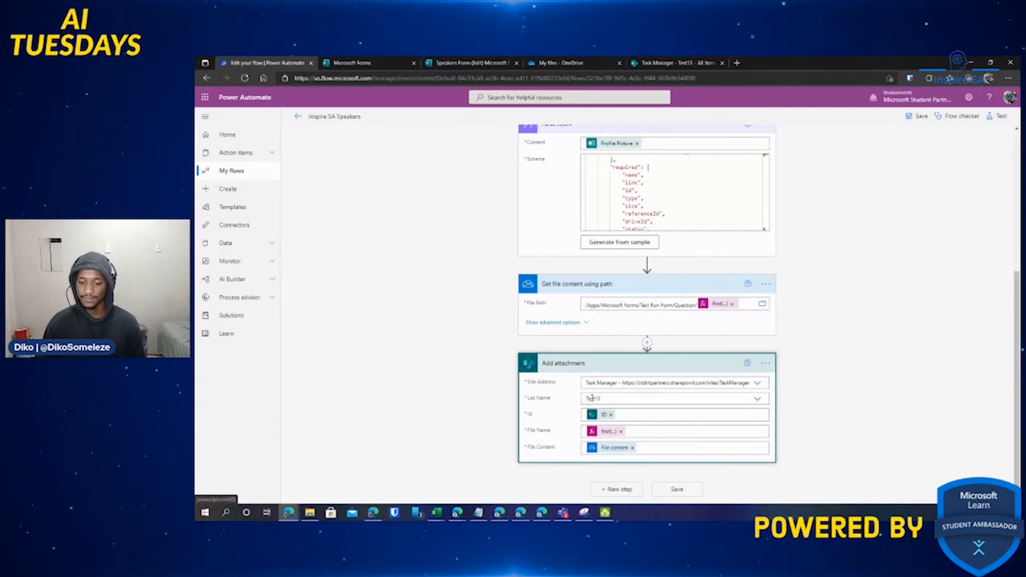
scroll(605, 398, up, 3)
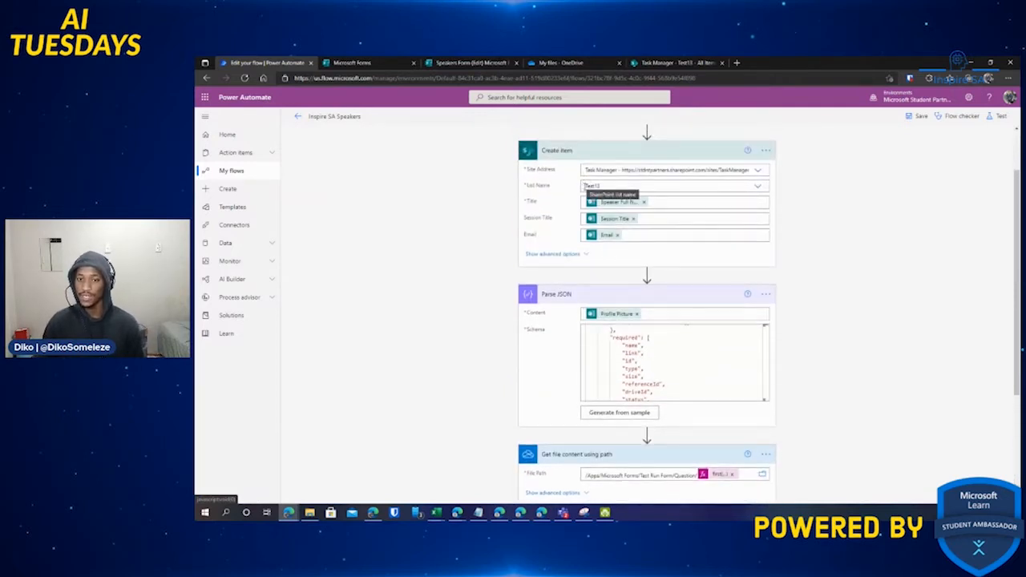
scroll(547, 409, down, 3)
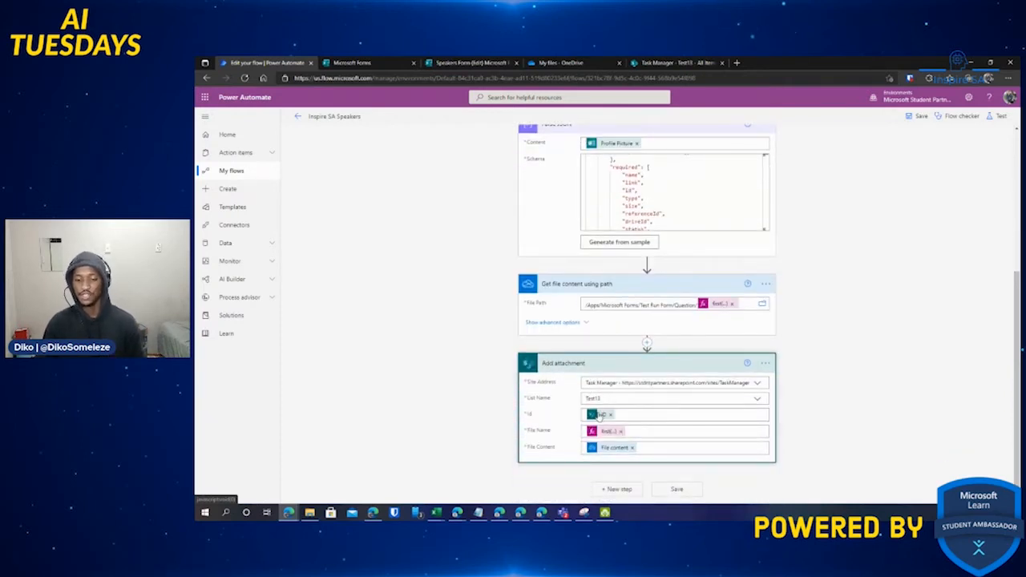
scroll(595, 425, up, 1)
scroll(596, 425, up, 4)
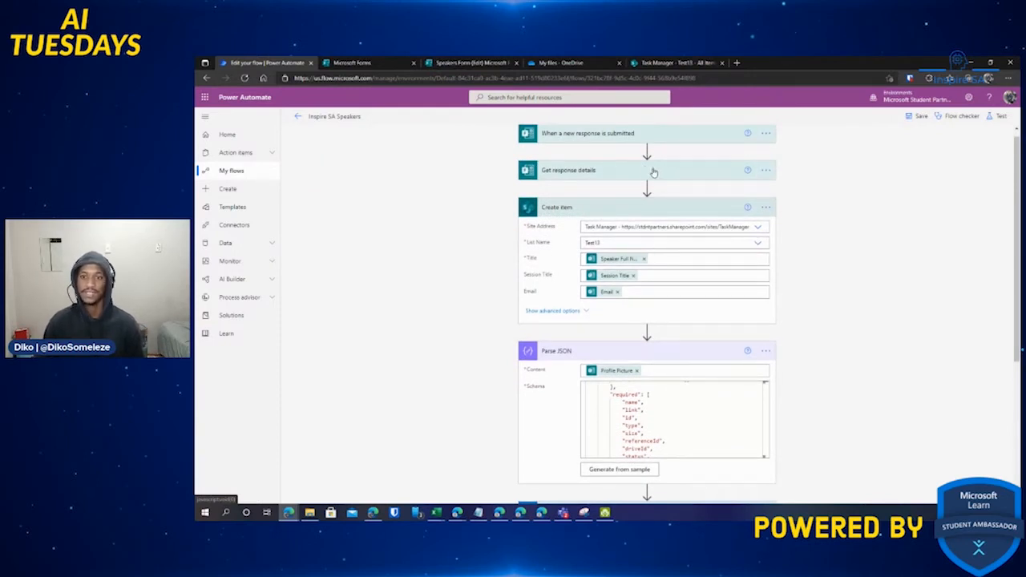
Step: Add a new step beneath Add attachment at the bottom of the flow
scroll(585, 336, down, 4)
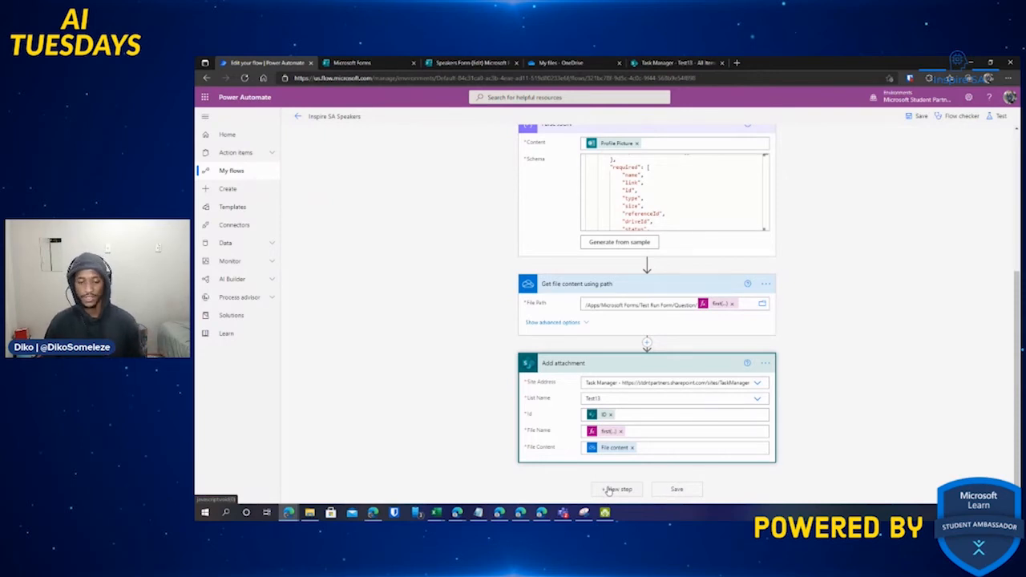
click(611, 489)
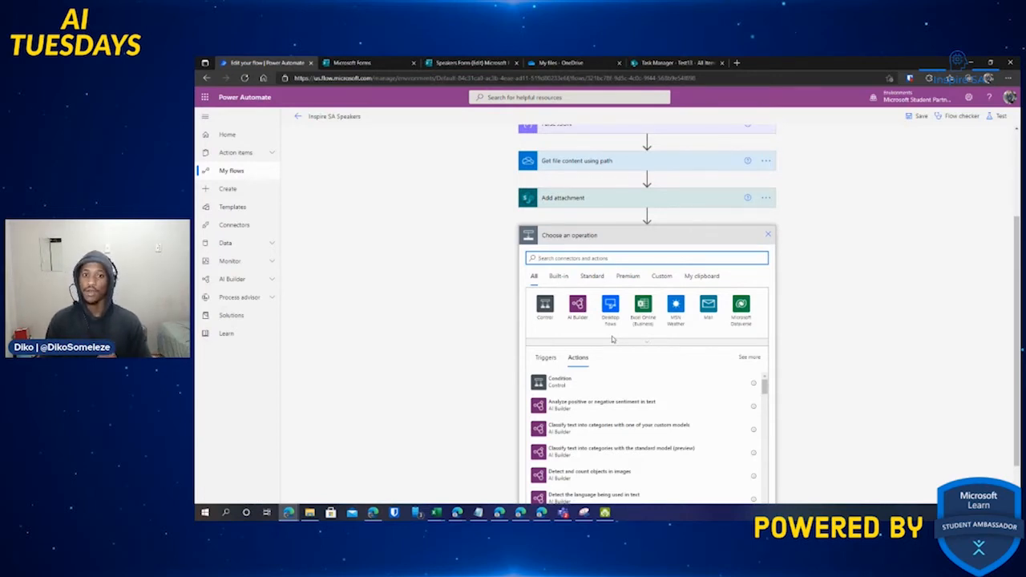
Step: Scroll around the Choose an operation panel for the new step
scroll(612, 340, up, 3)
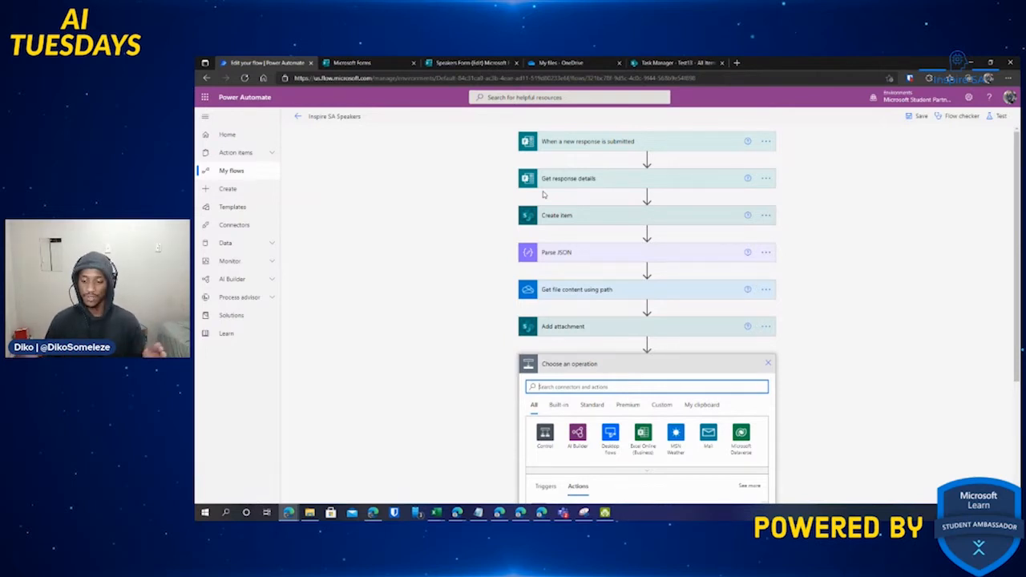
scroll(597, 349, down, 3)
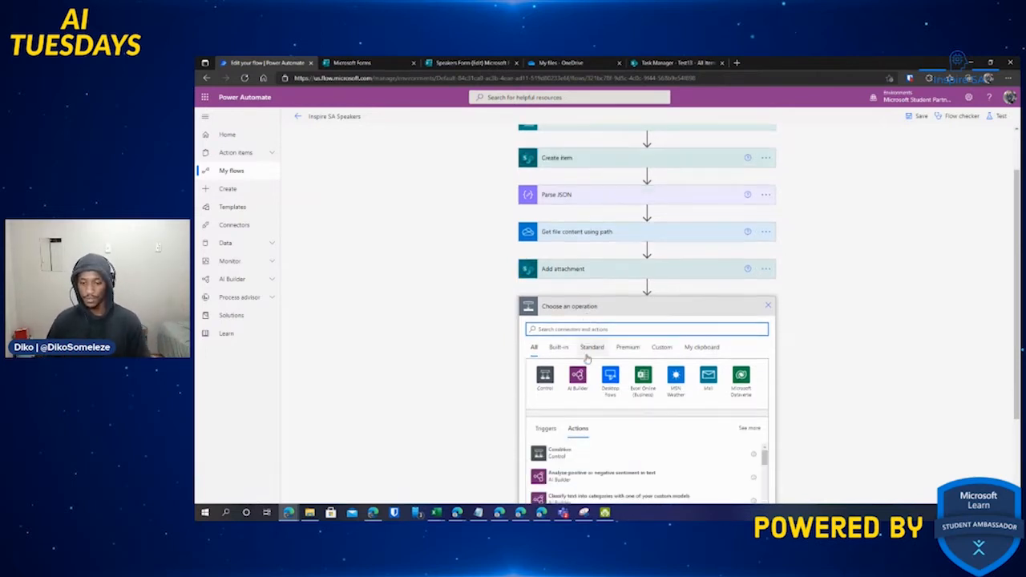
scroll(588, 368, up, 2)
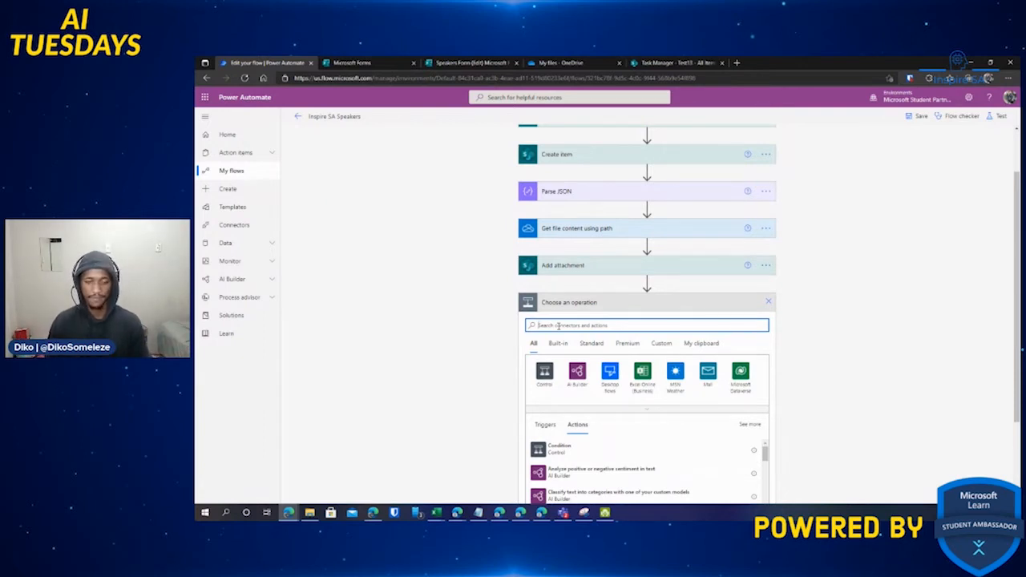
Step: Search for Outlook and add the Office 365 Outlook Send an email (V2) action
text(Out)
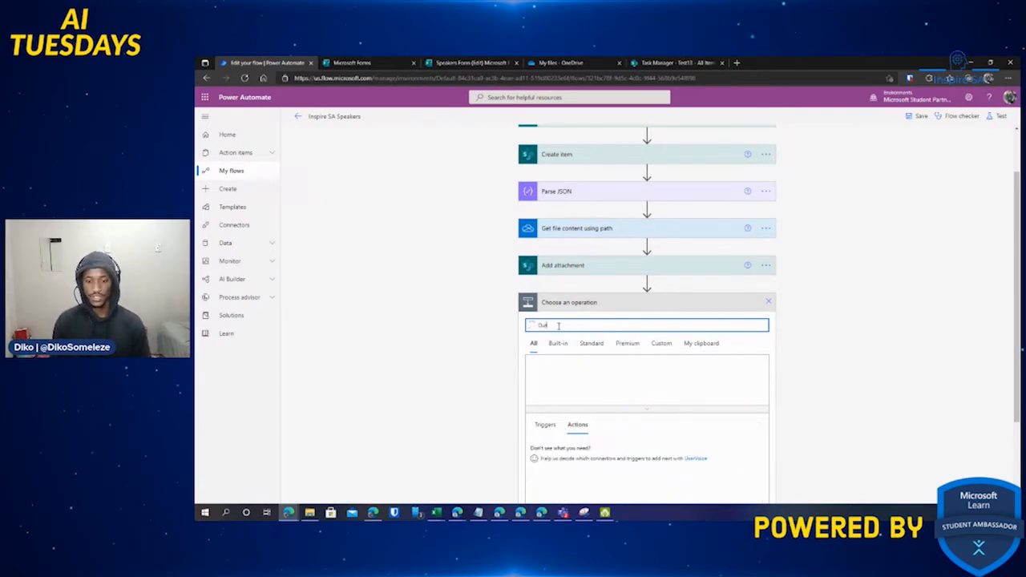
text(look)
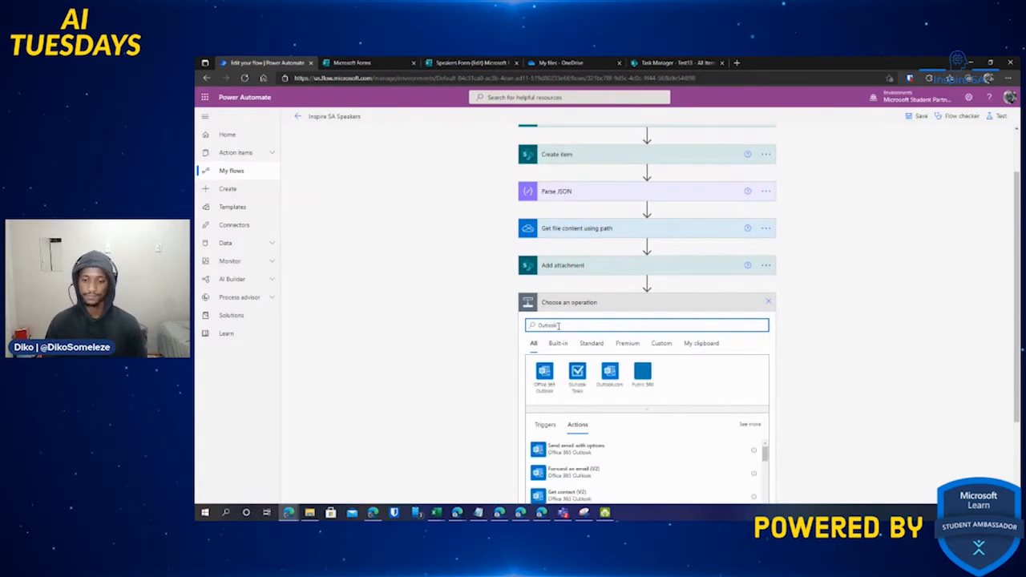
scroll(549, 405, down, 1)
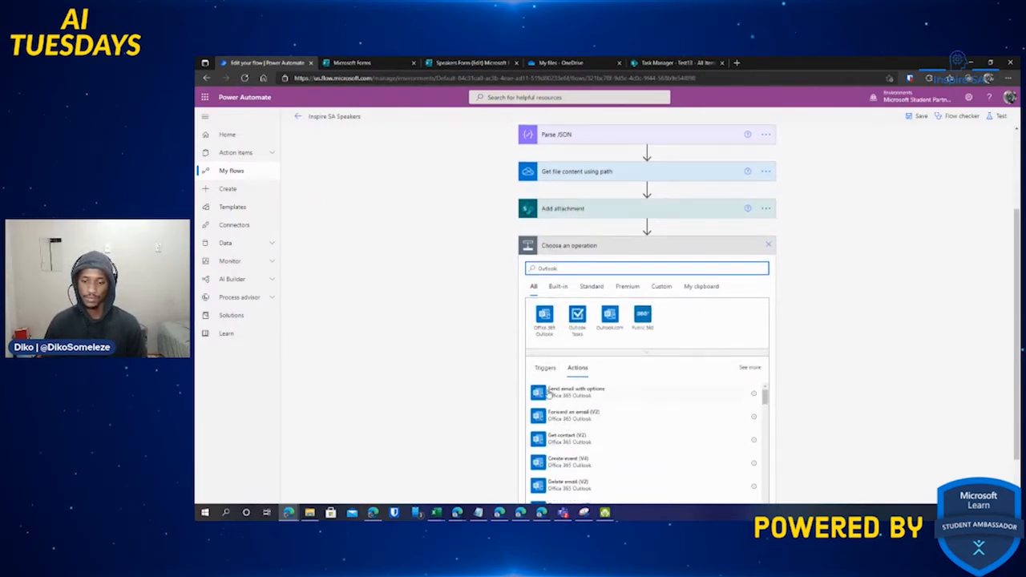
click(545, 317)
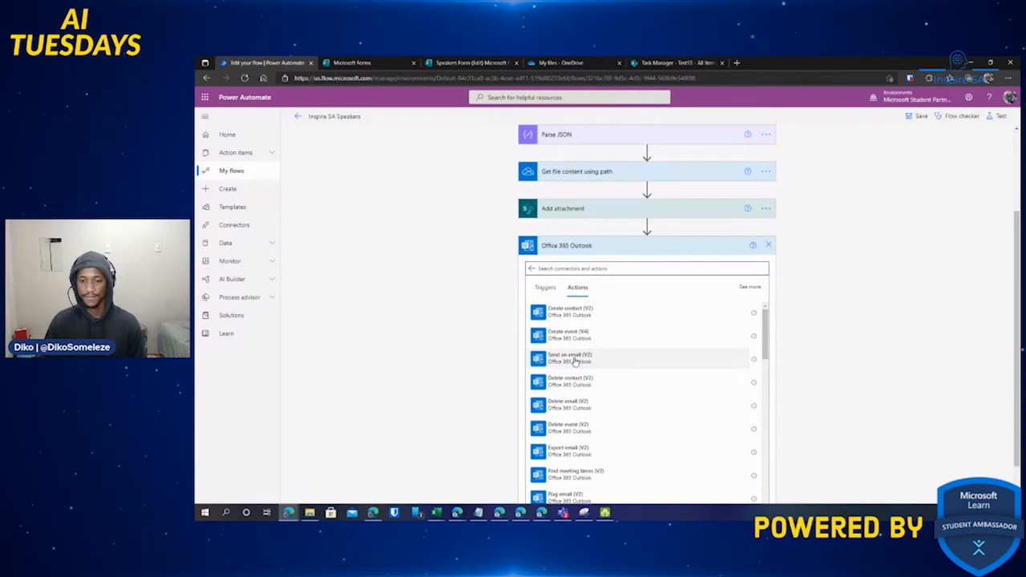
click(570, 357)
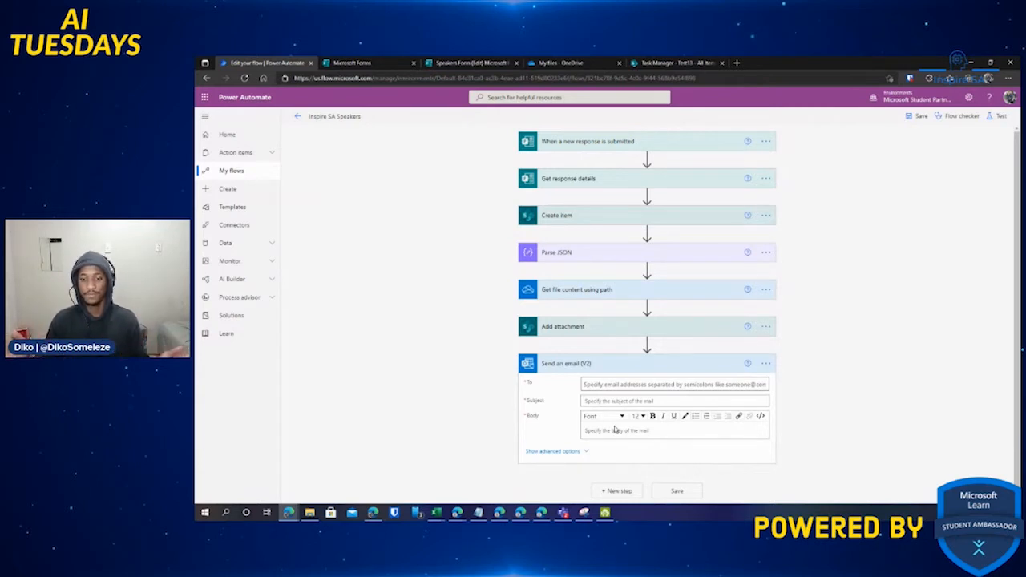
Step: Add two suggested people as the email's To recipients
click(611, 386)
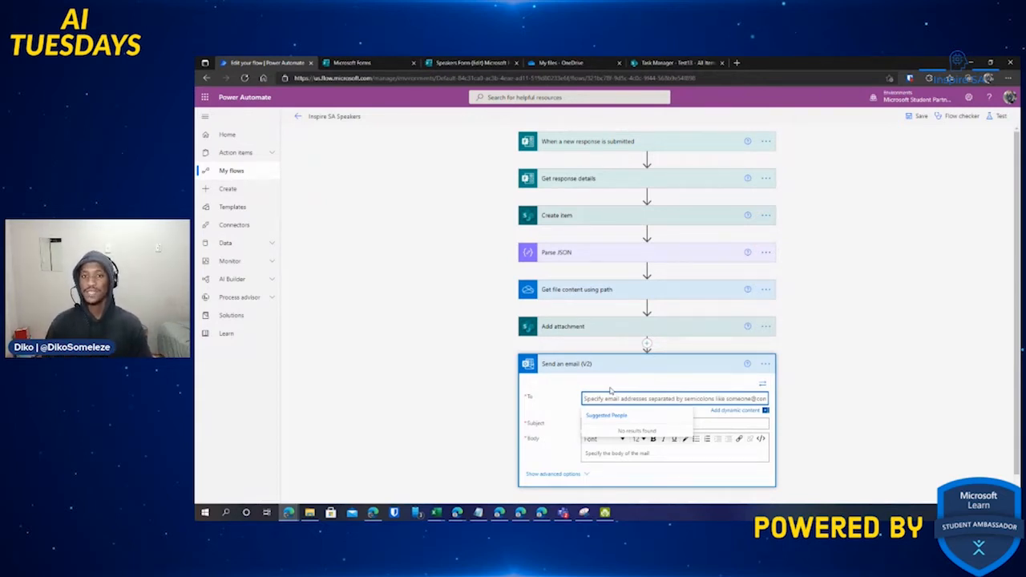
text(ssma)
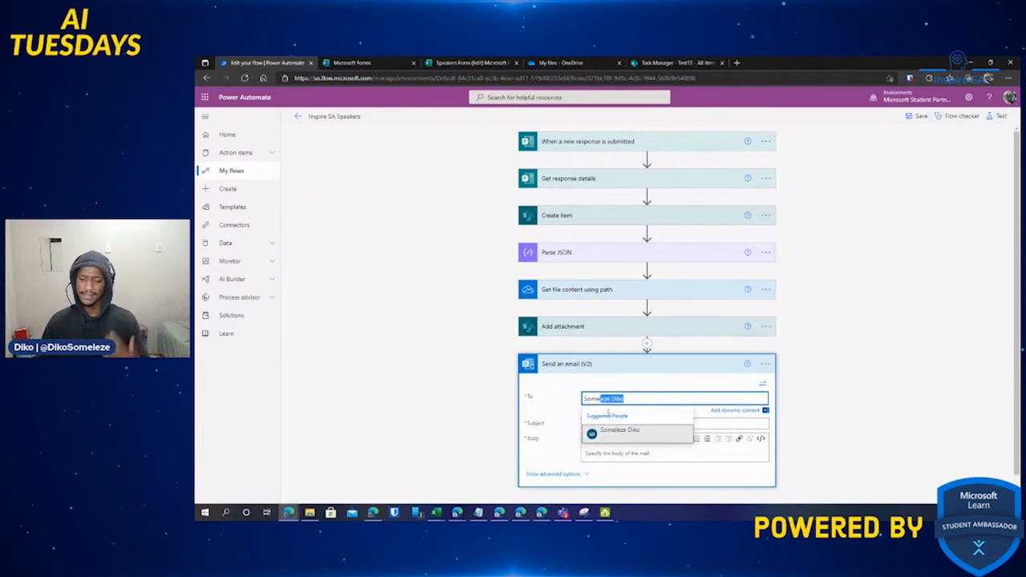
click(595, 429)
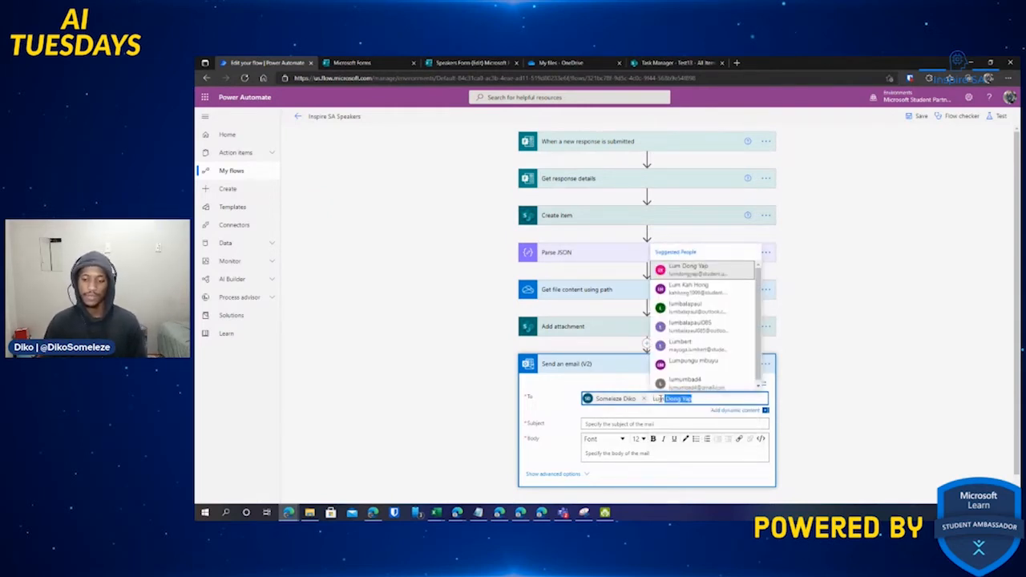
click(686, 363)
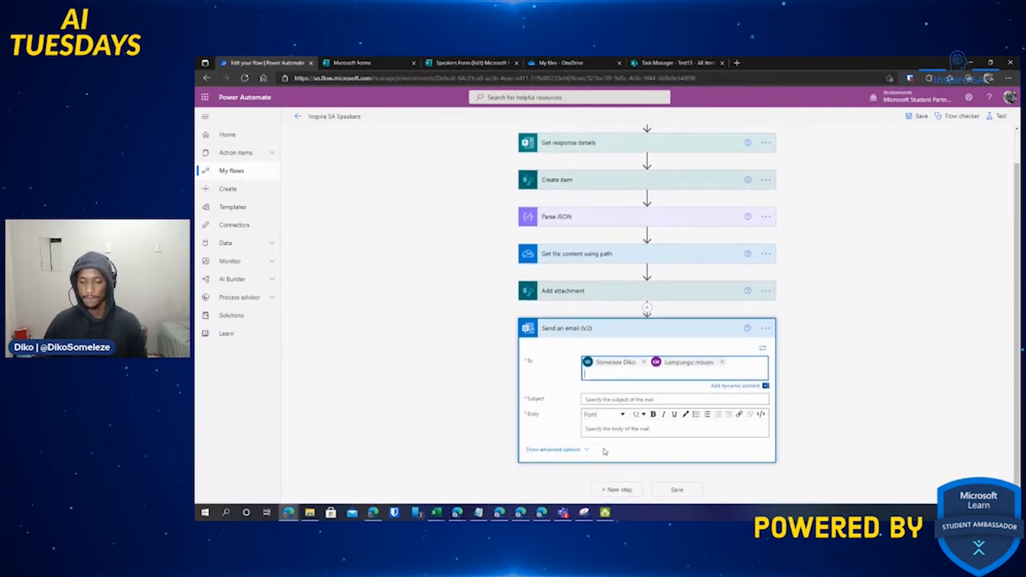
Step: Set the email subject to 'New Speaker Alert!'
click(597, 411)
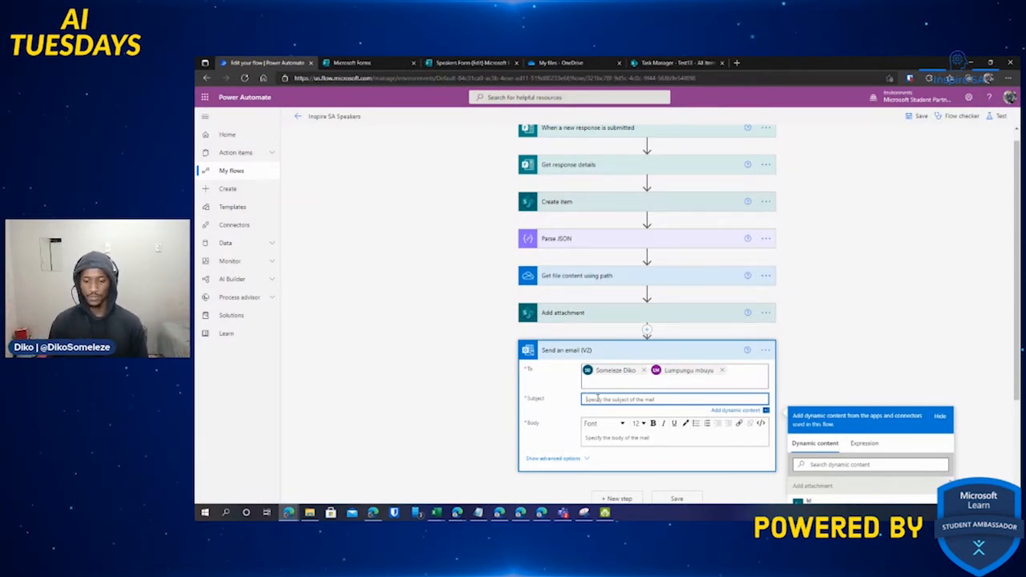
text(New)
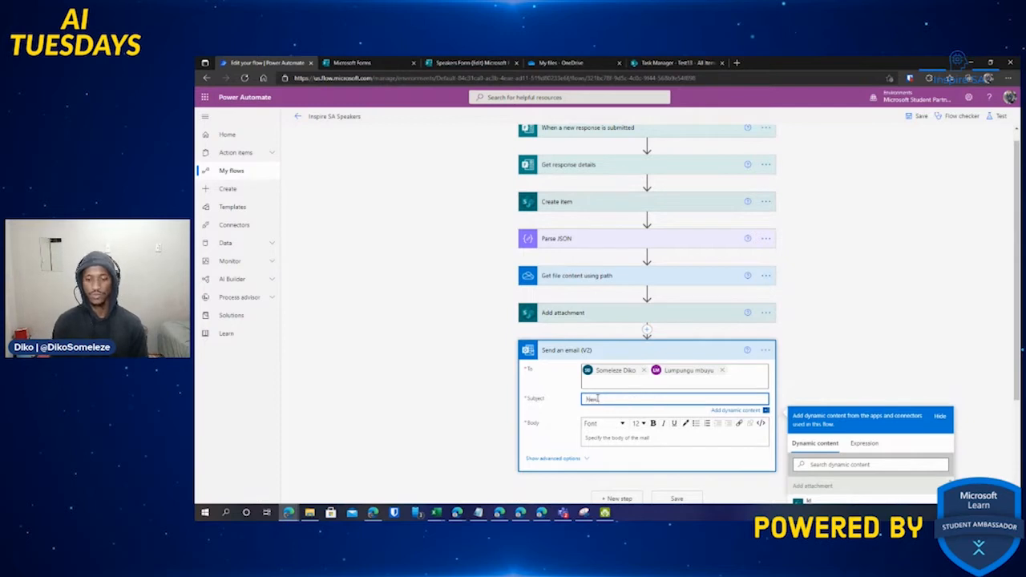
text( Speakers)
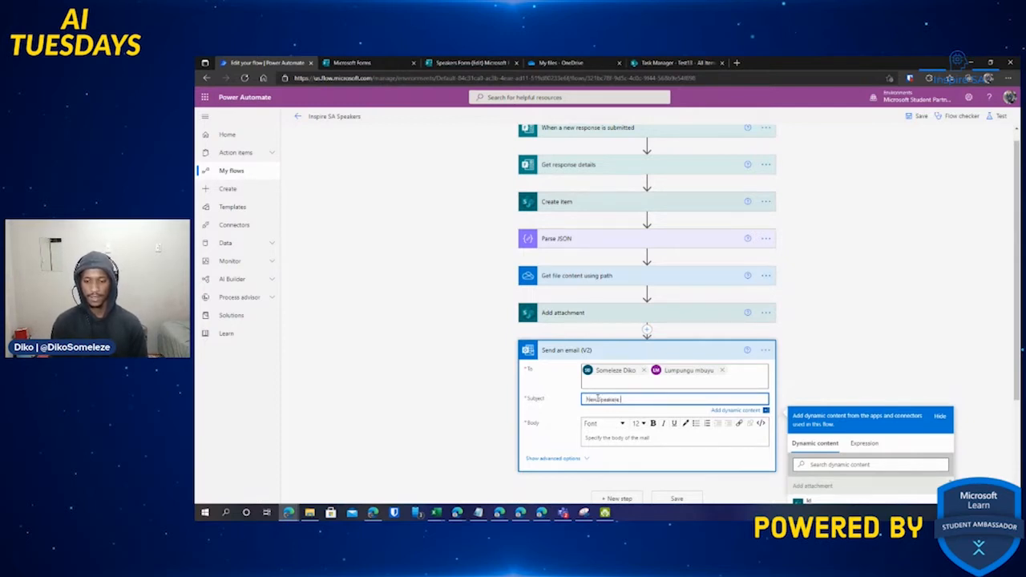
key(BackSpace)
text(Al)
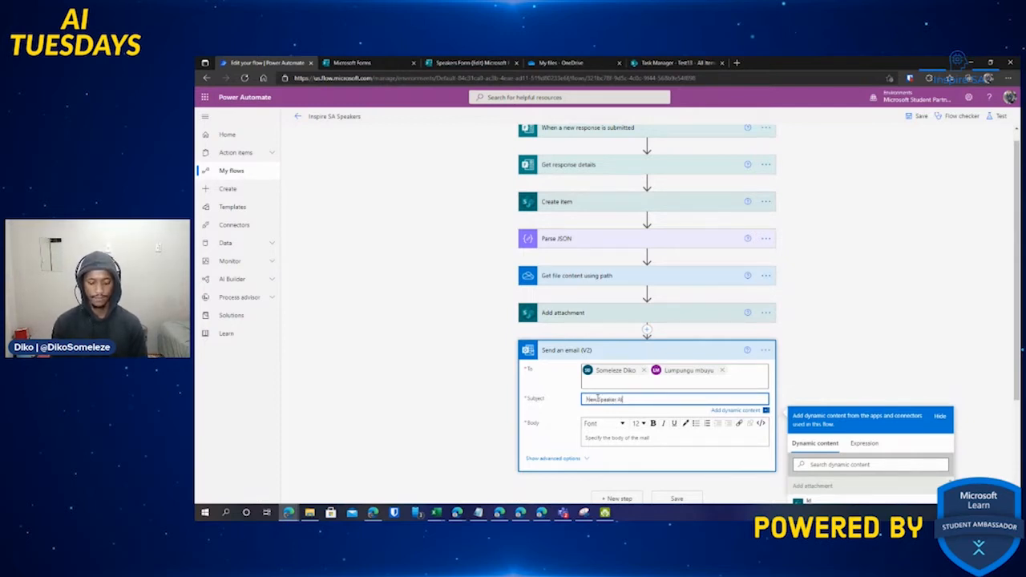
text(ert!)
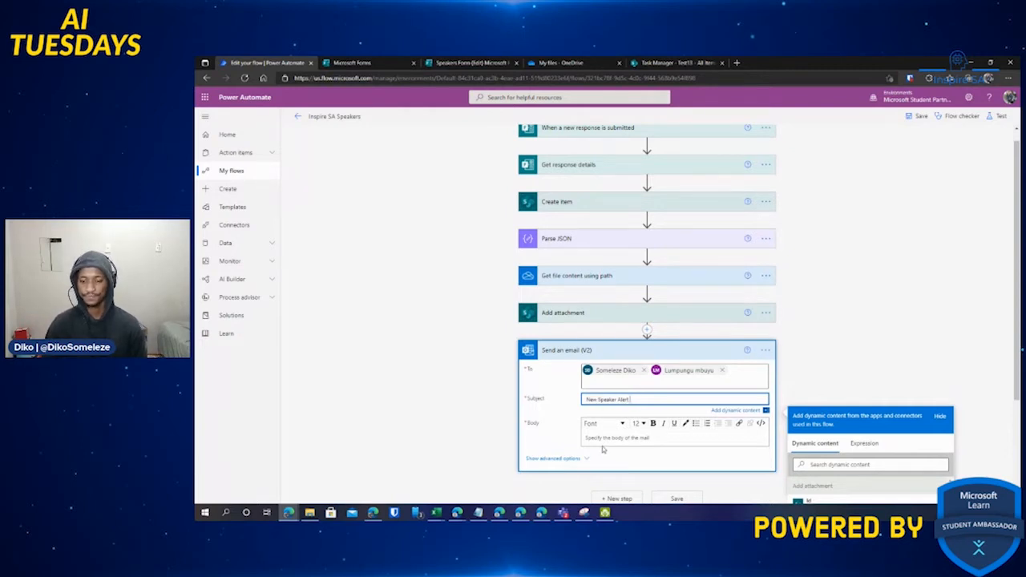
Step: Write the body 'Hi Team, there's a new speaker who submitted their session please have a look'
click(602, 437)
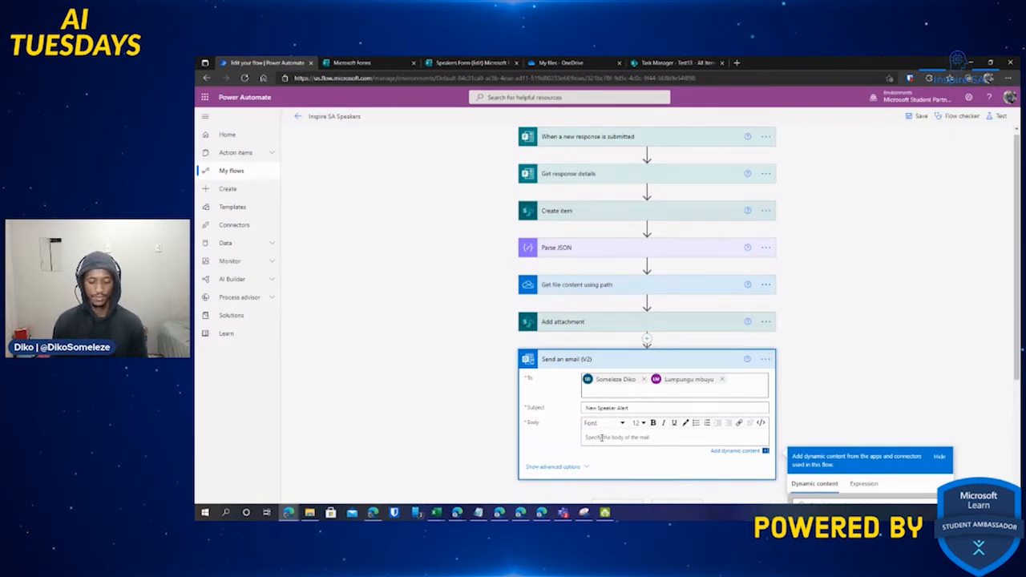
text(Hi Tea)
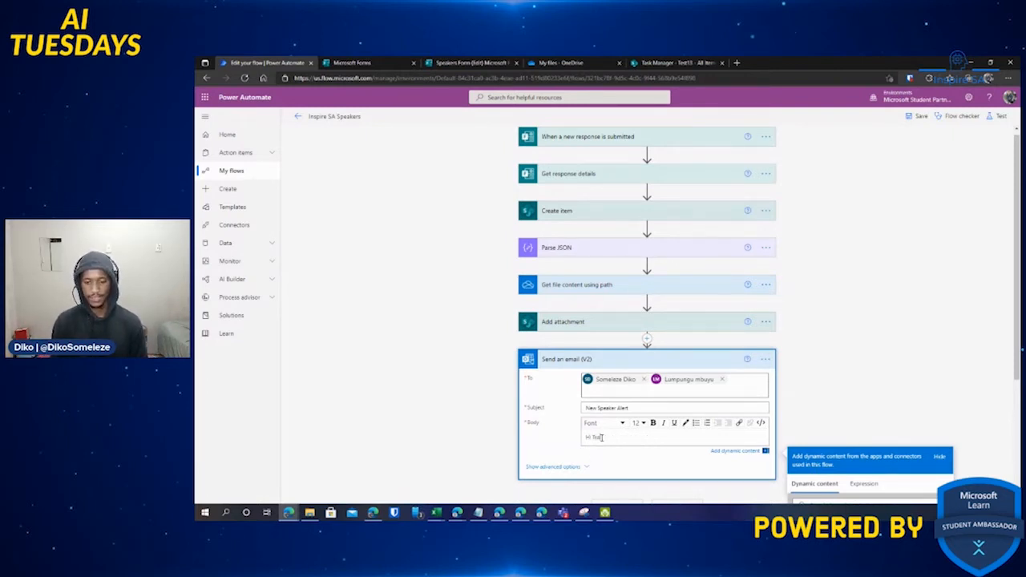
text(m, there's a)
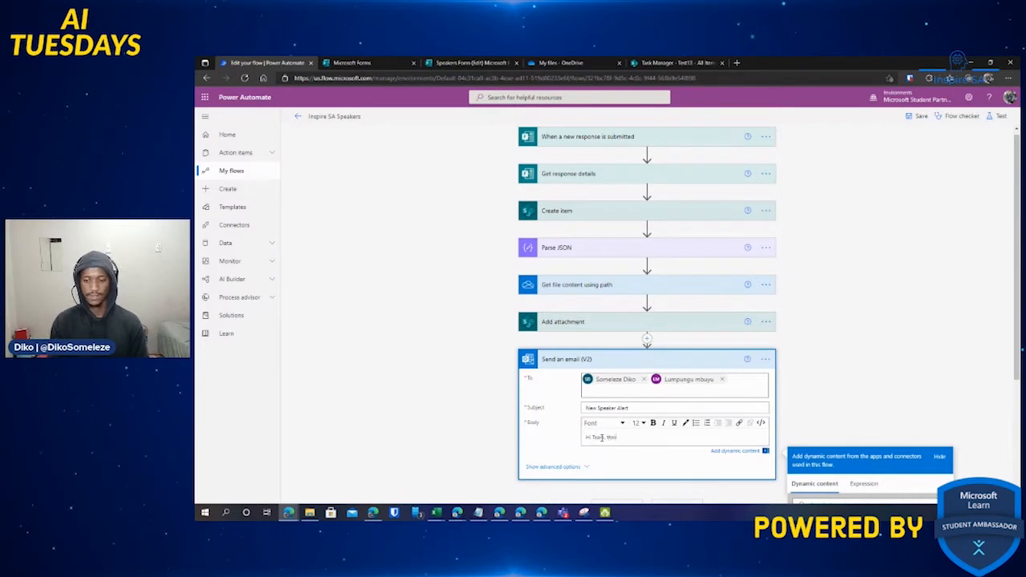
text( new speaker)
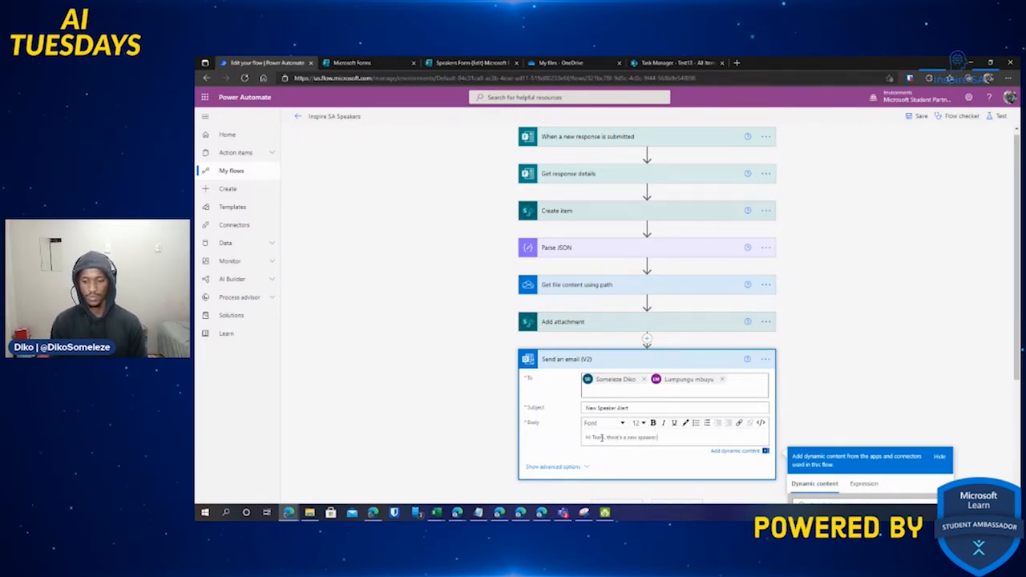
text( who submi)
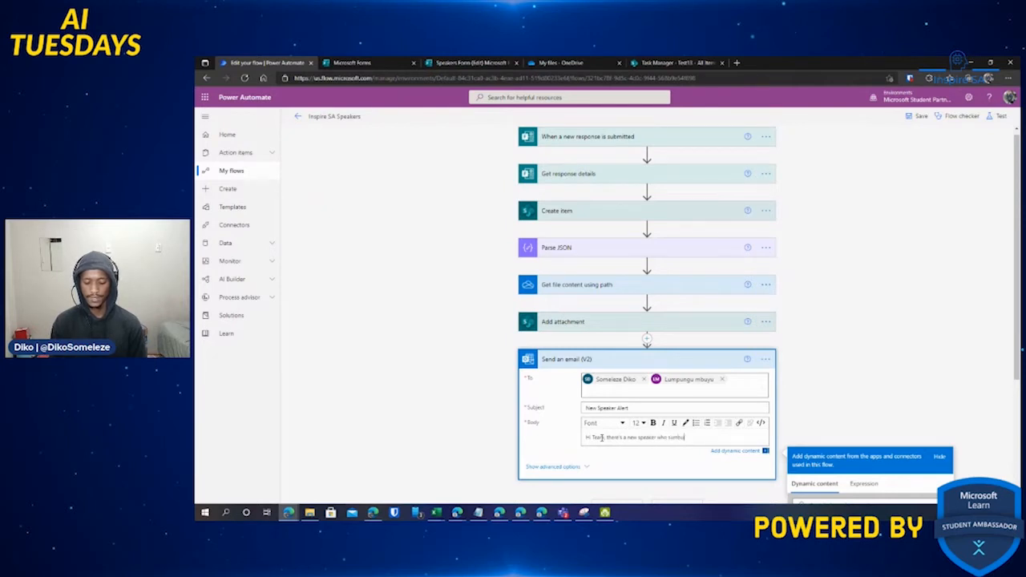
text(tt)
key(BackSpace)
key(BackSpace)
key(BackSpace)
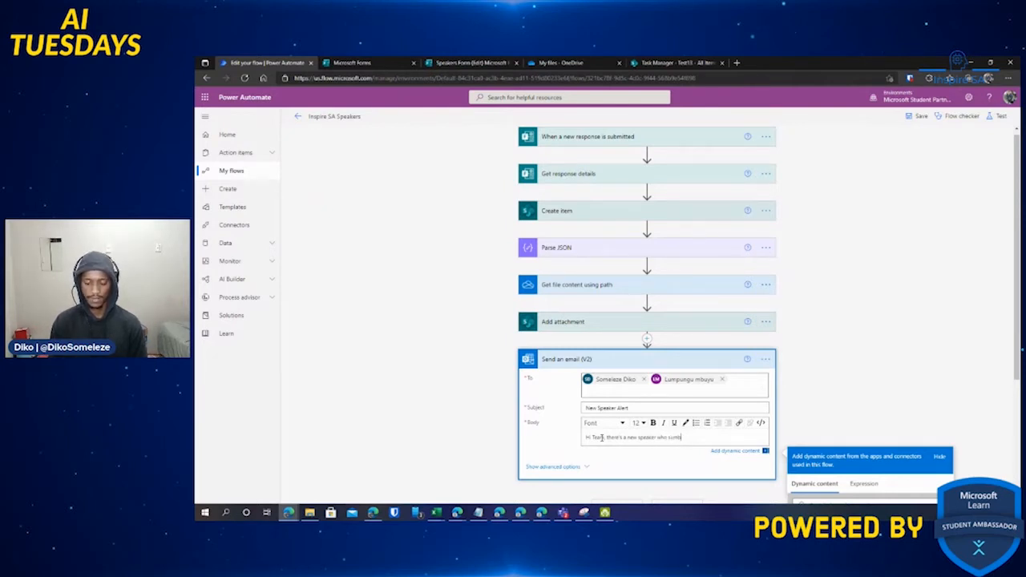
text(itted the)
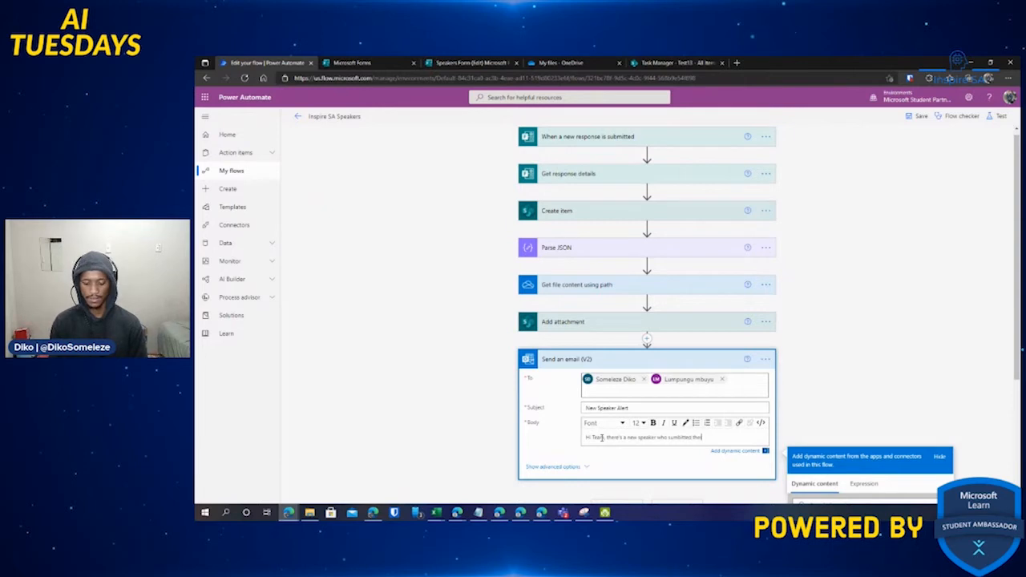
text(ir session)
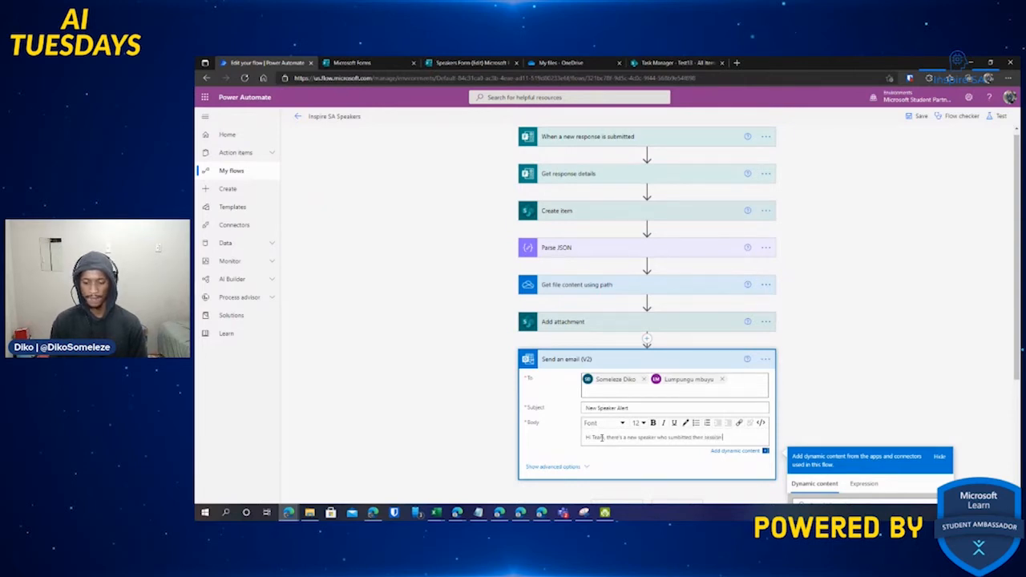
text( please have a)
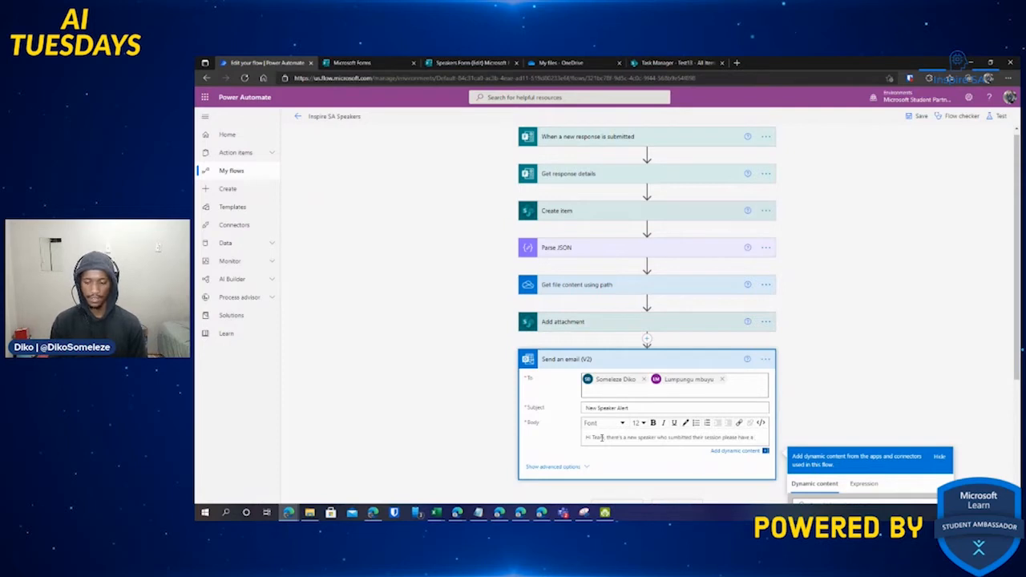
text( look)
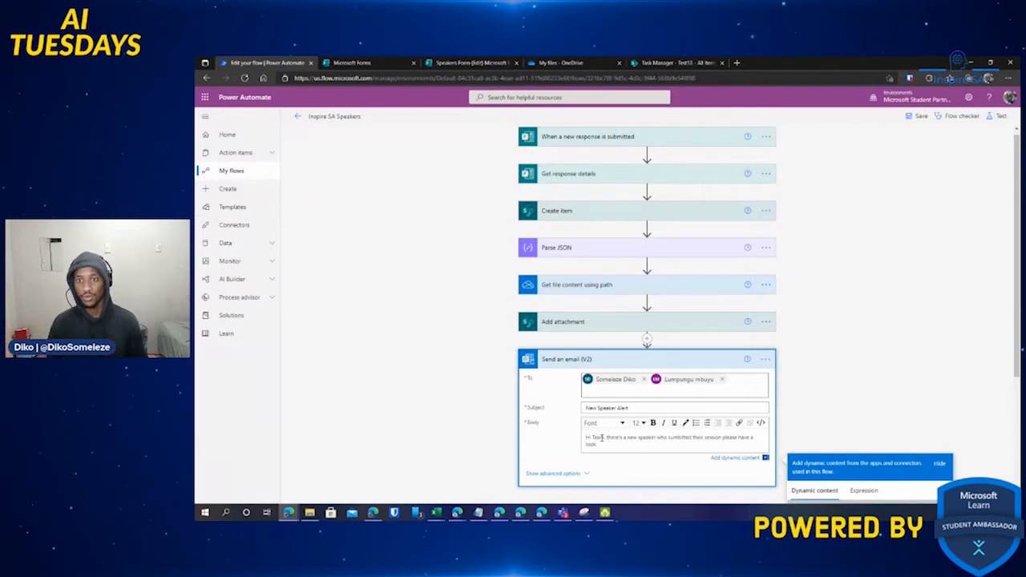
click(677, 63)
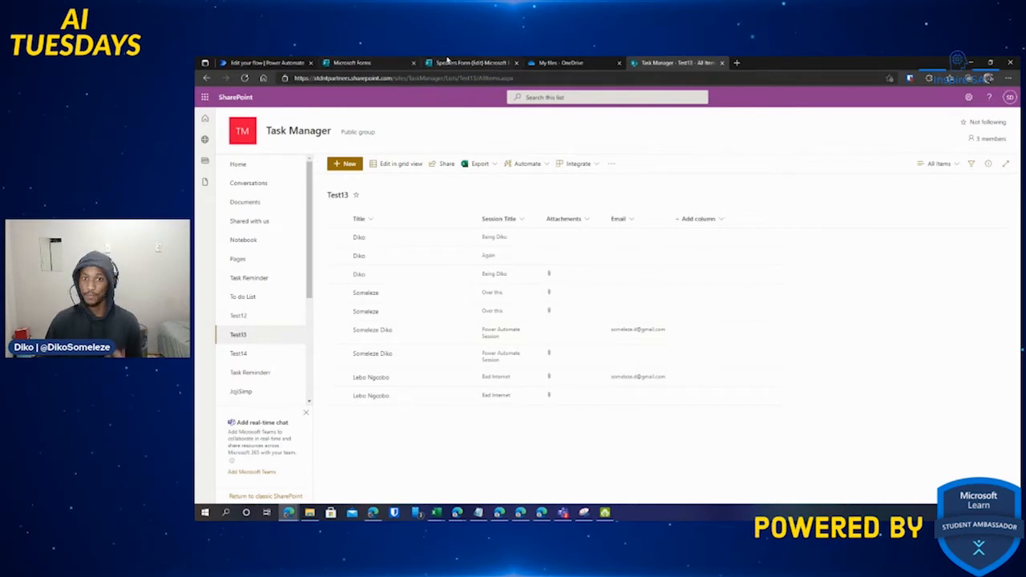
click(277, 62)
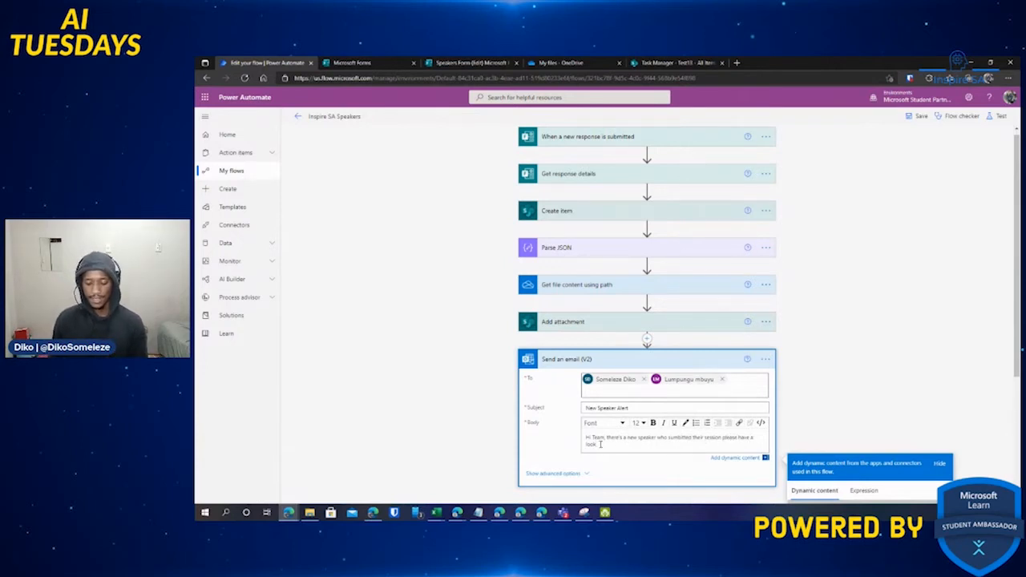
Step: Add 'Her name is' to the body and browse Dynamic content for the speaker's name
text(Her name)
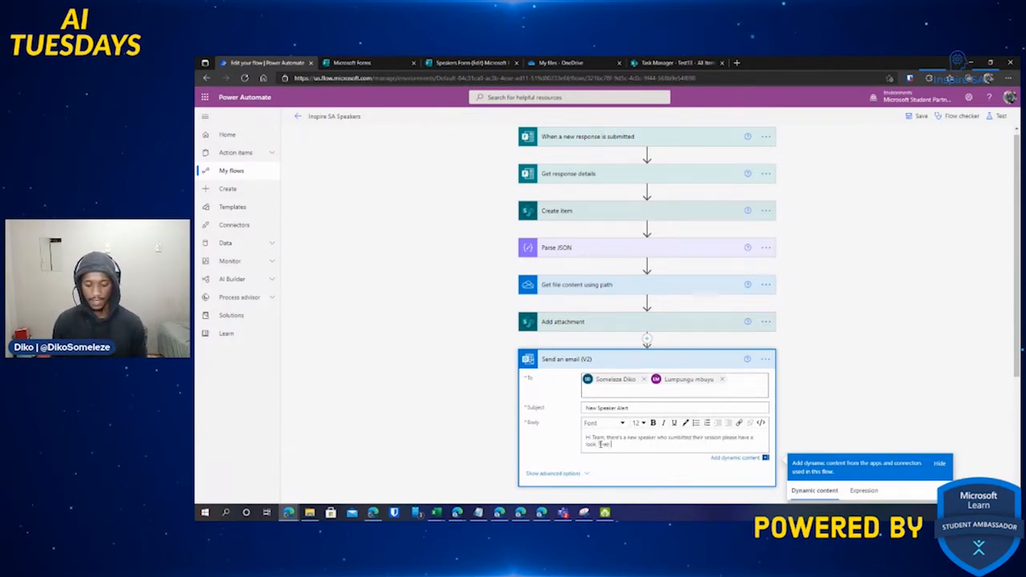
text( is)
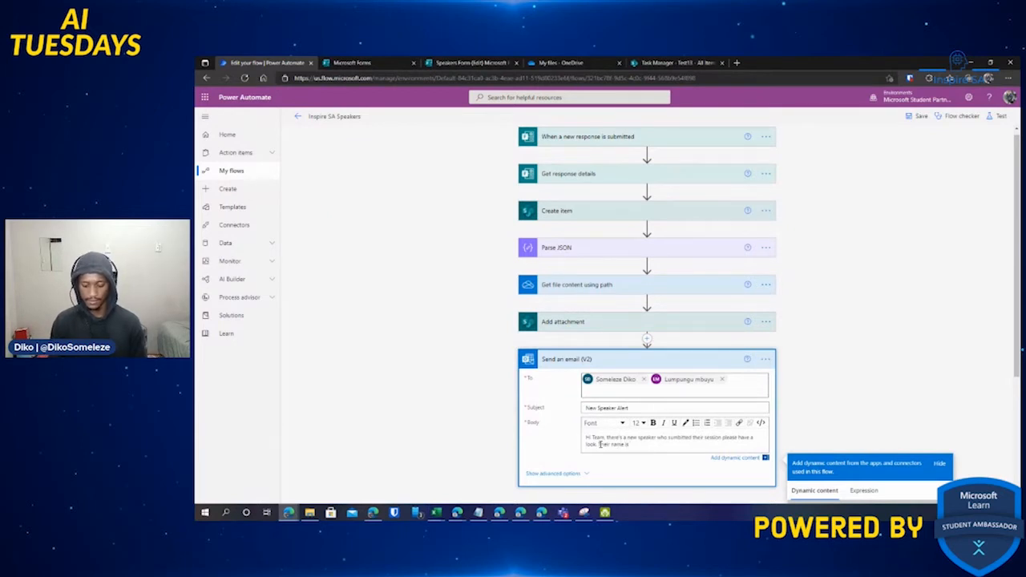
scroll(870, 426, down, 3)
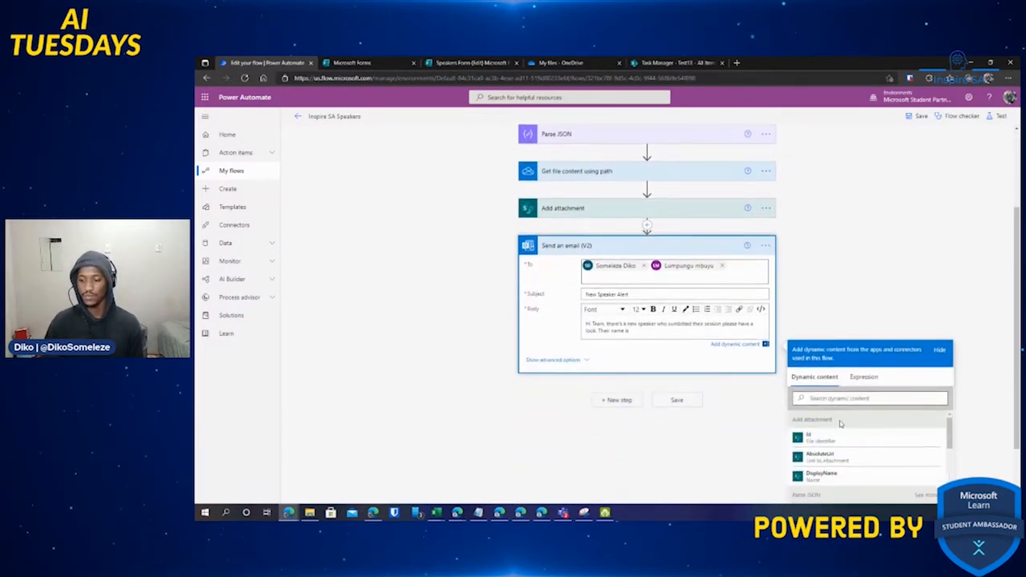
scroll(840, 423, down, 5)
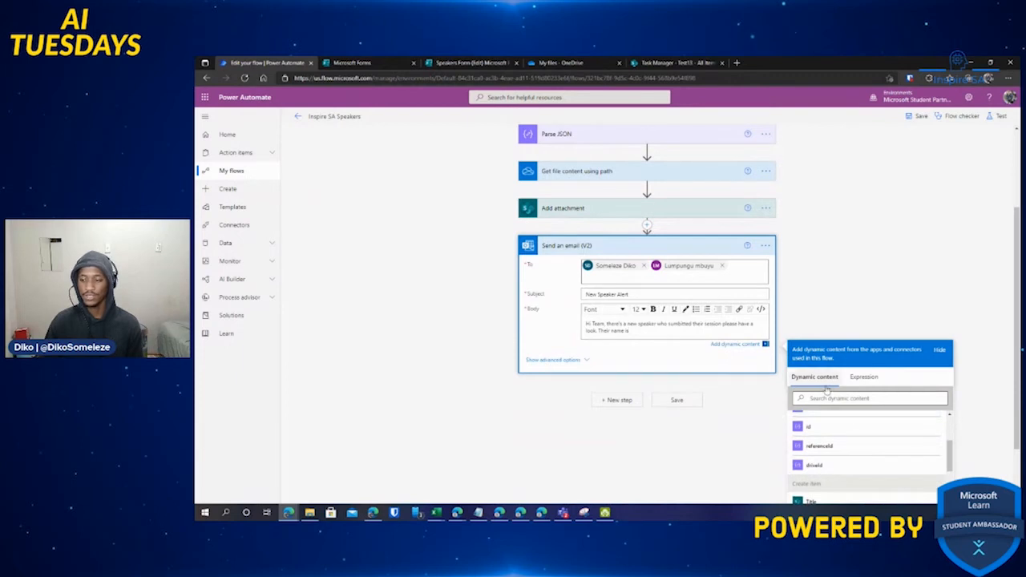
scroll(729, 289, up, 3)
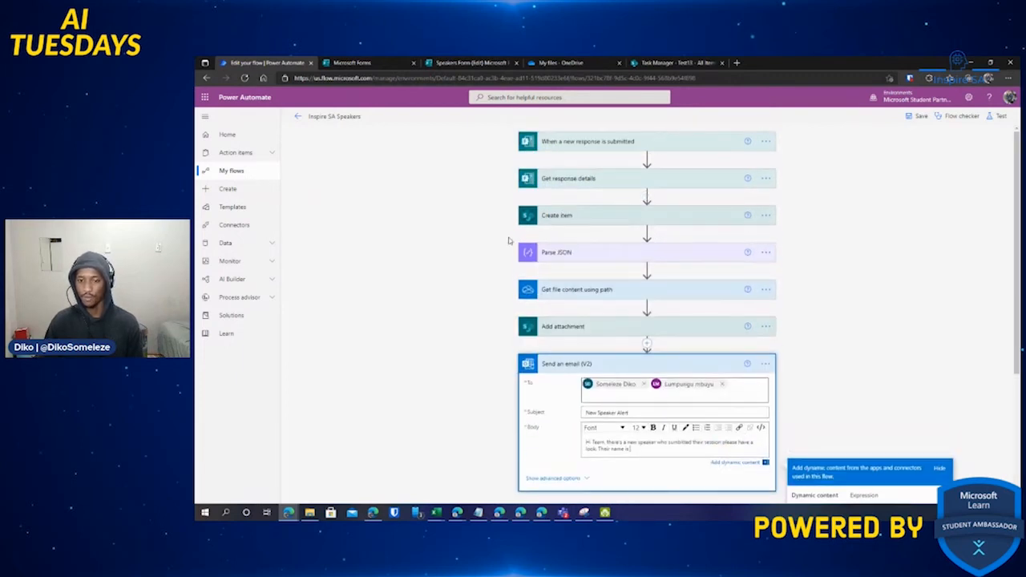
scroll(873, 484, down, 3)
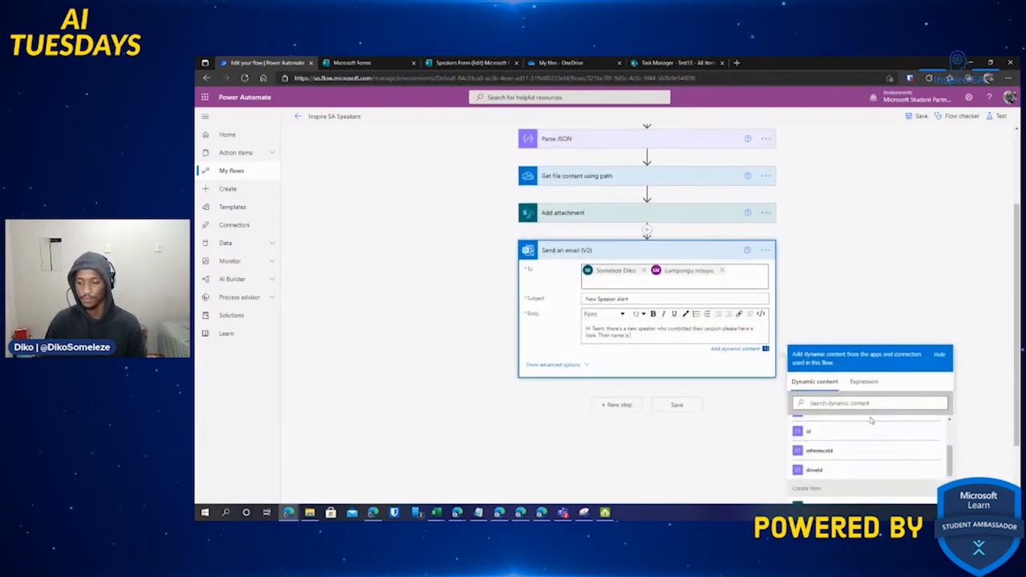
scroll(871, 420, down, 2)
scroll(858, 449, up, 2)
scroll(855, 459, down, 2)
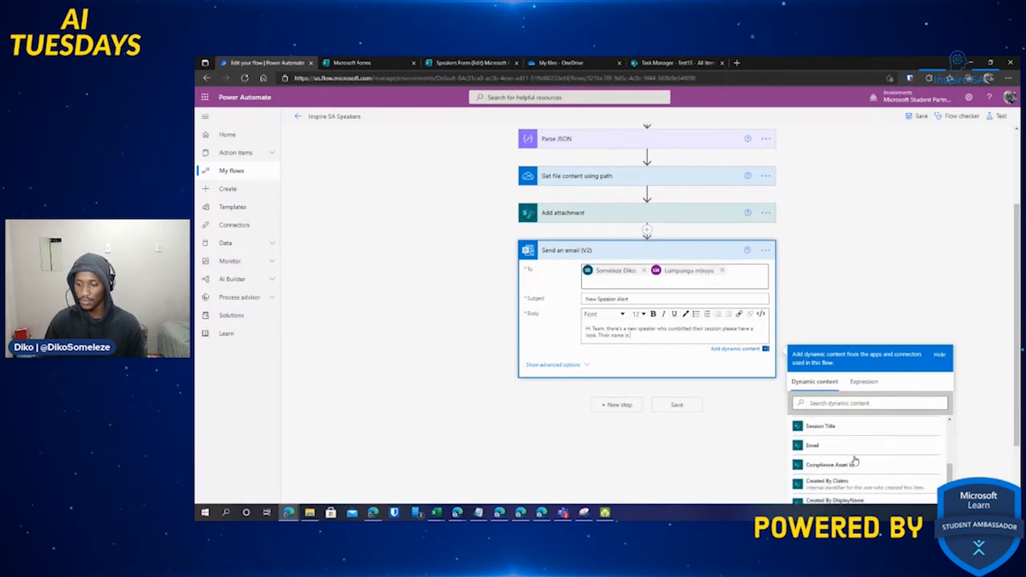
scroll(882, 441, down, 5)
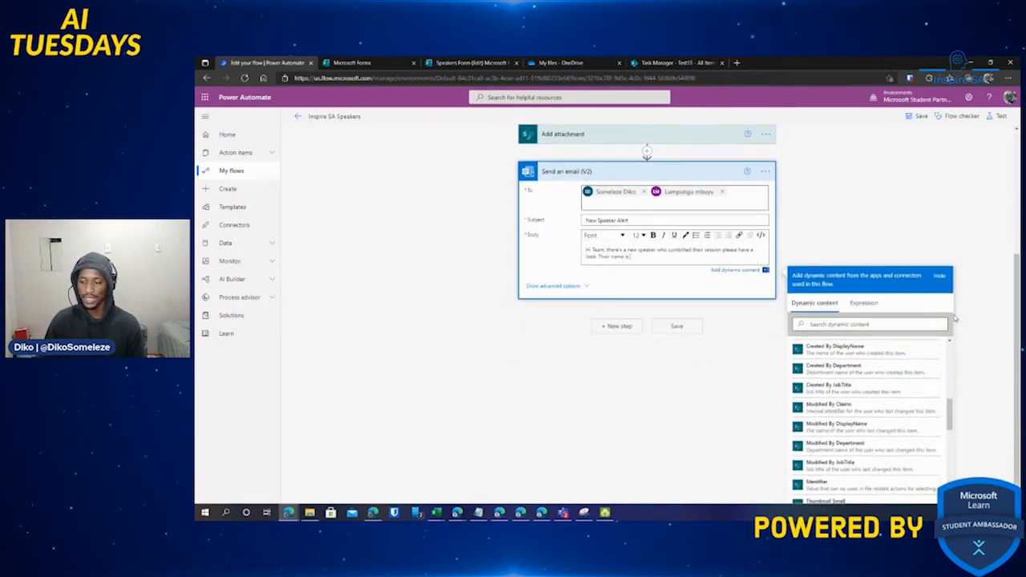
scroll(857, 434, down, 5)
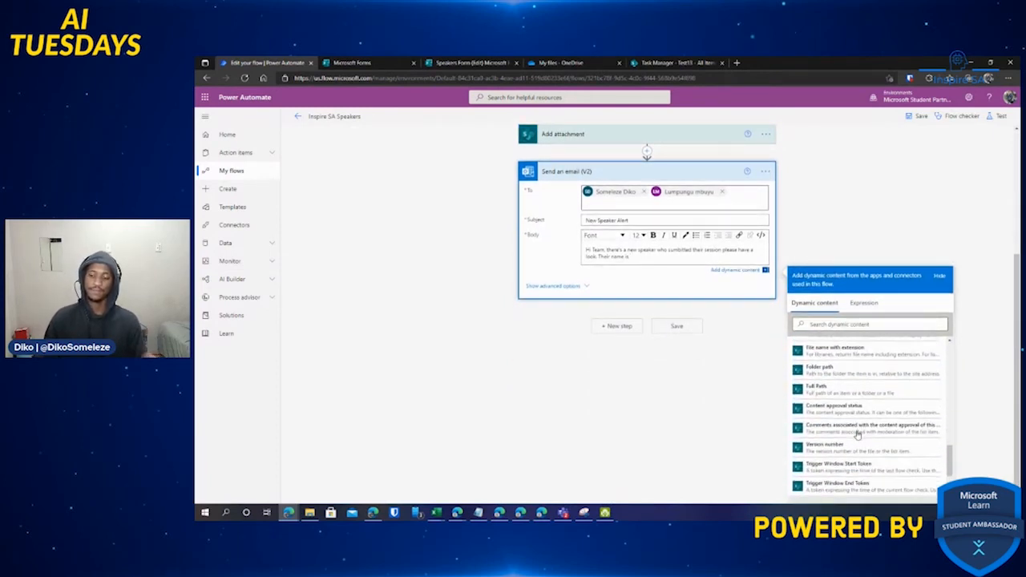
scroll(858, 434, down, 4)
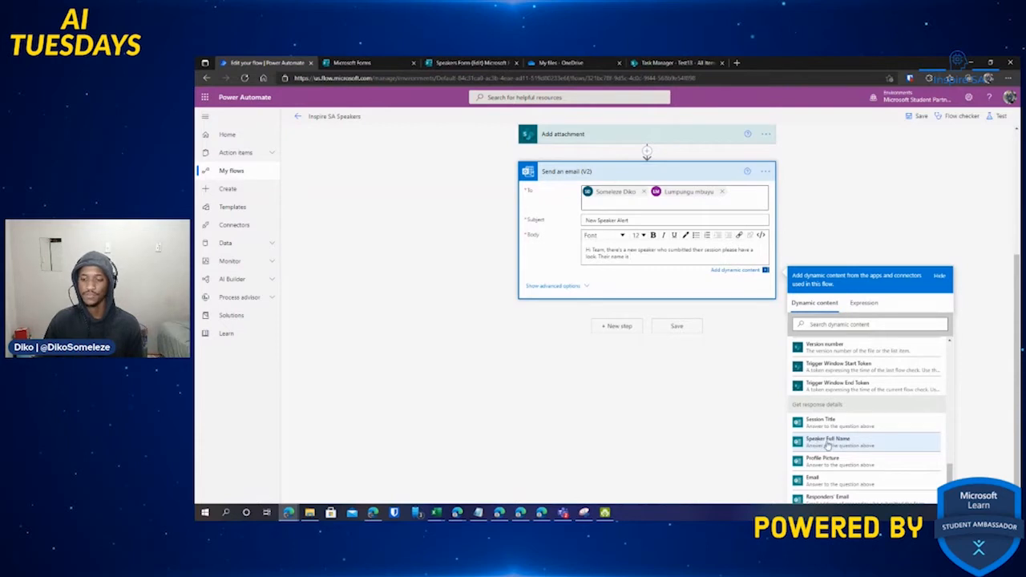
Step: Insert the Speaker Full Name token, then type 'and you can view their request on'
click(827, 443)
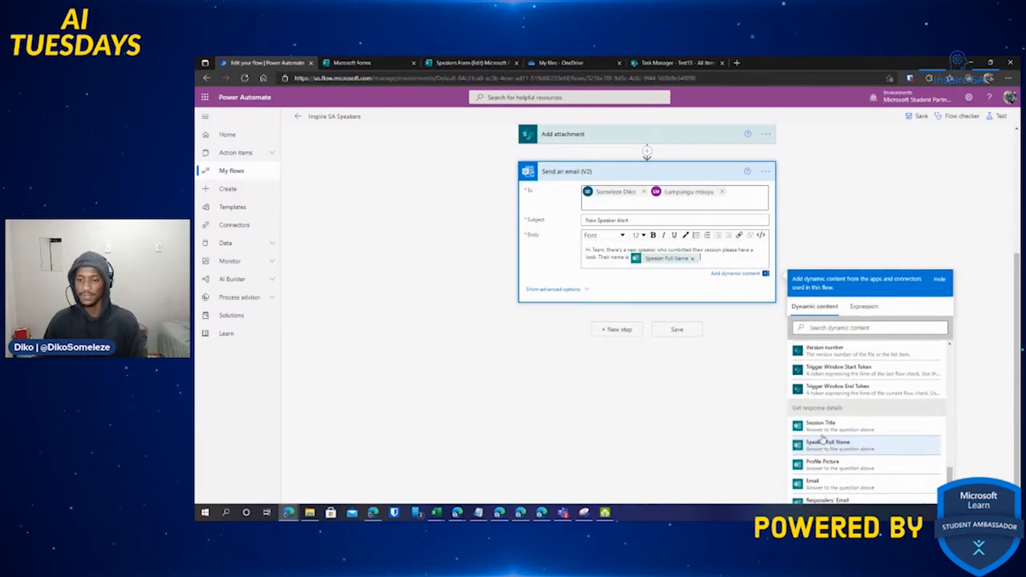
text(and)
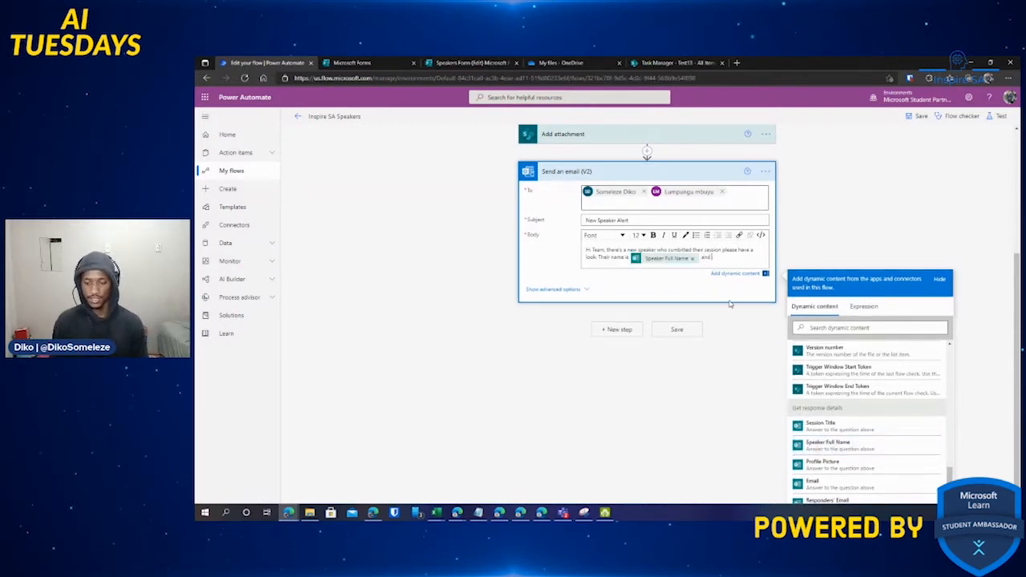
text( you can)
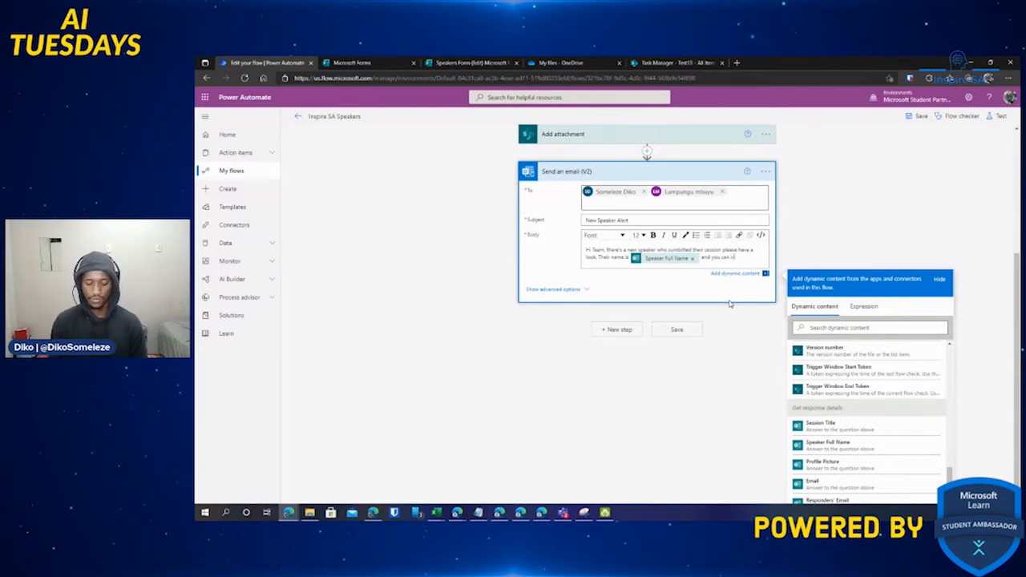
text( view their)
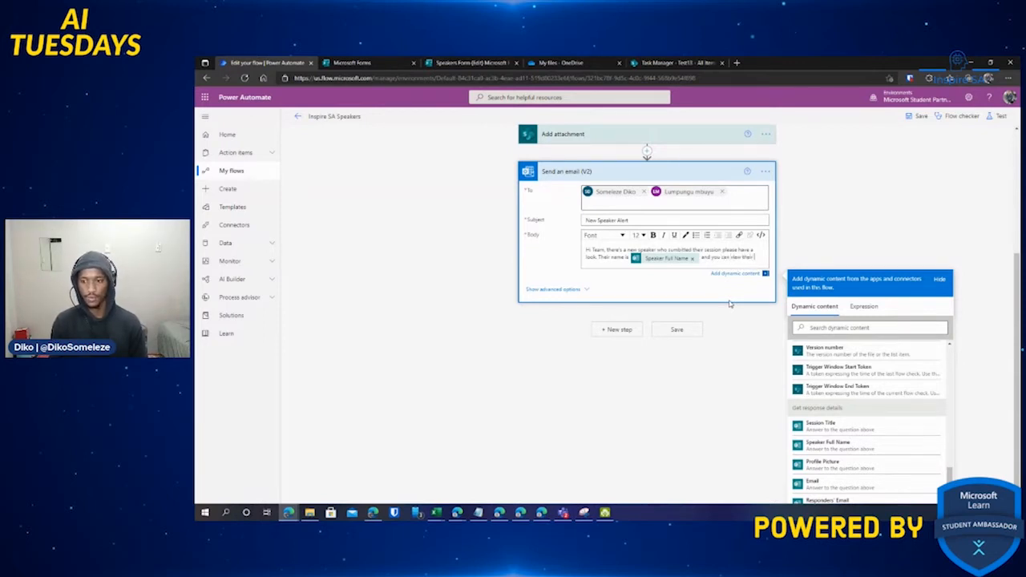
text( resourc)
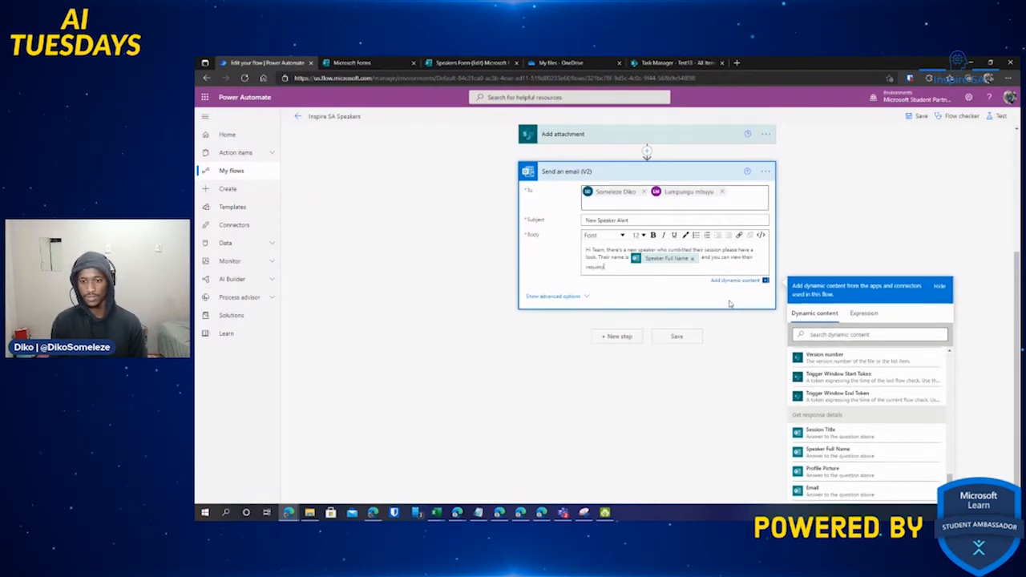
text( on)
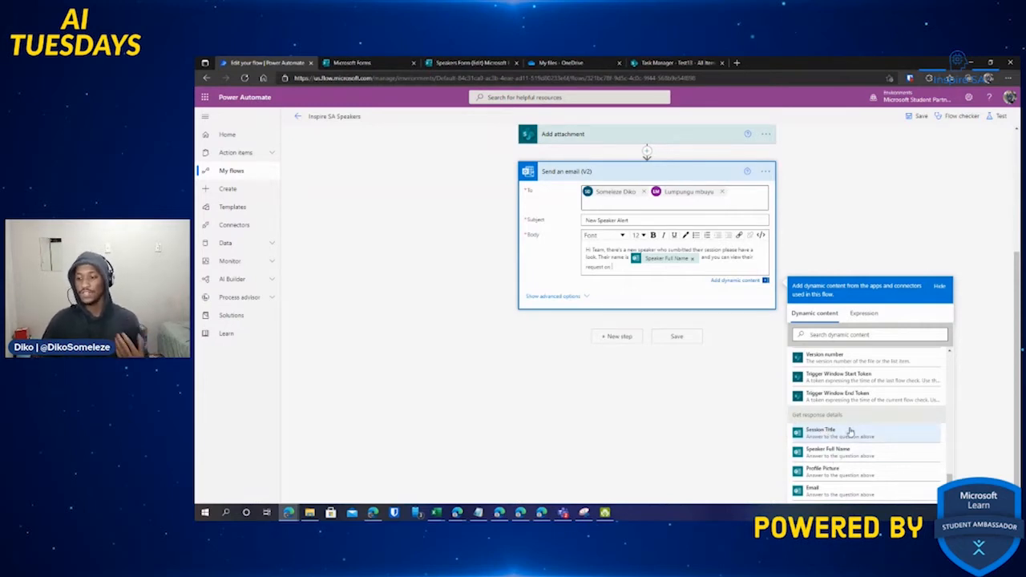
scroll(850, 433, up, 2)
scroll(854, 459, up, 1)
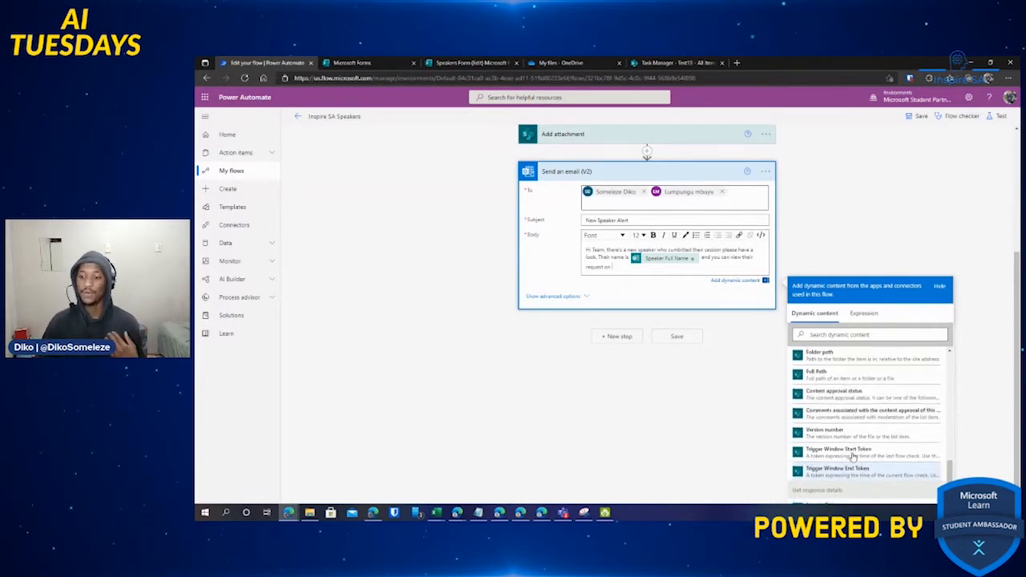
scroll(851, 449, up, 3)
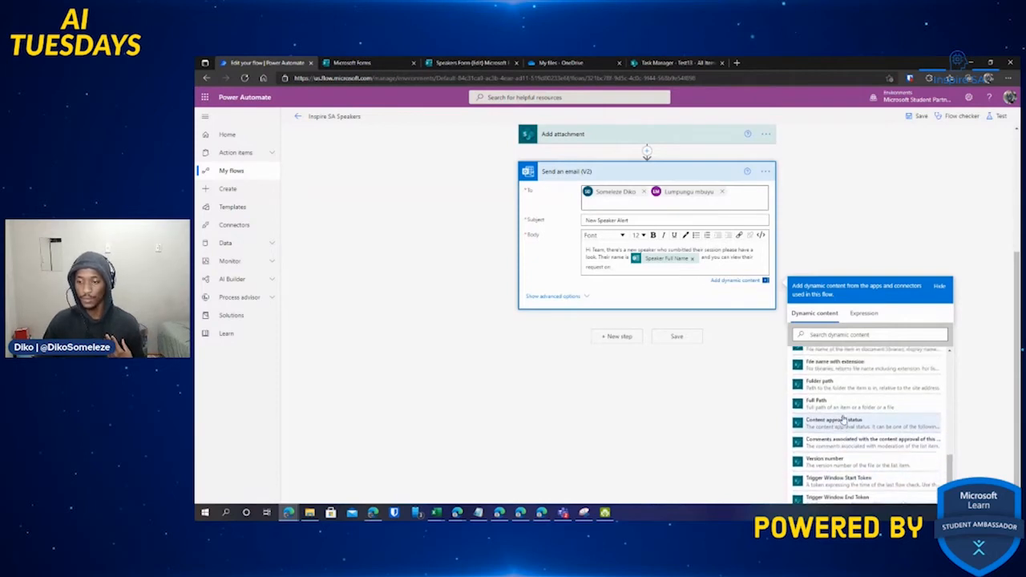
scroll(845, 413, up, 3)
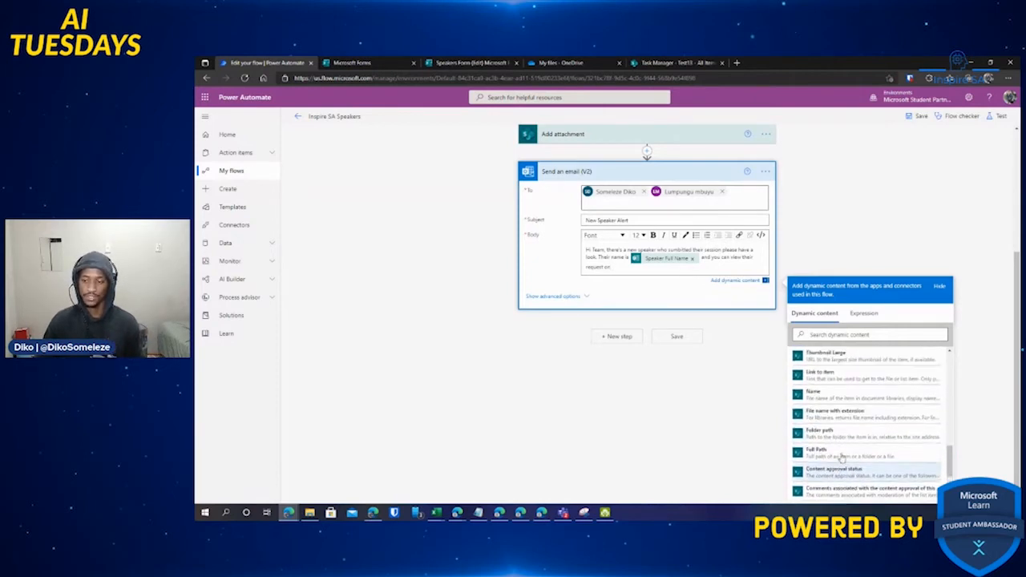
scroll(864, 403, up, 3)
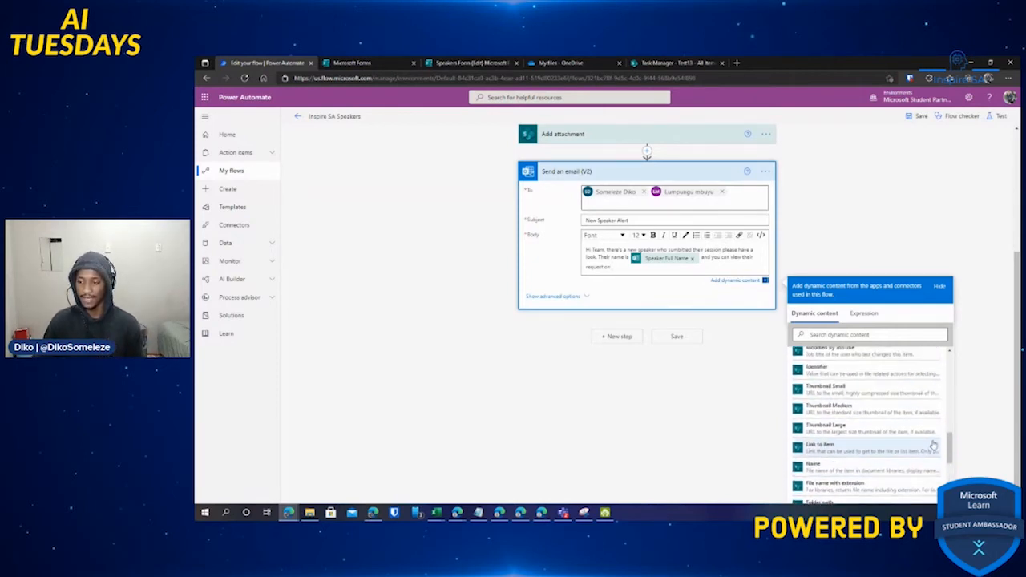
drag(951, 451, 951, 367)
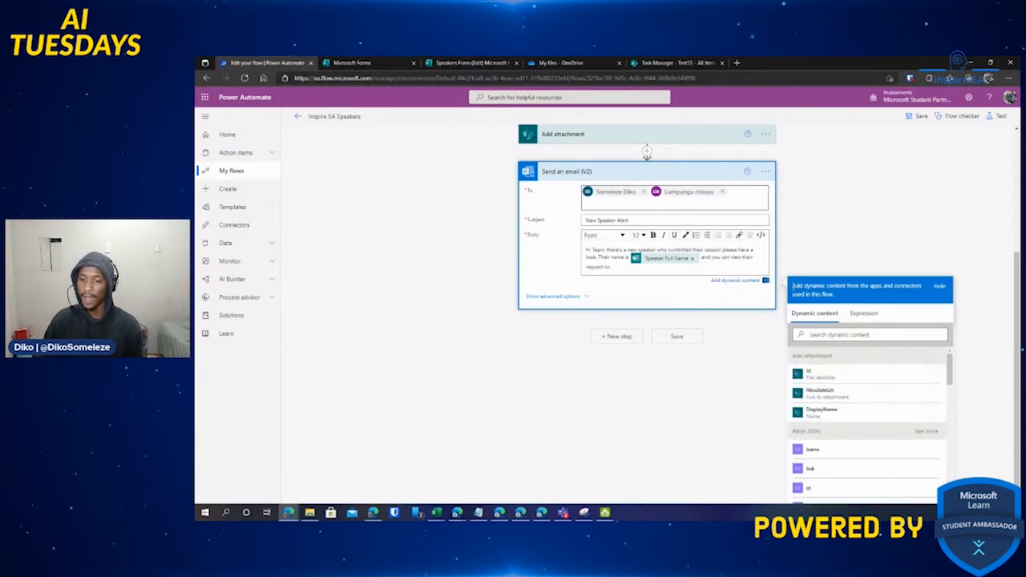
scroll(620, 265, up, 3)
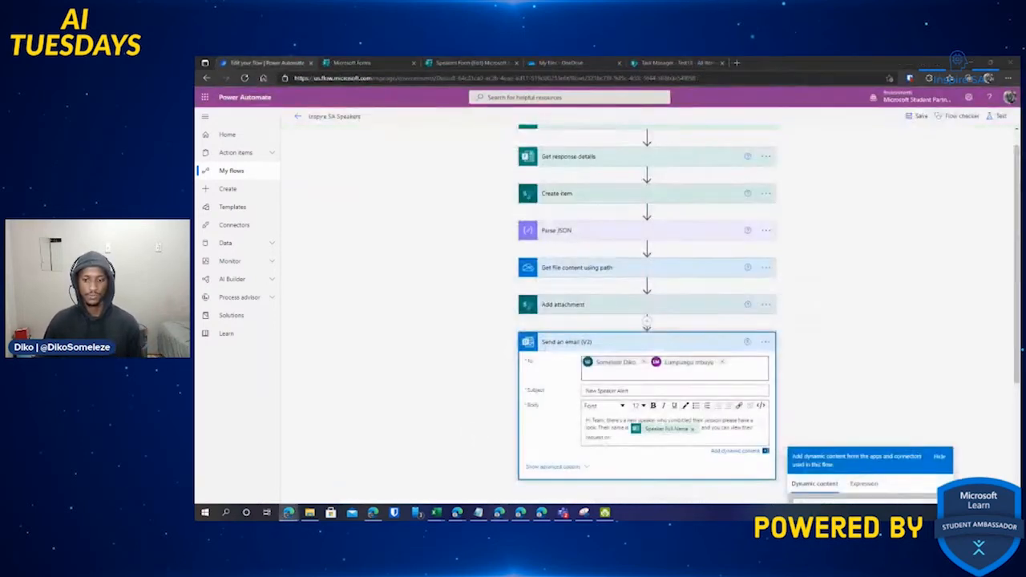
scroll(678, 387, down, 3)
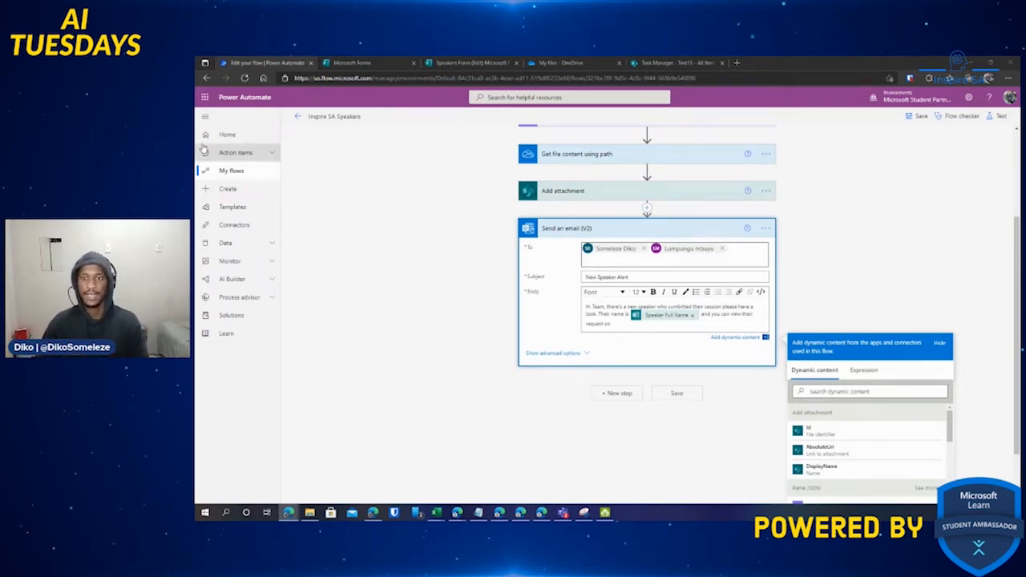
click(676, 61)
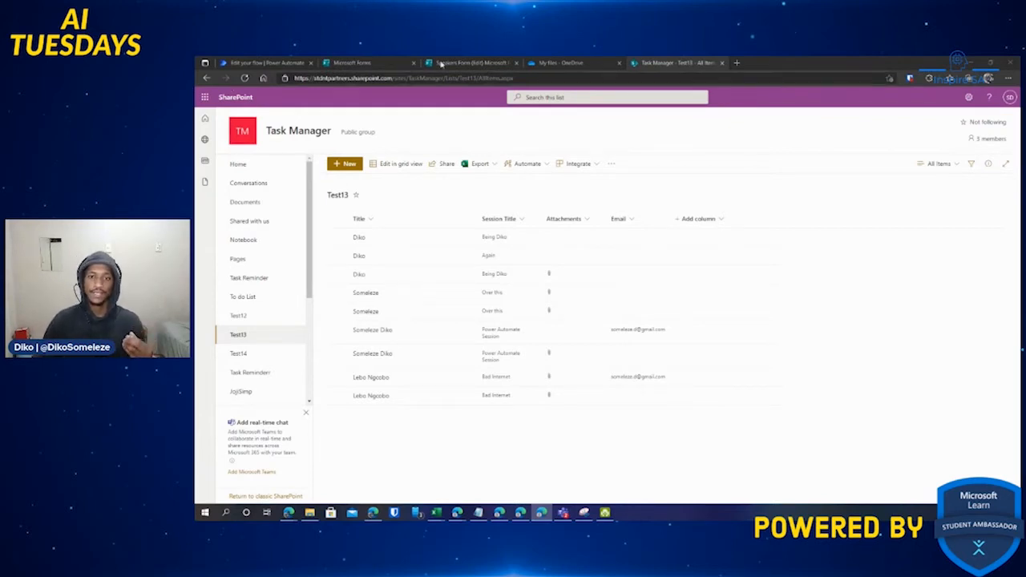
click(264, 62)
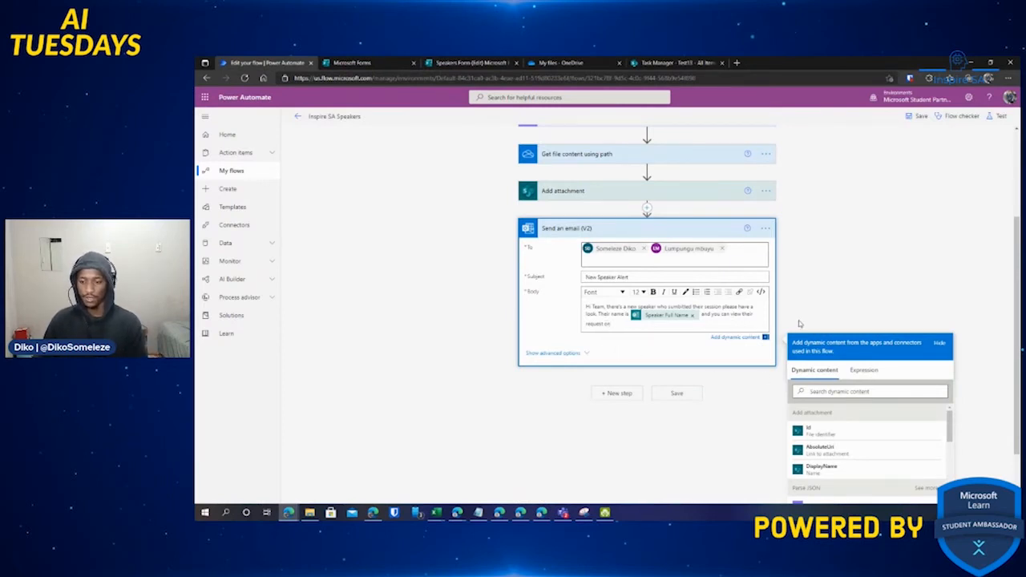
scroll(801, 325, down, 1)
drag(949, 369, 951, 387)
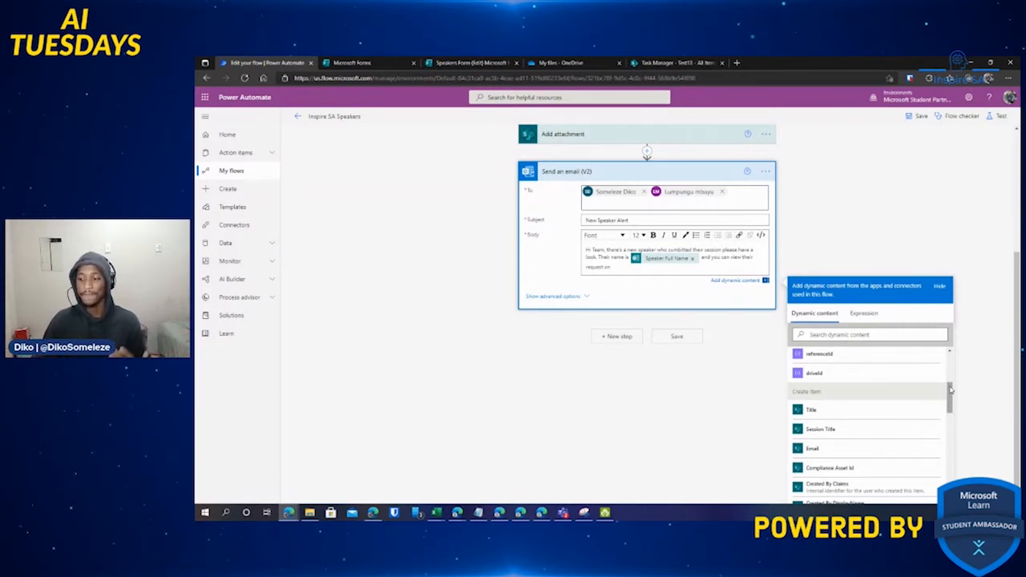
scroll(951, 390, down, 1)
scroll(860, 403, up, 1)
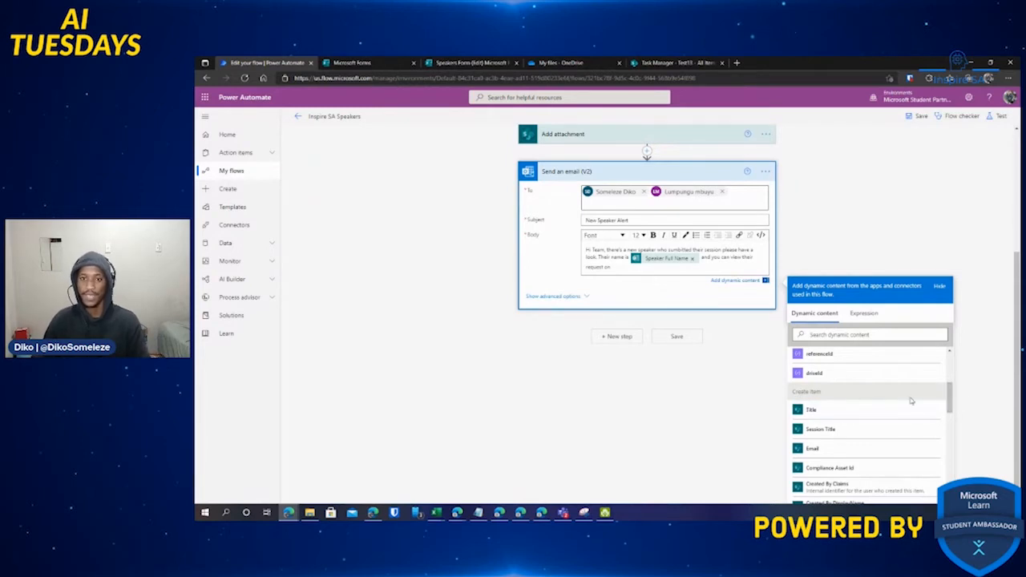
scroll(666, 348, up, 1)
scroll(666, 349, up, 2)
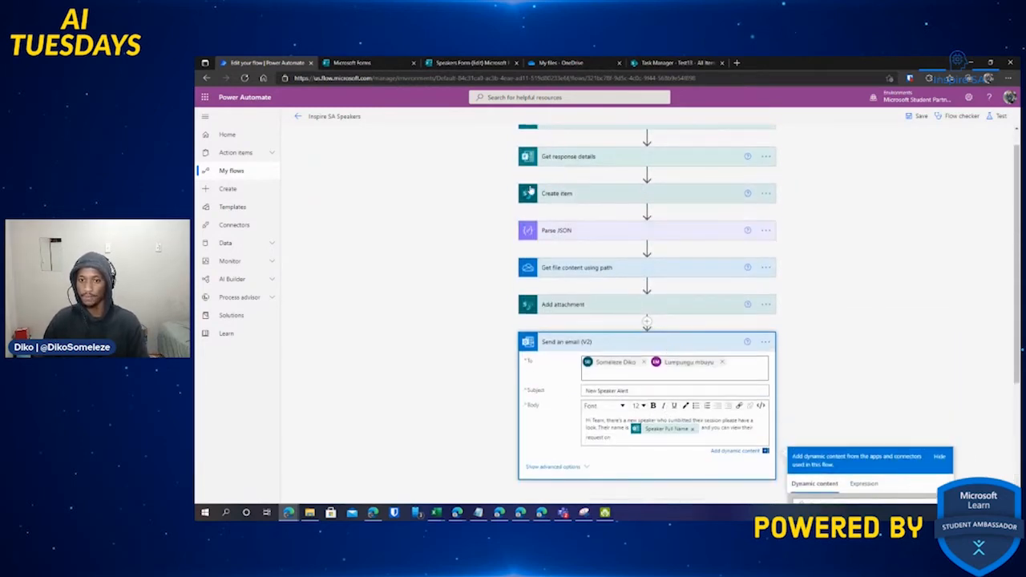
scroll(895, 390, down, 2)
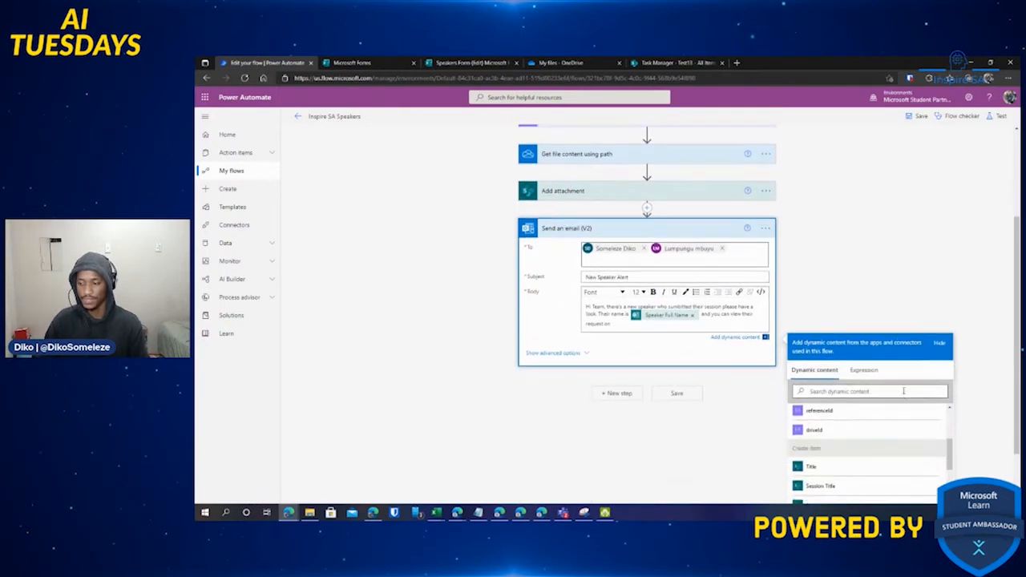
scroll(921, 437, down, 5)
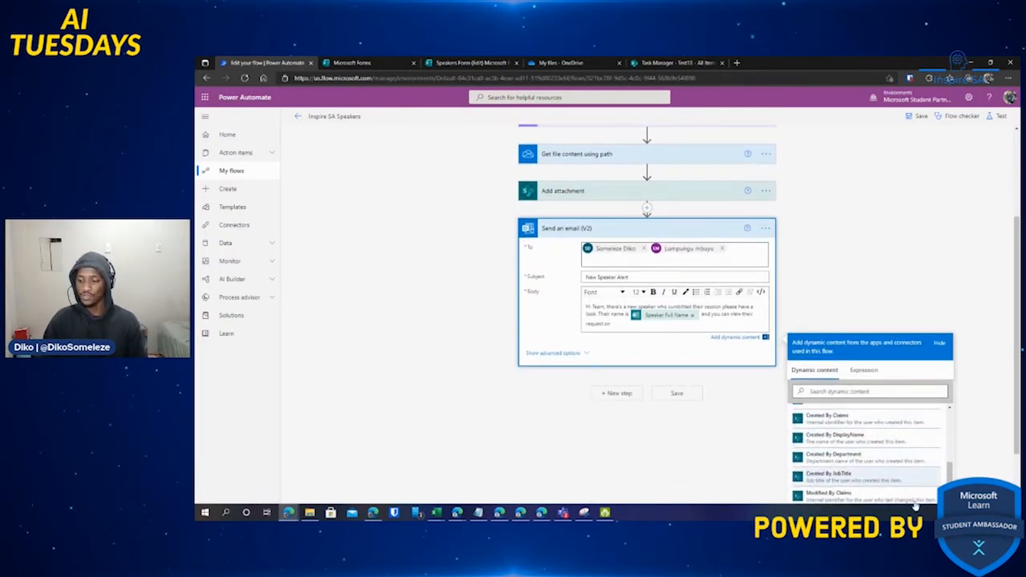
scroll(858, 479, down, 5)
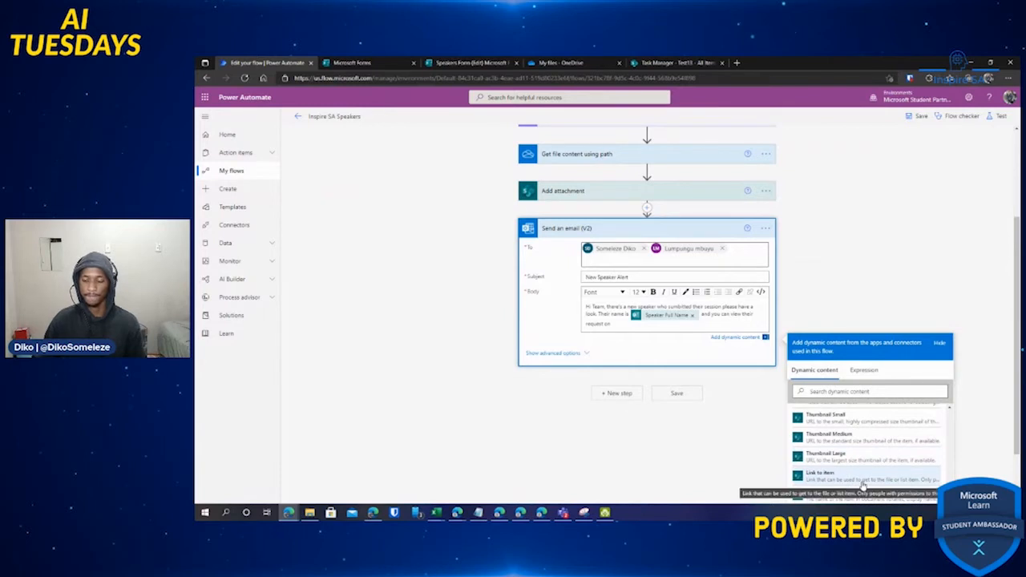
Step: Insert the Create item's Link to item token after 'request on' in the body
click(864, 481)
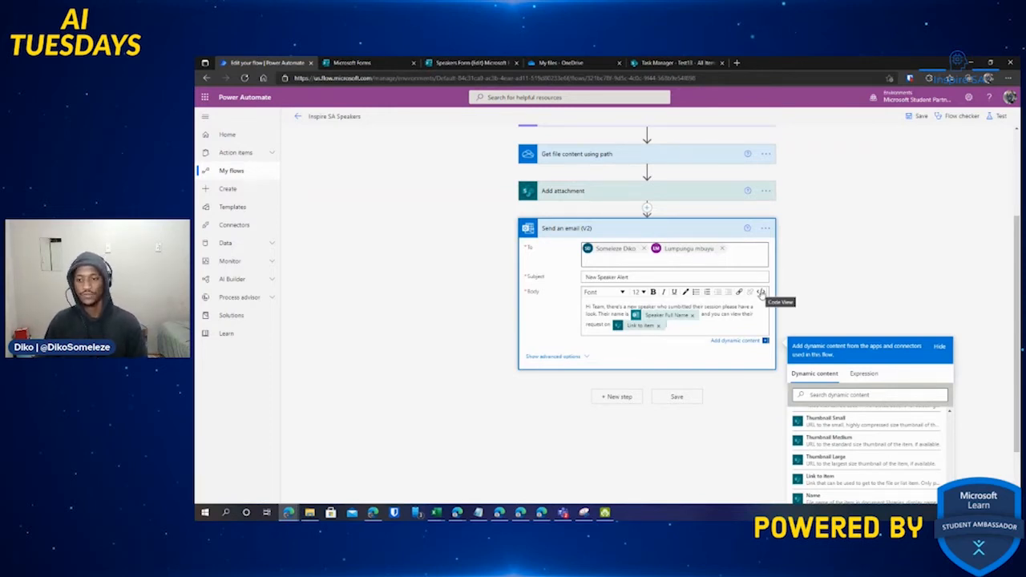
Step: Switch the Send an email (V2) Body to HTML code view
click(762, 294)
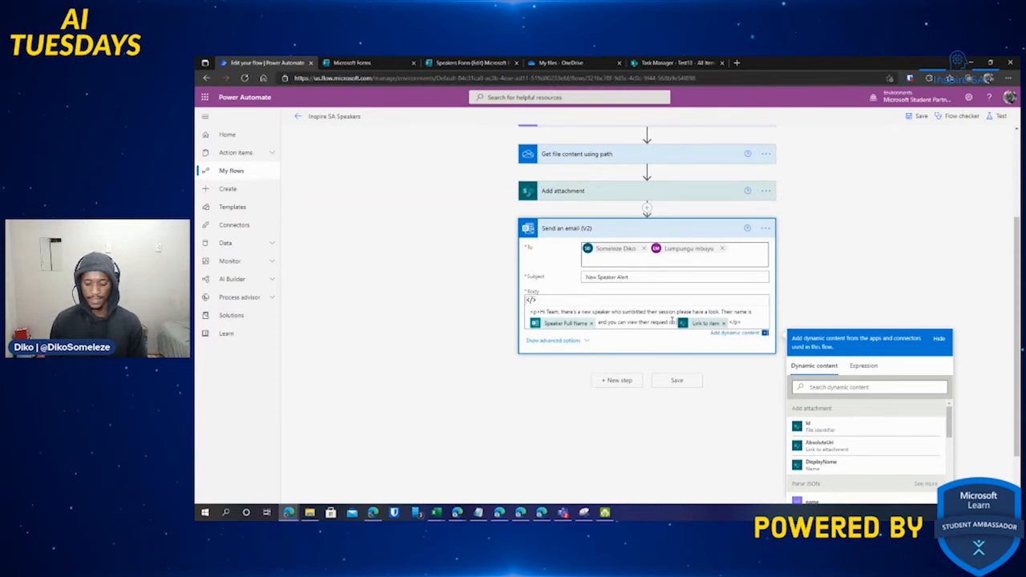
Step: Wrap the Link to item token in an <a href> anchor with link text 'Our Centrelized Place'
text(<a)
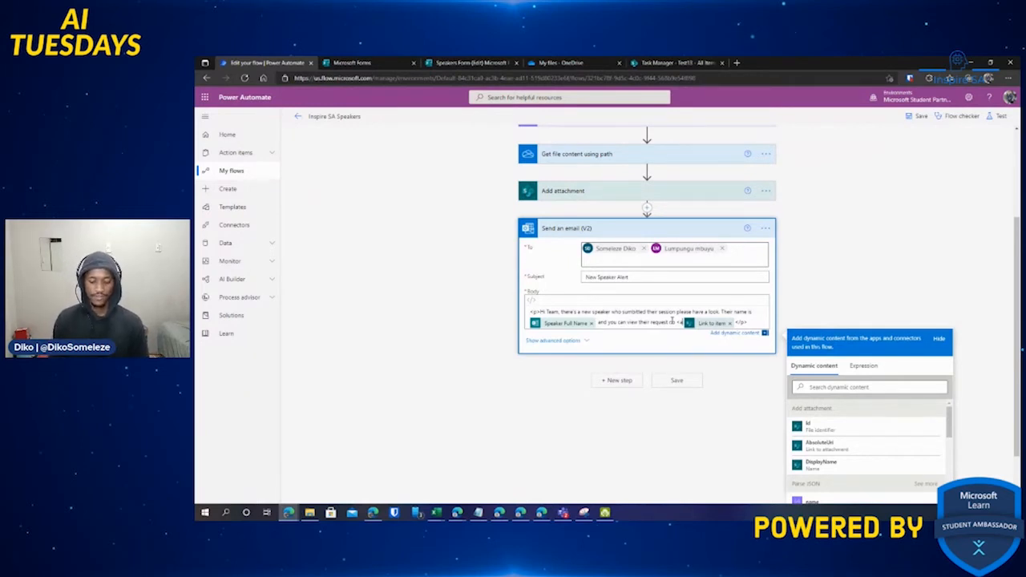
text(hre)
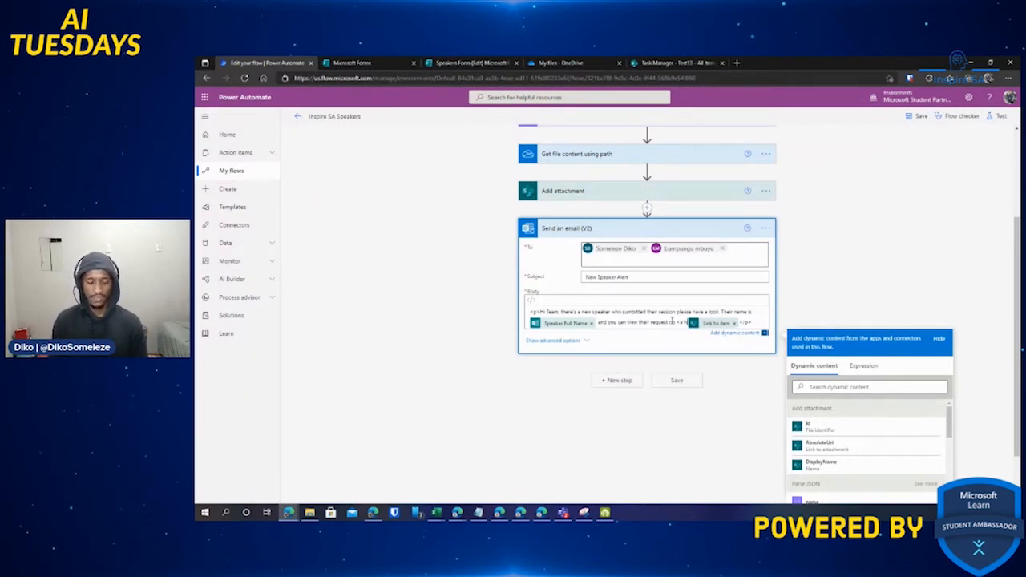
text(f)
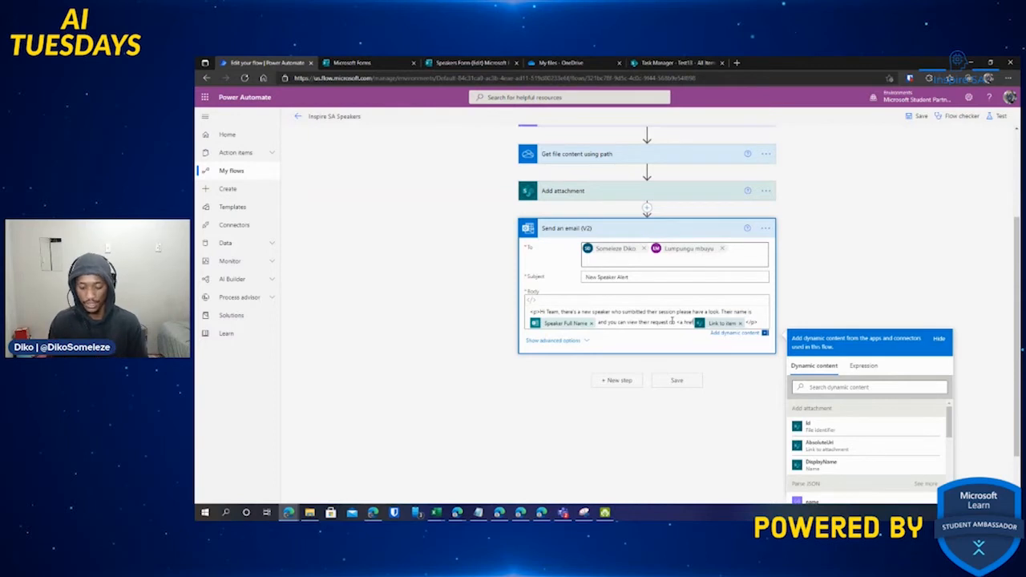
text(=)
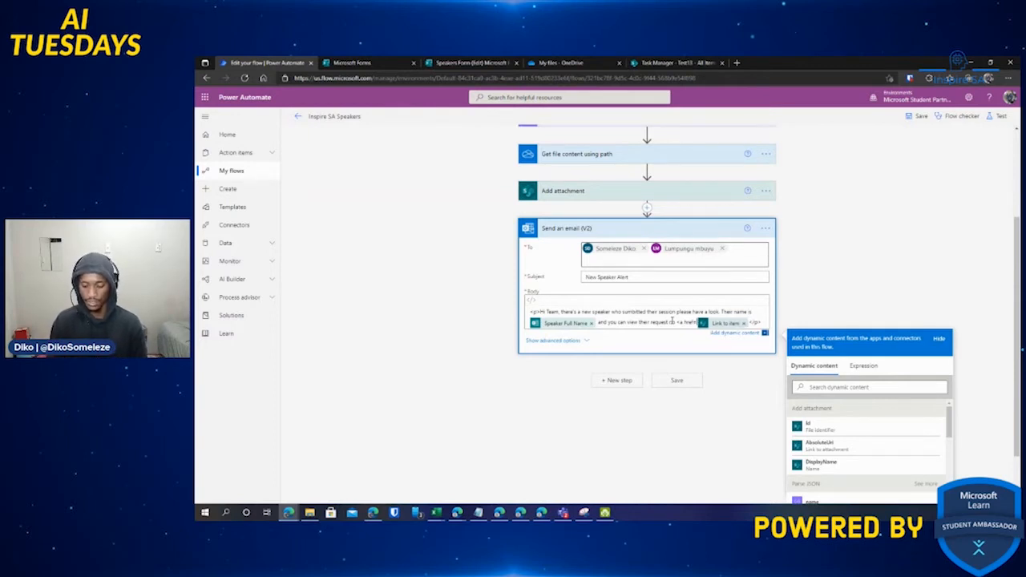
text(")
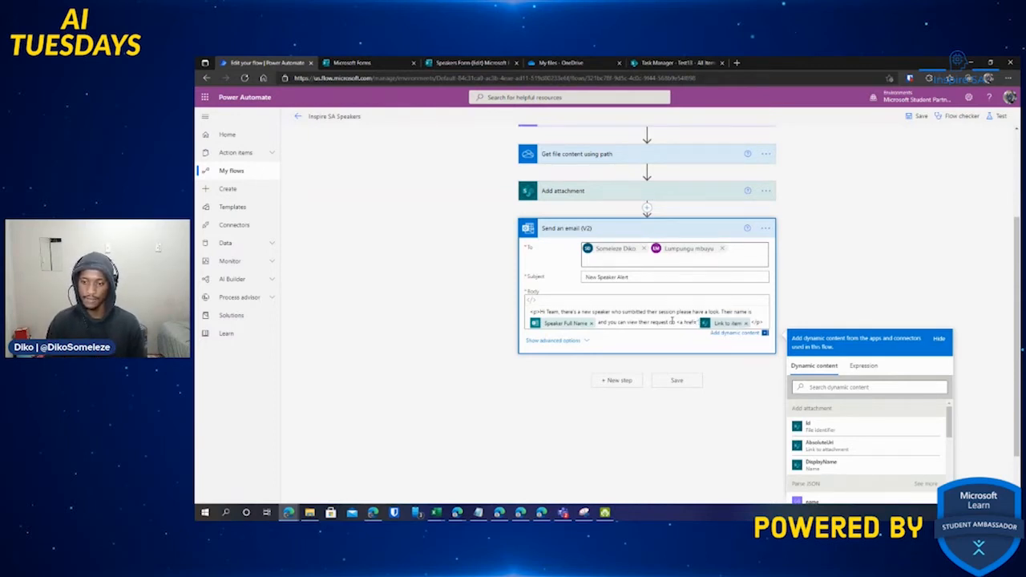
text(")
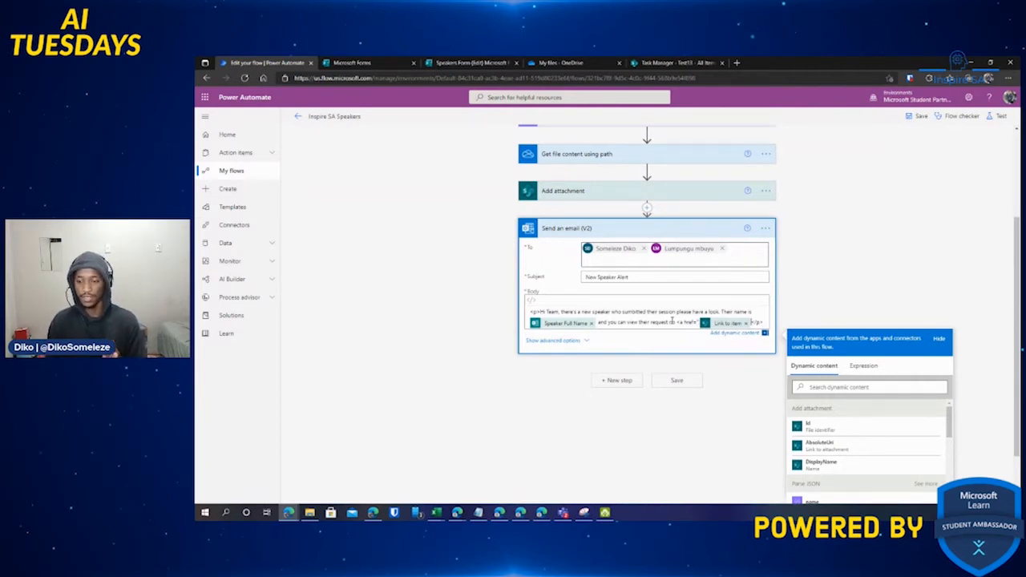
key(Return)
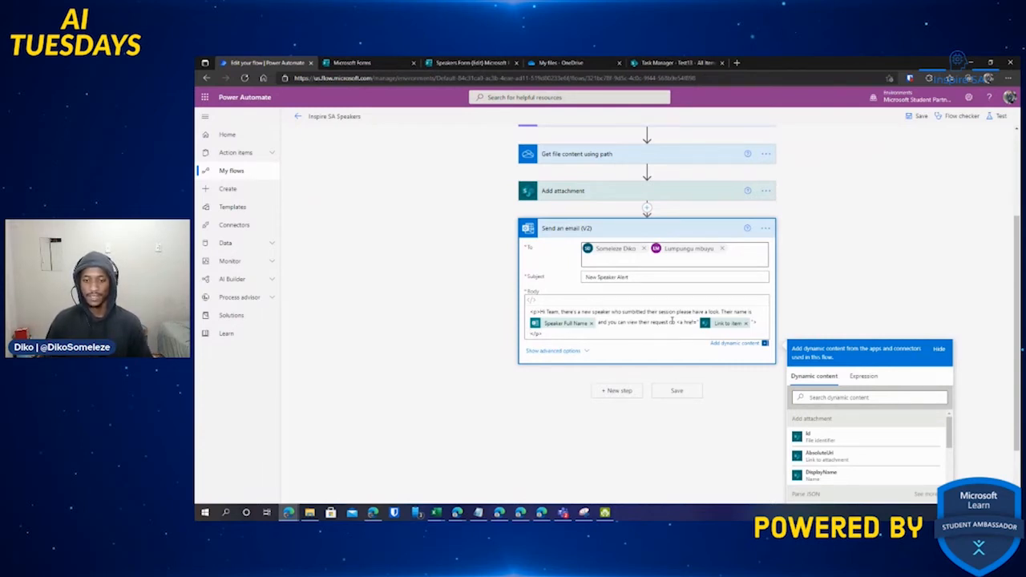
text(here)
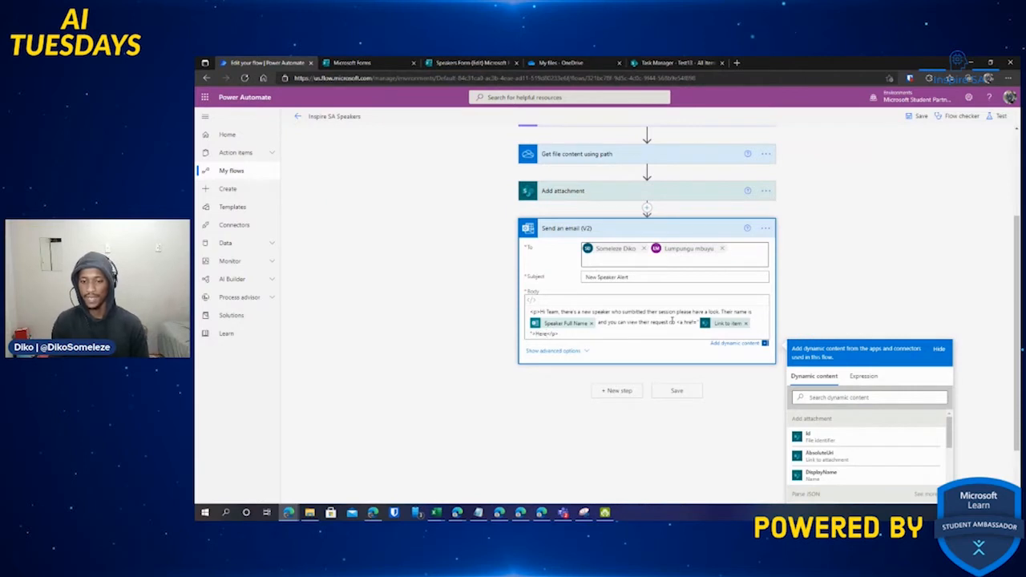
key(BackSpace)
key(BackSpace)
key(BackSpace)
key(BackSpace)
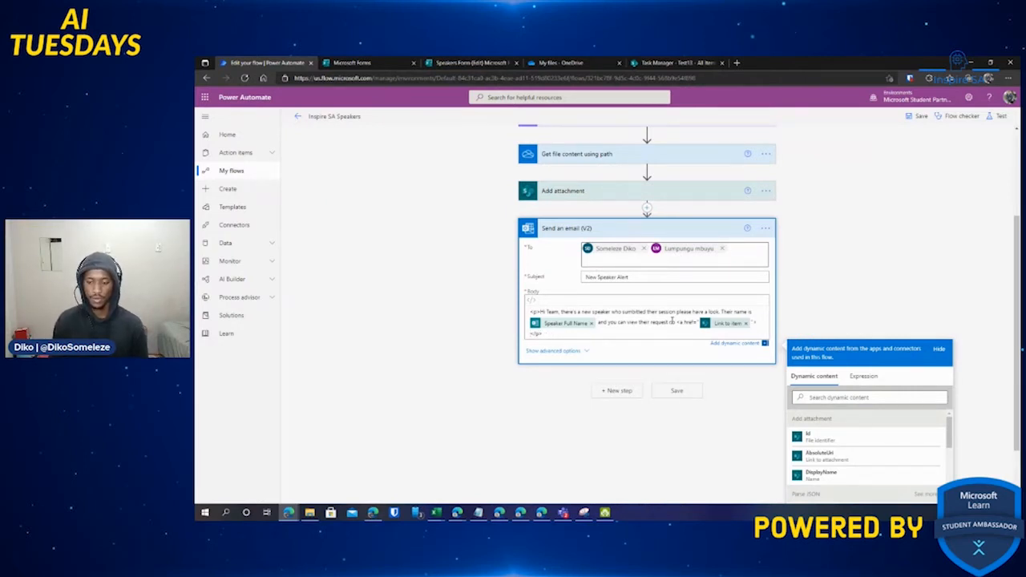
text(Our Sh)
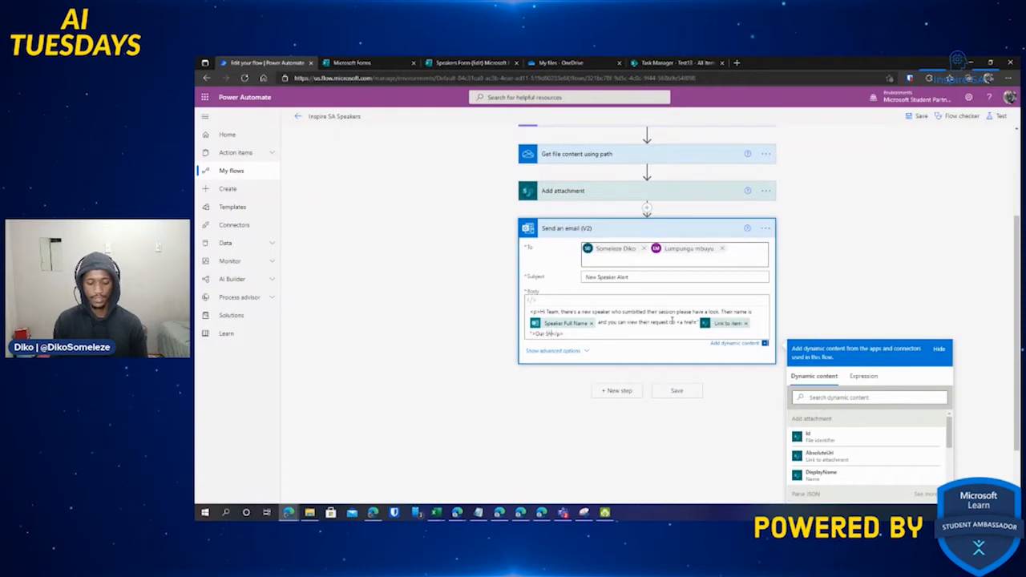
text(arePoint)
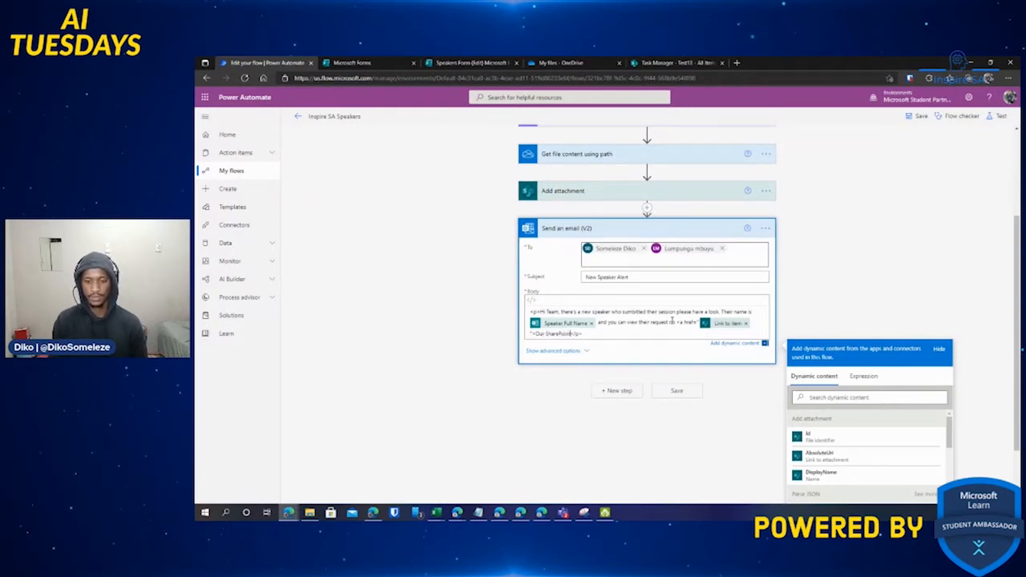
key(BackSpace)
key(BackSpace)
key(BackSpace)
key(BackSpace)
key(BackSpace)
key(BackSpace)
key(BackSpace)
key(BackSpace)
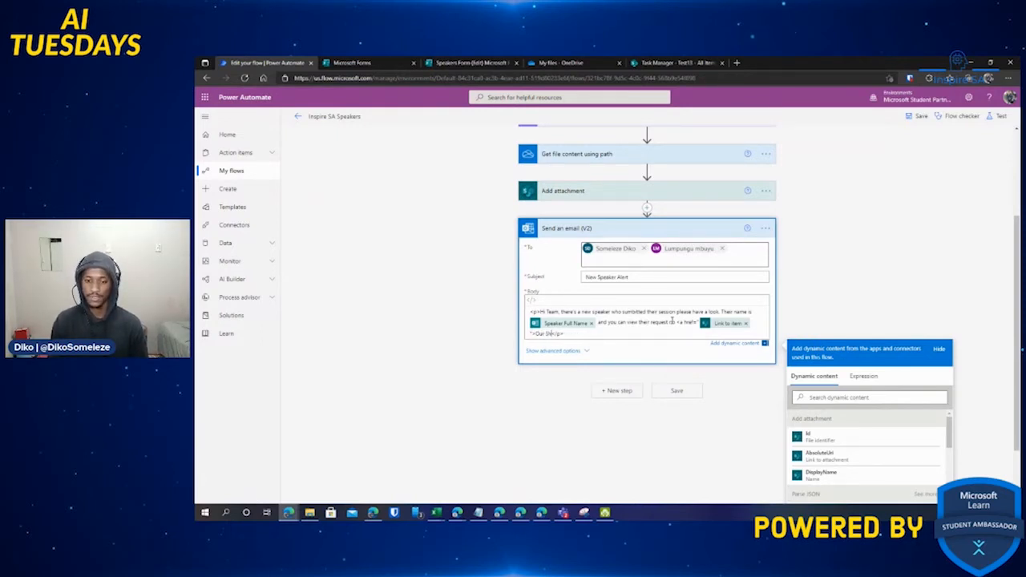
key(BackSpace)
key(BackSpace)
text(Cen)
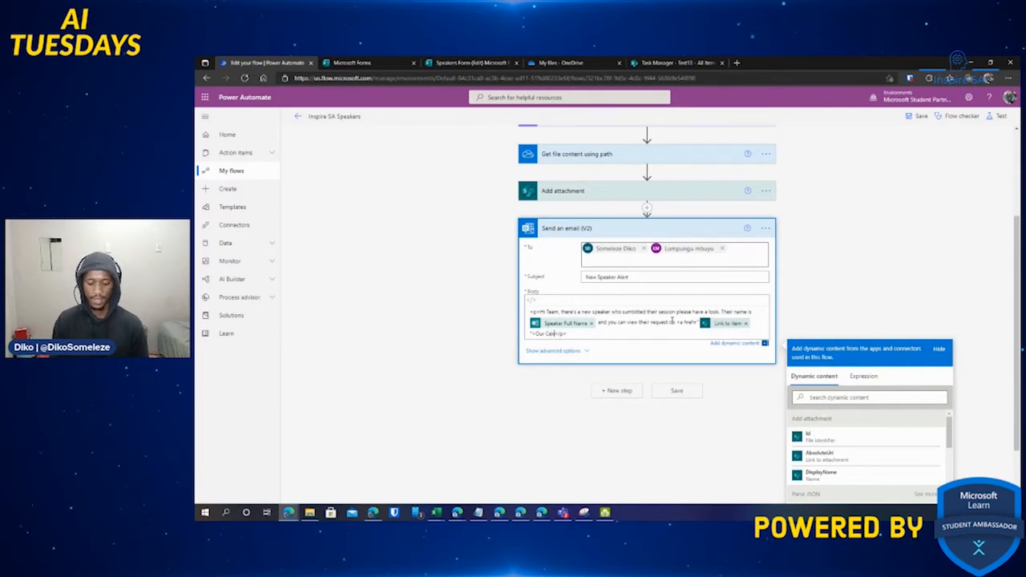
text(trelized P)
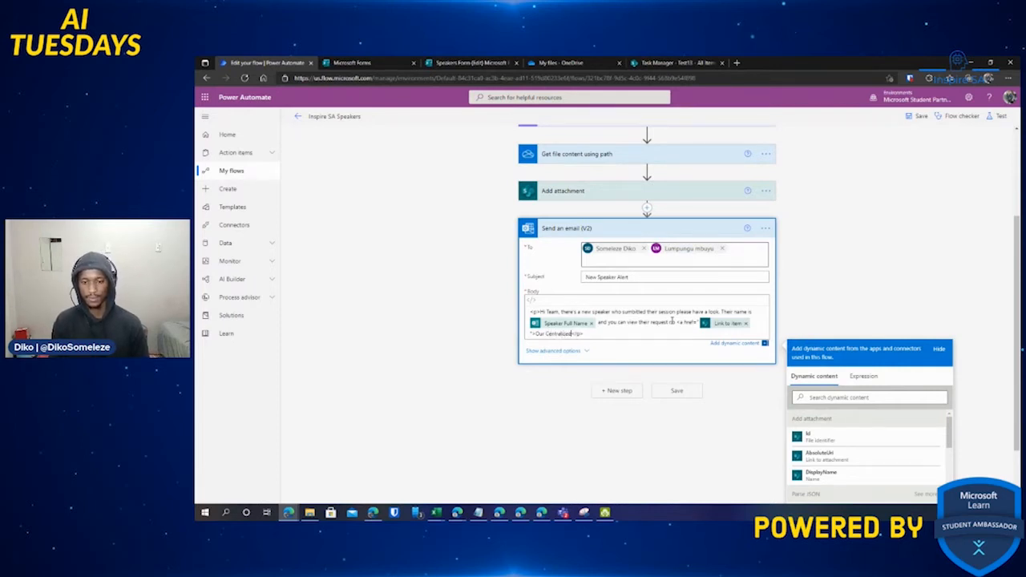
text(lace)
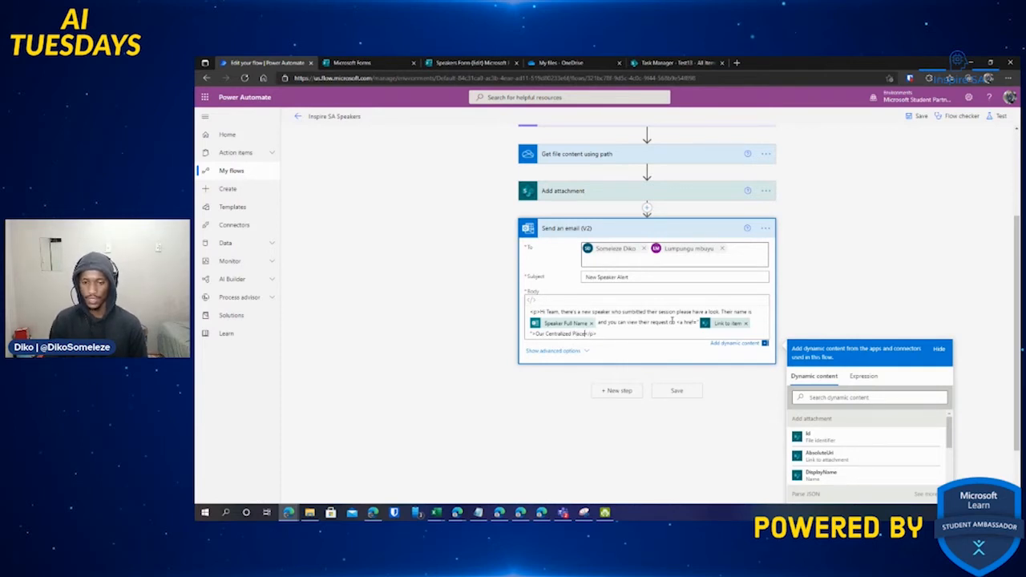
text(<)
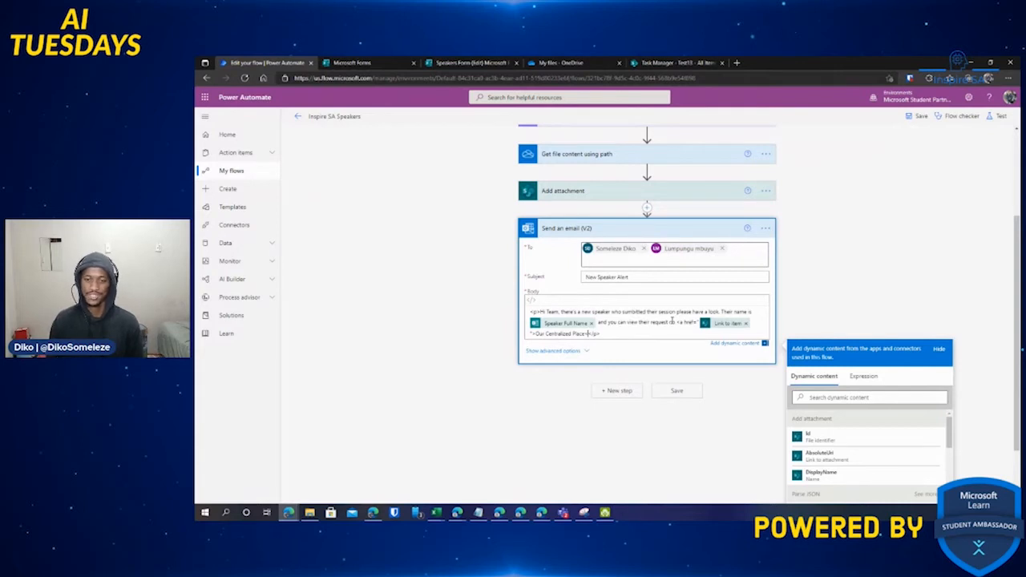
text(/p>)
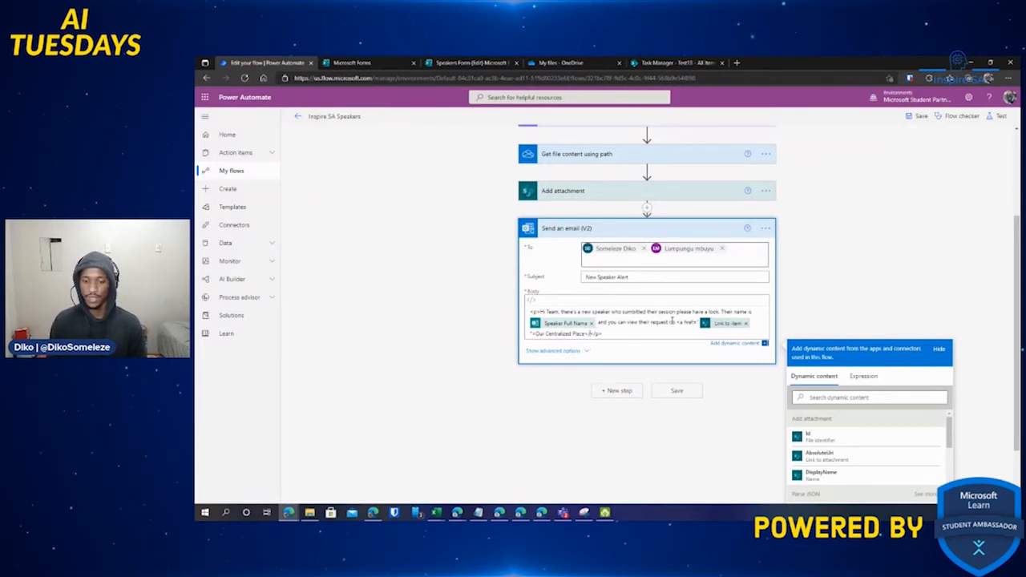
text(a>)
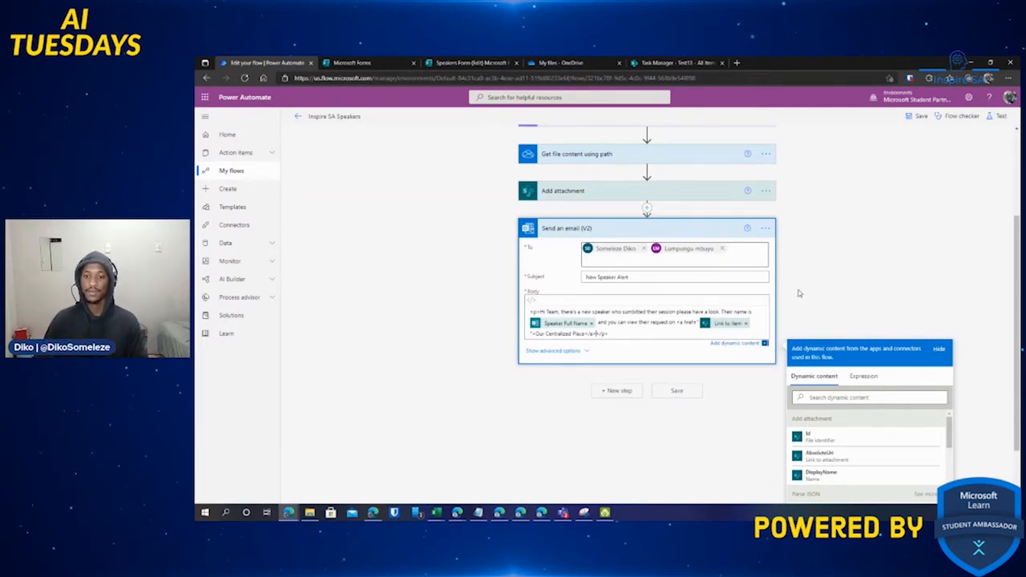
Step: Add Office 365 Outlook's Send an email (V2) as a new step below the first email
click(823, 265)
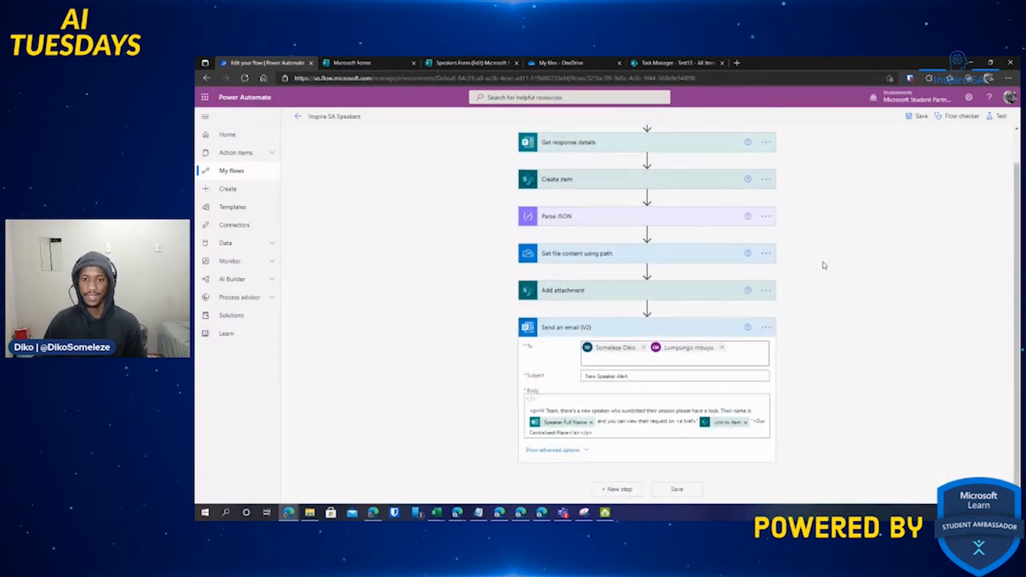
click(618, 490)
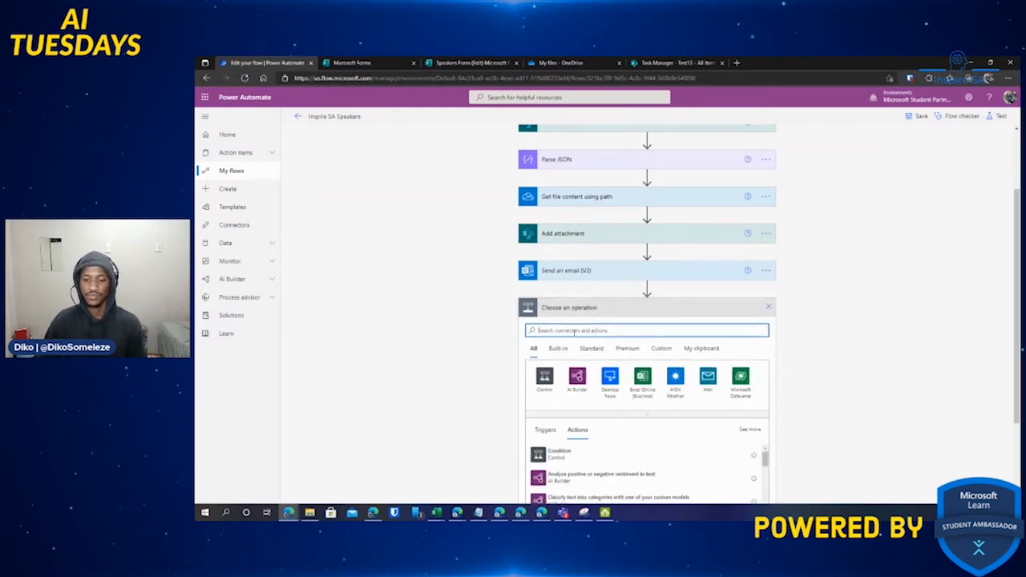
text(Outlook)
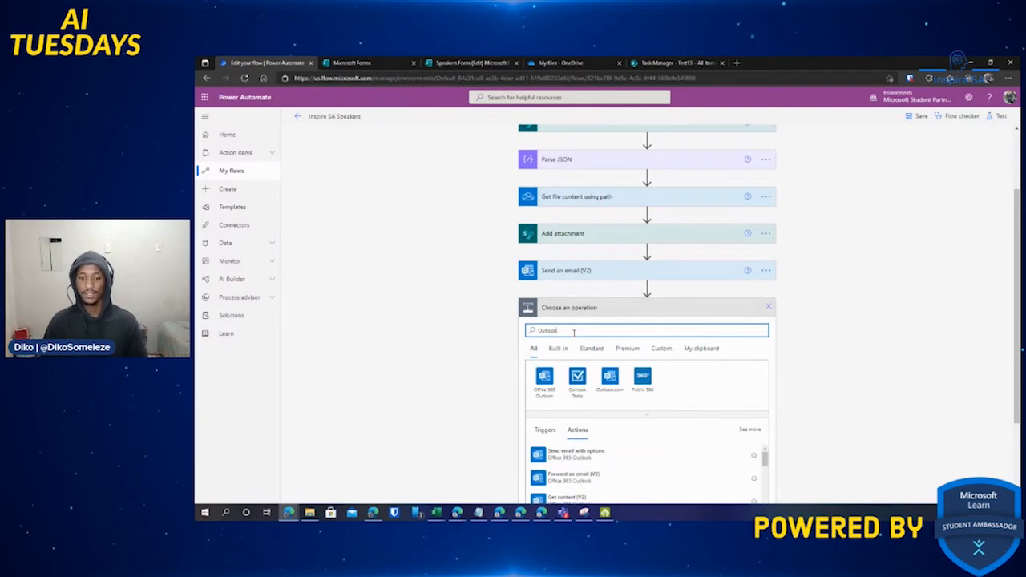
scroll(567, 388, down, 3)
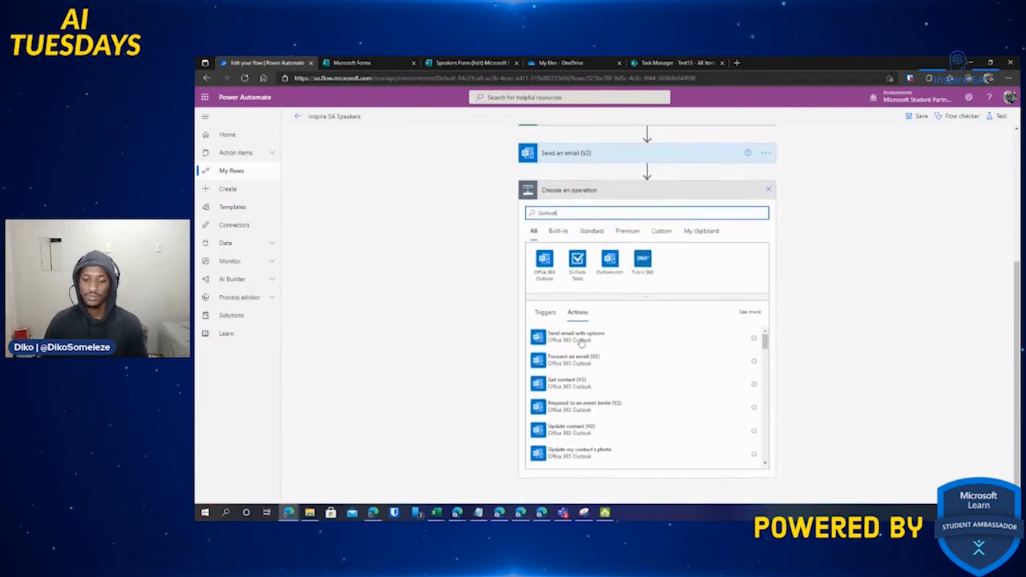
click(546, 265)
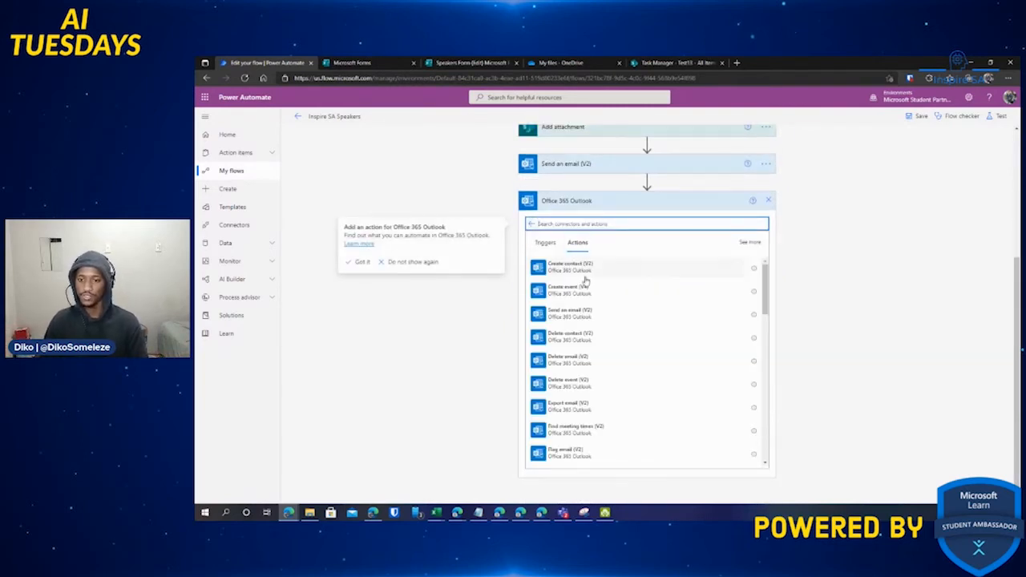
click(577, 314)
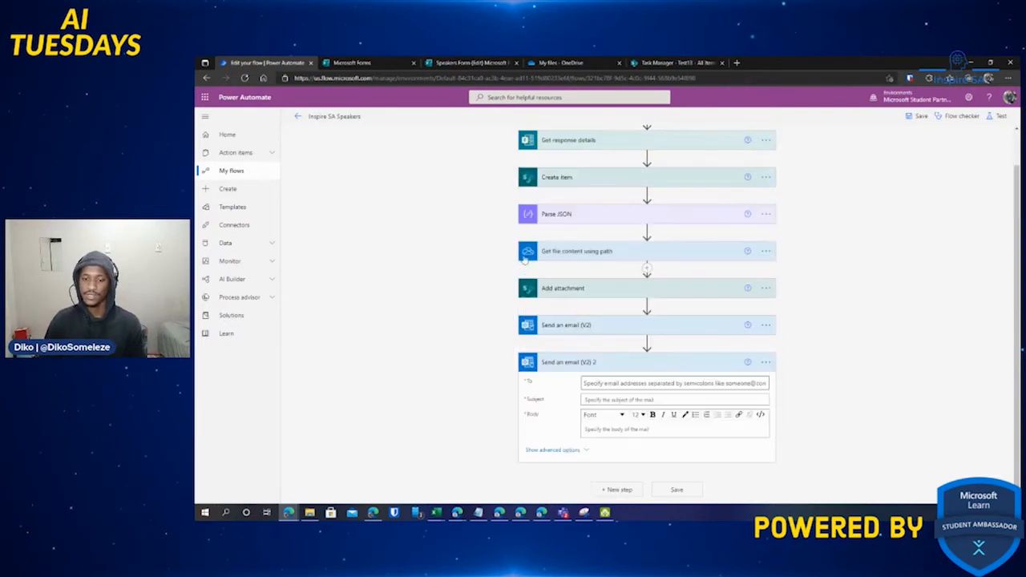
click(592, 383)
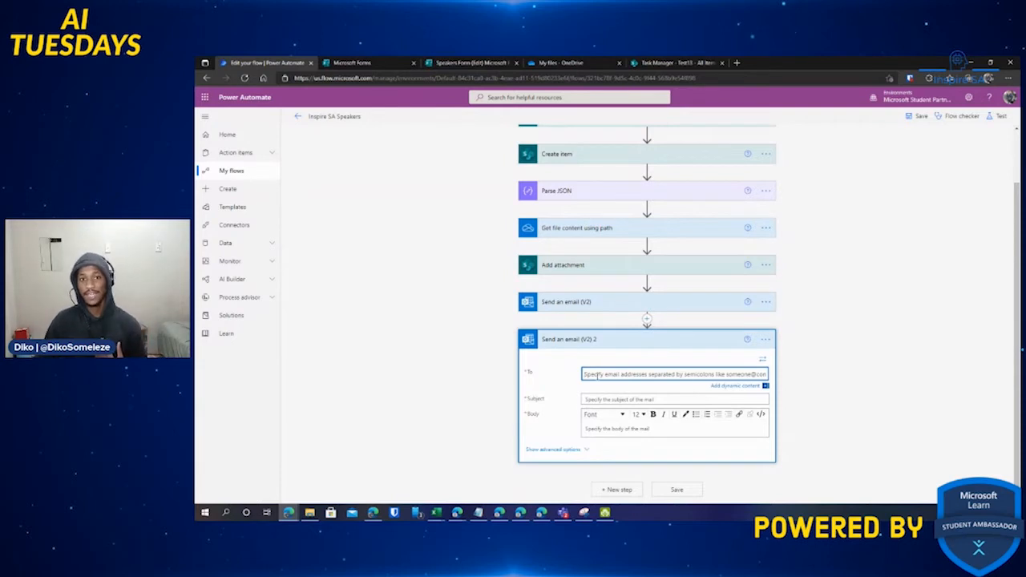
Step: Switch to the Speakers Form tab to review its questions, including the Email question
click(597, 375)
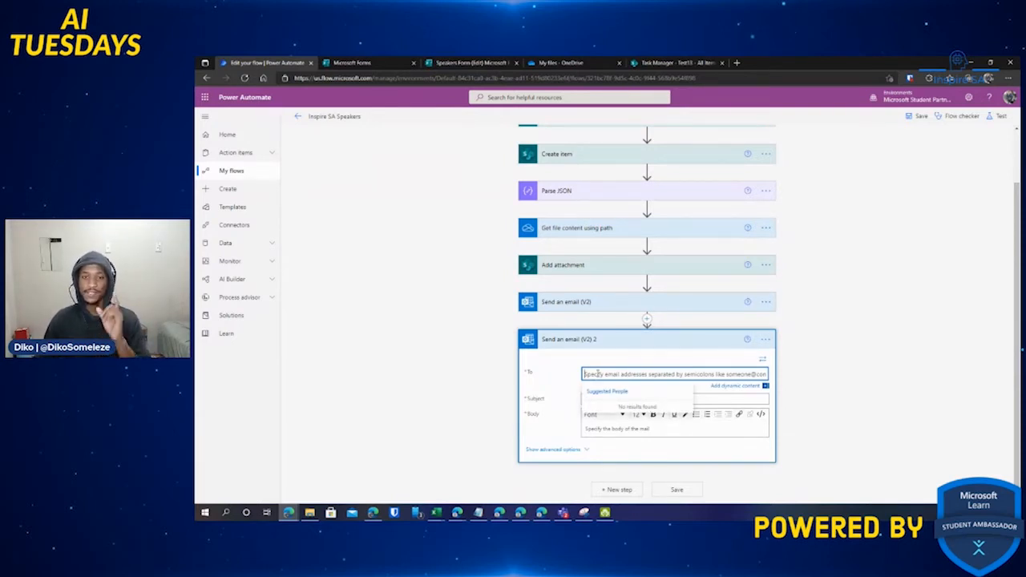
click(461, 63)
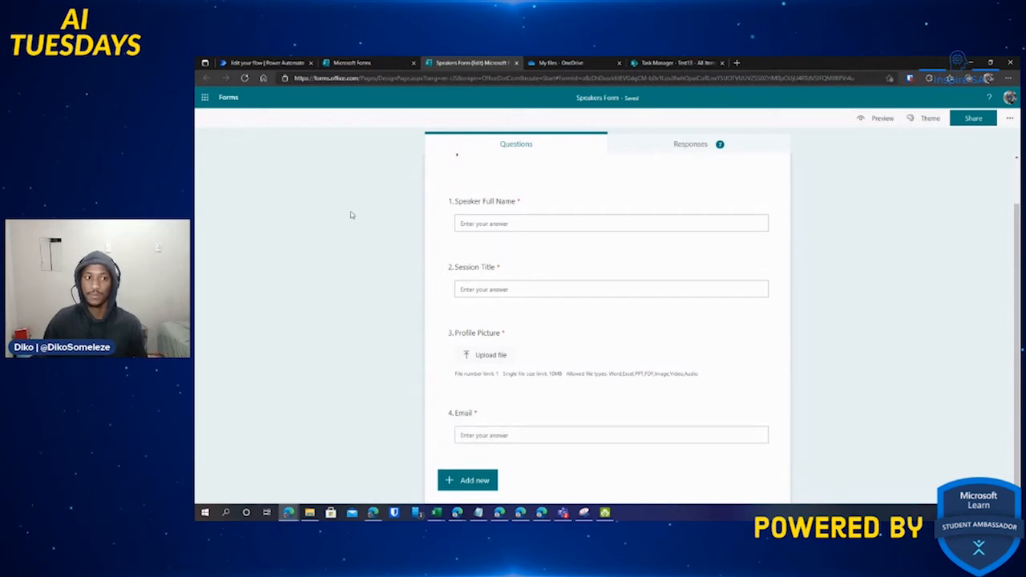
Step: Return to the 'Edit your flow | Power Automate' tab
click(280, 64)
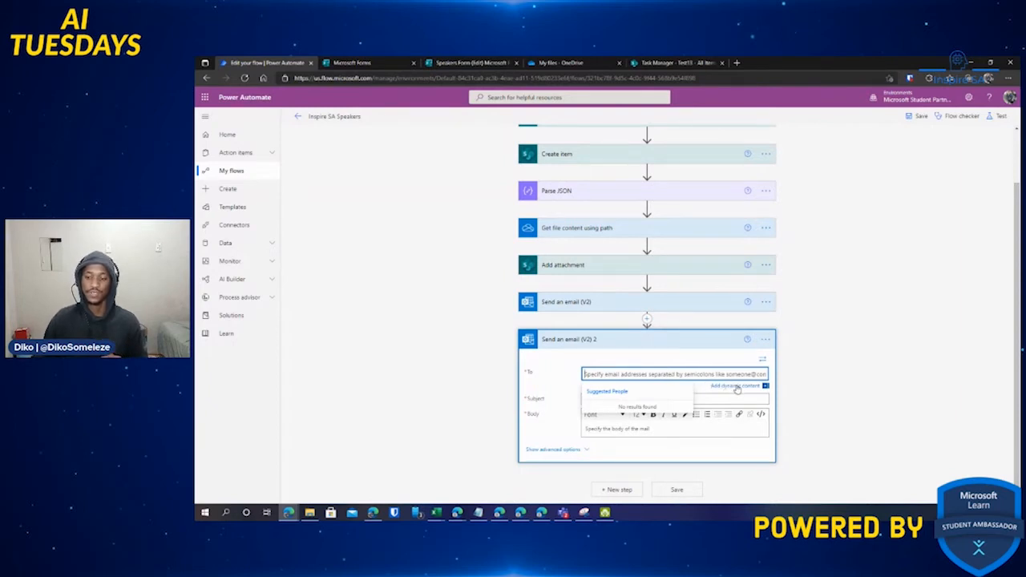
Step: Set the second email's To field to the Email answer from Get response details
click(736, 387)
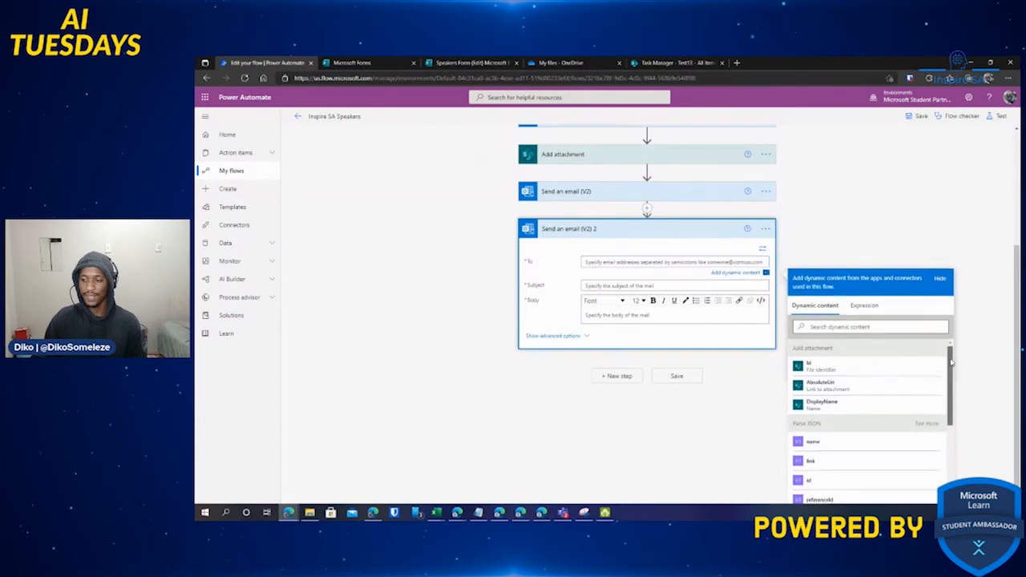
drag(953, 371, 953, 441)
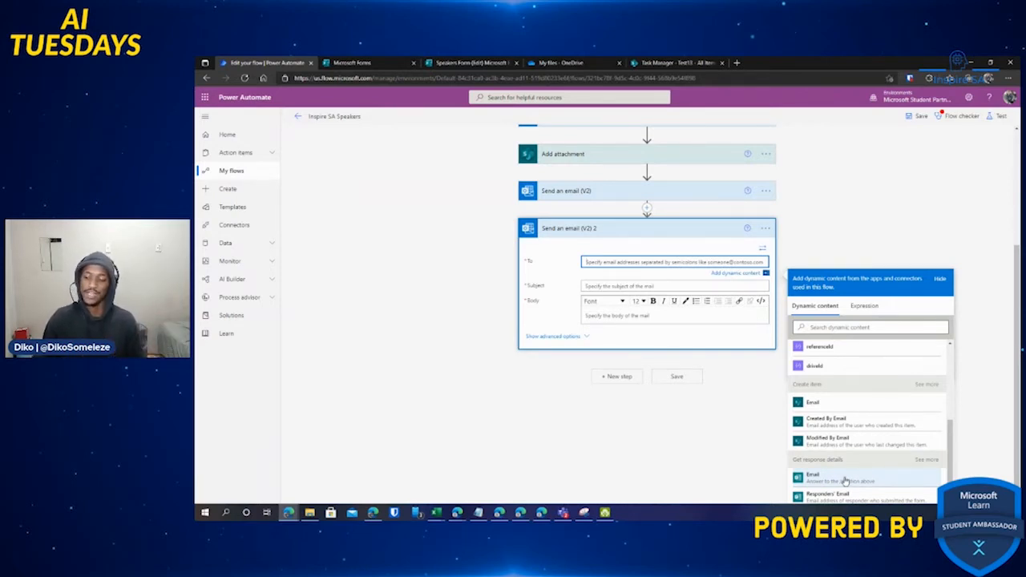
click(845, 481)
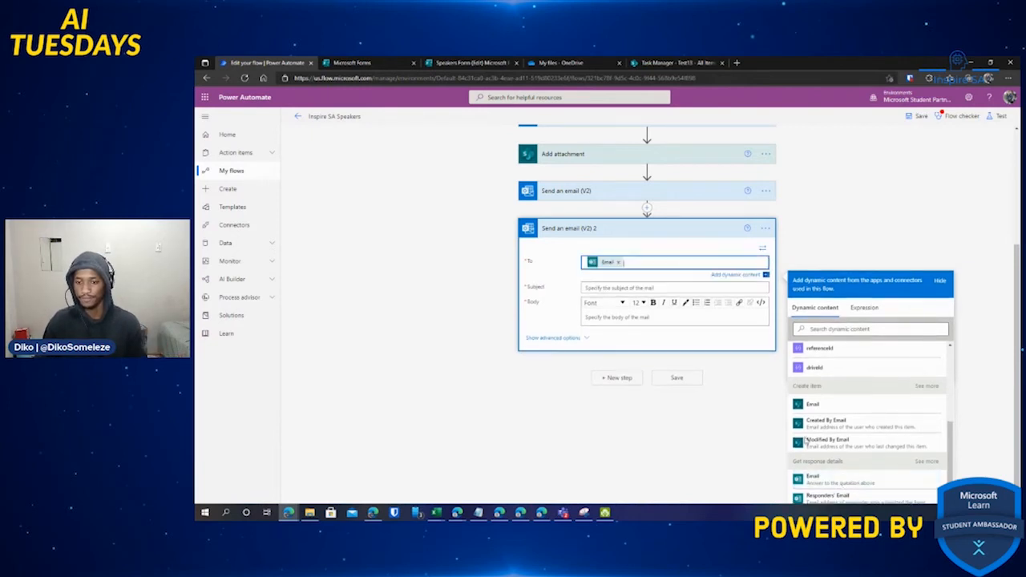
click(606, 289)
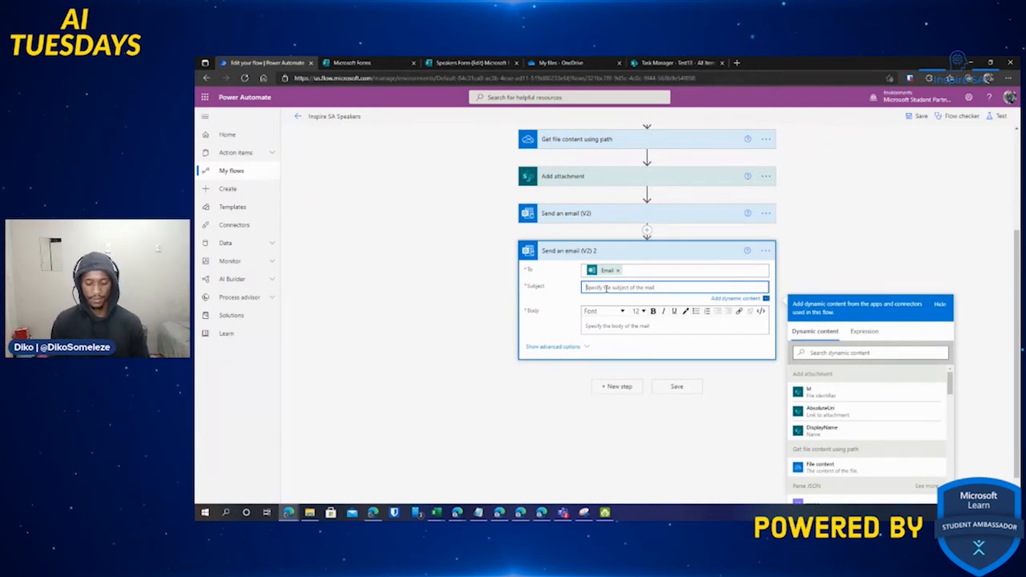
Step: Enter the subject 'Session Request Received' for the second email
text(Request)
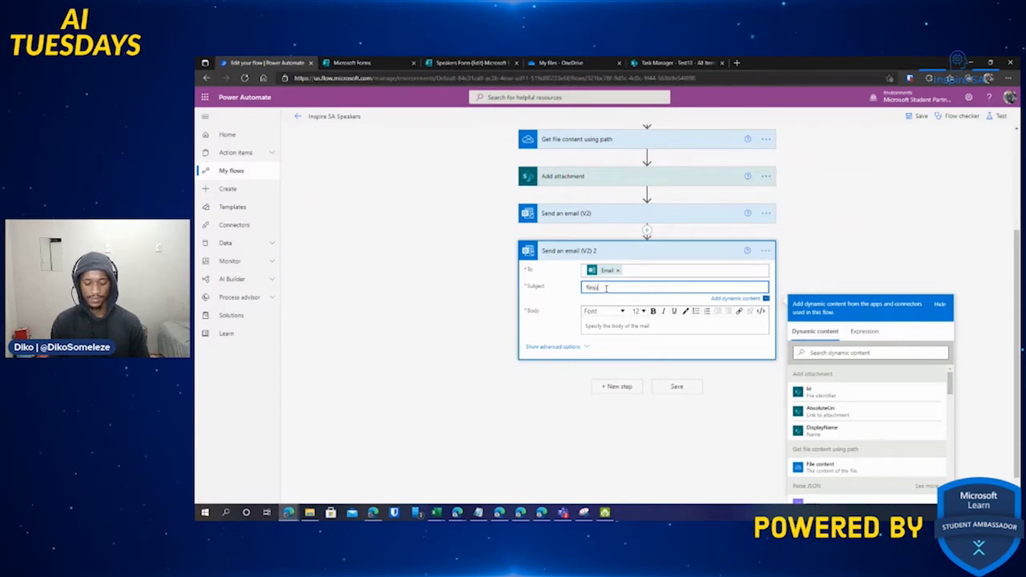
key(BackSpace)
key(BackSpace)
key(BackSpace)
key(BackSpace)
key(BackSpace)
key(BackSpace)
text(S)
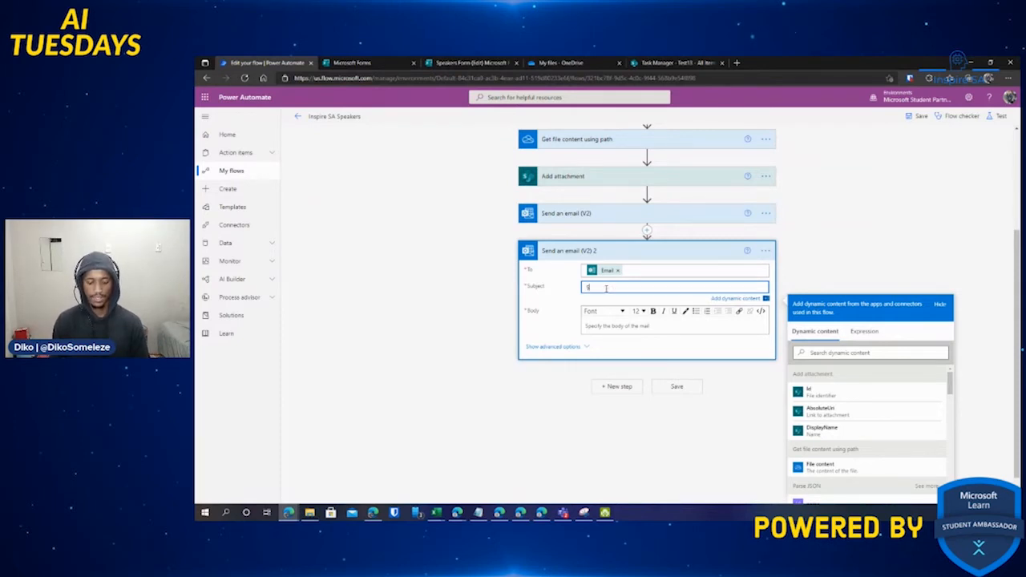
text(ession D)
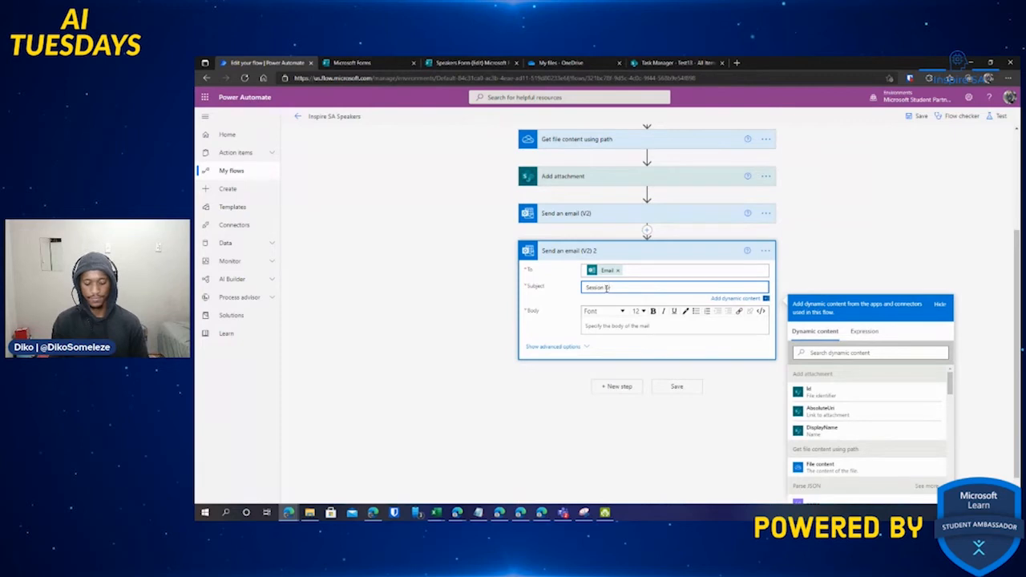
key(BackSpace)
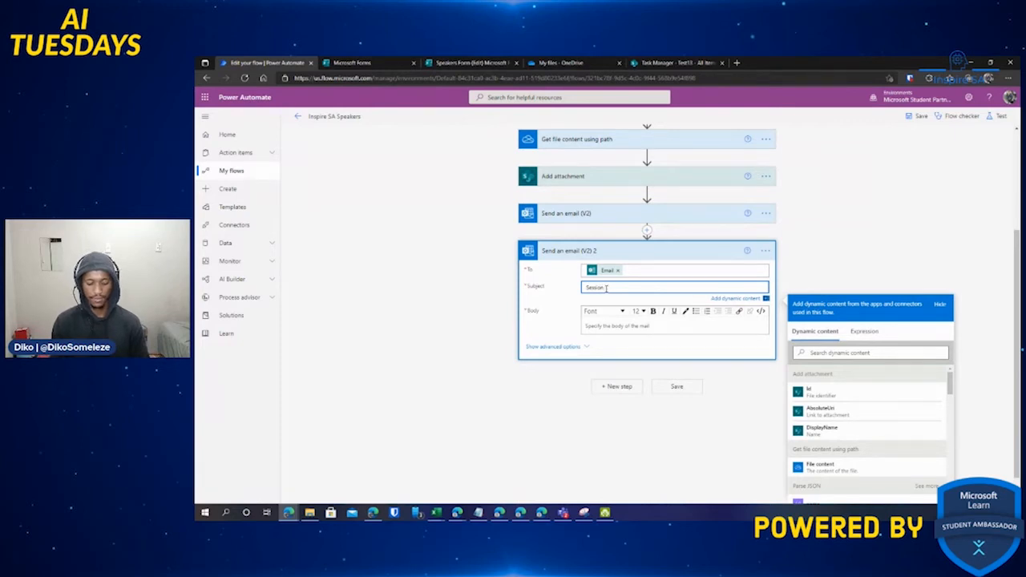
text(Di)
text(quest )
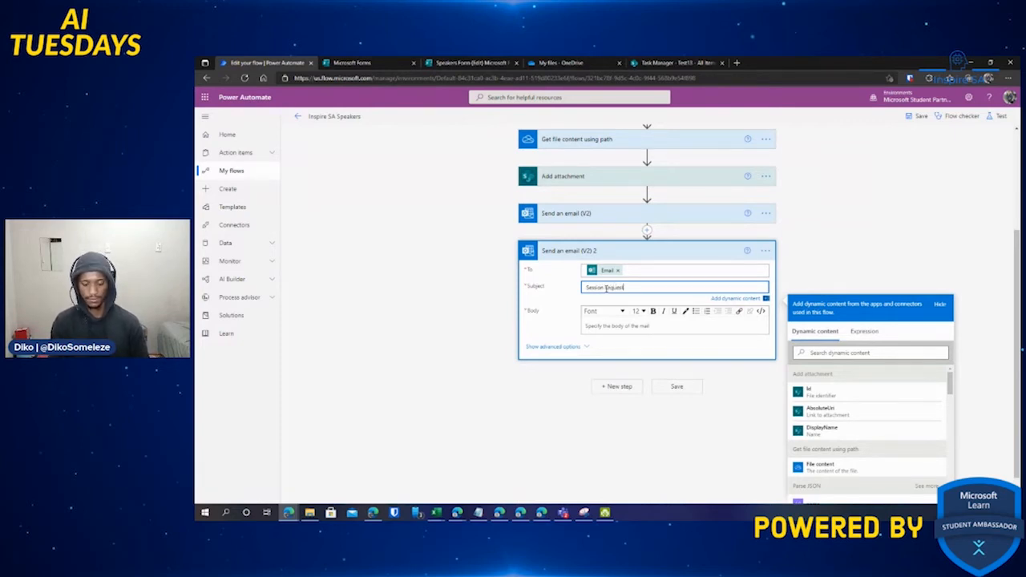
text(Rece)
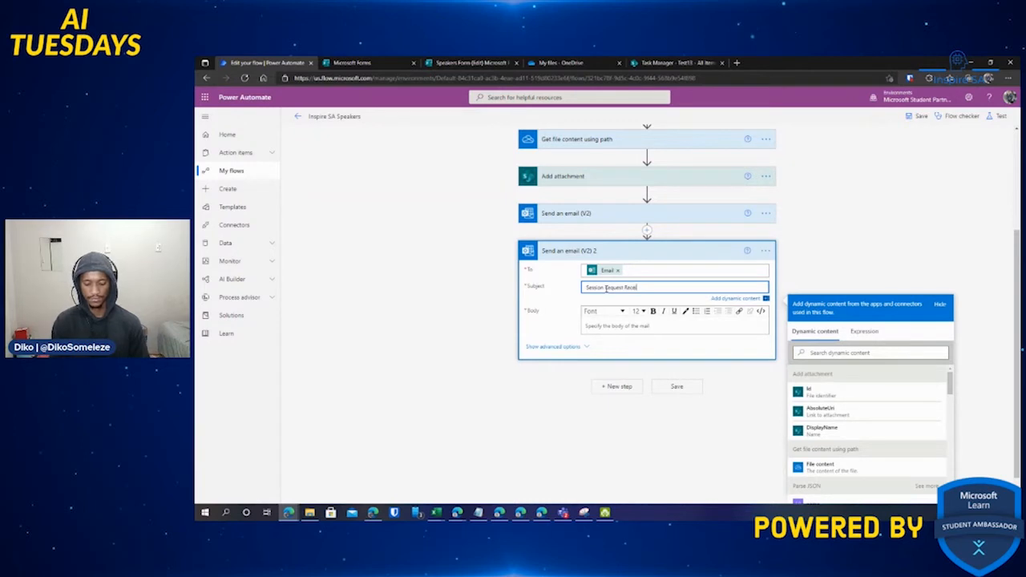
text(ived)
Step: Start the body with 'Hi' followed by the Speaker Full Name token
click(600, 324)
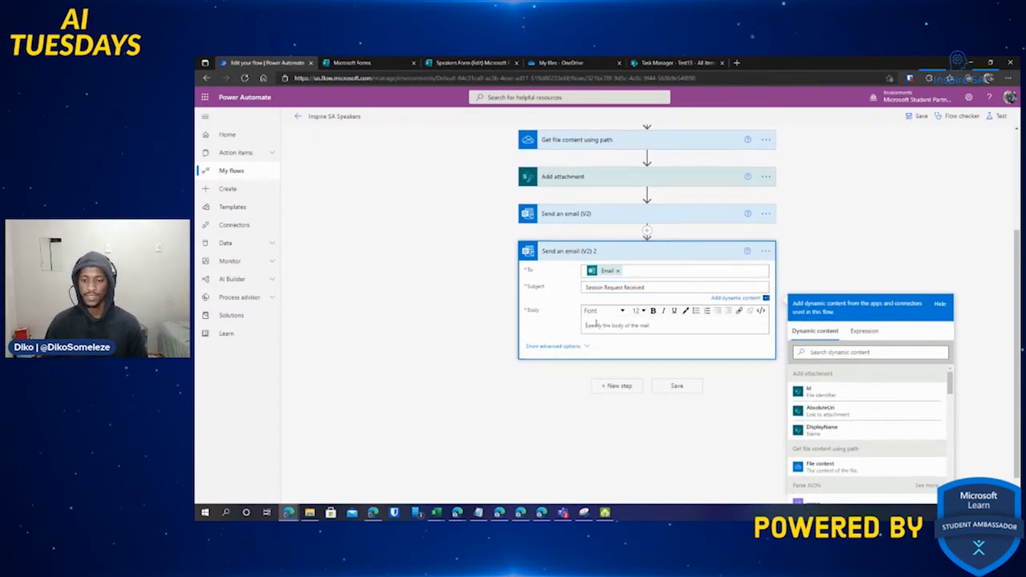
text(Hi)
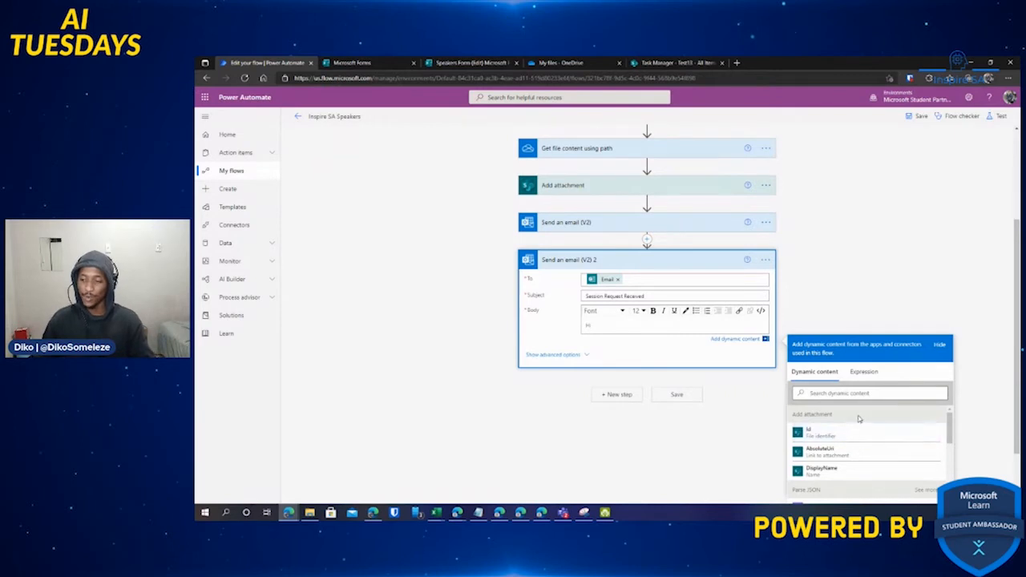
scroll(854, 444, down, 3)
scroll(842, 445, down, 10)
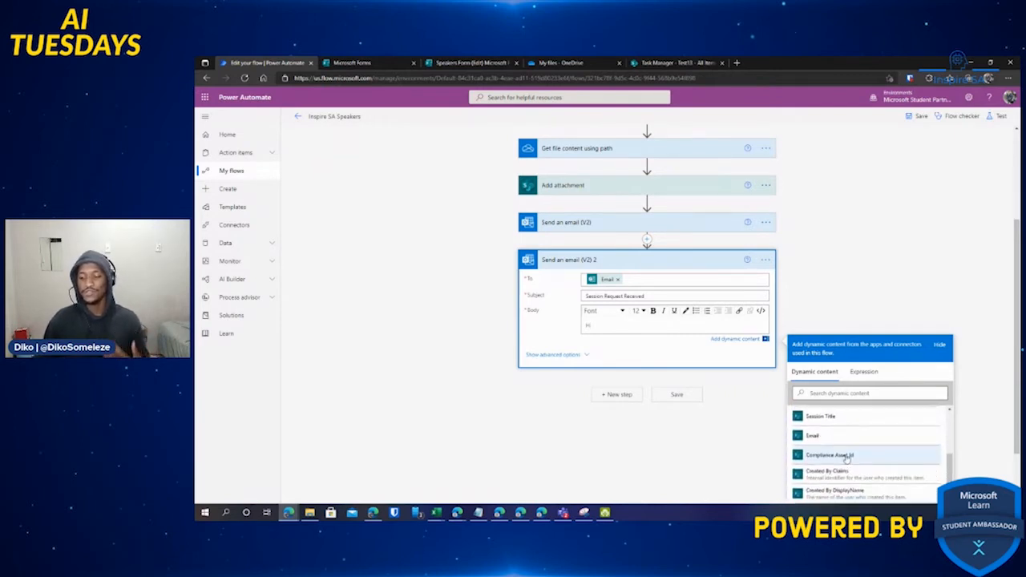
scroll(916, 395, down, 1)
scroll(882, 417, down, 5)
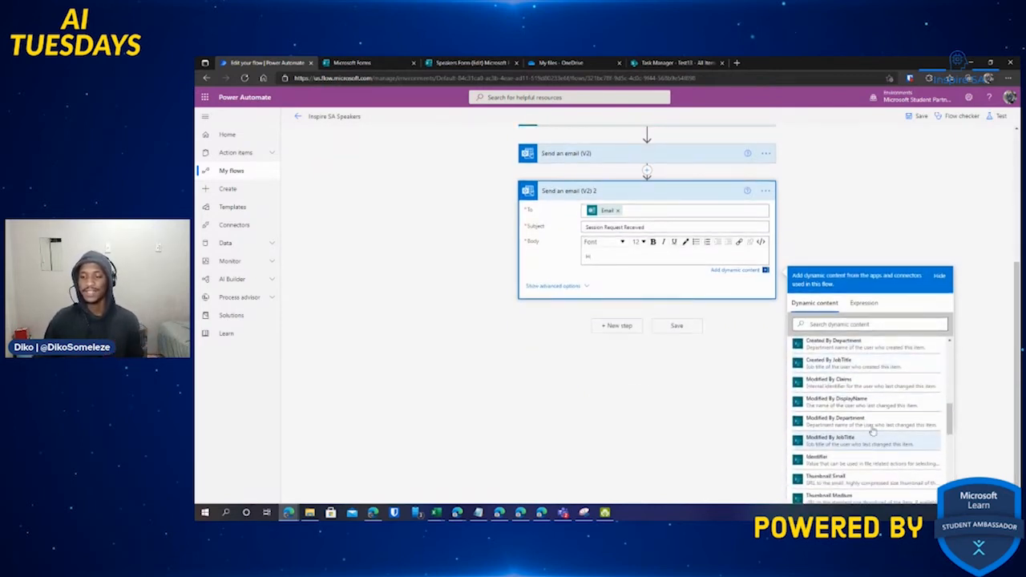
scroll(866, 438, down, 3)
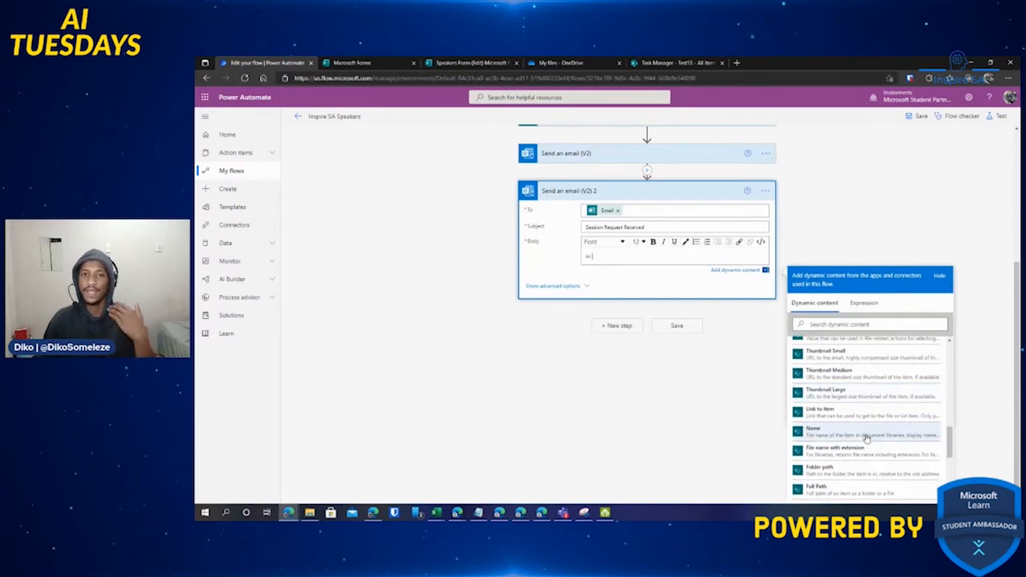
scroll(870, 465, down, 1)
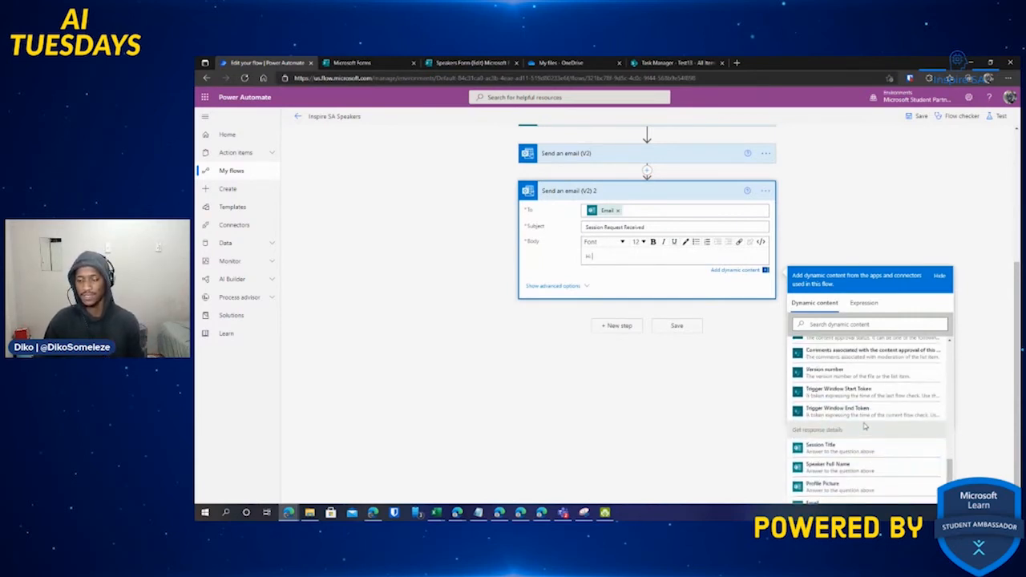
scroll(865, 427, down, 1)
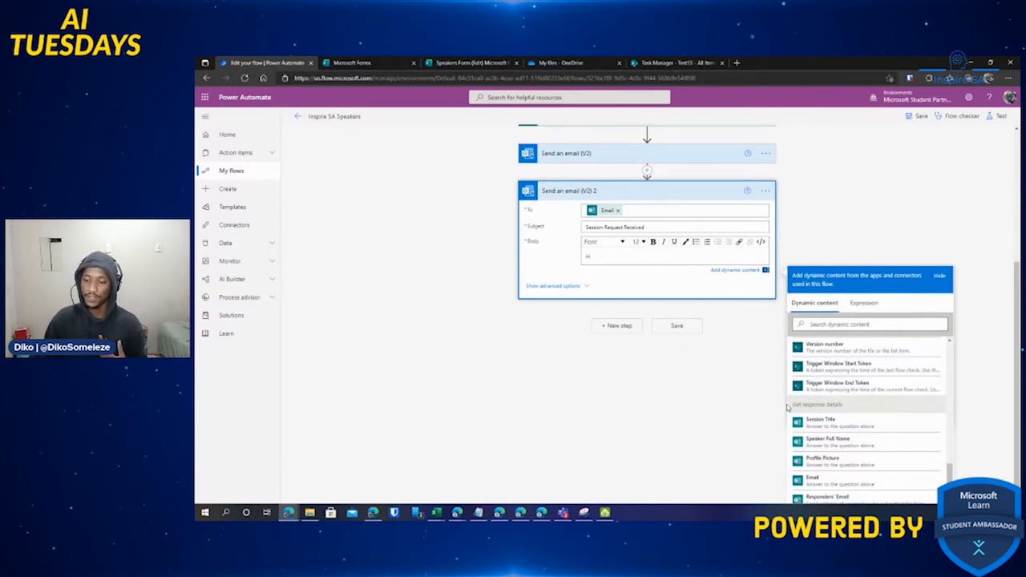
drag(793, 404, 848, 406)
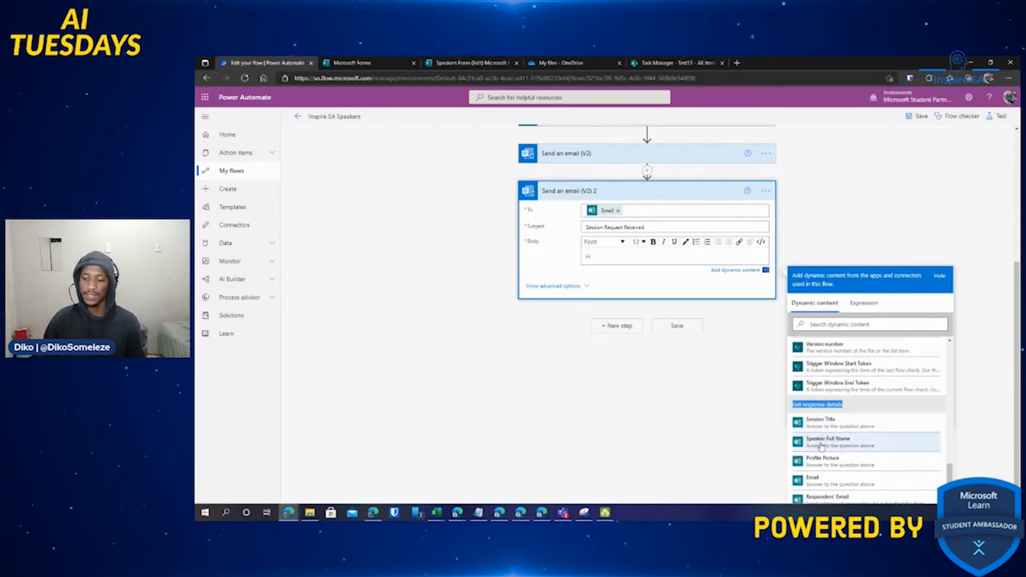
click(844, 442)
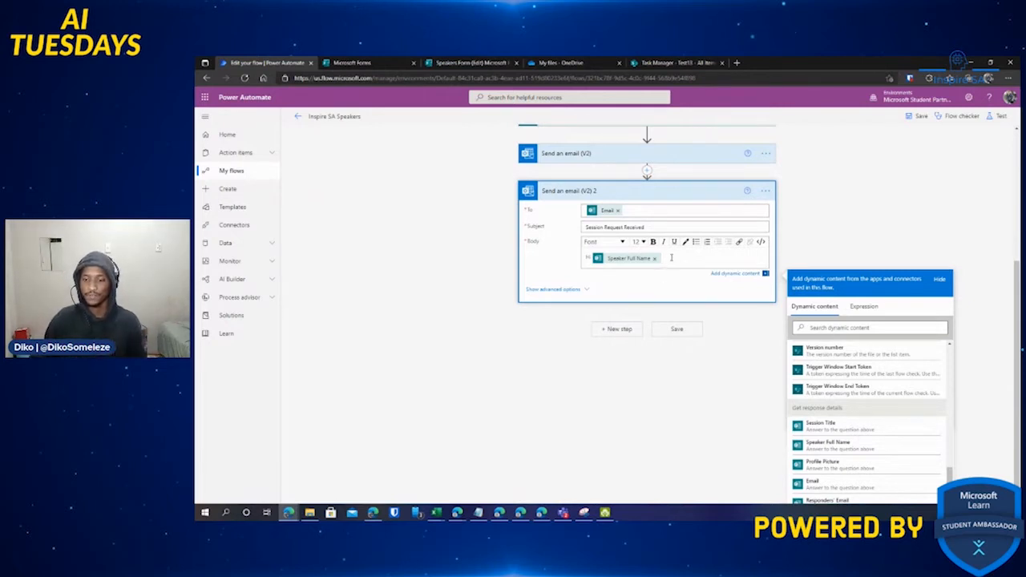
Step: Add the message that the session is under review, signed 'Kind Regards' and 'Inspire SA Team'
text(we)
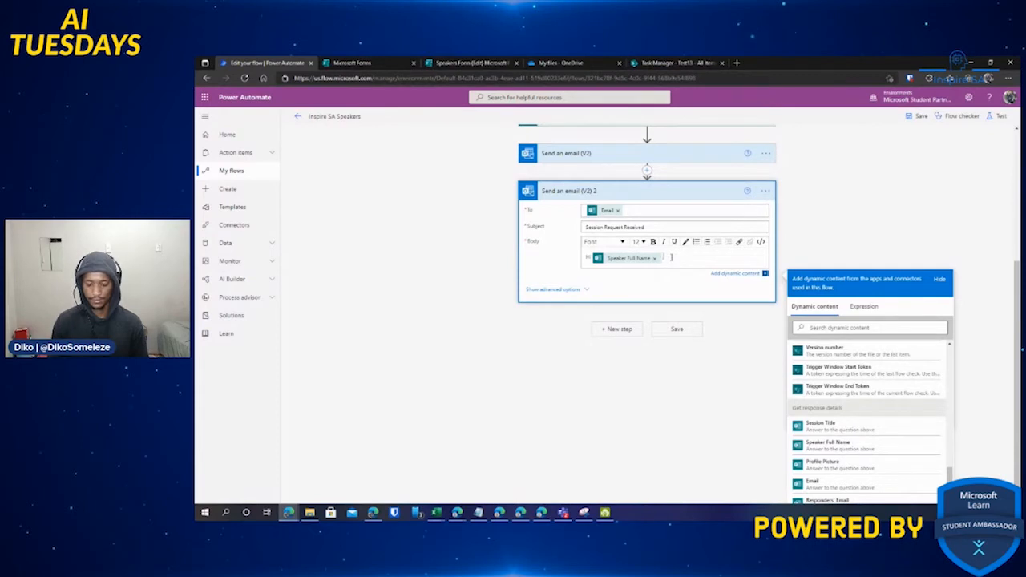
text(we have)
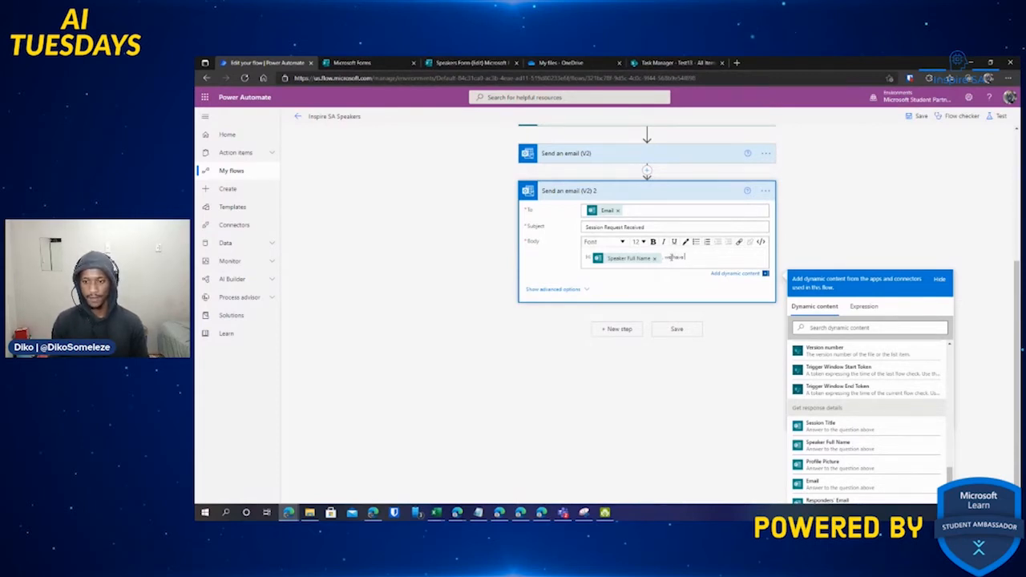
text( rece)
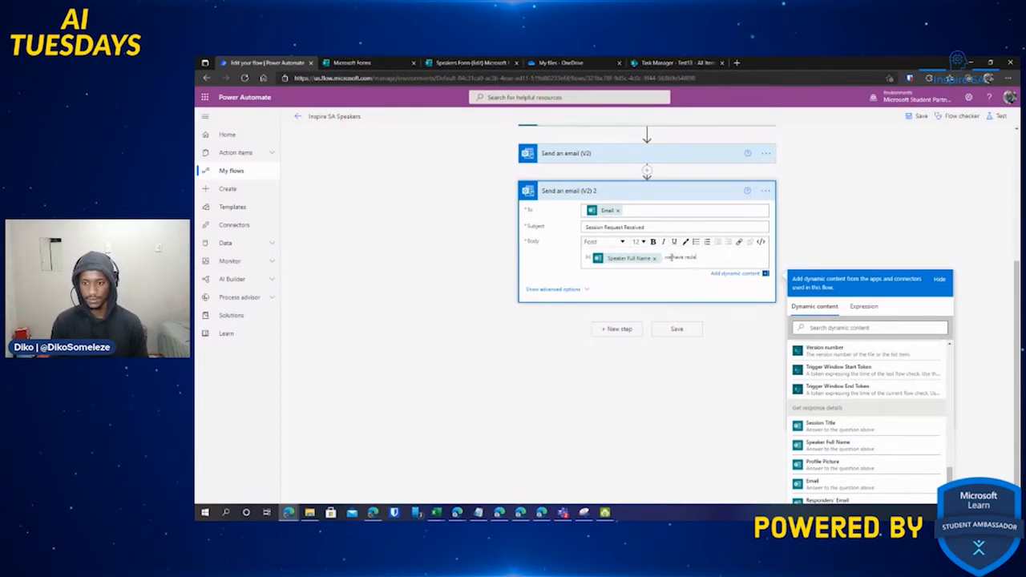
key(BackSpace)
key(BackSpace)
text(ecei)
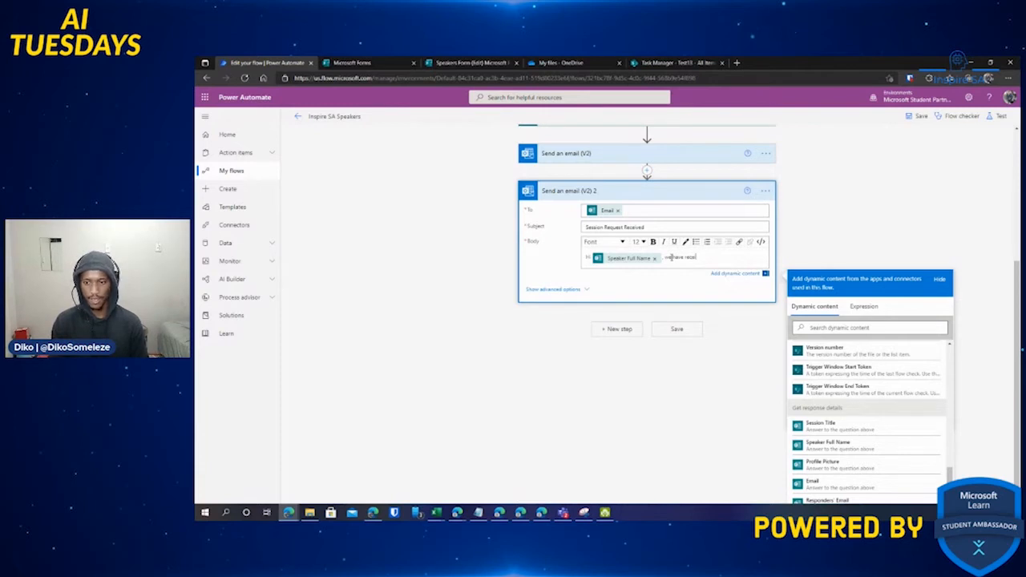
text(ved you)
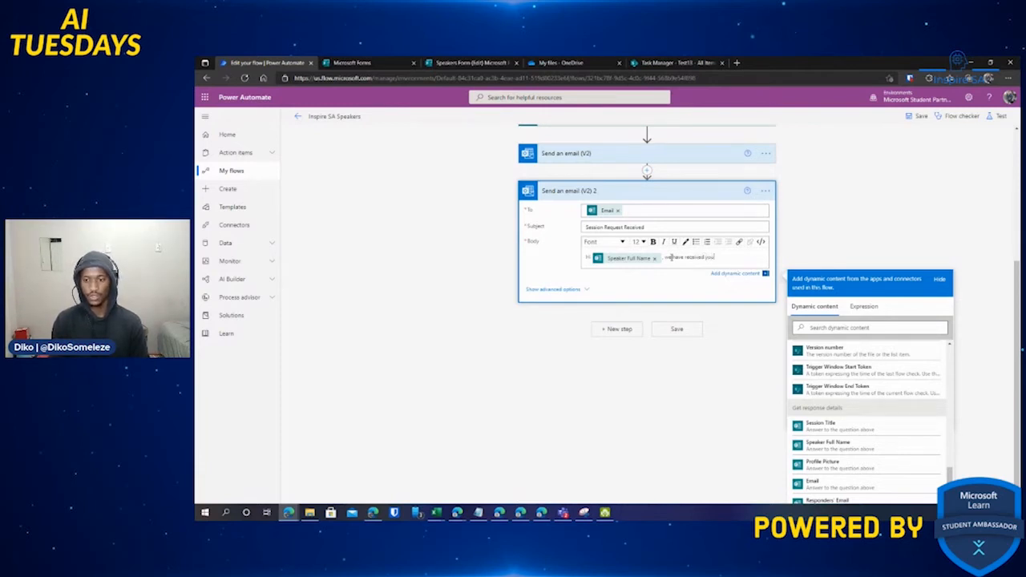
text(r se)
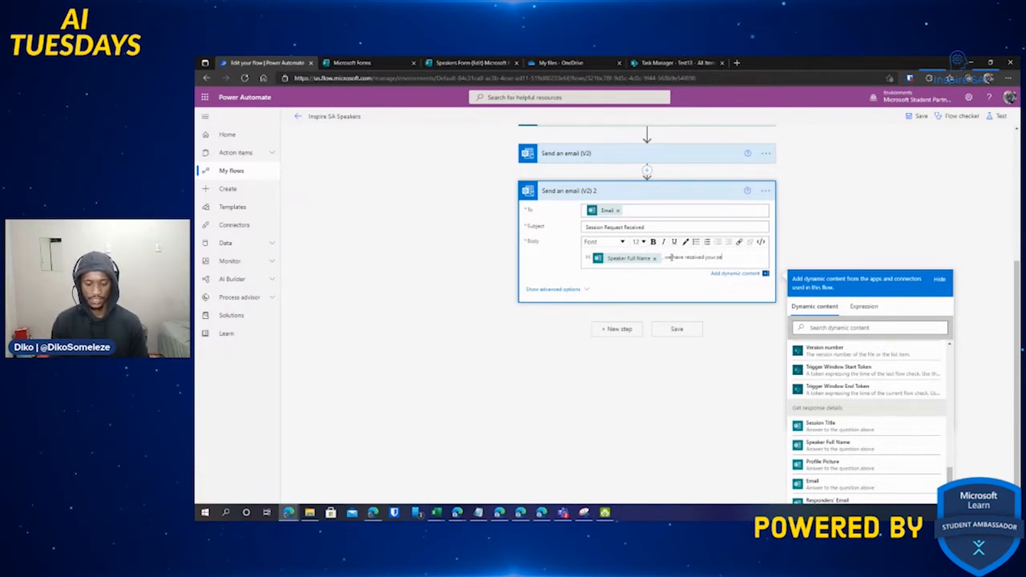
text(ssion and)
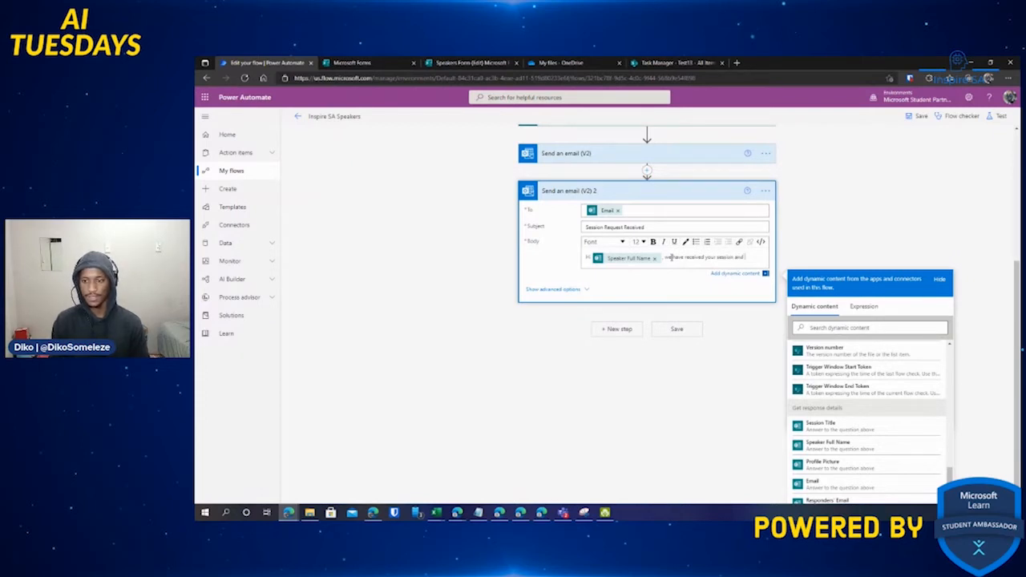
text( it is)
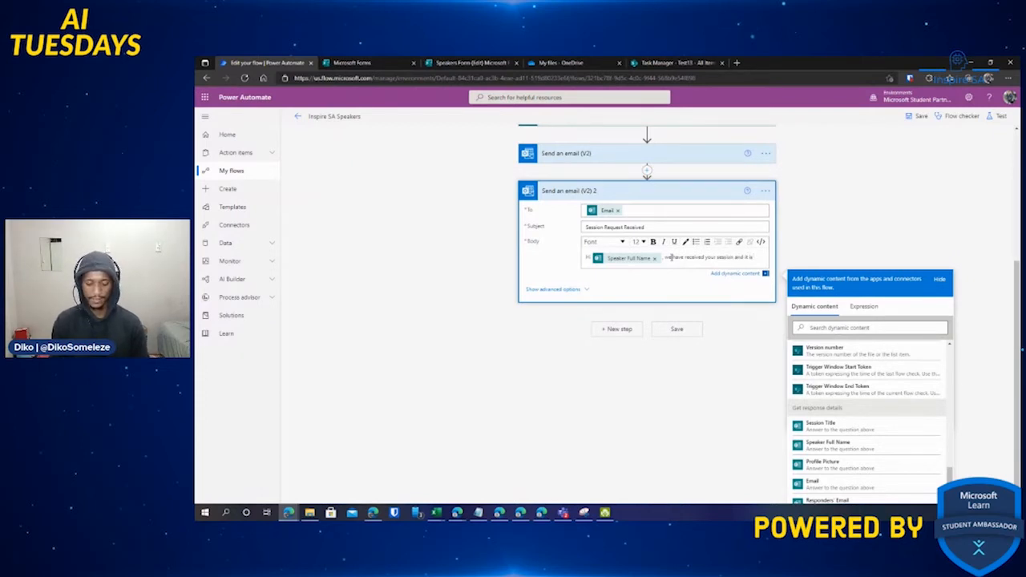
text( current)
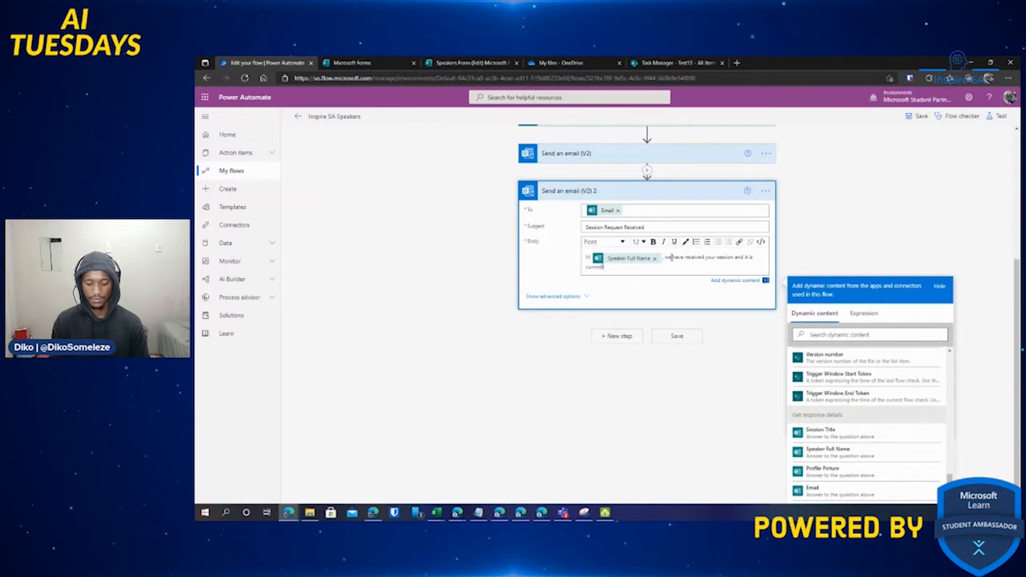
text(ly going)
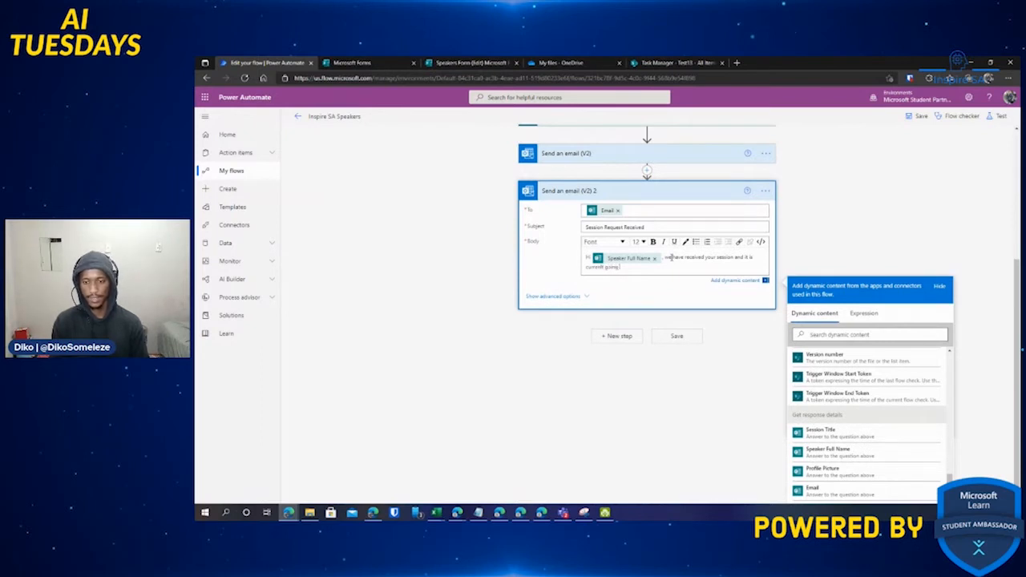
text( under re)
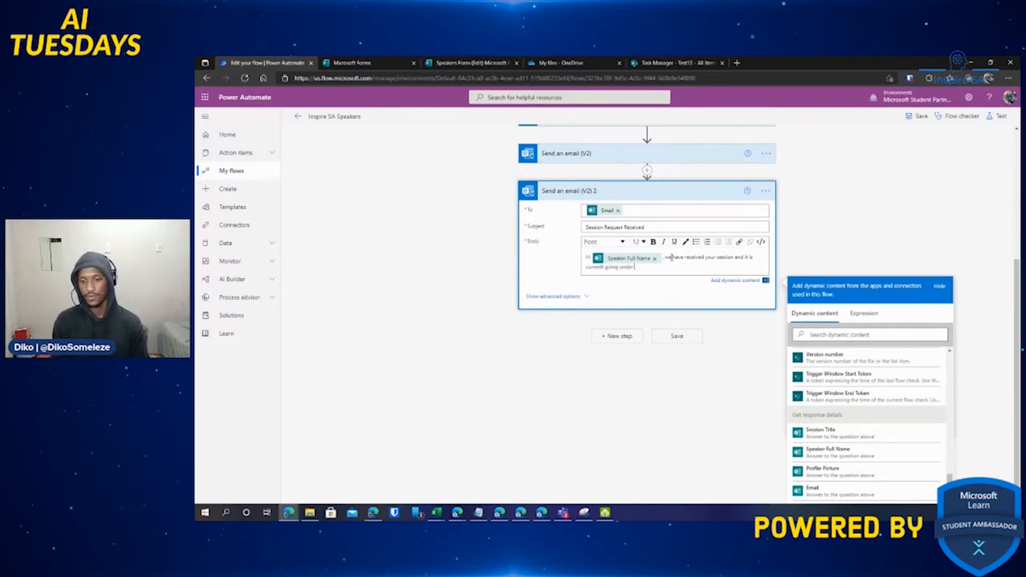
text(view)
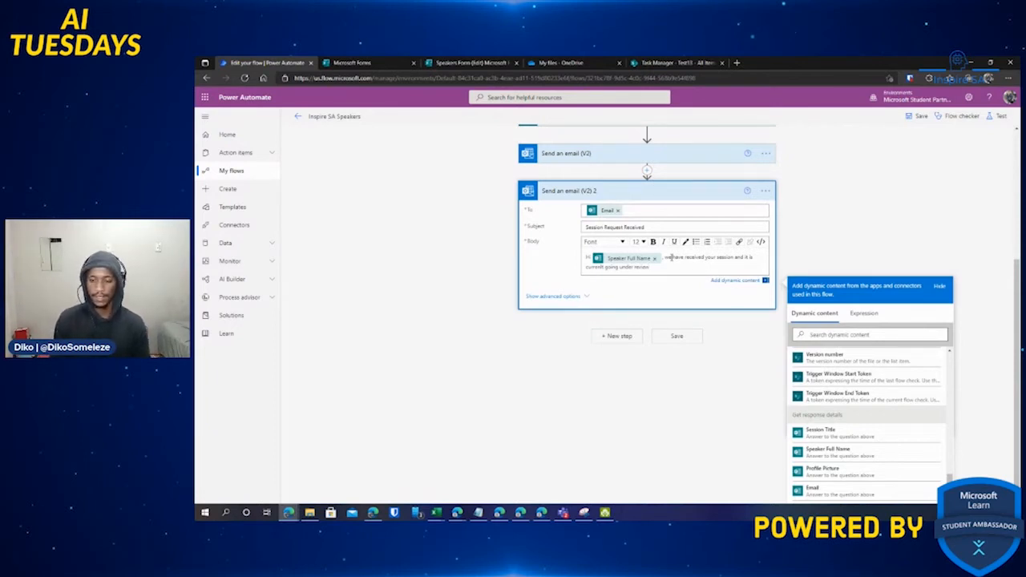
text(. Please)
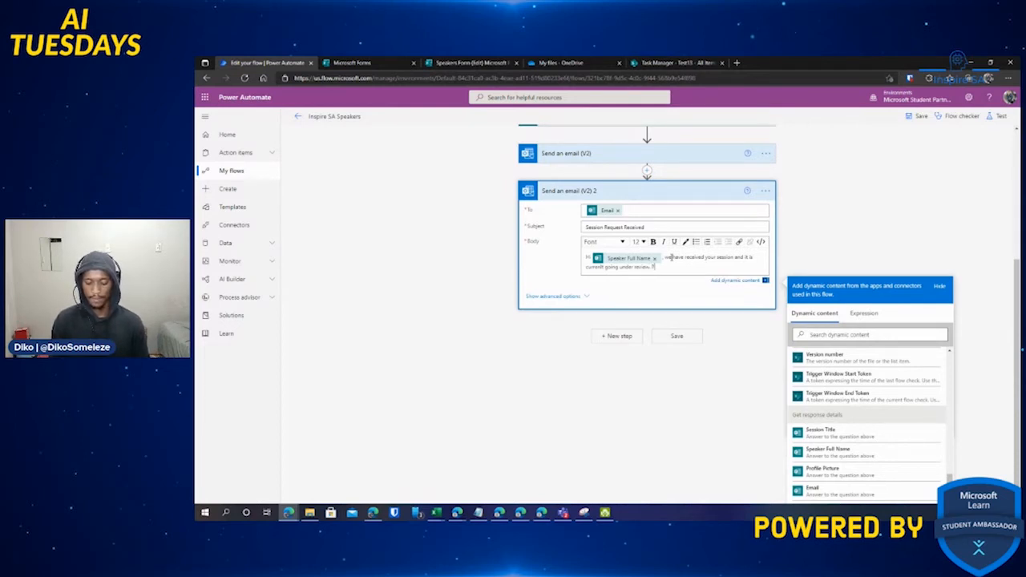
text( expect a)
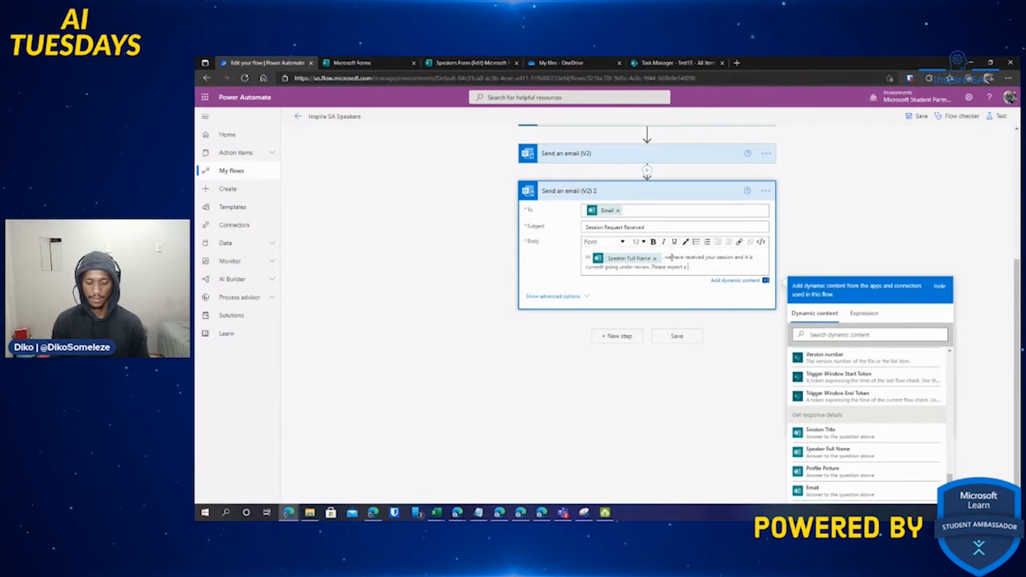
text(n apdated)
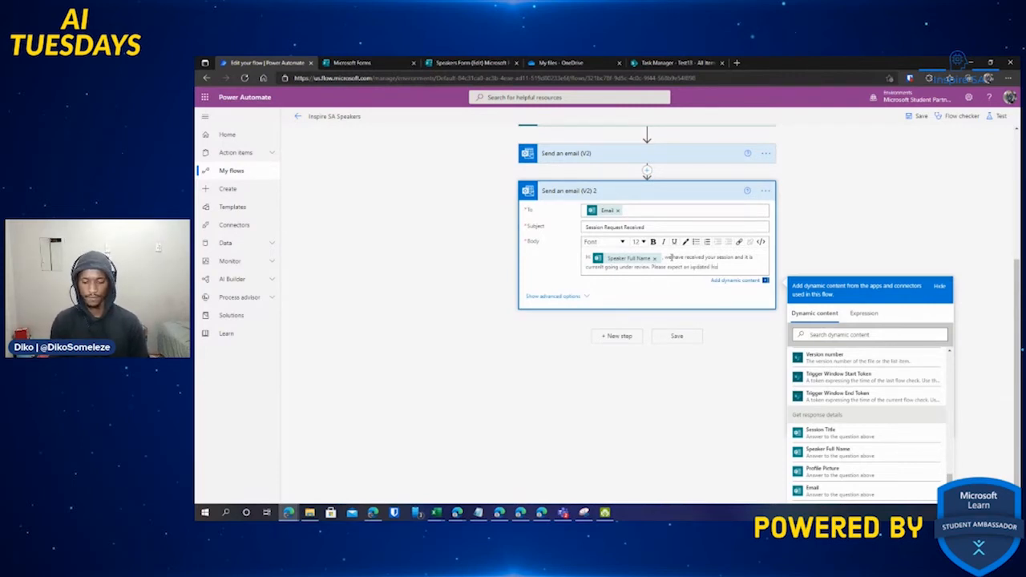
text( with)
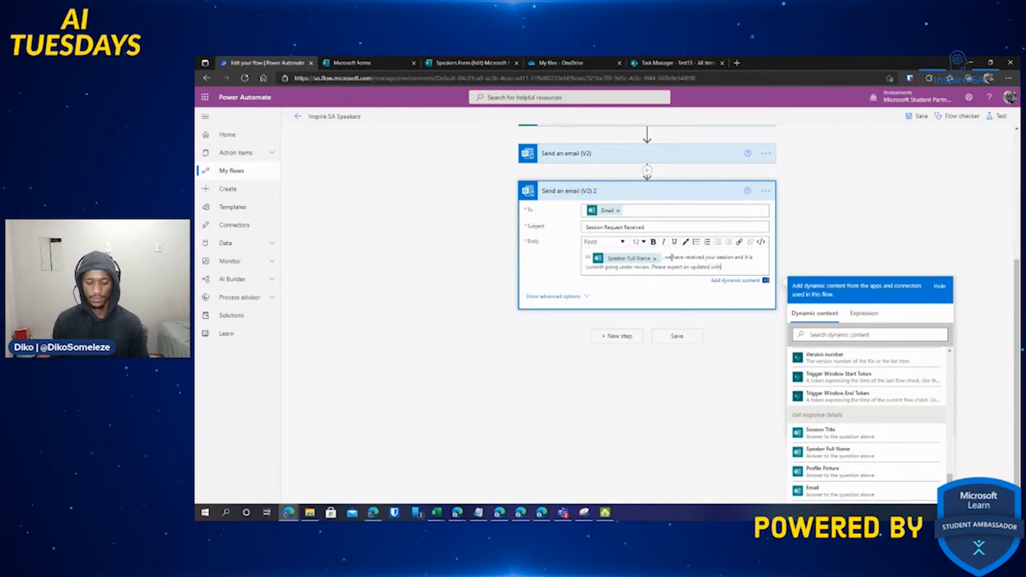
text( 2)
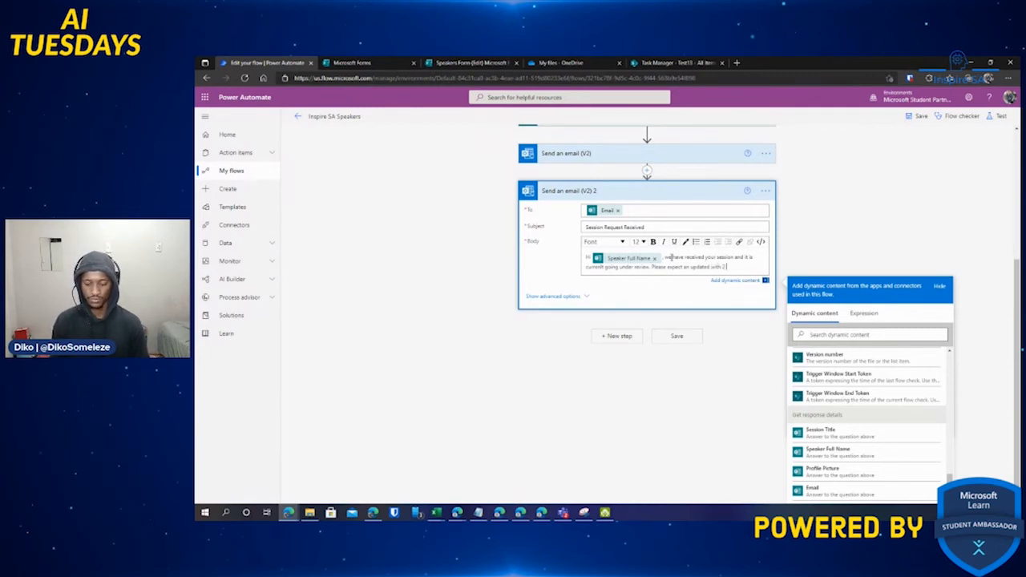
text(-3)
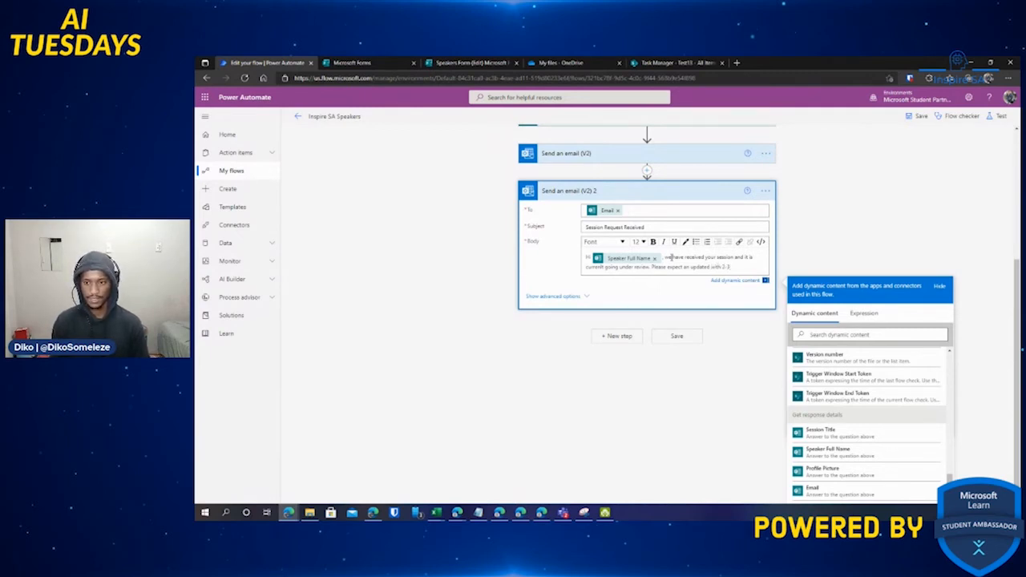
text( days)
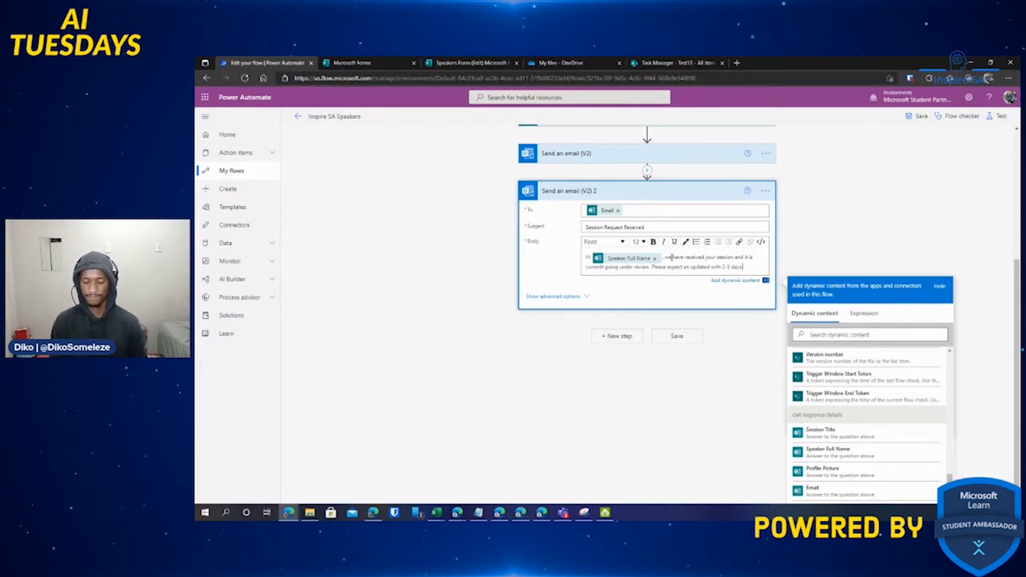
text(.)
key(Return)
text(Kin)
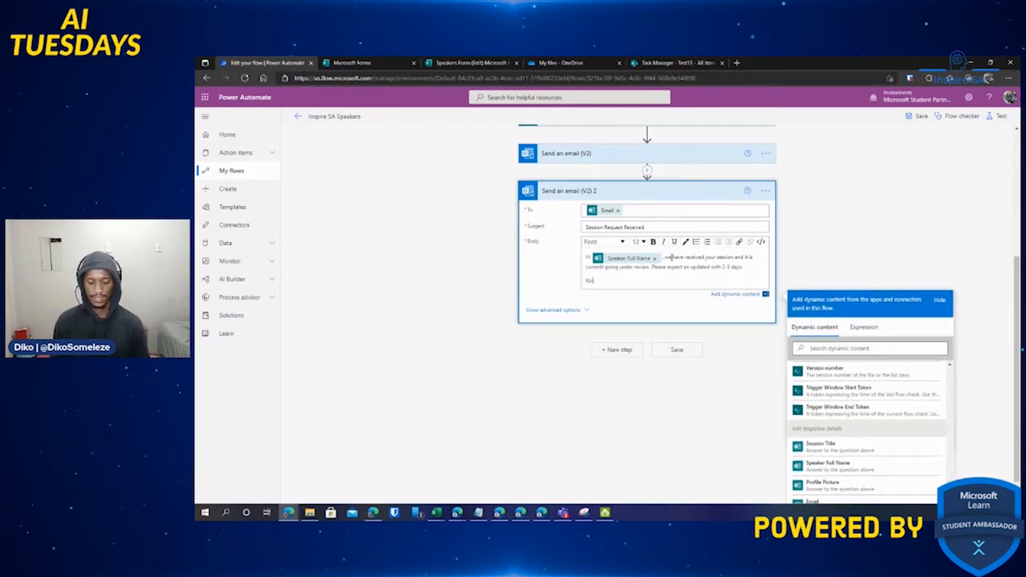
text(d Re)
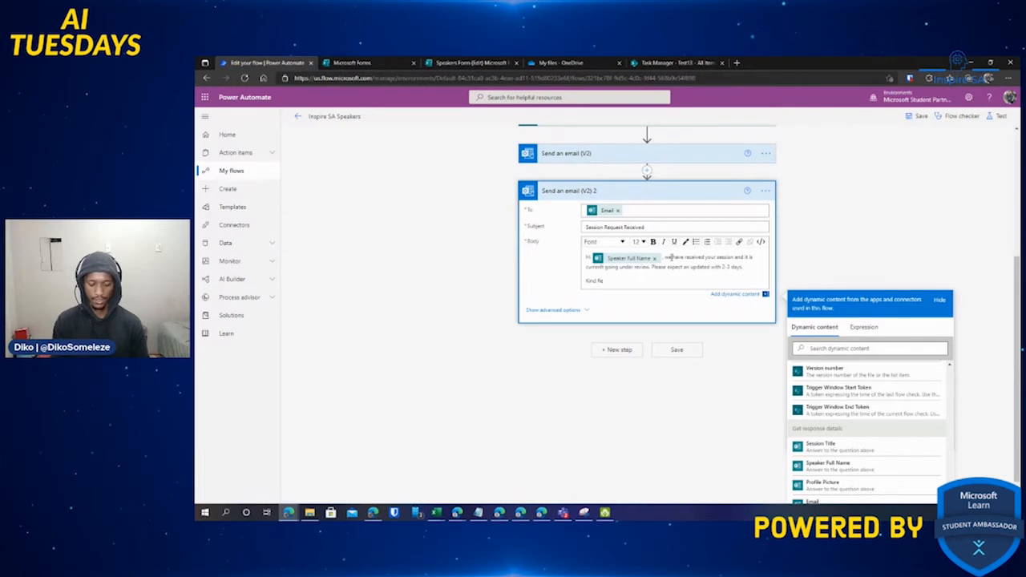
text(gards)
key(Return)
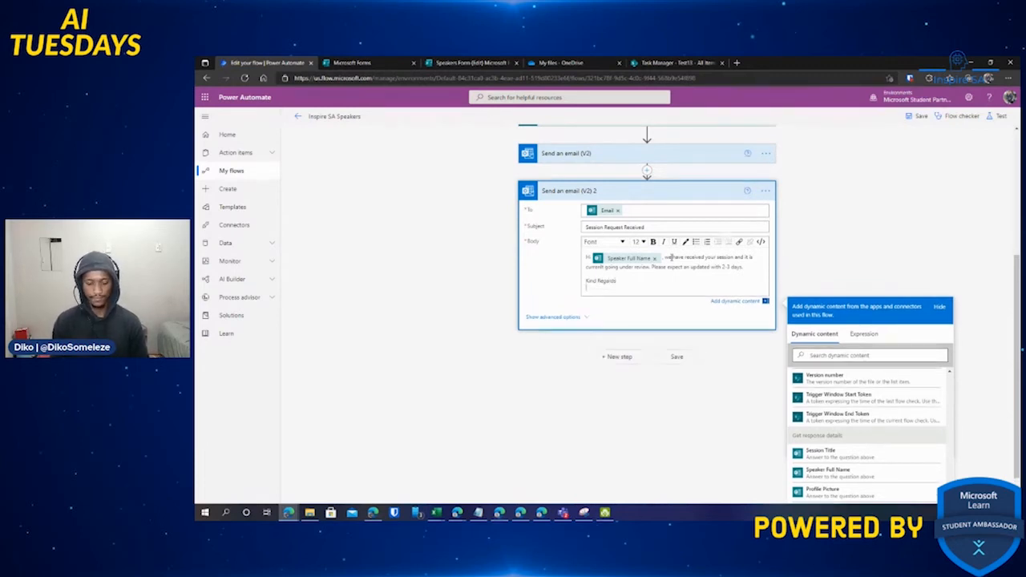
text(Disp)
text(ire SA)
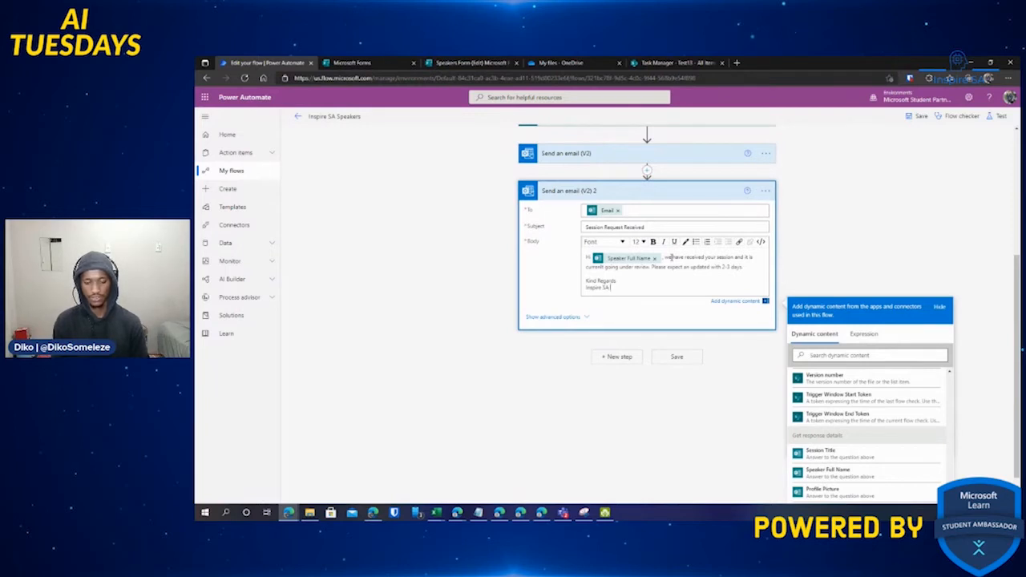
text( Tea)
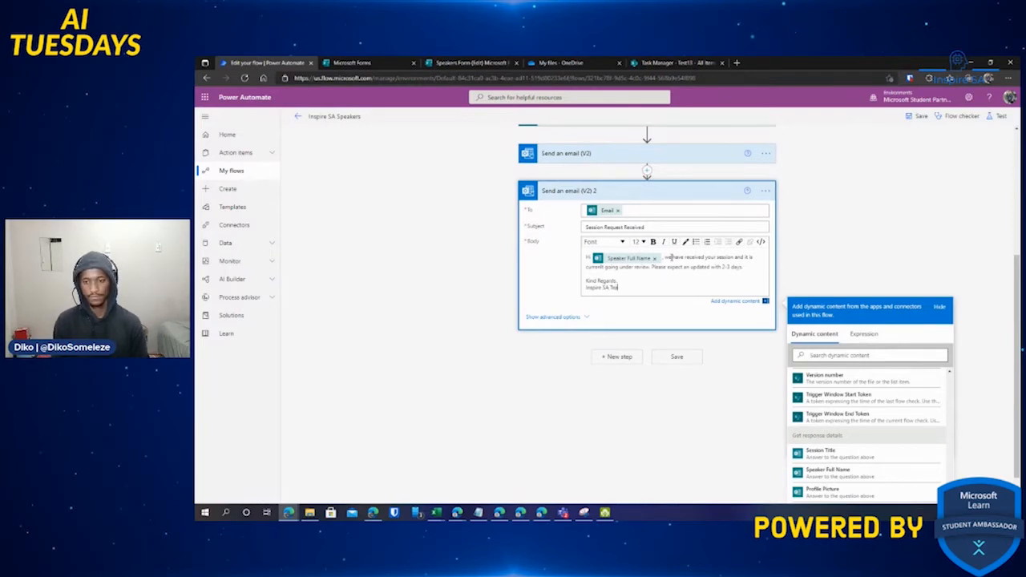
text(m)
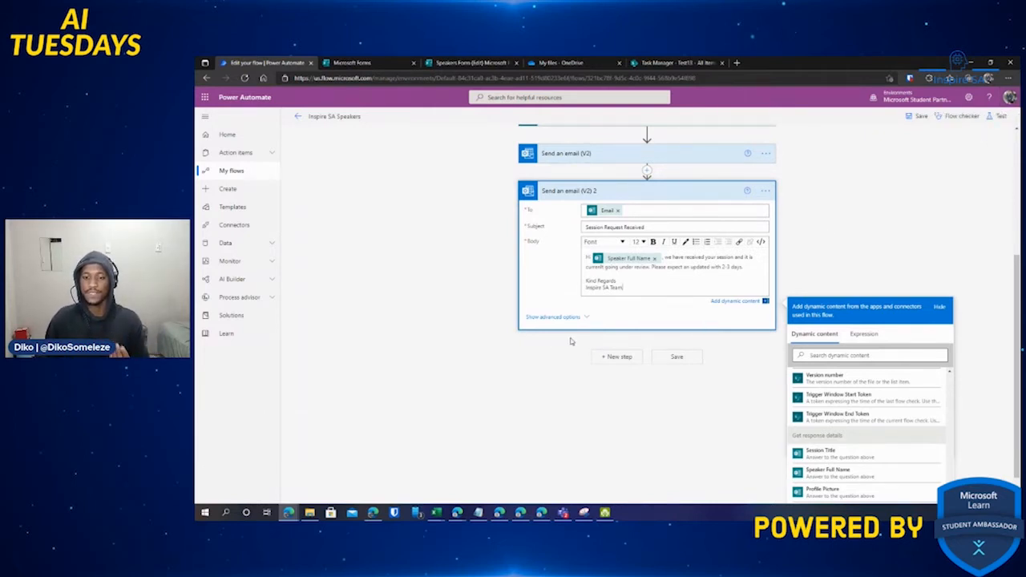
Step: Reveal the second email's advanced options and inspect the From (Send as) field
click(588, 319)
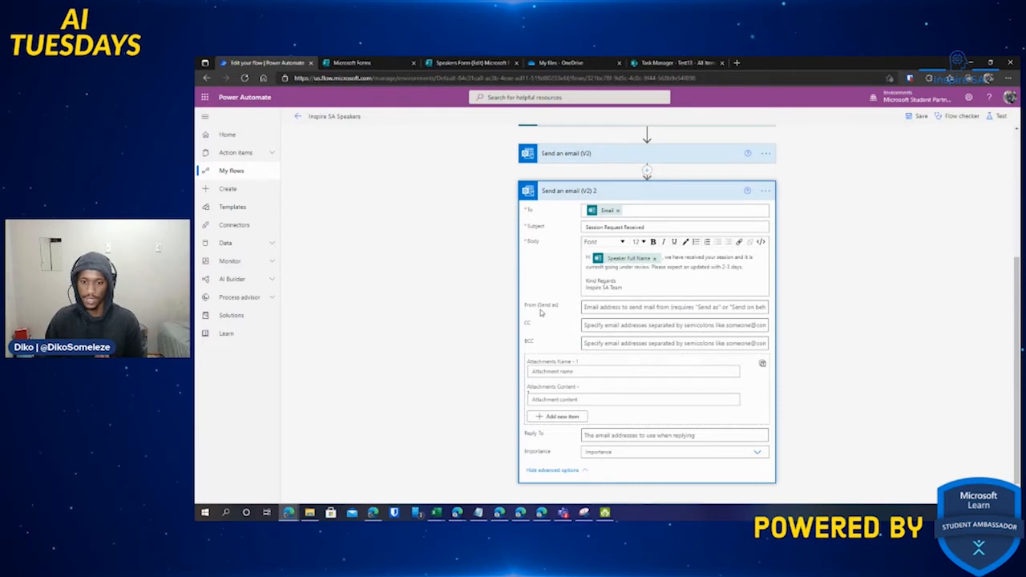
drag(528, 307, 572, 311)
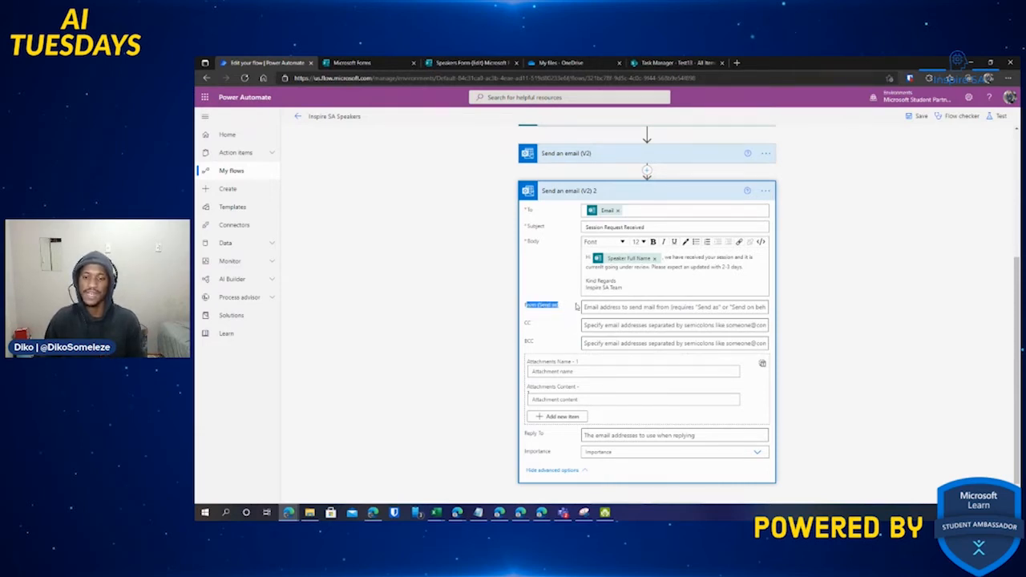
click(586, 308)
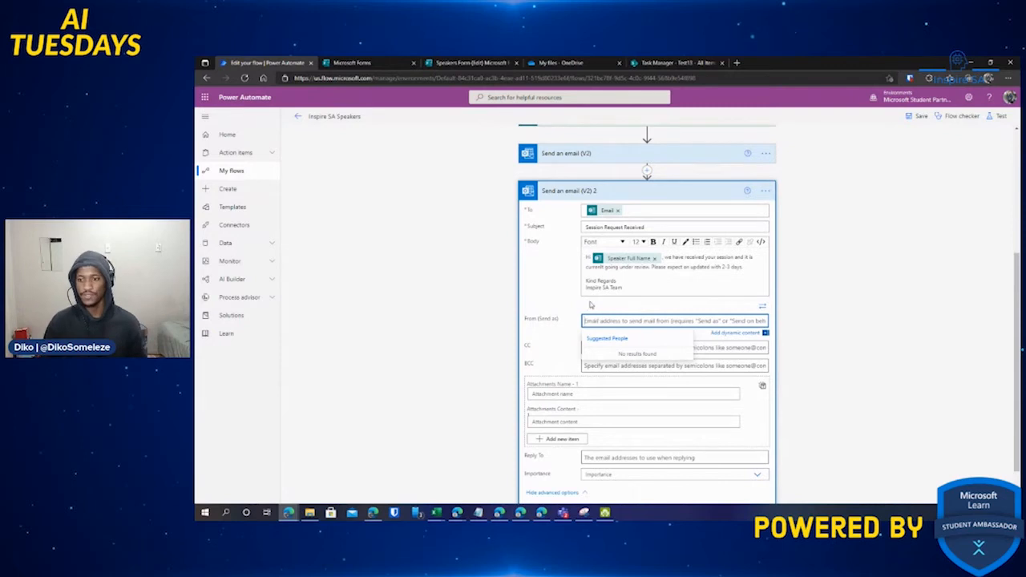
click(637, 286)
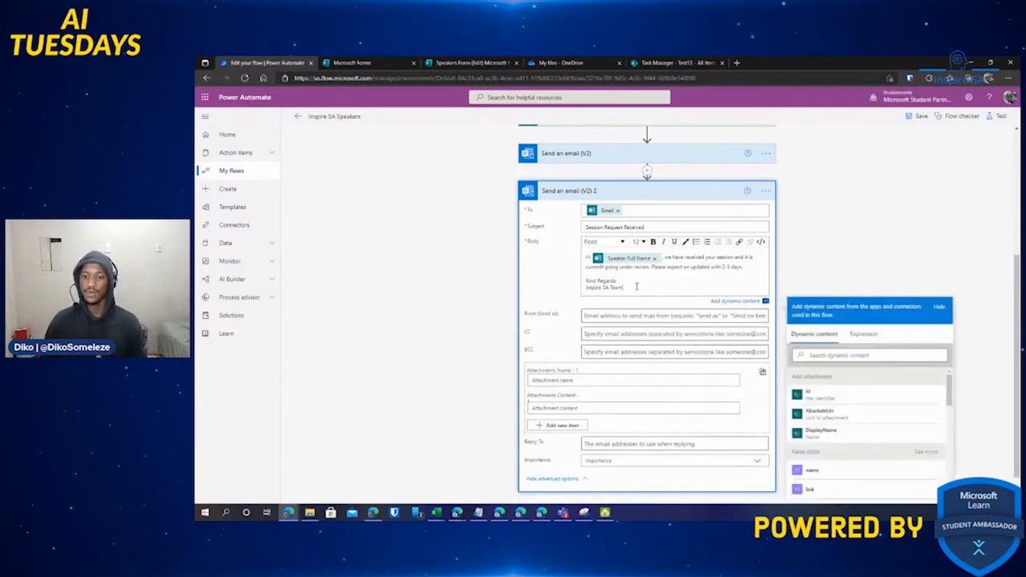
Step: Collapse the second email step and save the Inspire SA Speakers flow
click(564, 191)
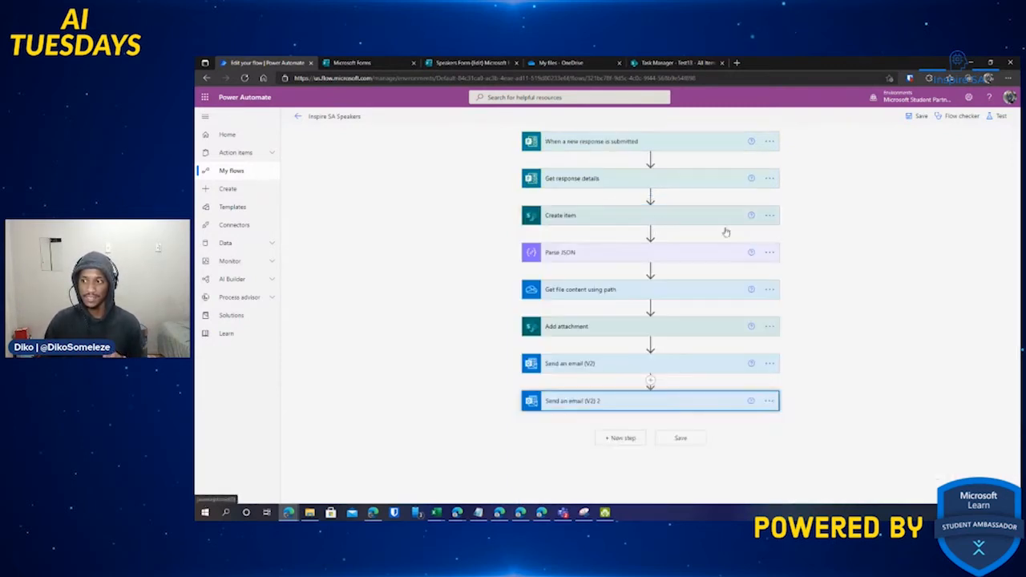
click(922, 118)
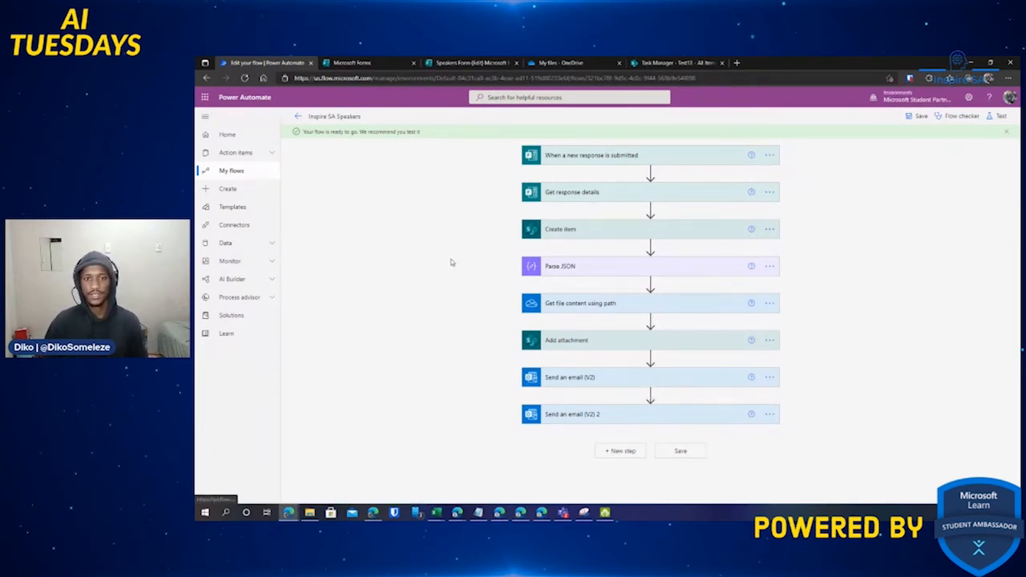
Step: Check the flow's details and run history, then return to the Speakers Form editor
click(467, 62)
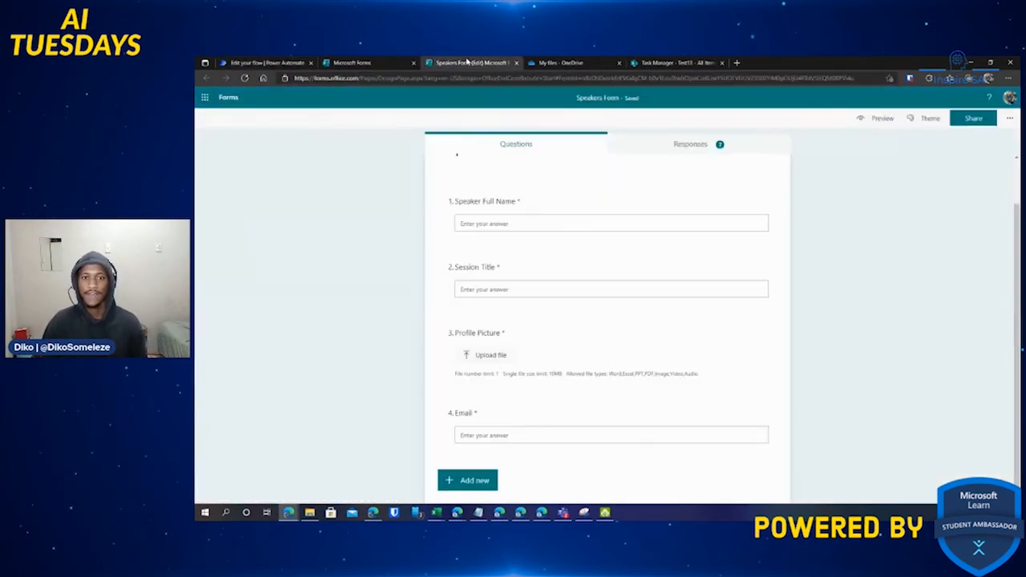
click(284, 62)
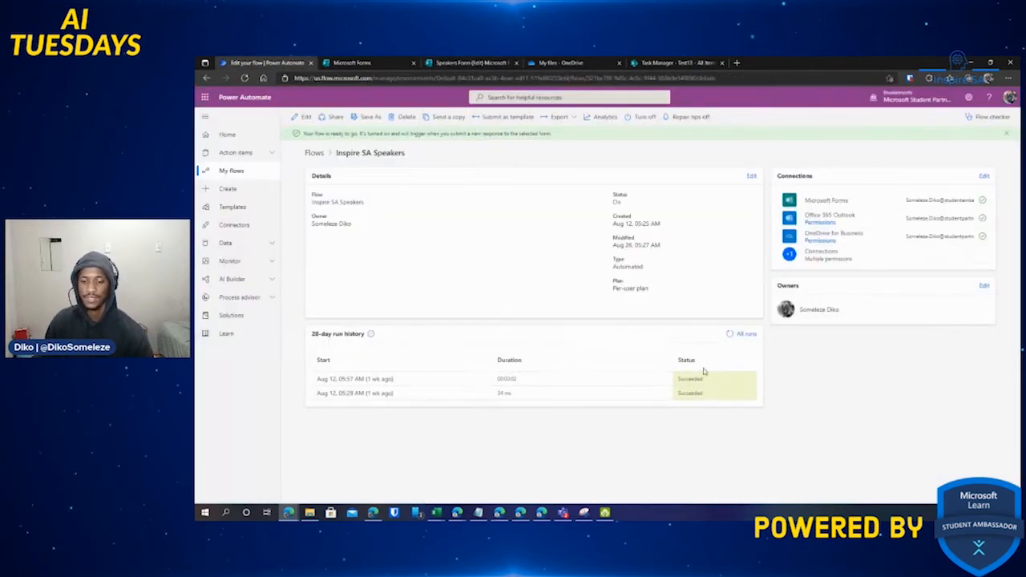
click(461, 61)
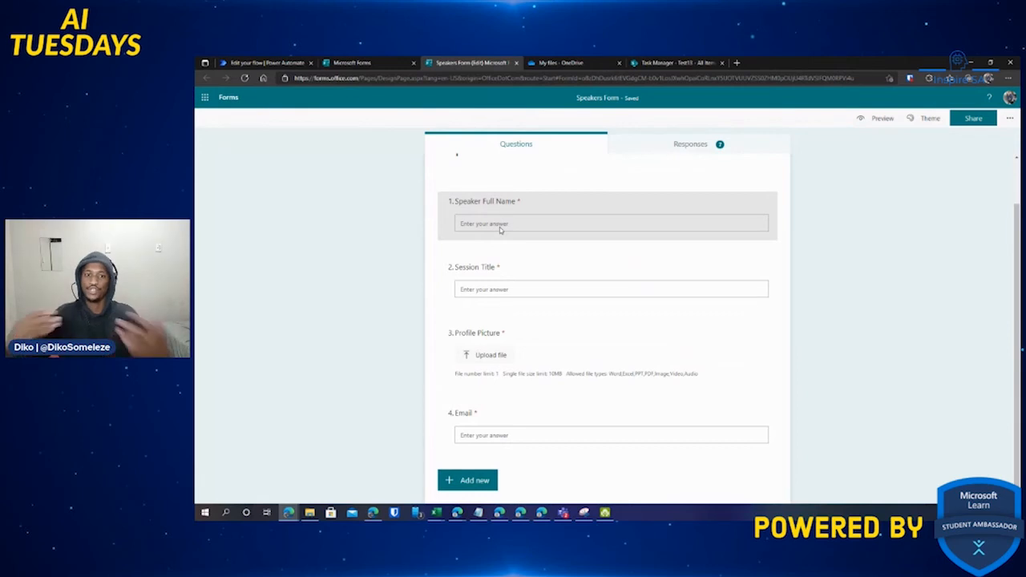
Step: Preview the form, then enter the speaker's full name and session title 'Student Build Conference'
click(880, 122)
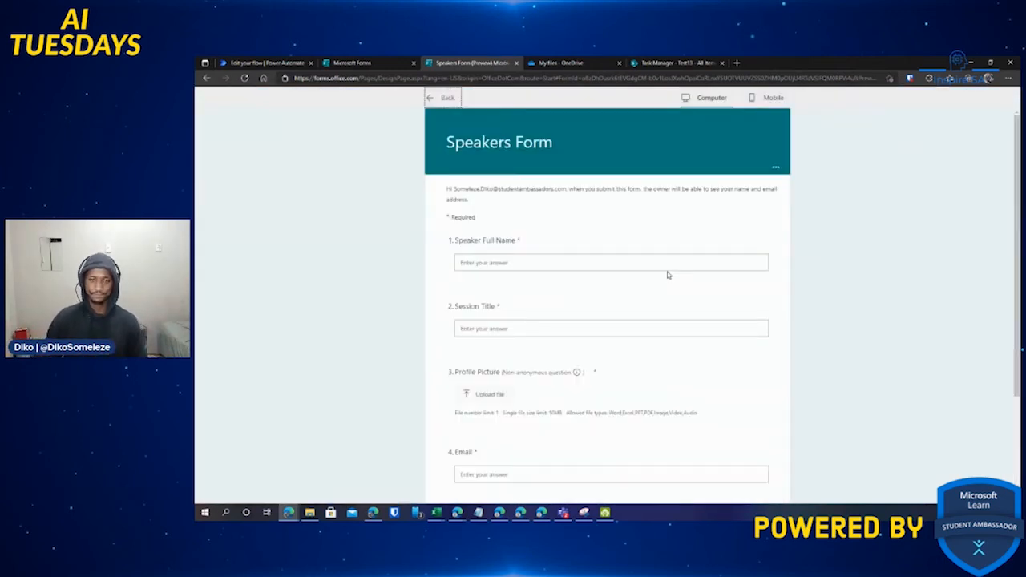
click(525, 263)
text(S)
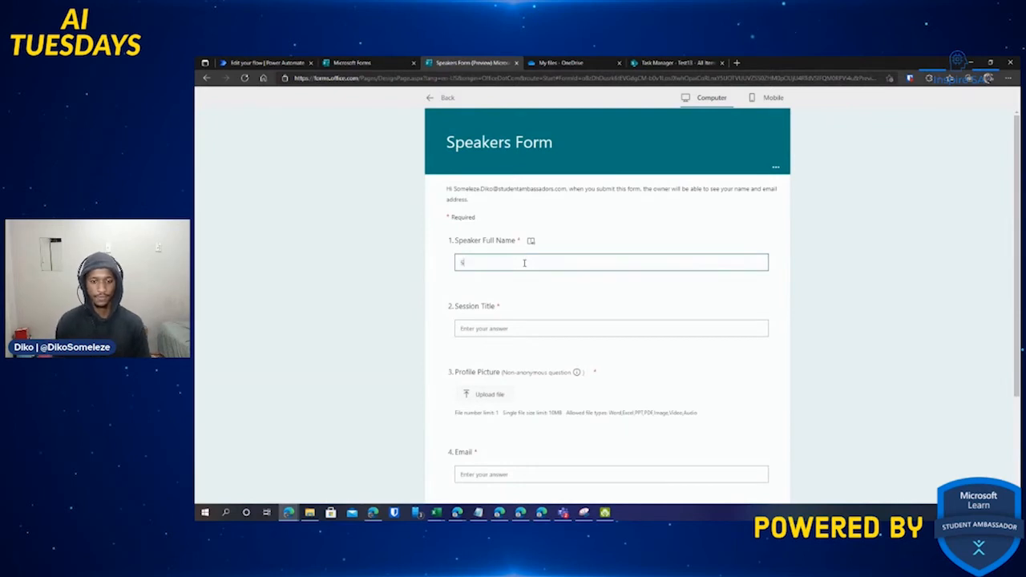
key(BackSpace)
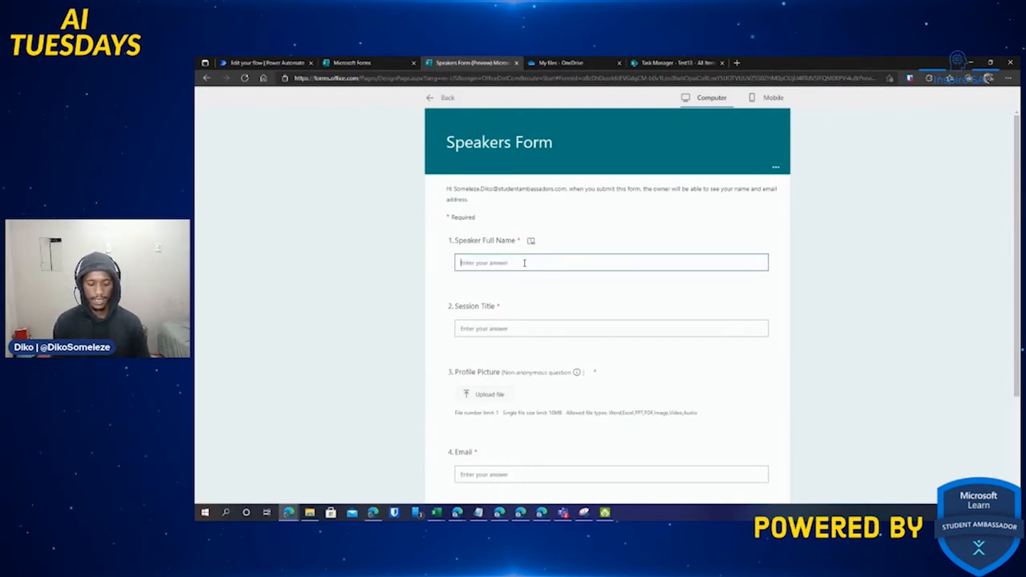
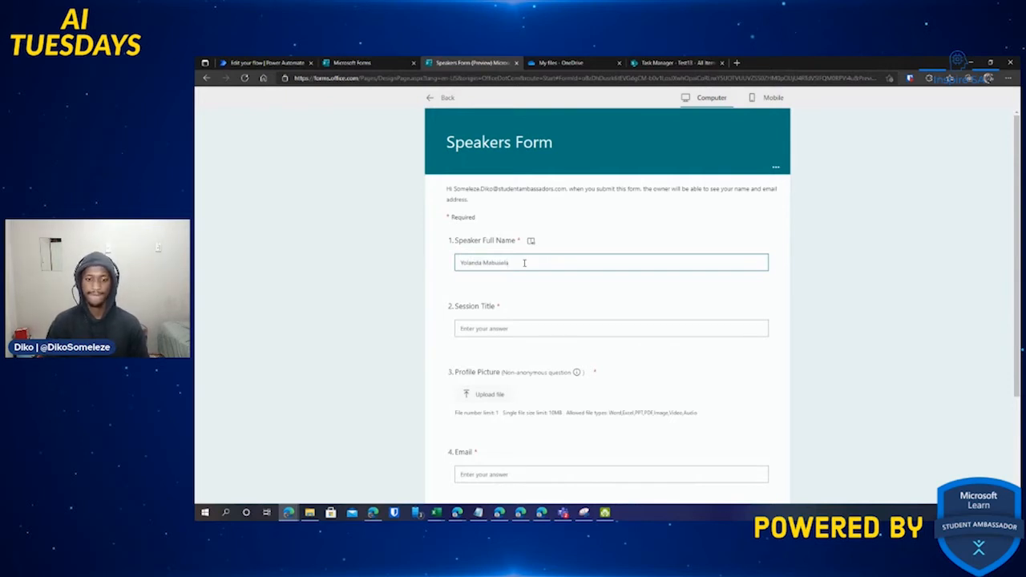
scroll(524, 262, down, 3)
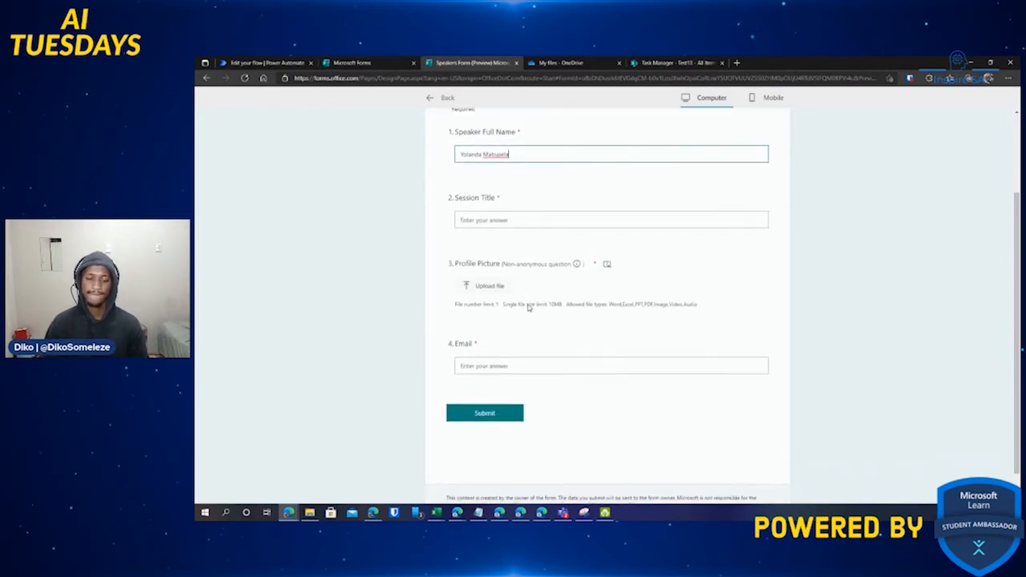
click(479, 209)
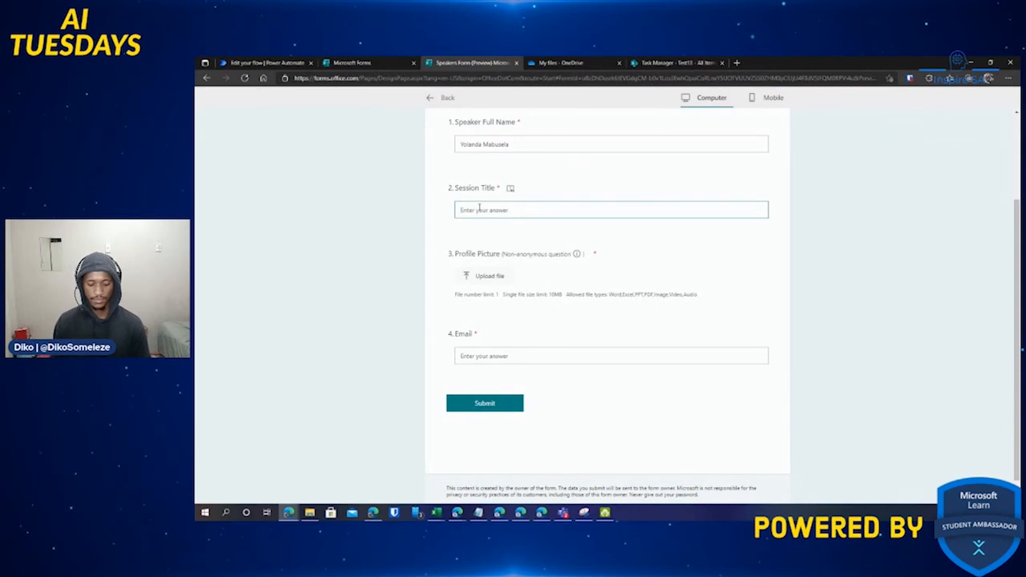
text(Student)
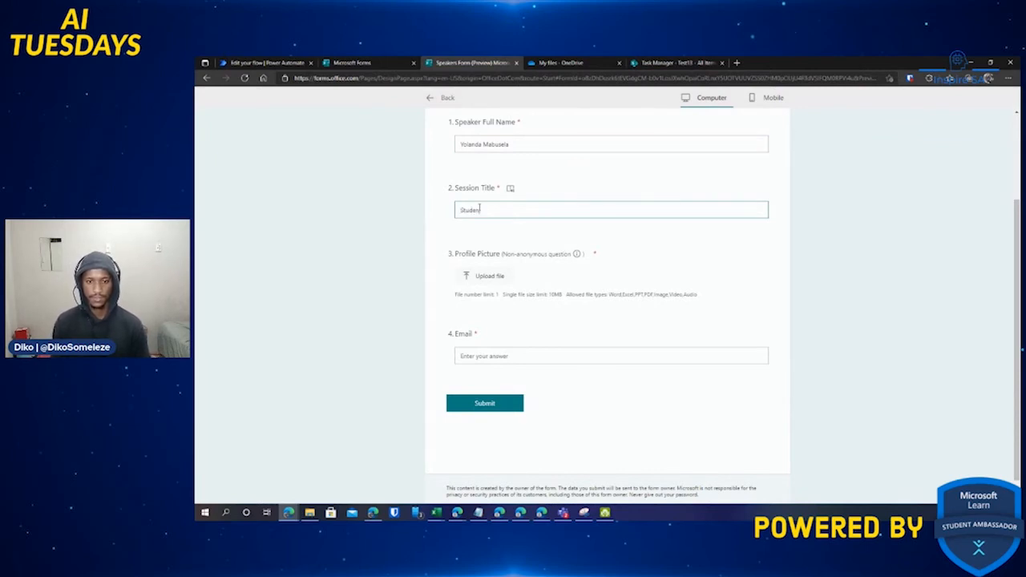
text( Build C)
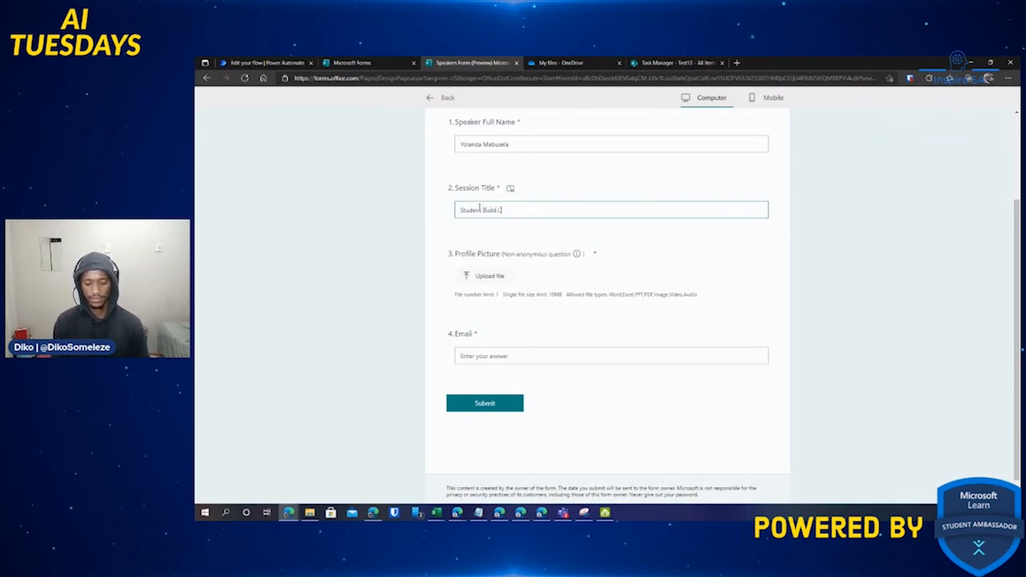
text(onference)
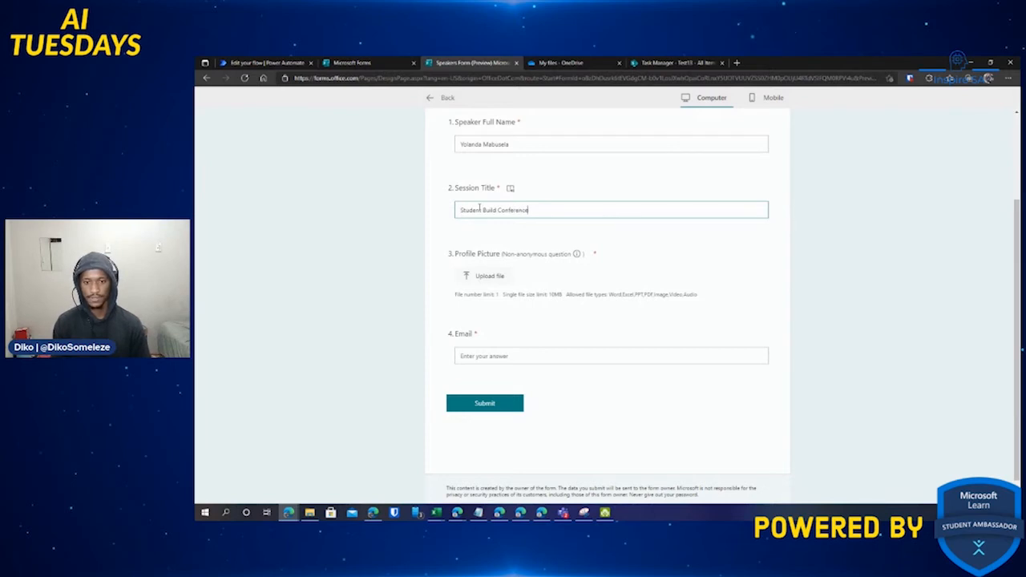
Step: Upload MicrosoftTeams-image (10).png as the profile picture and enter the speaker's email address
click(485, 282)
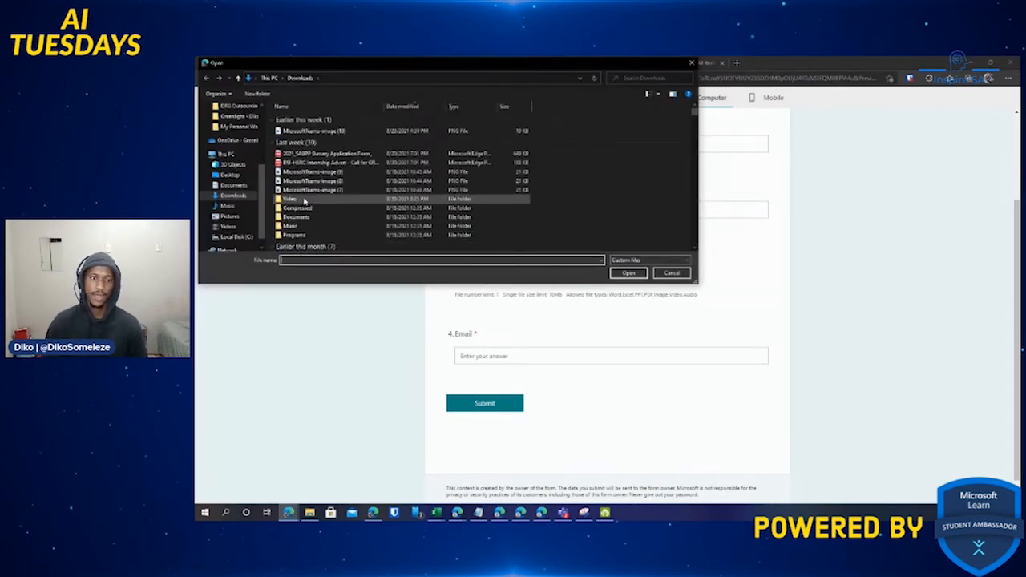
click(317, 130)
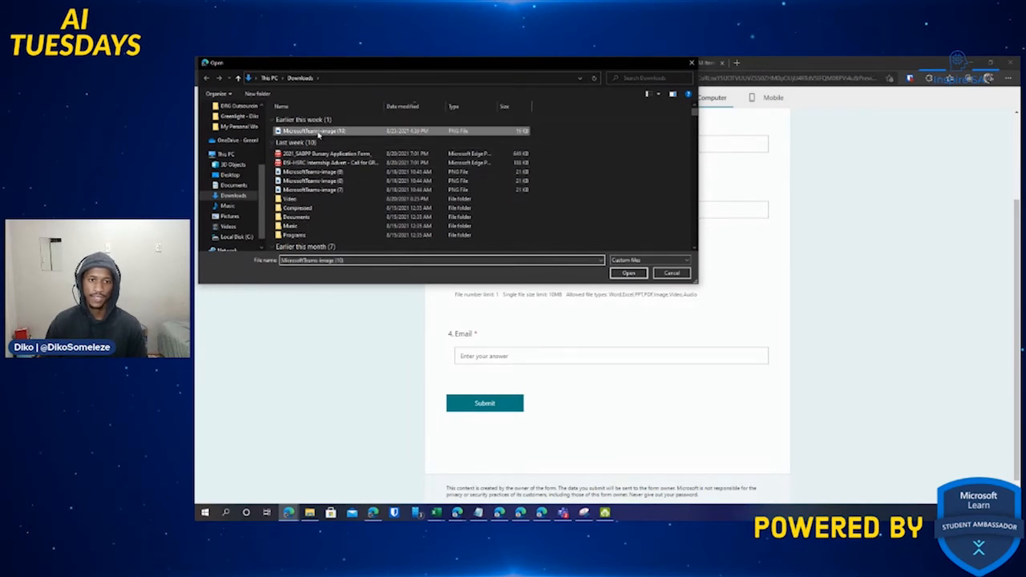
click(629, 273)
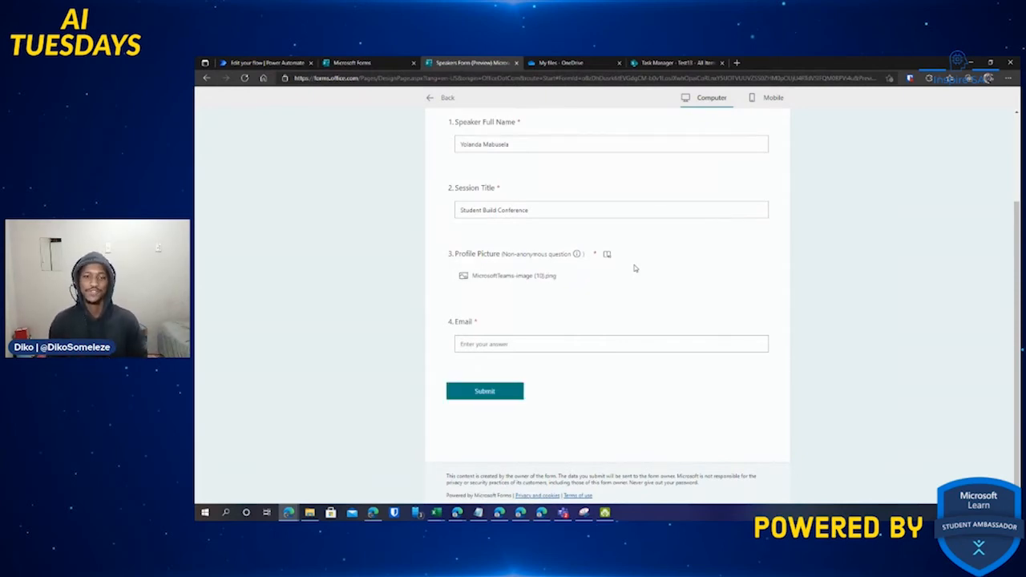
click(517, 344)
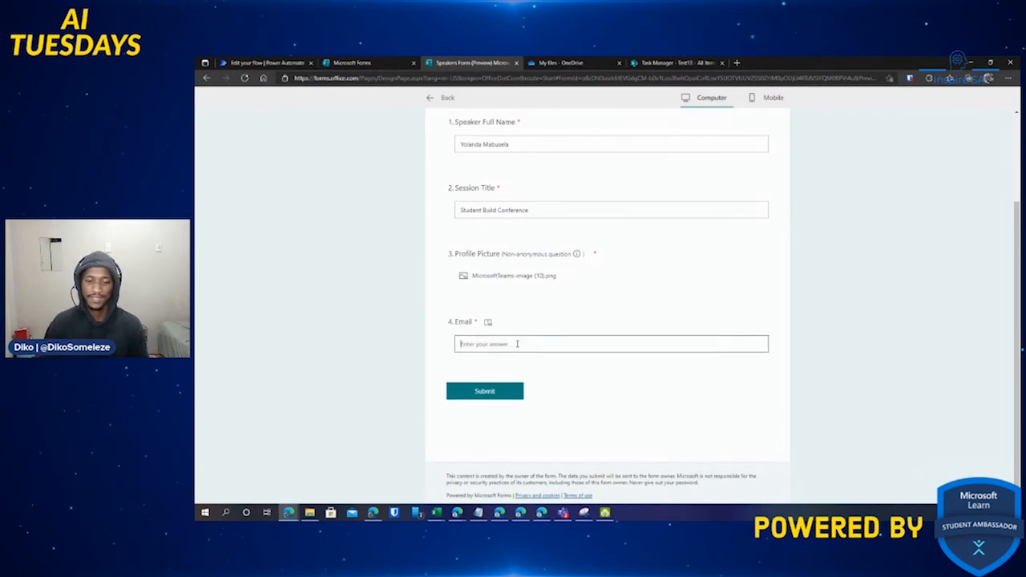
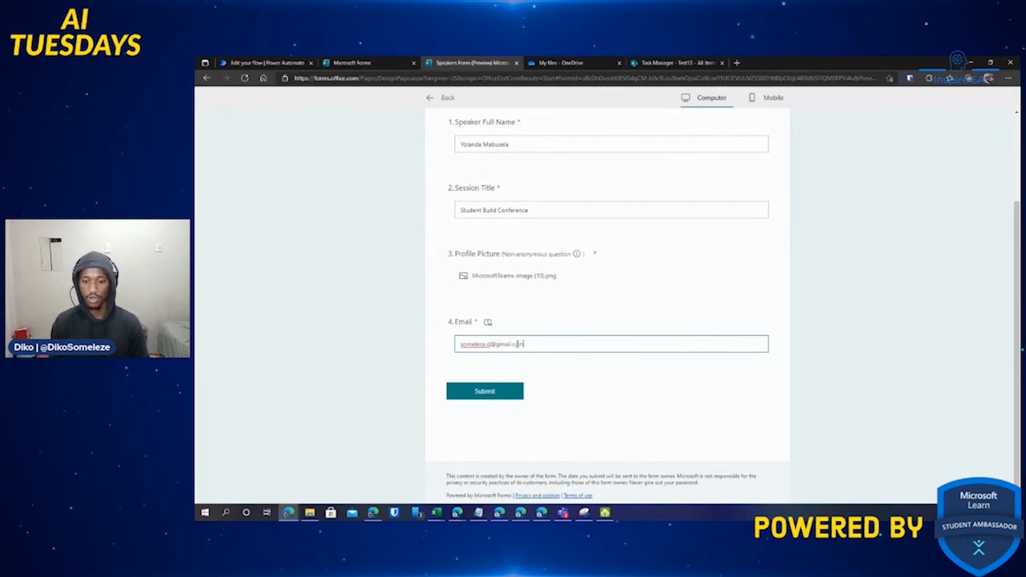
Step: Submit the Speakers Form response and confirm the Thanks! page appears
click(485, 395)
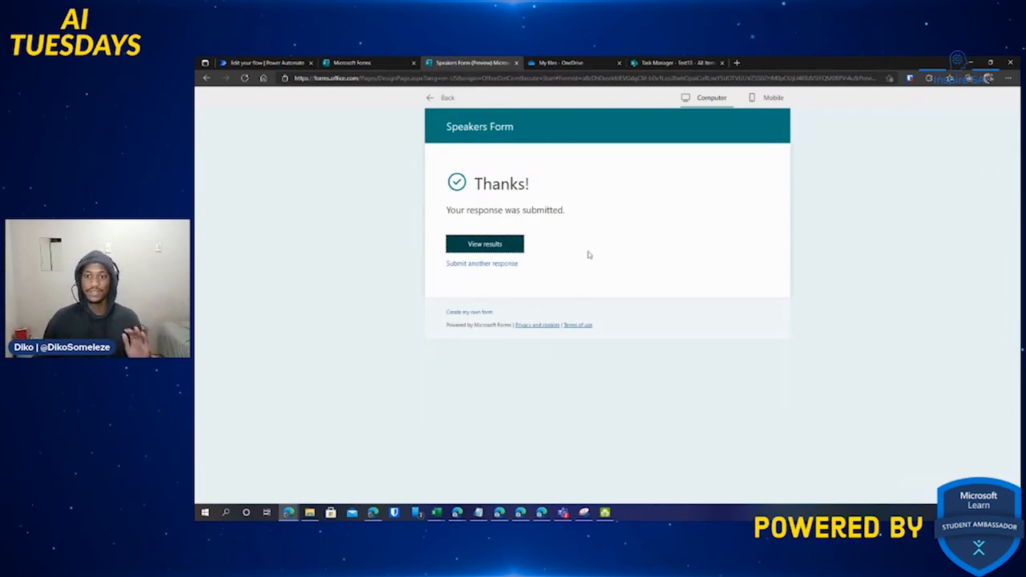
drag(445, 182, 539, 201)
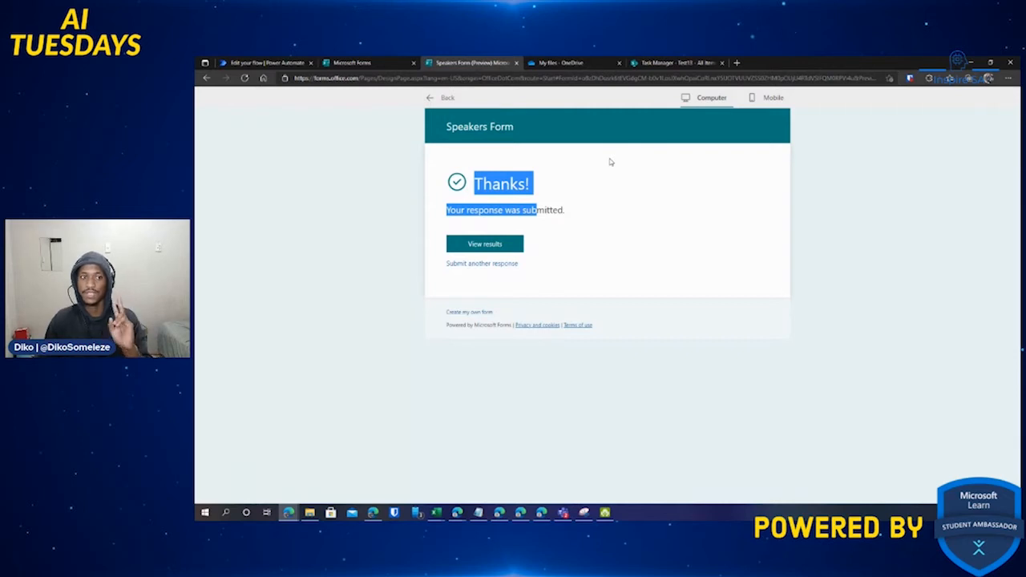
click(737, 63)
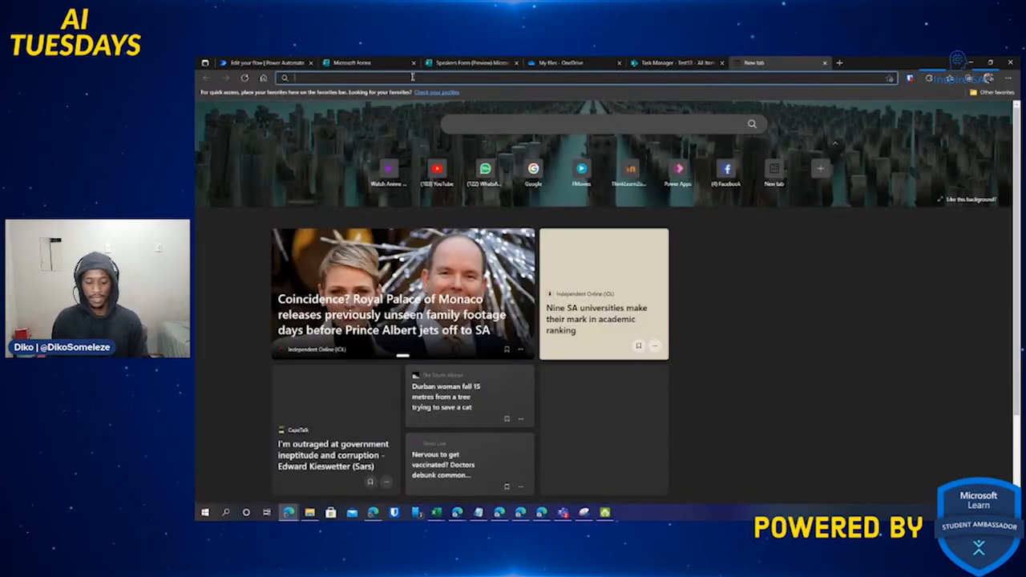
Step: Go to the Gmail inbox and open the 'Session Request Received' email signed Inspire SA Team
text(gm)
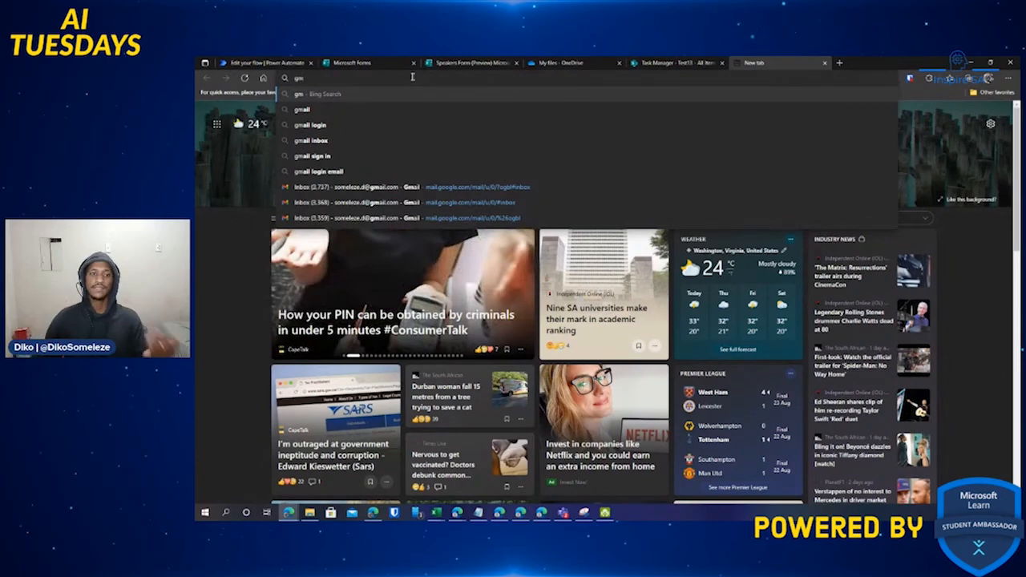
click(385, 187)
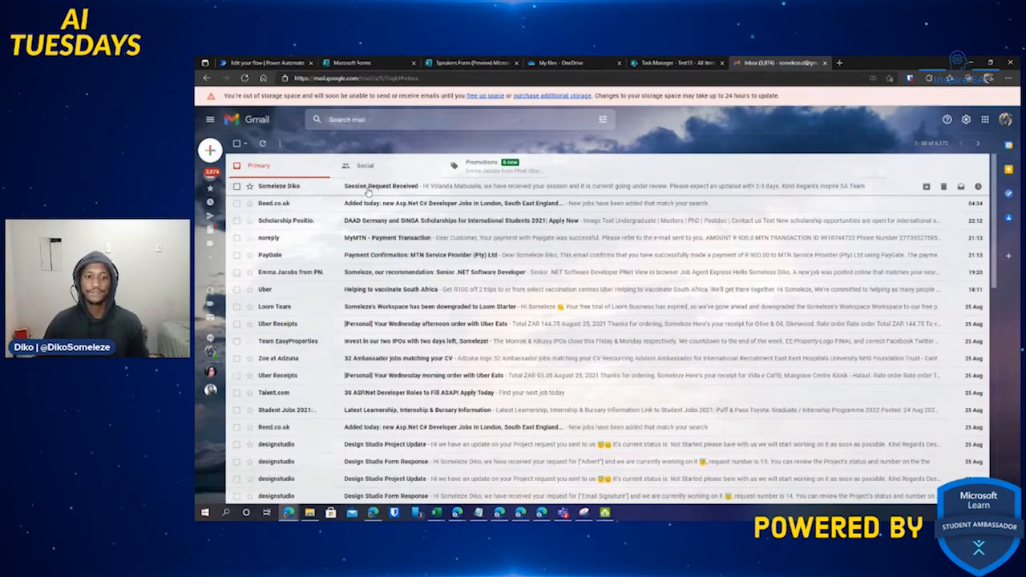
click(368, 189)
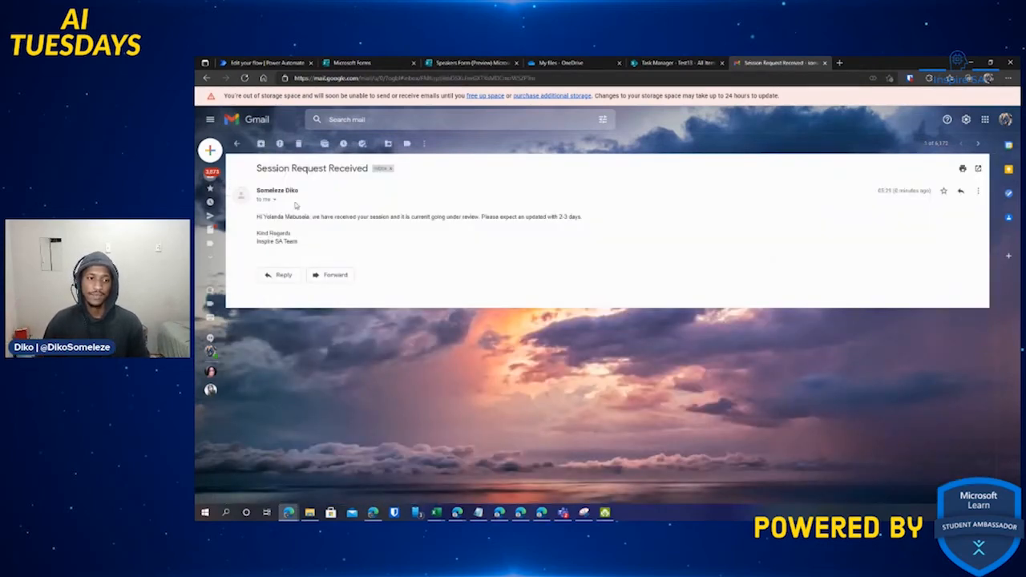
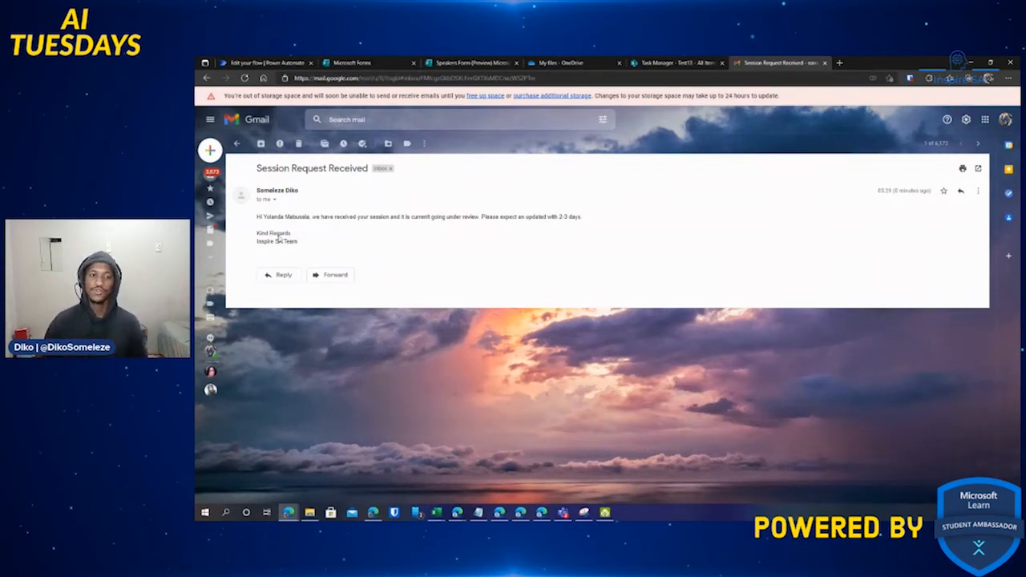
Step: Highlight the confirmation email's subject line, then return to the Inspire SA Speakers flow details
mouse_move(254, 170)
mouse_down()
mouse_move(339, 213)
mouse_move(350, 239)
mouse_move(369, 170)
mouse_move(268, 170)
mouse_up()
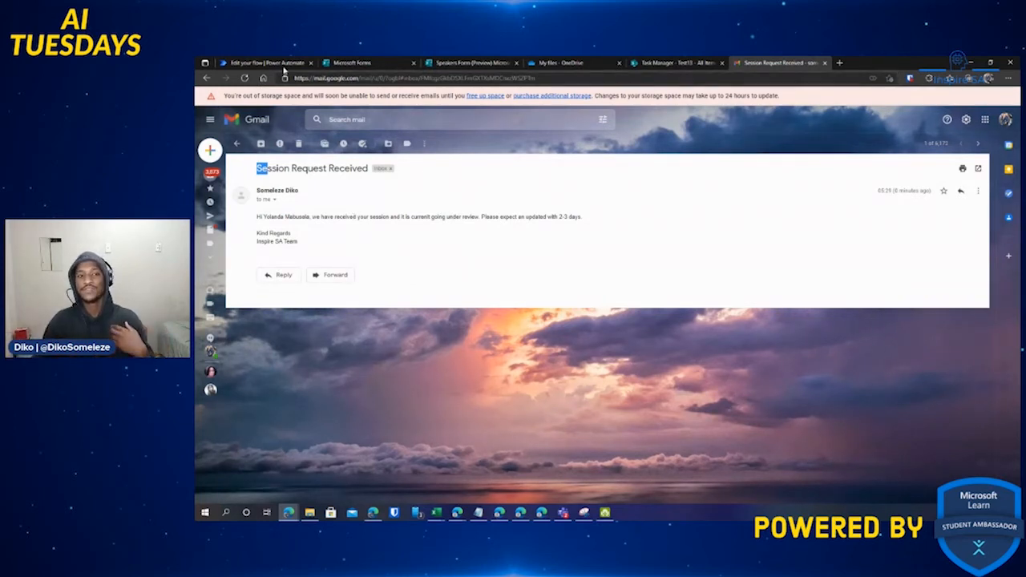
click(273, 62)
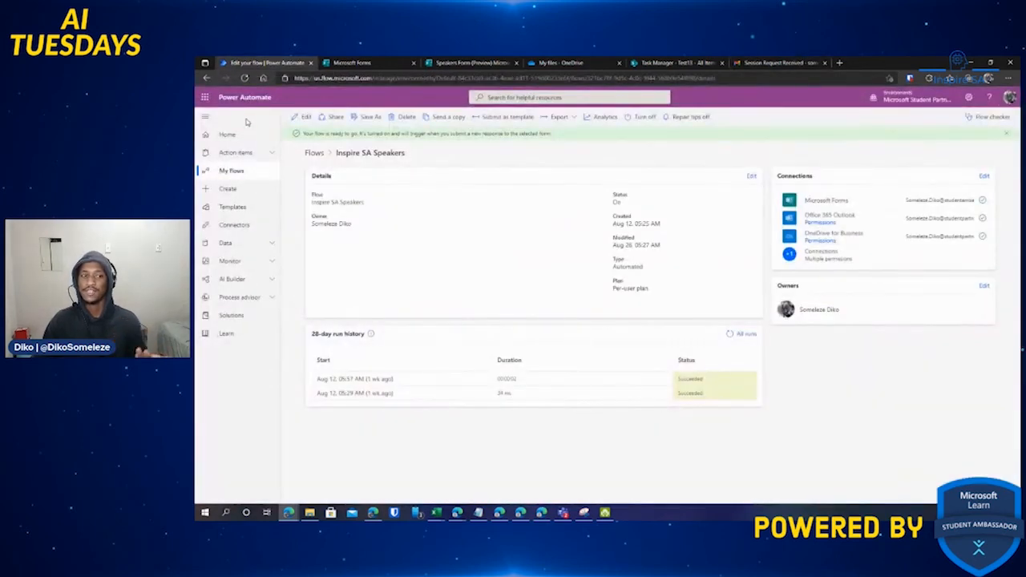
Step: Open Outlook mail in a new tab from the Microsoft 365 app launcher
click(206, 97)
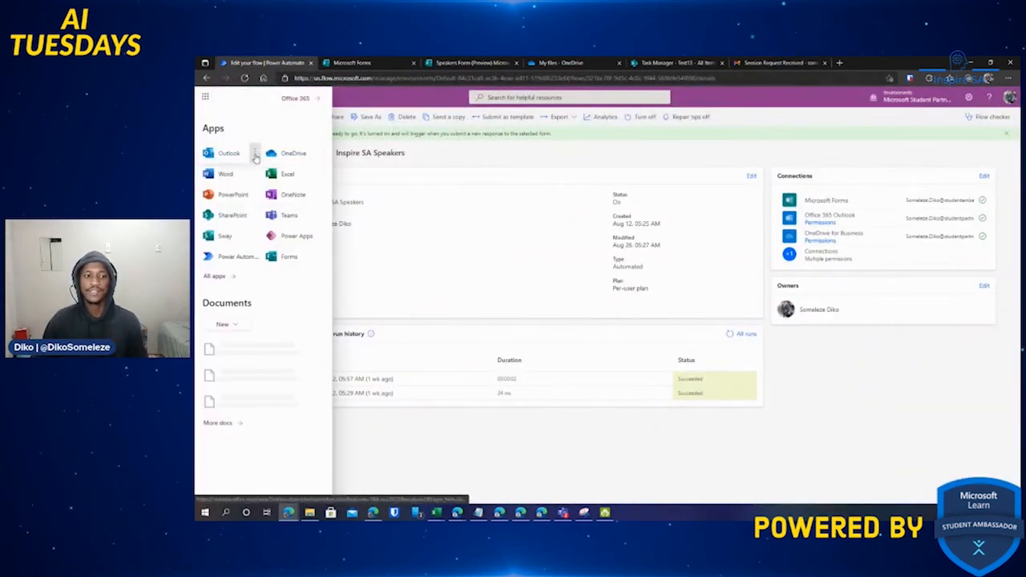
click(254, 154)
click(270, 172)
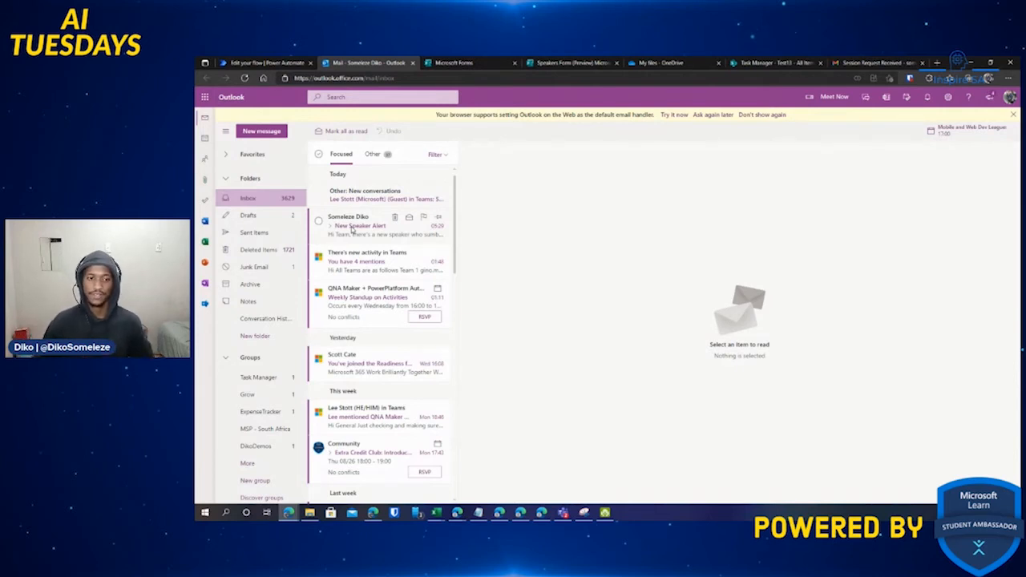
Step: Open the New Speaker Alert email and its 'Our Centralized Place' link in a new tab
click(351, 230)
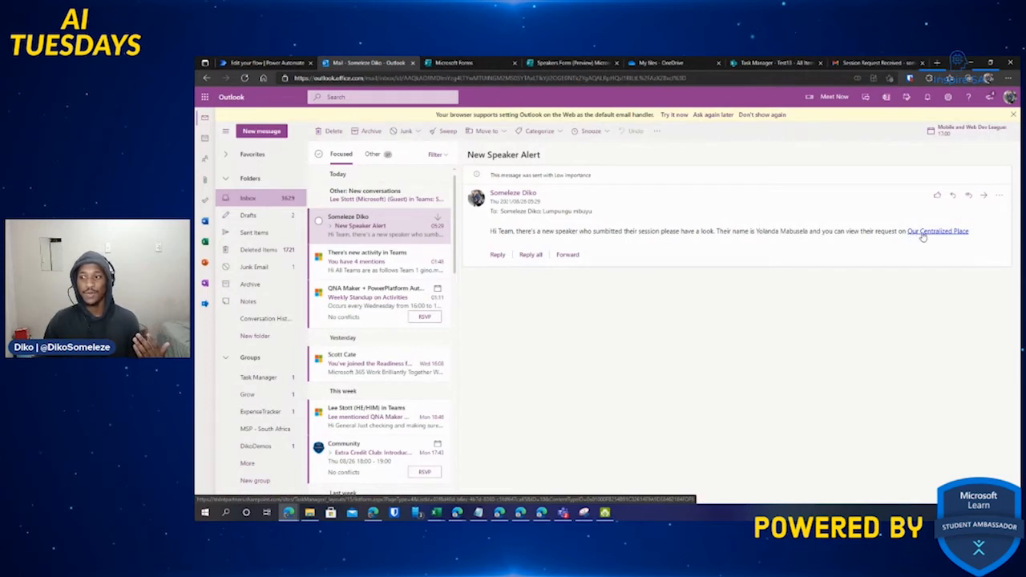
right_click(923, 235)
click(918, 240)
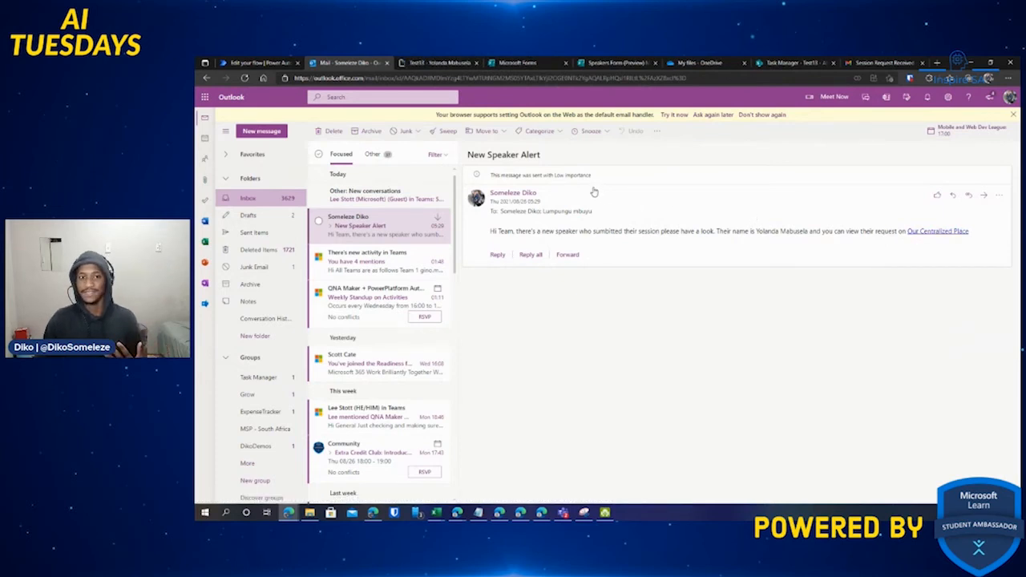
click(441, 63)
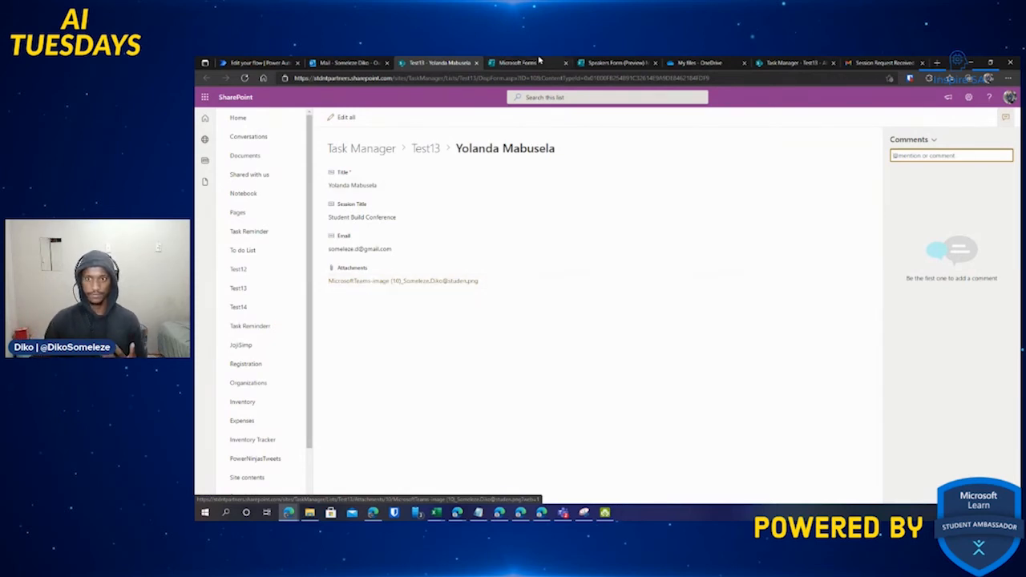
click(772, 62)
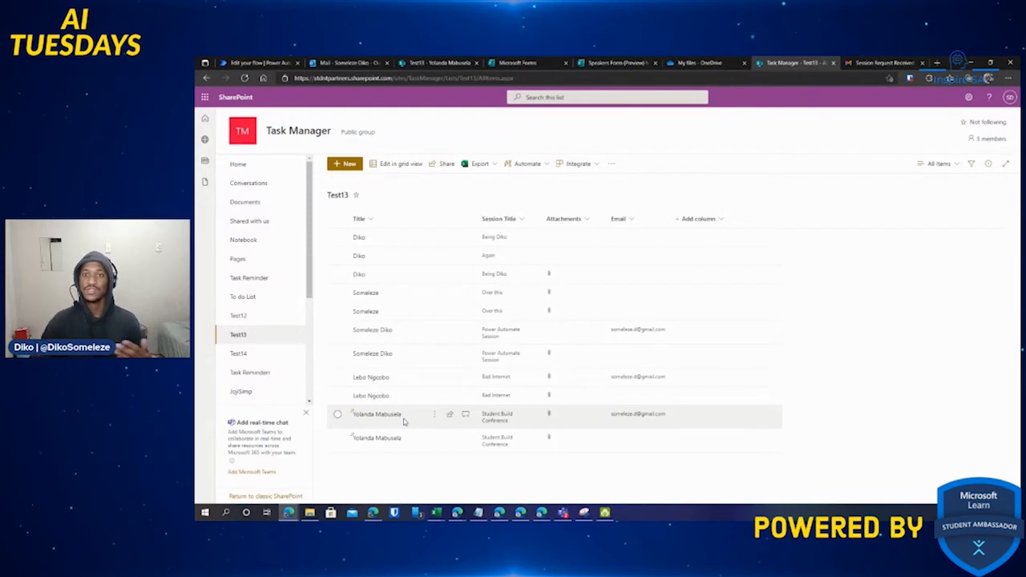
click(340, 62)
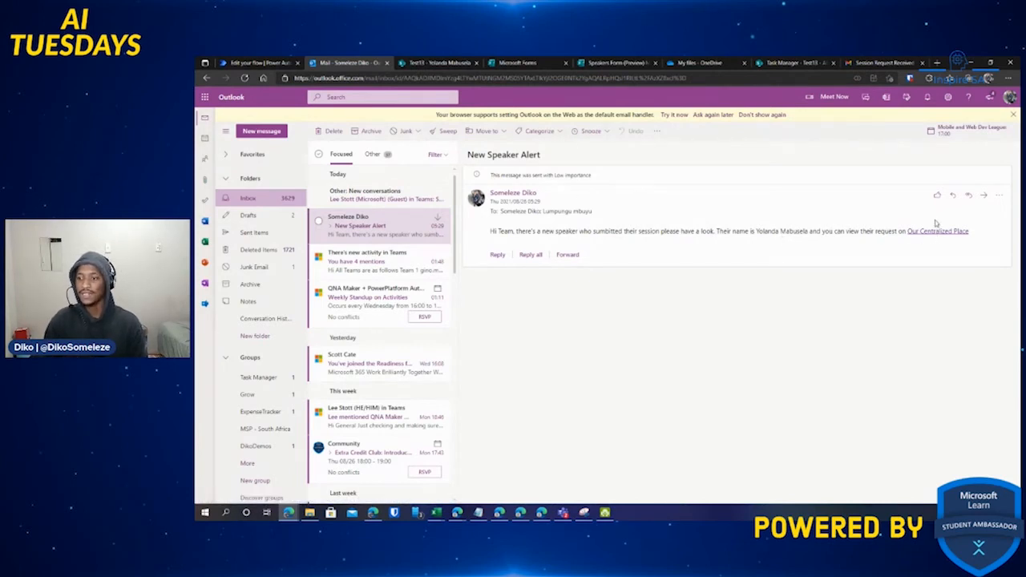
Step: Check the speaker's list item and the alert email, then return to the Session Request Received email
click(459, 62)
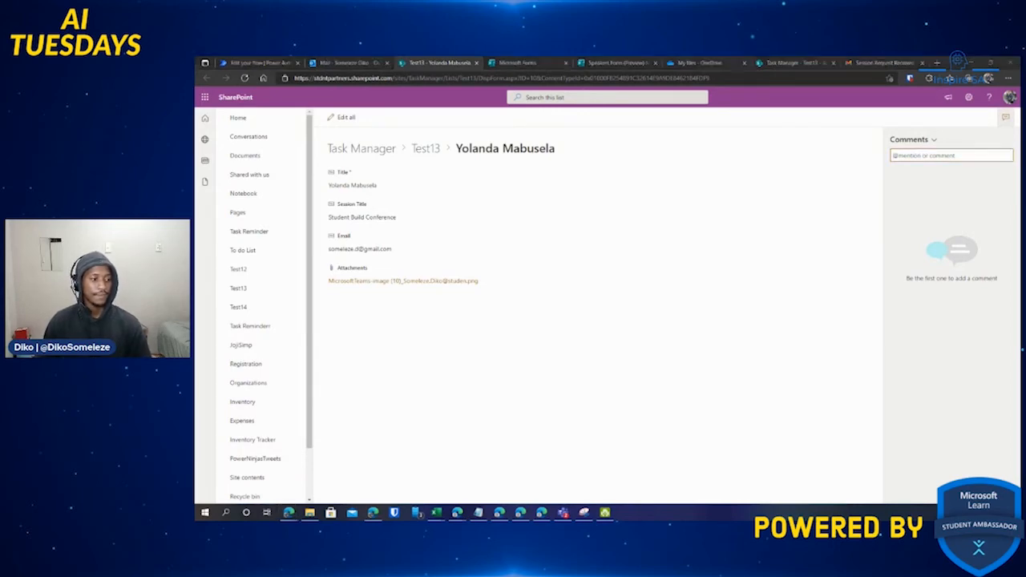
key(super+d)
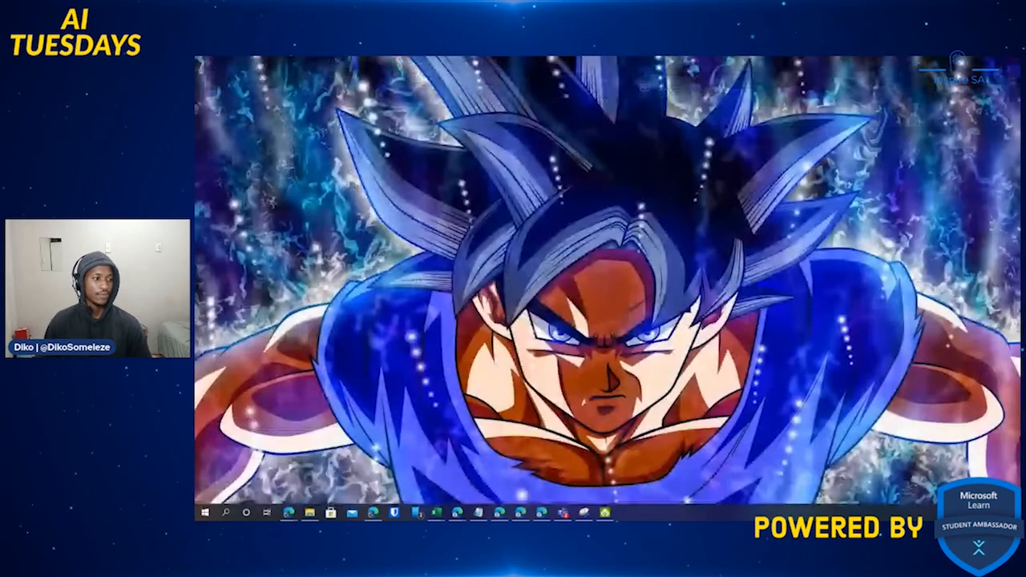
key(super+d)
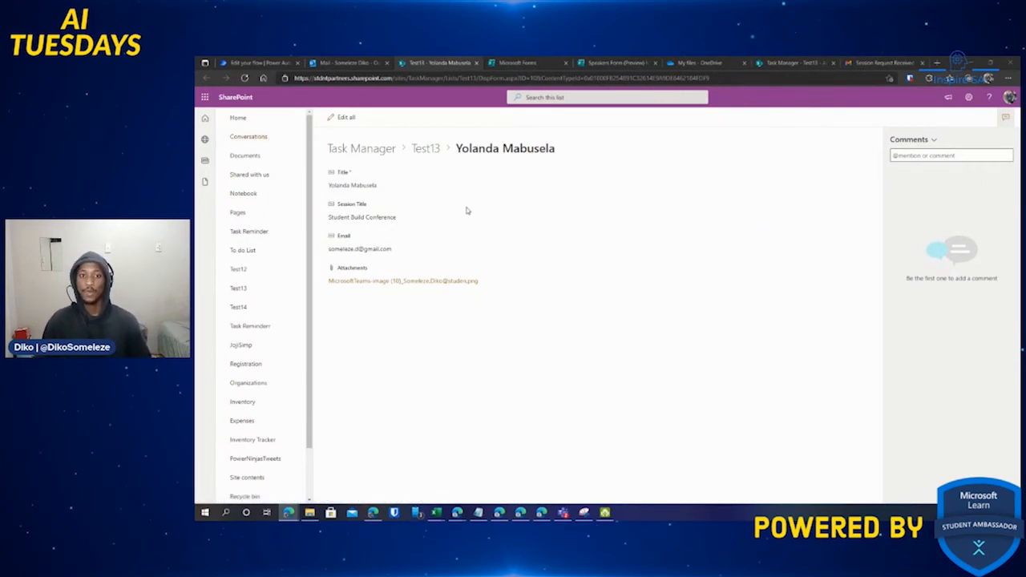
click(349, 62)
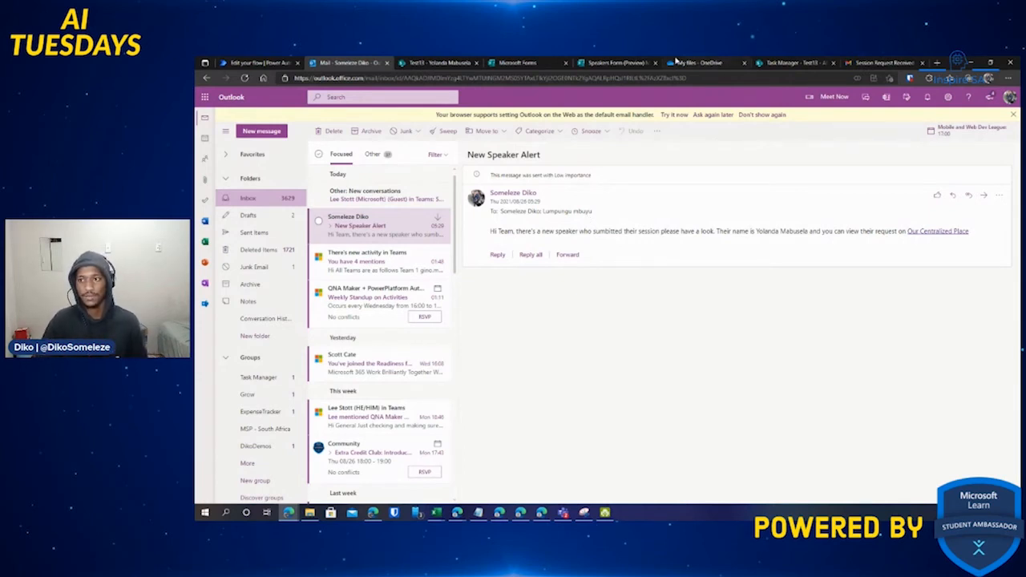
click(894, 62)
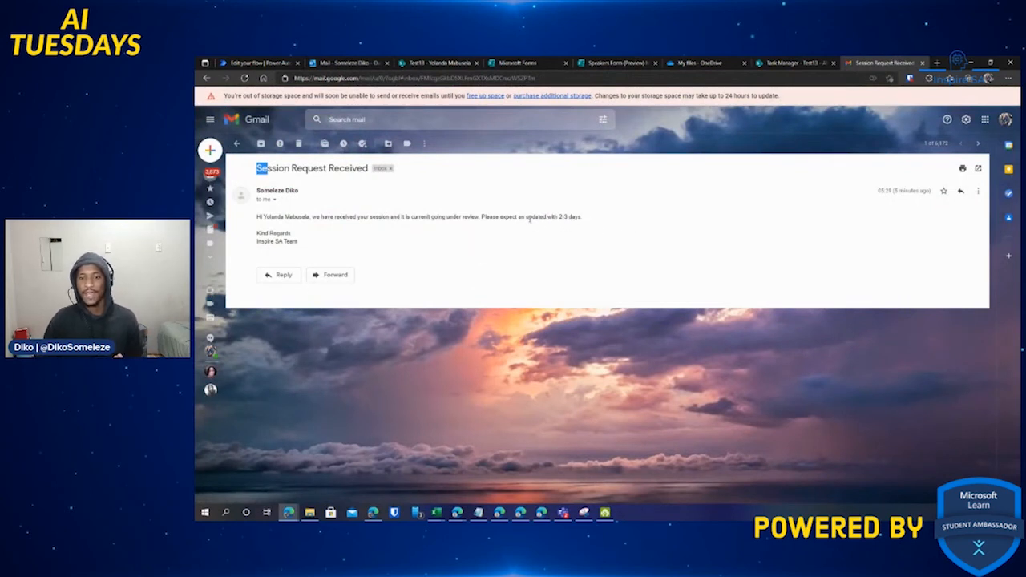
Step: Highlight the 2-3 days review timeframe in the email, then switch to OneDrive My files
drag(526, 217, 583, 217)
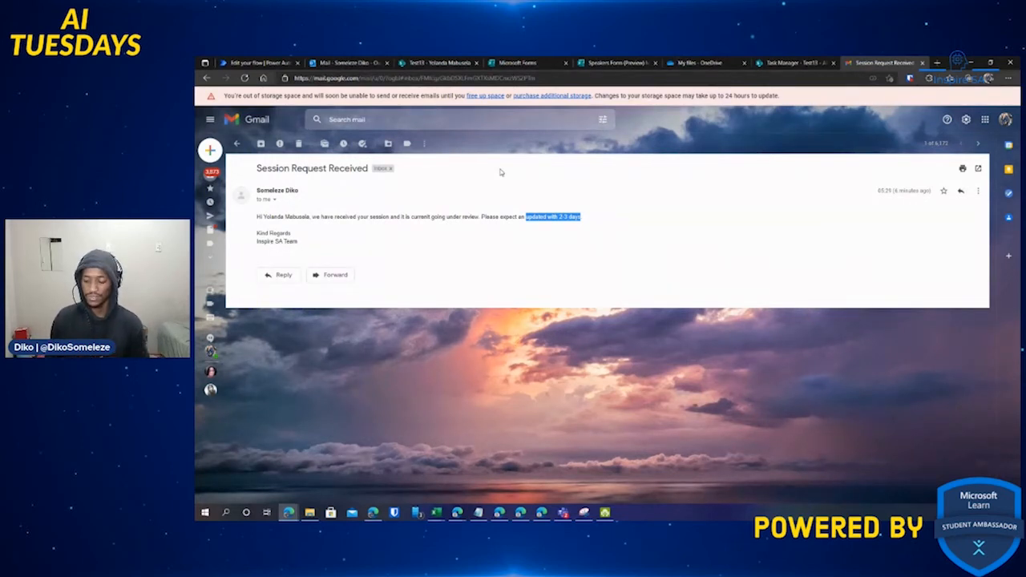
click(675, 63)
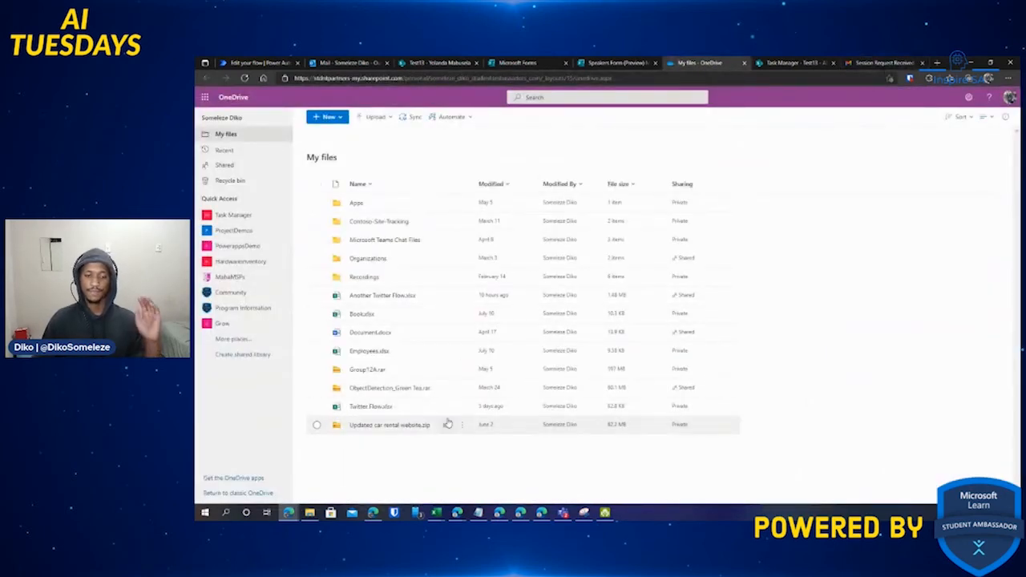
Step: Create a new blank Excel workbook (Book1) from OneDrive's New menu
click(339, 118)
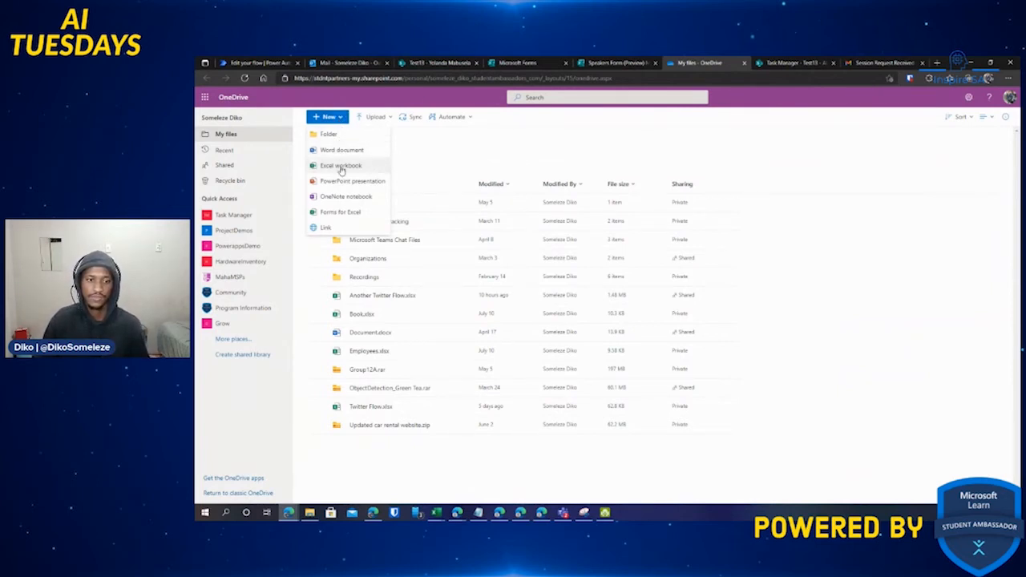
click(341, 166)
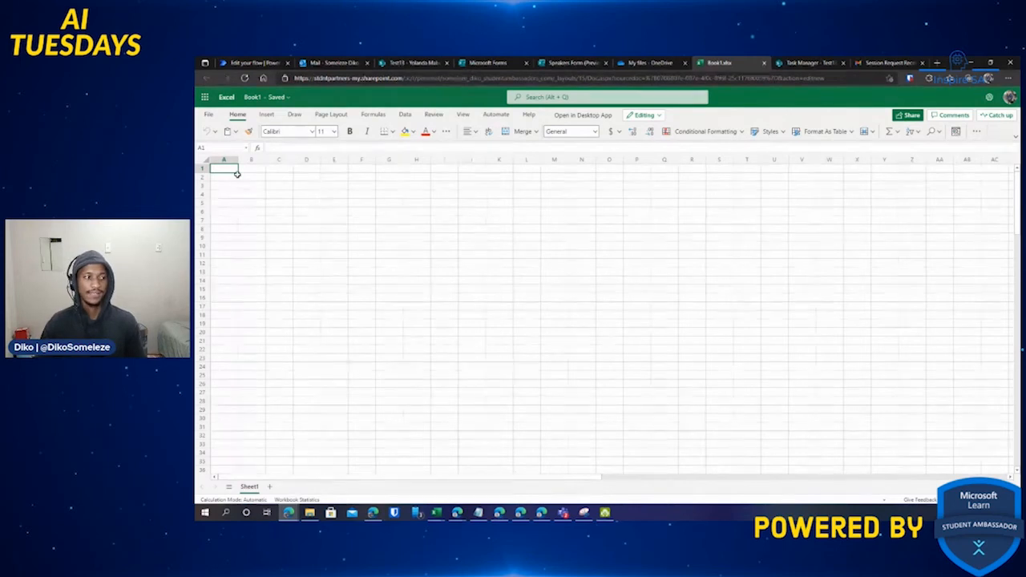
Step: Enter the headers 'Session No' in A1 and 'Session Title' in B1
double_click(227, 169)
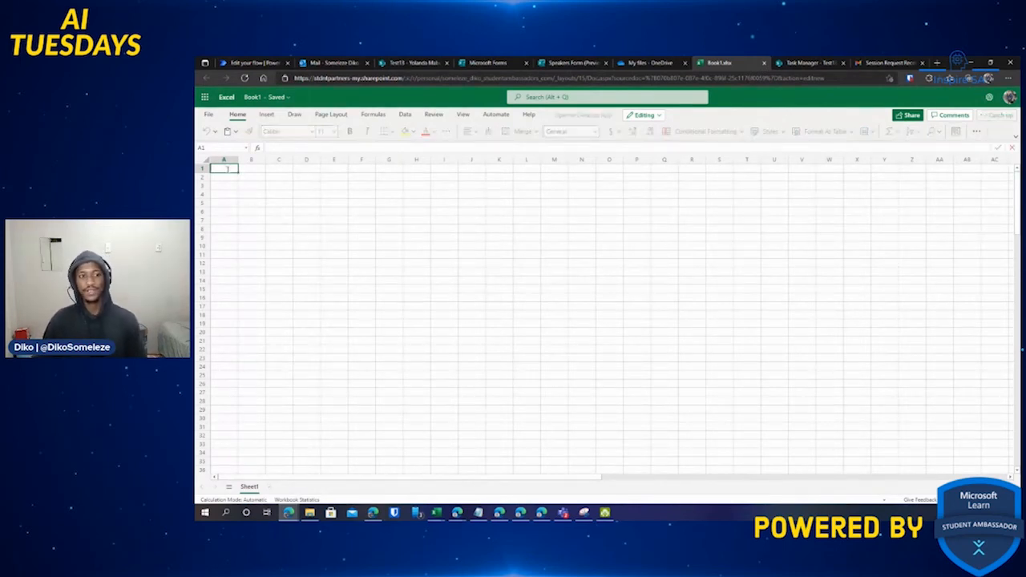
text(Se)
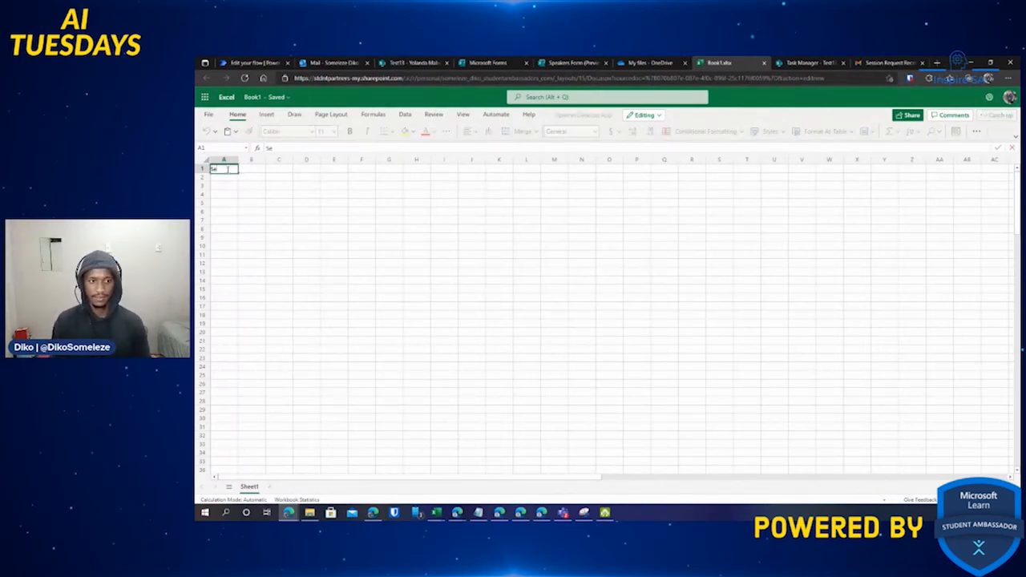
text(ss)
key(BackSpace)
key(BackSpace)
key(BackSpace)
key(BackSpace)
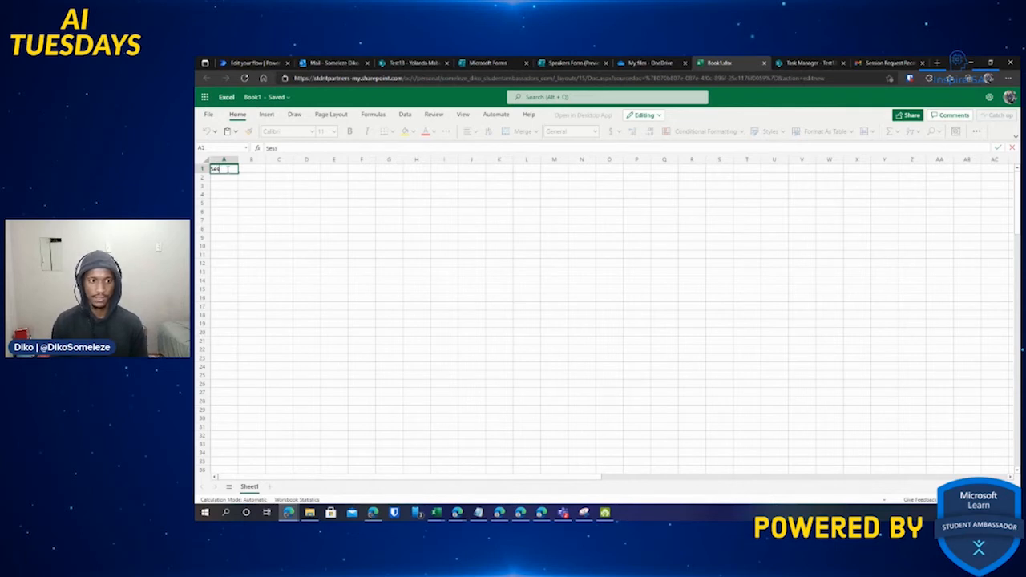
text(No)
key(BackSpace)
key(BackSpace)
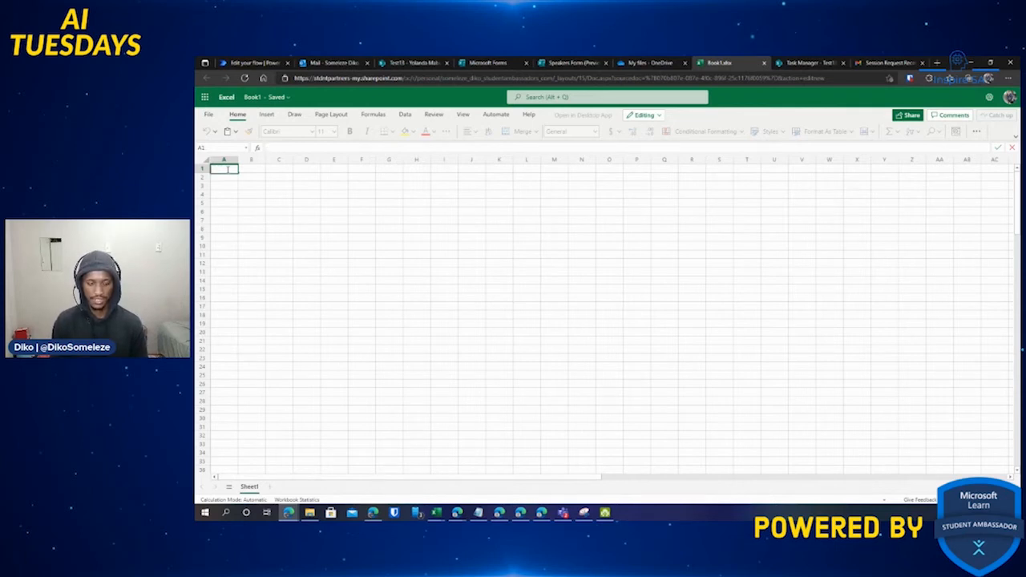
text(Session)
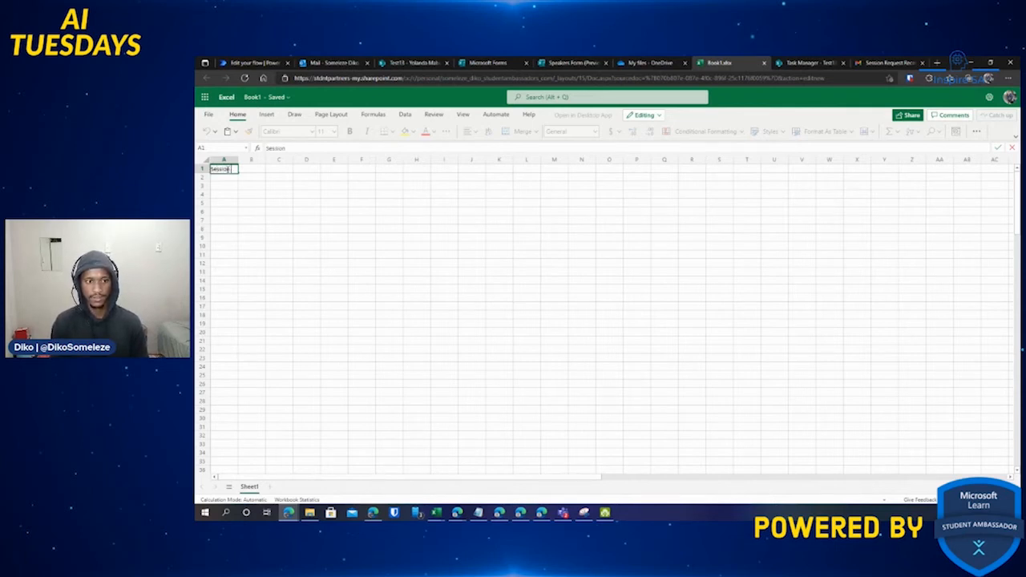
text( No.)
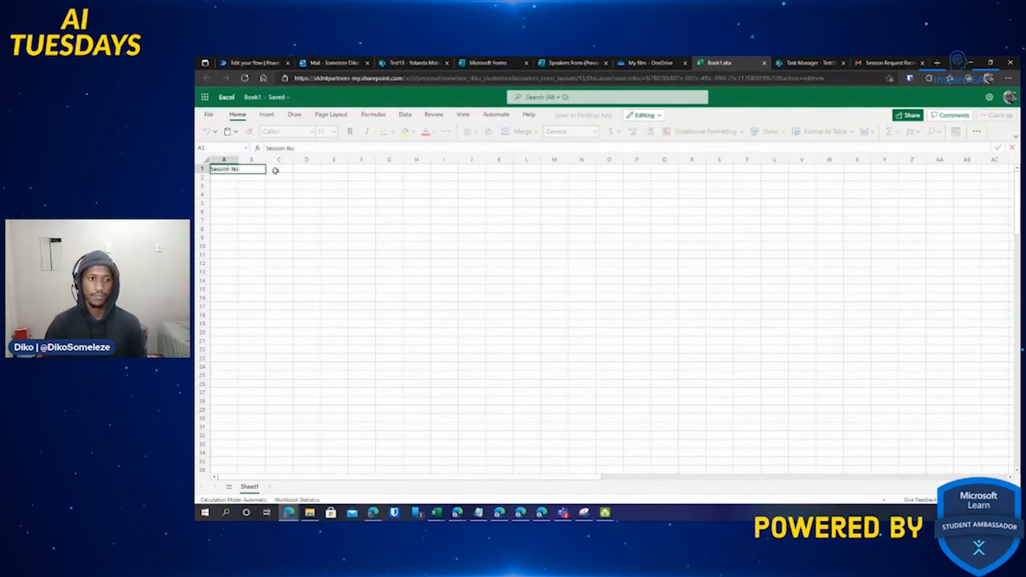
click(260, 170)
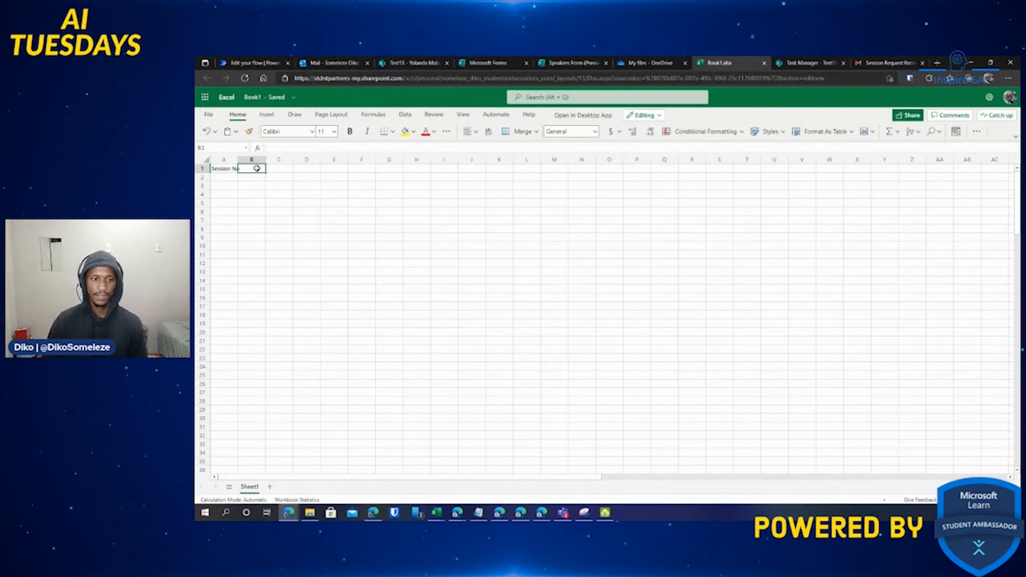
double_click(257, 170)
text(Sessi)
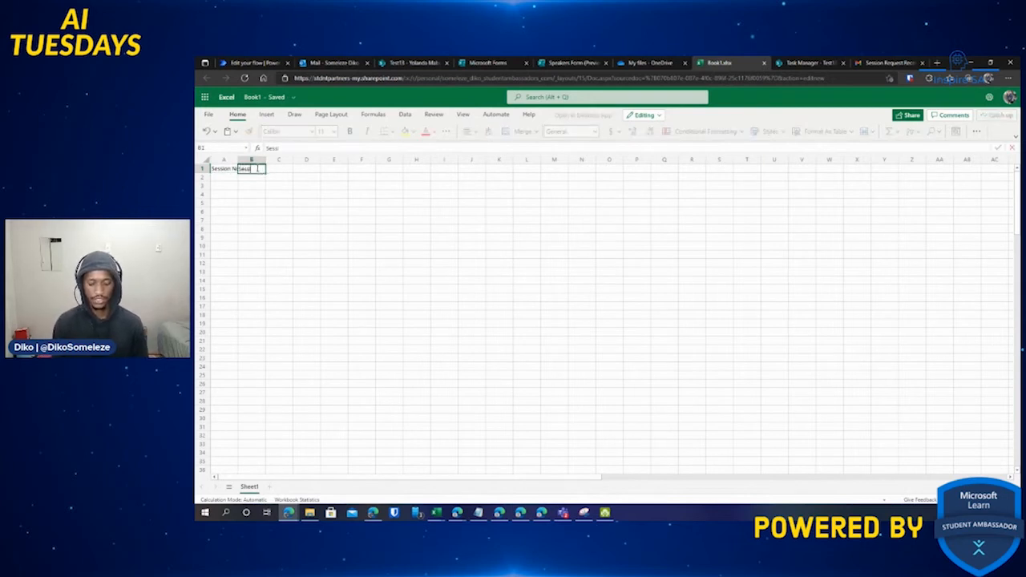
text(on 1it)
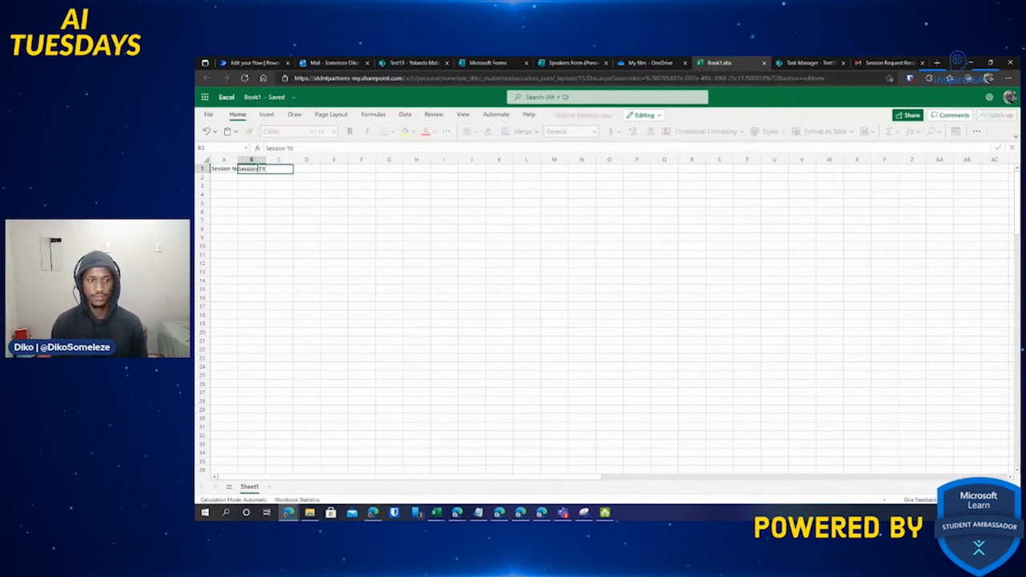
text(le)
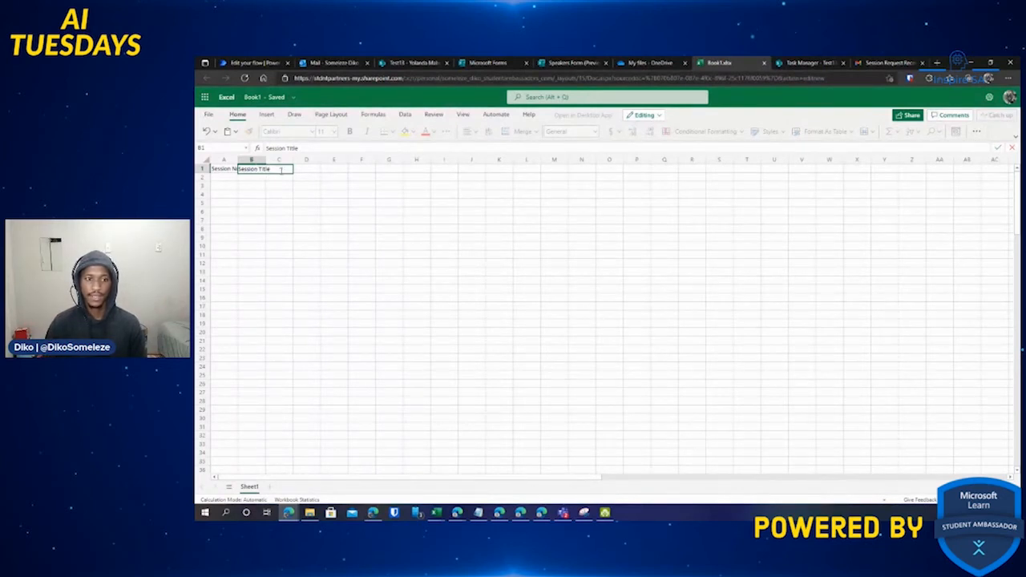
key(Return)
Step: Enter 'Session Time' as the third header in C1, replacing 'Date or time'
click(282, 169)
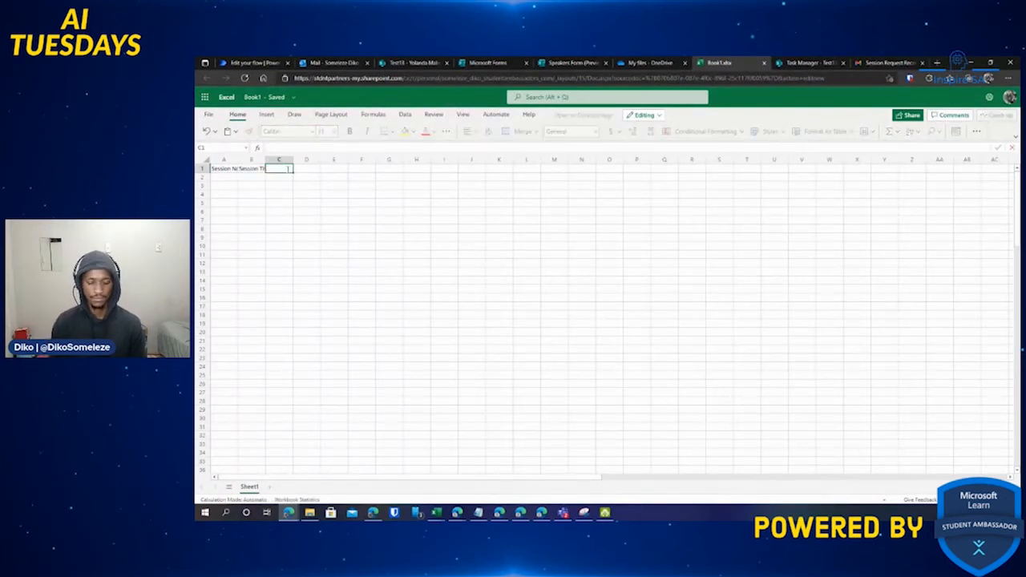
text(Date or)
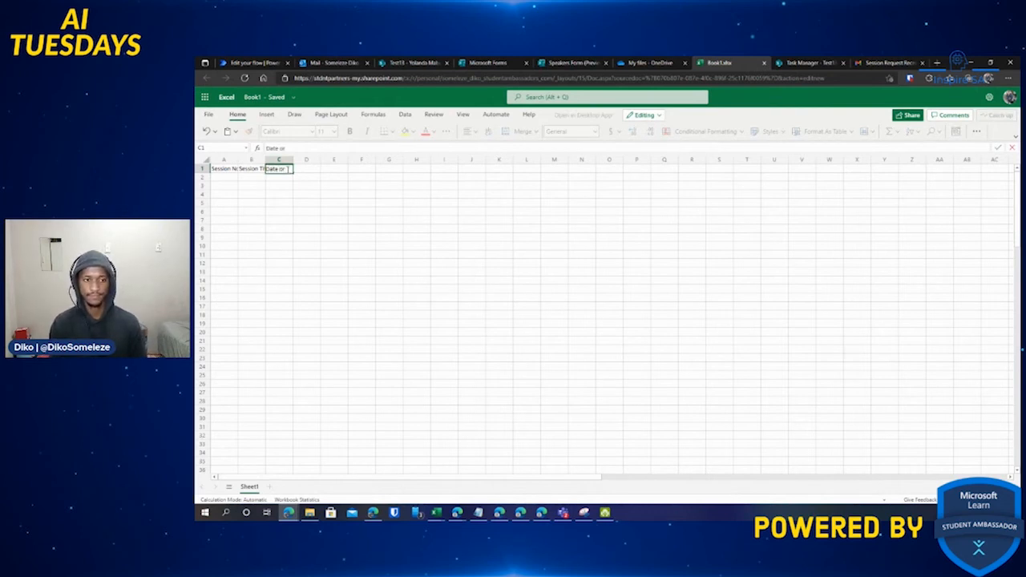
text( time)
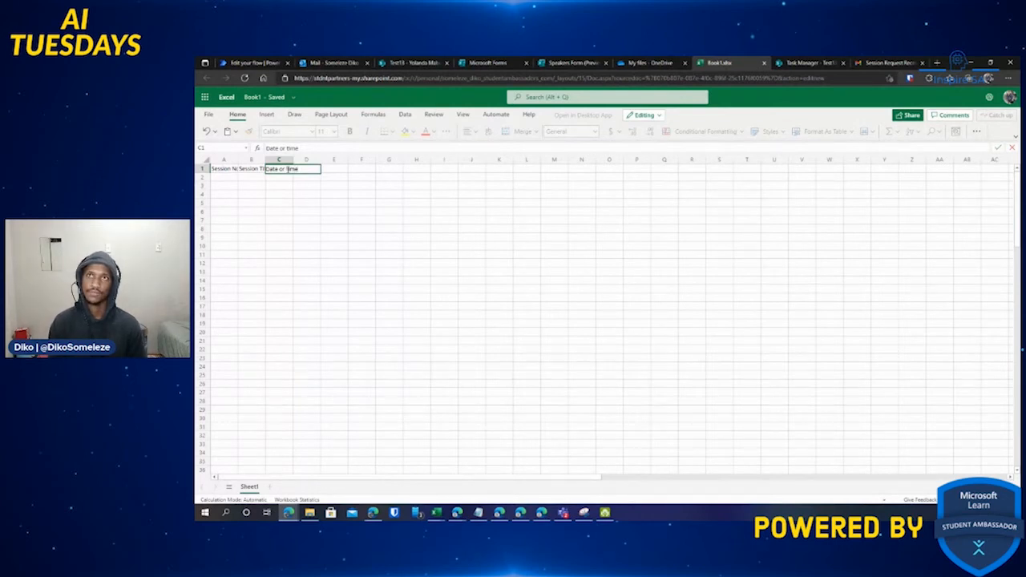
key(BackSpace)
key(BackSpace)
key(BackSpace)
key(BackSpace)
key(BackSpace)
key(BackSpace)
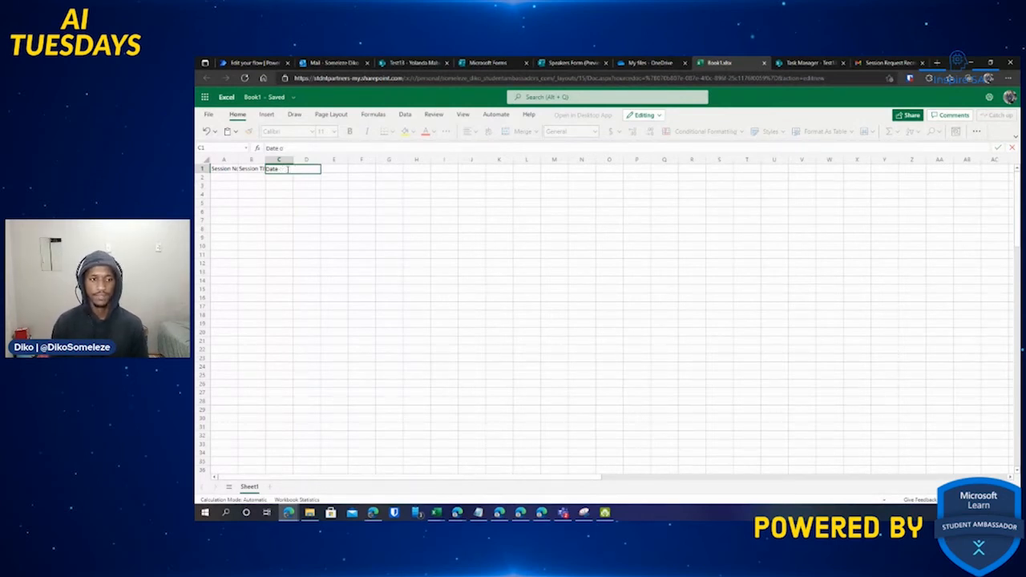
key(BackSpace)
key(BackSpace)
key(BackSpace)
text(Sess)
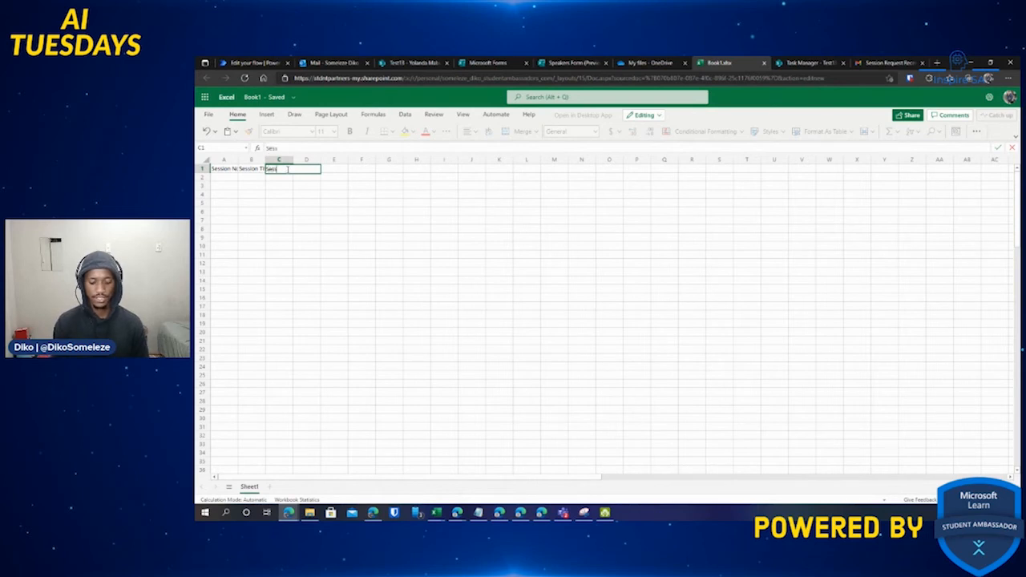
text(ion Tim)
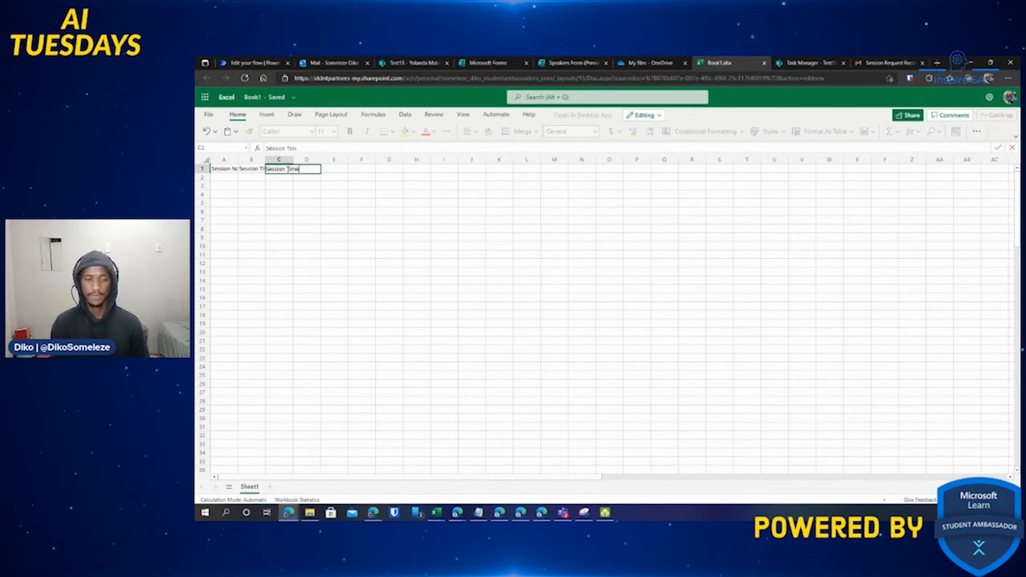
text(e)
click(248, 186)
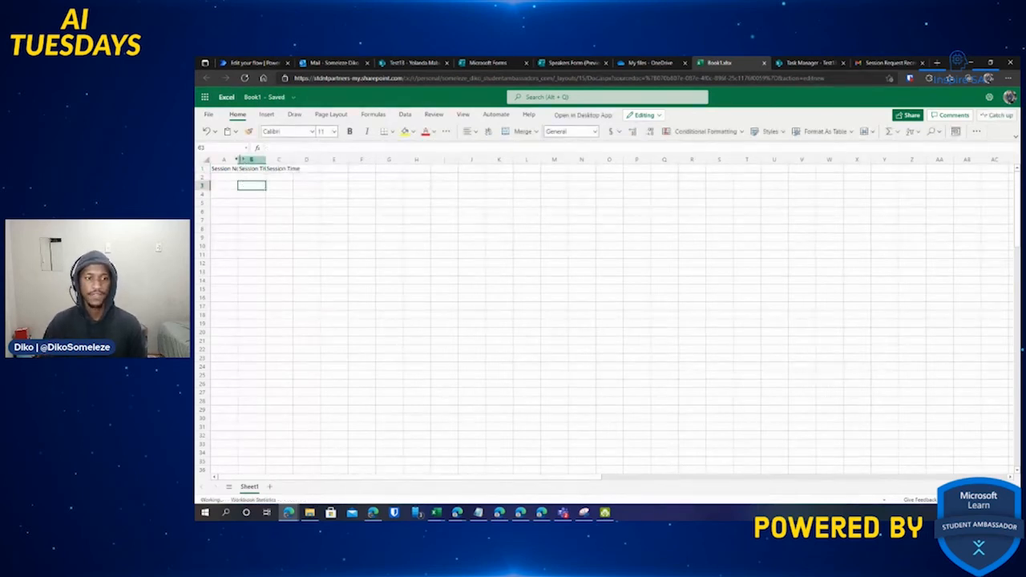
Step: Widen columns A and B to fit their headers and select the header cells A1:C1
drag(238, 158, 263, 158)
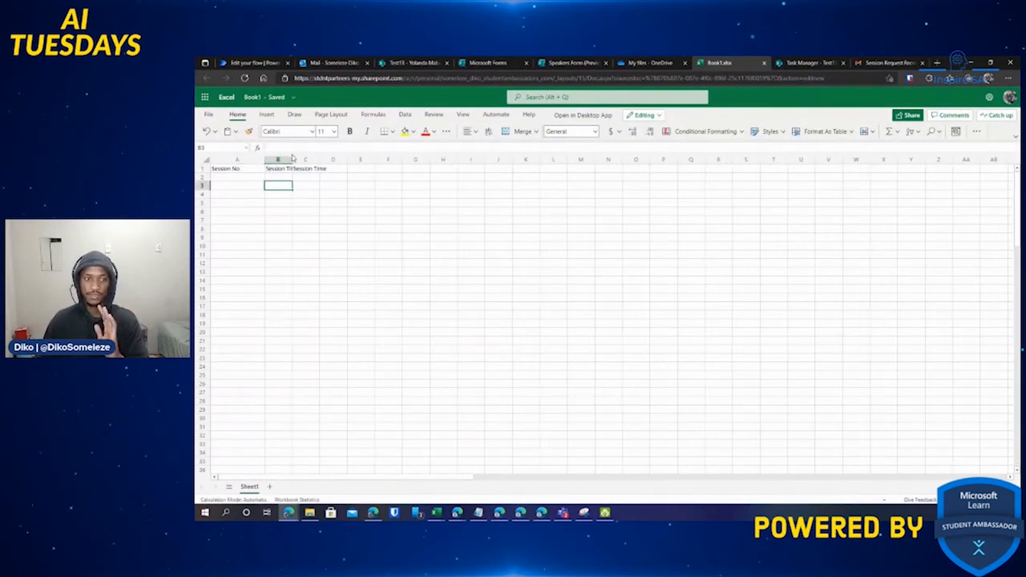
drag(293, 158, 421, 158)
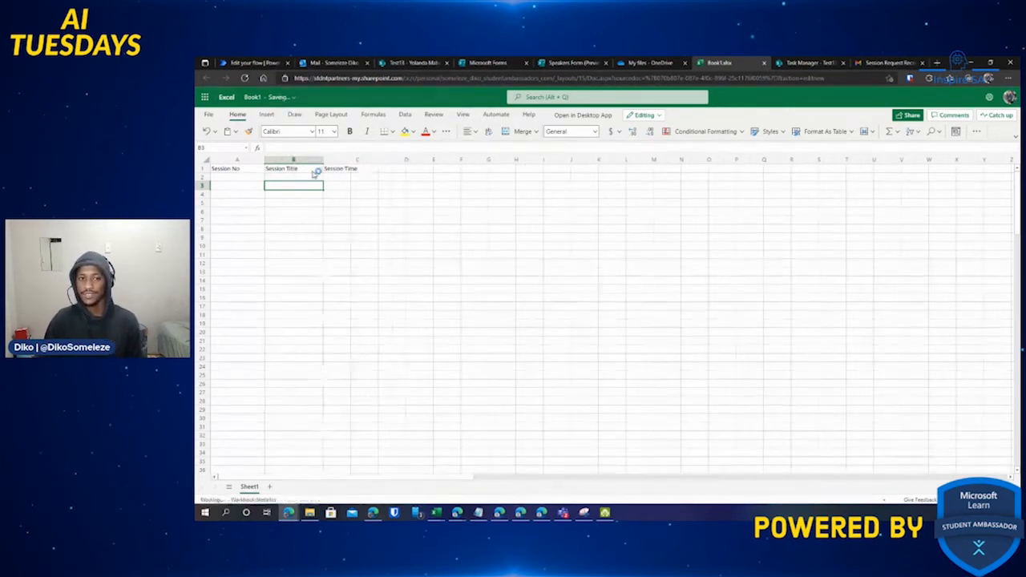
click(229, 169)
key(shift+Right)
key(shift+Right)
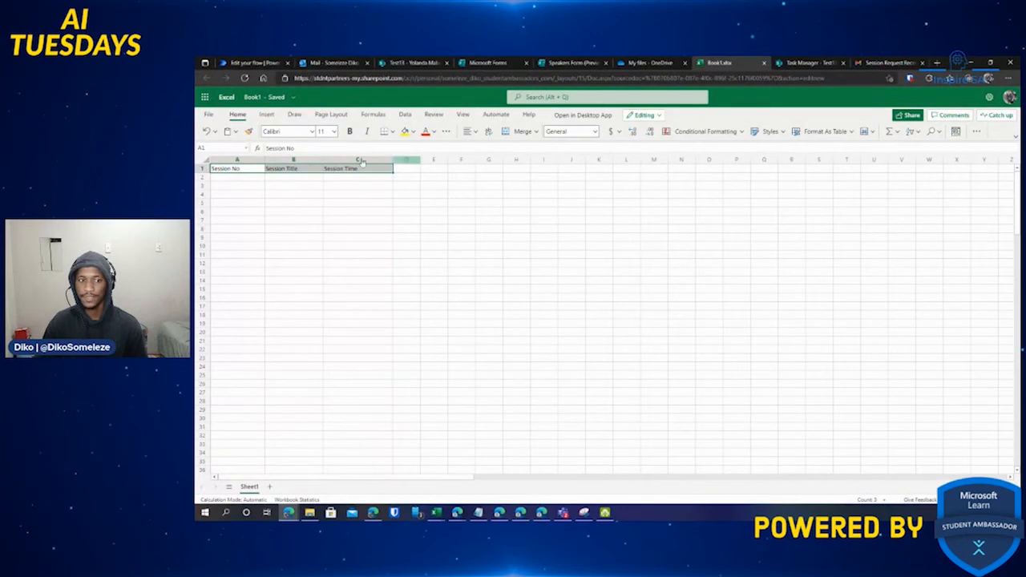
Step: Format A1:C1 as a table in the first style, with row 1 as headers
click(851, 133)
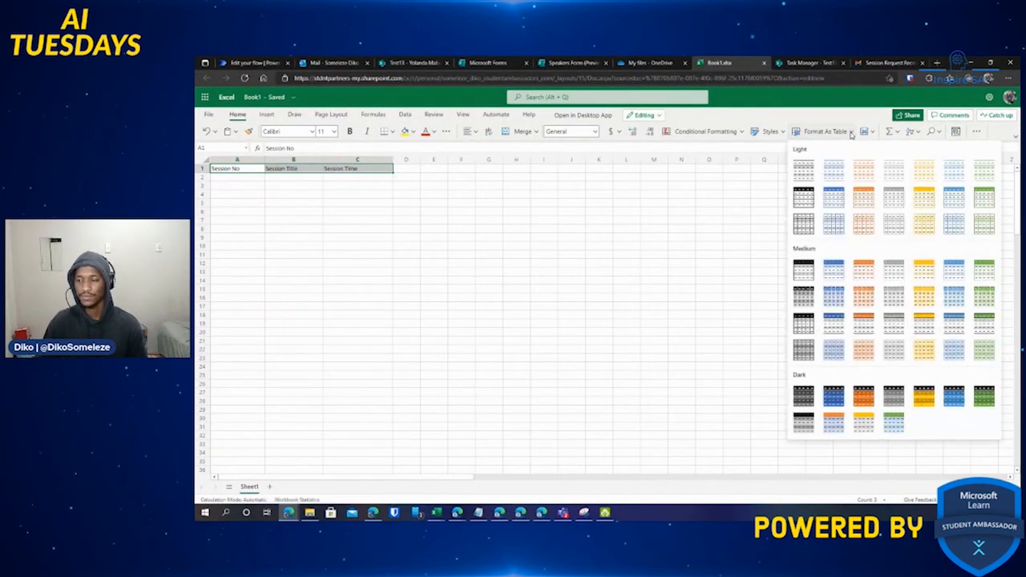
click(799, 167)
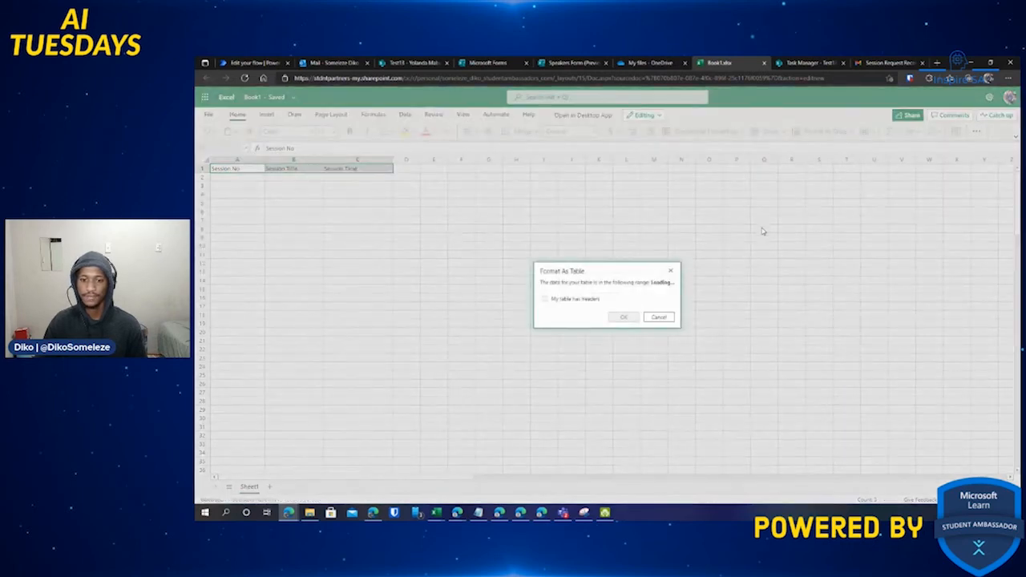
click(545, 300)
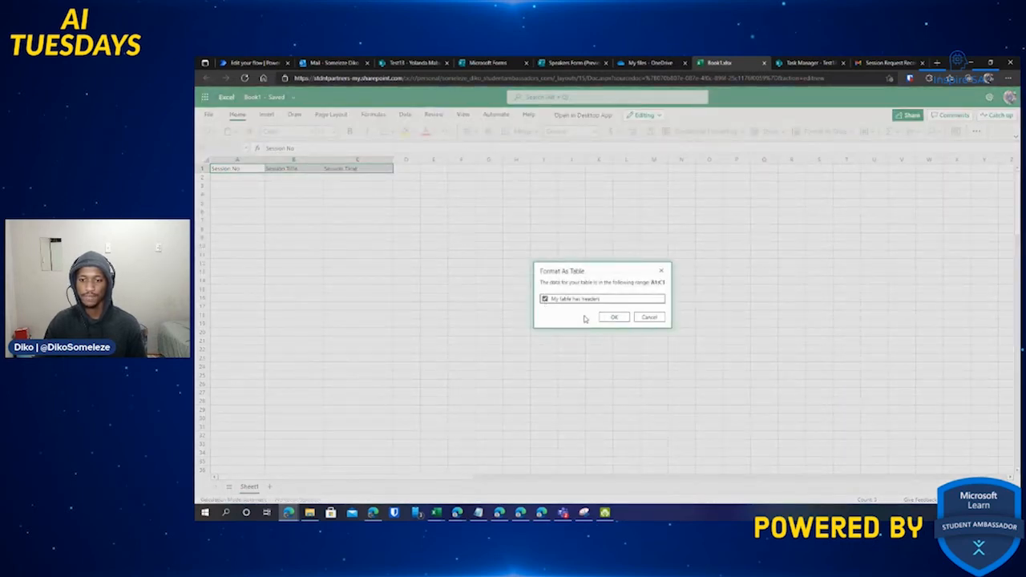
click(613, 318)
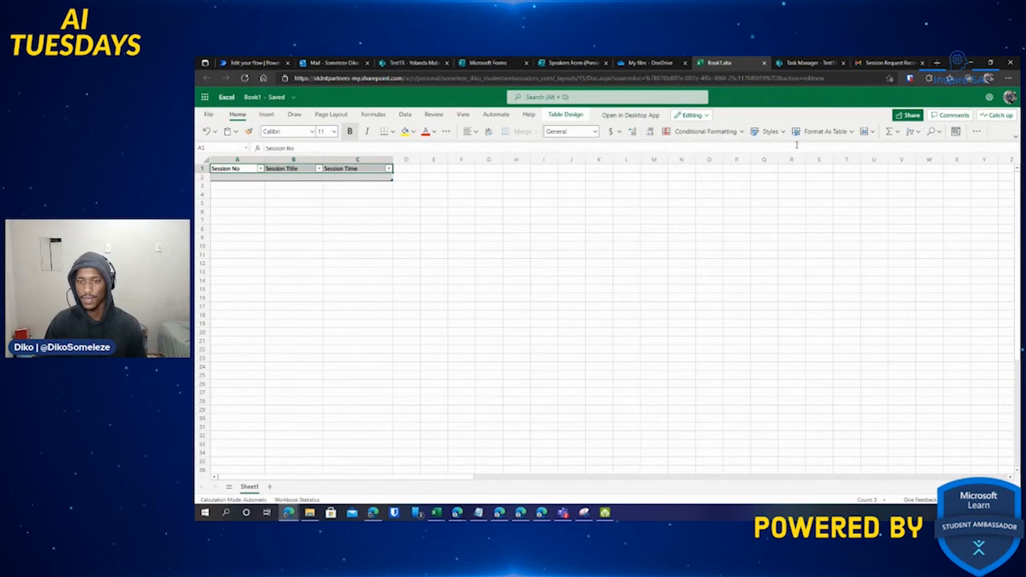
Step: Change the table name from Table1 to 'Sessions' in Table Design
click(574, 117)
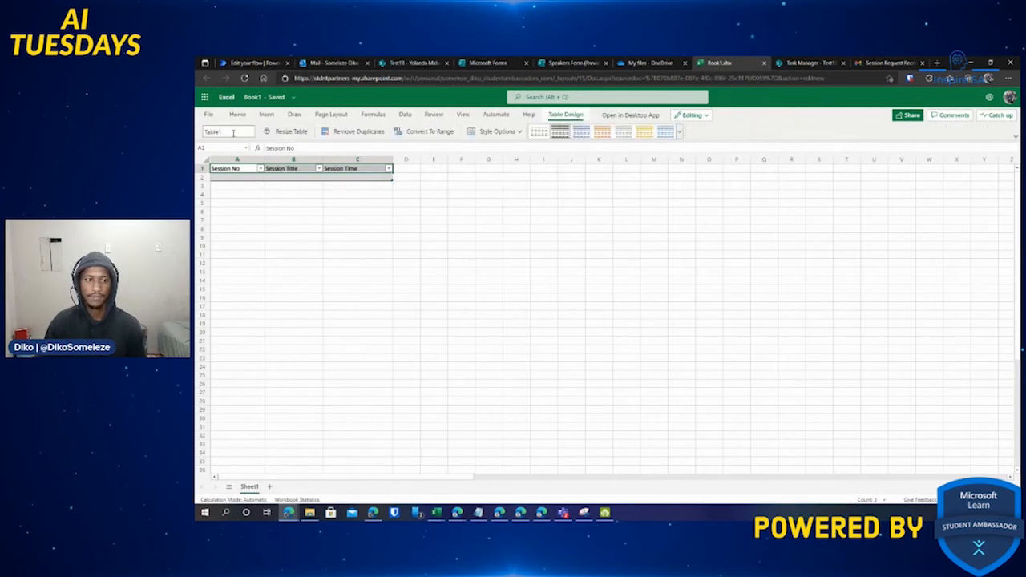
click(233, 132)
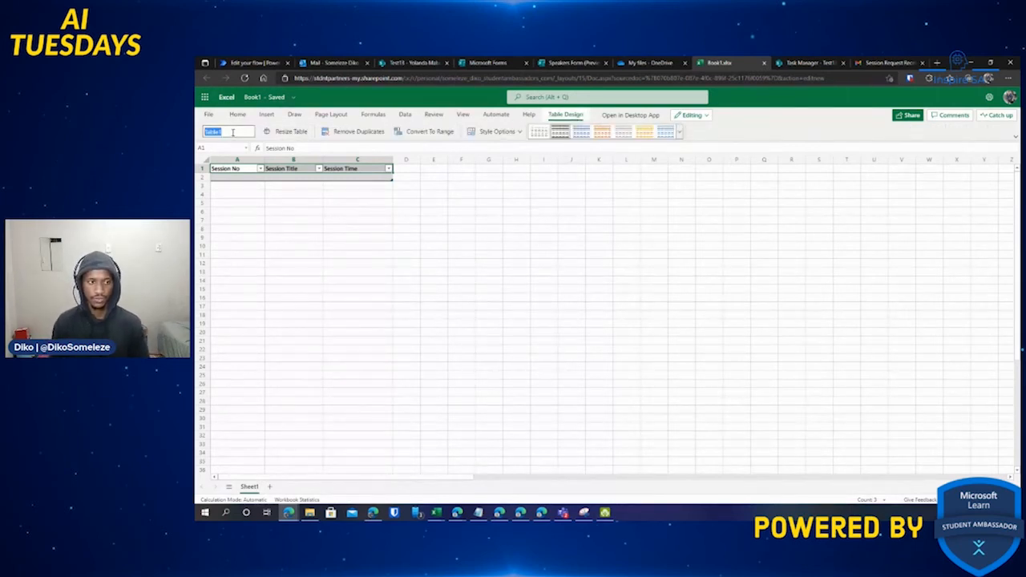
text(S)
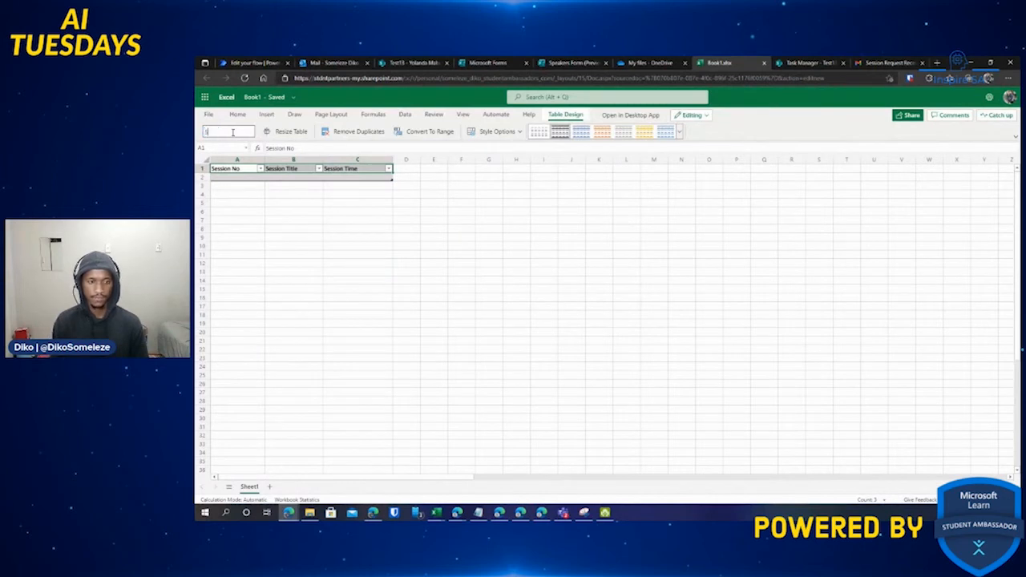
text(essions)
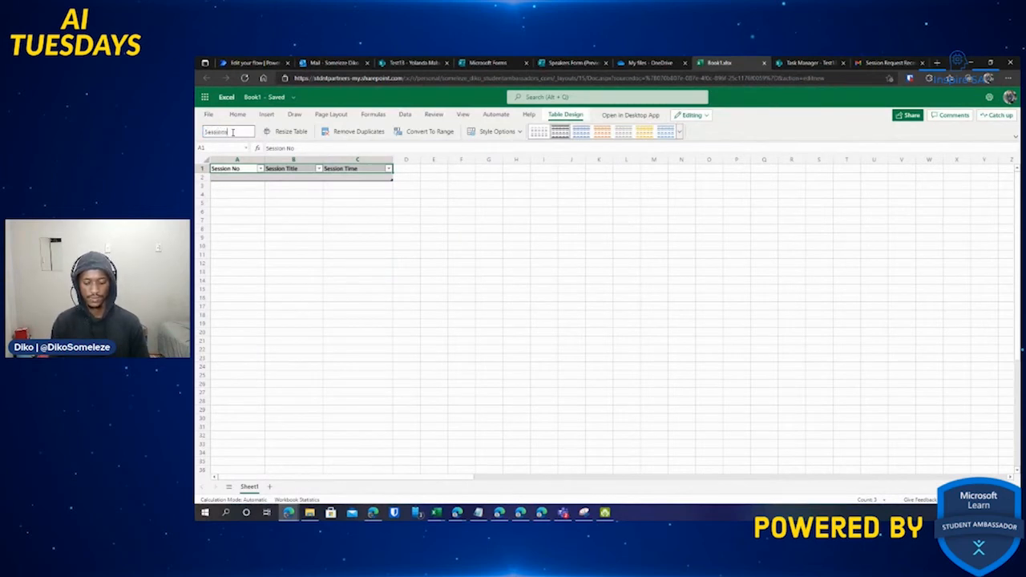
key(Return)
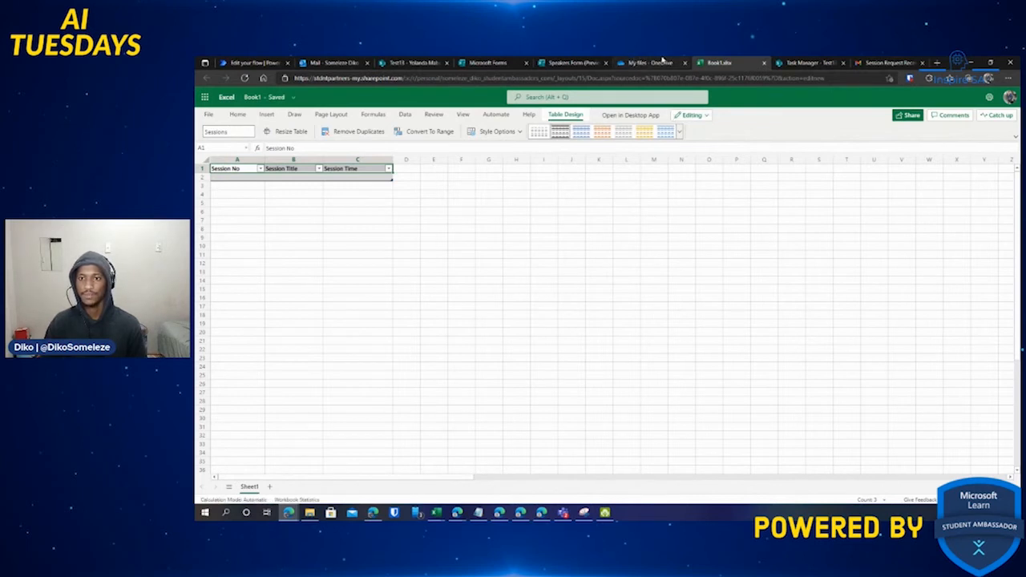
Step: Change the Book1 workbook's file name to 'Inspire SA' and commit it
click(265, 97)
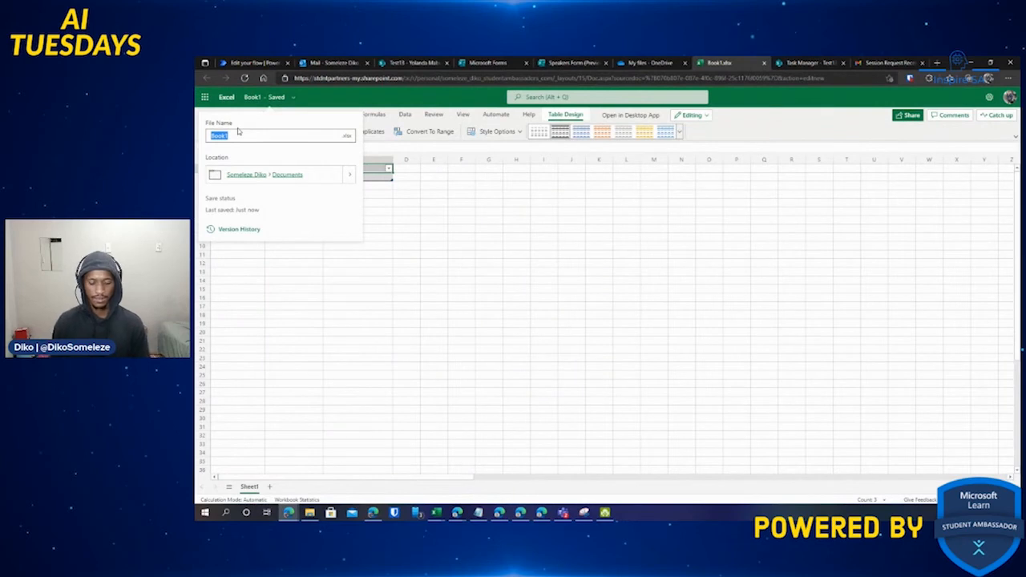
text(Inpo)
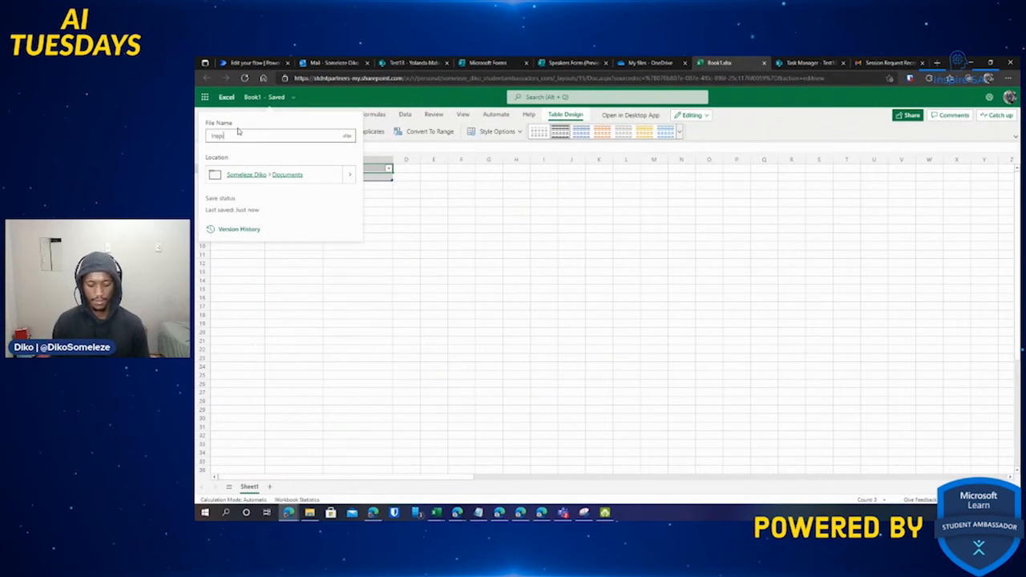
text(ire S)
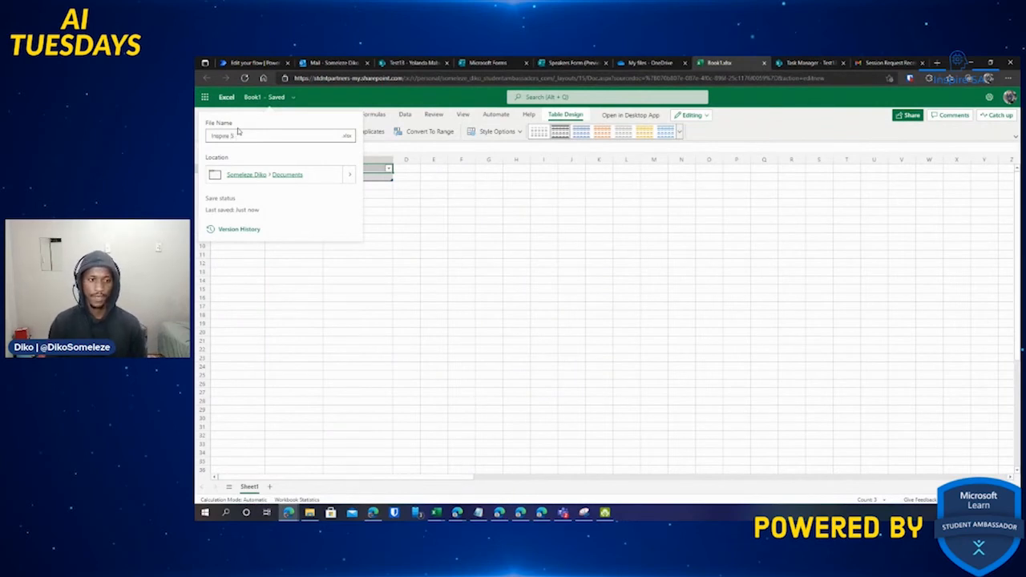
text(aA)
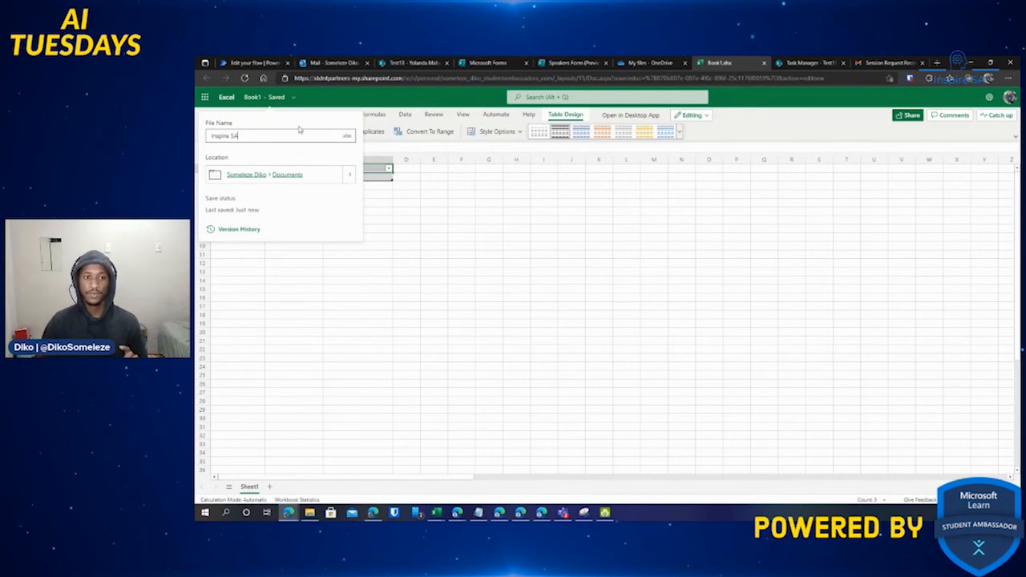
click(299, 129)
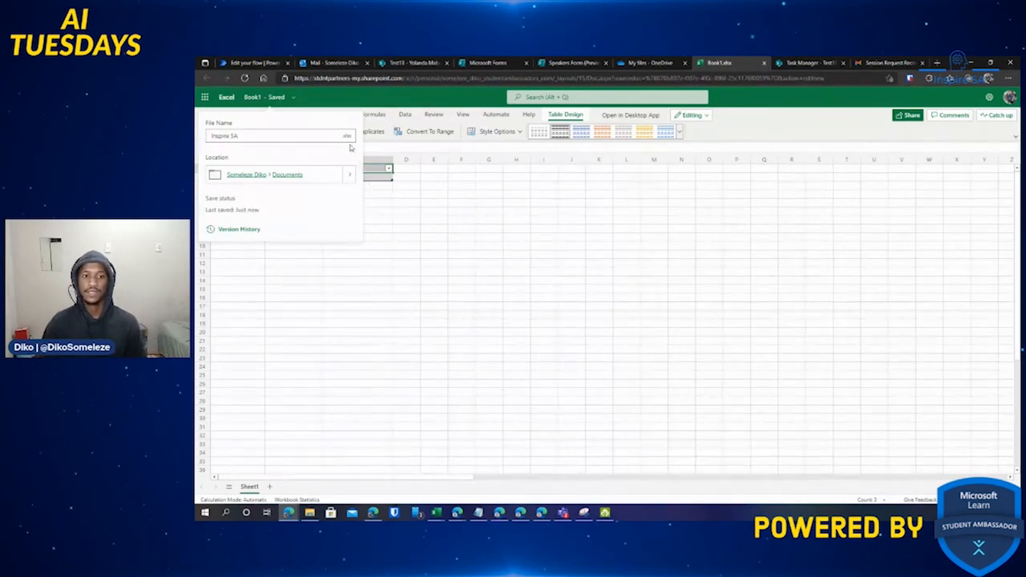
click(374, 115)
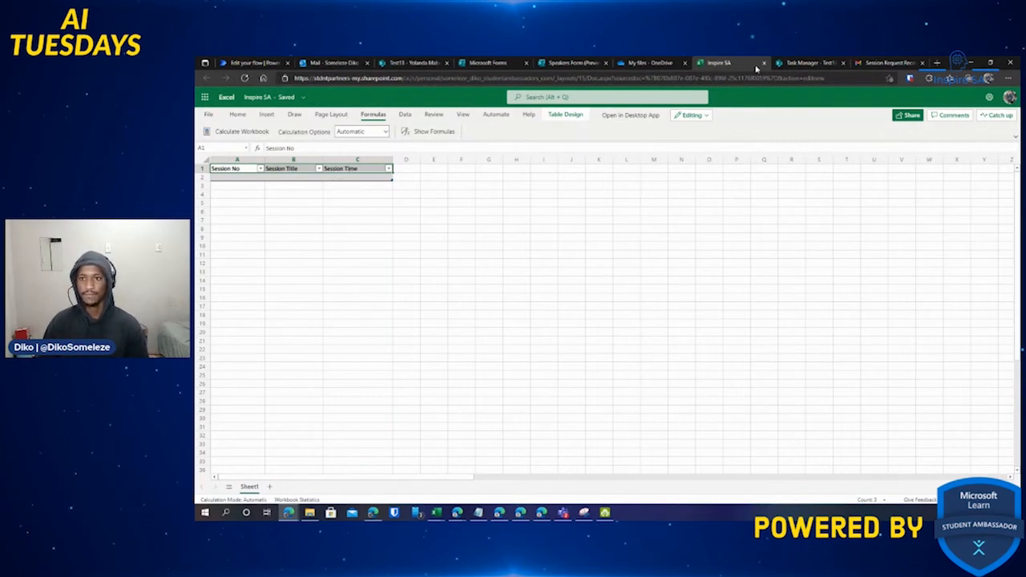
Step: Close the Inspire SA workbook tab and switch to the Task Manager Test13 list
click(651, 62)
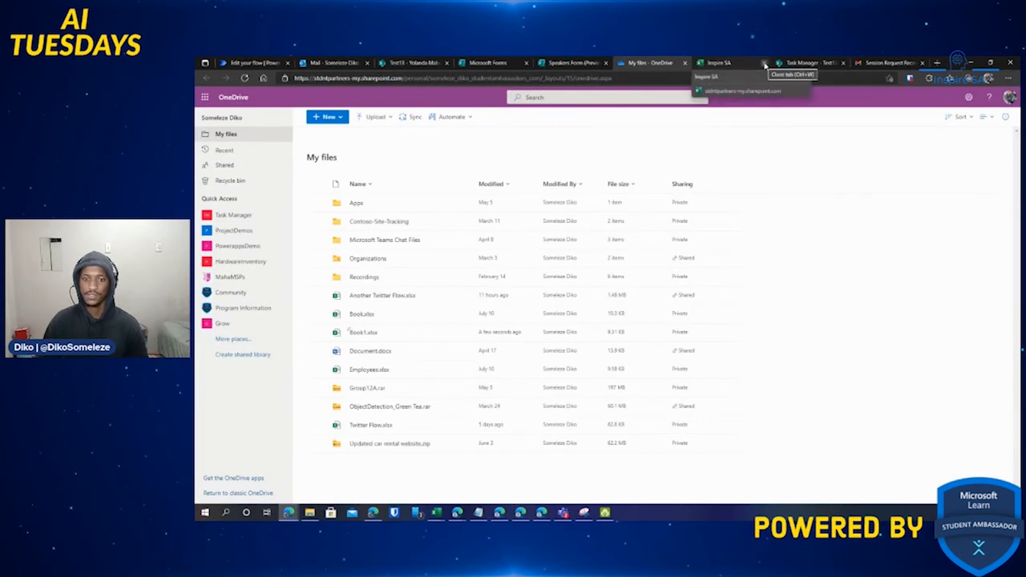
click(764, 63)
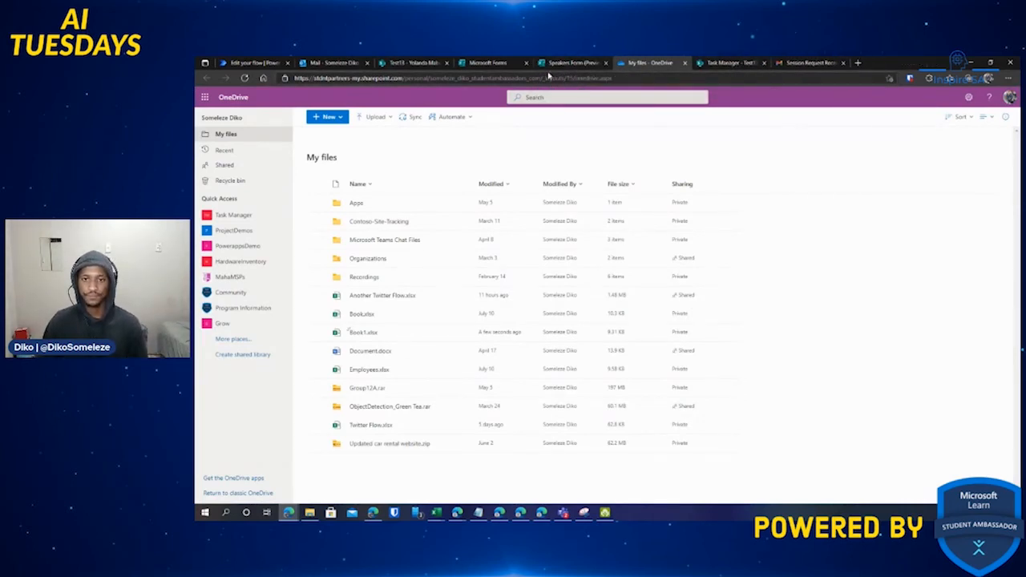
click(717, 62)
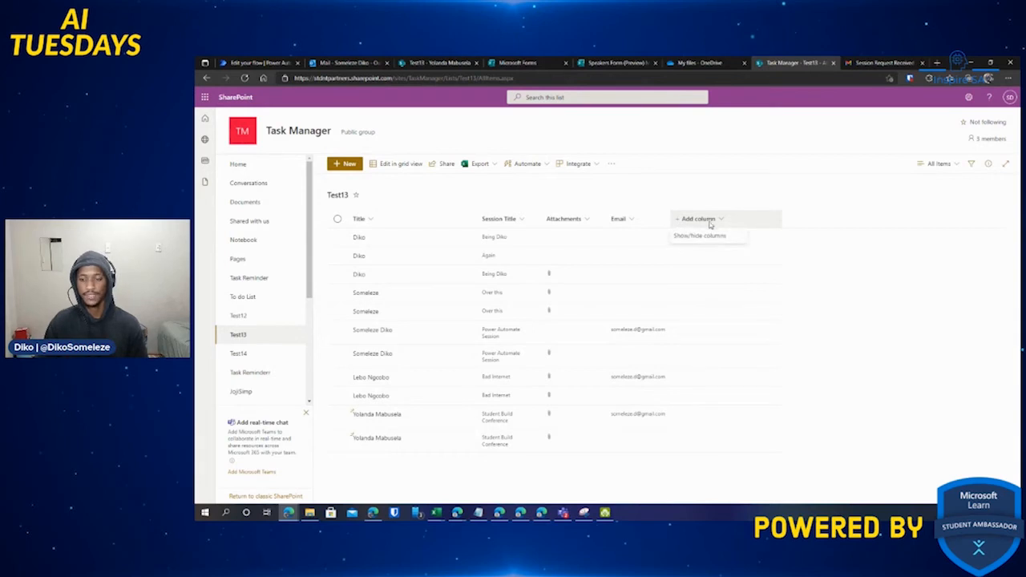
Step: Create a Date and time column named 'Session Date'
click(712, 222)
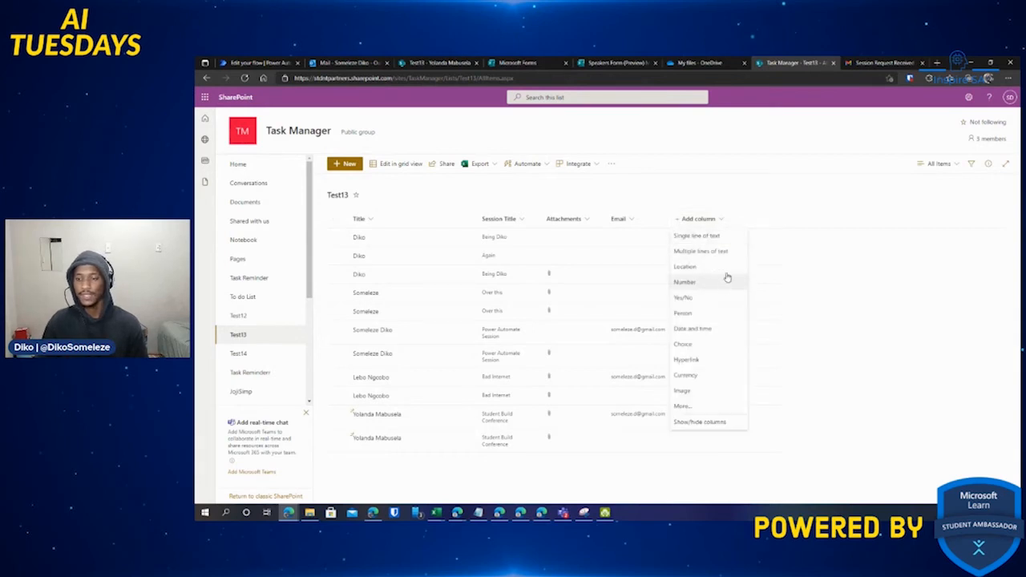
click(699, 329)
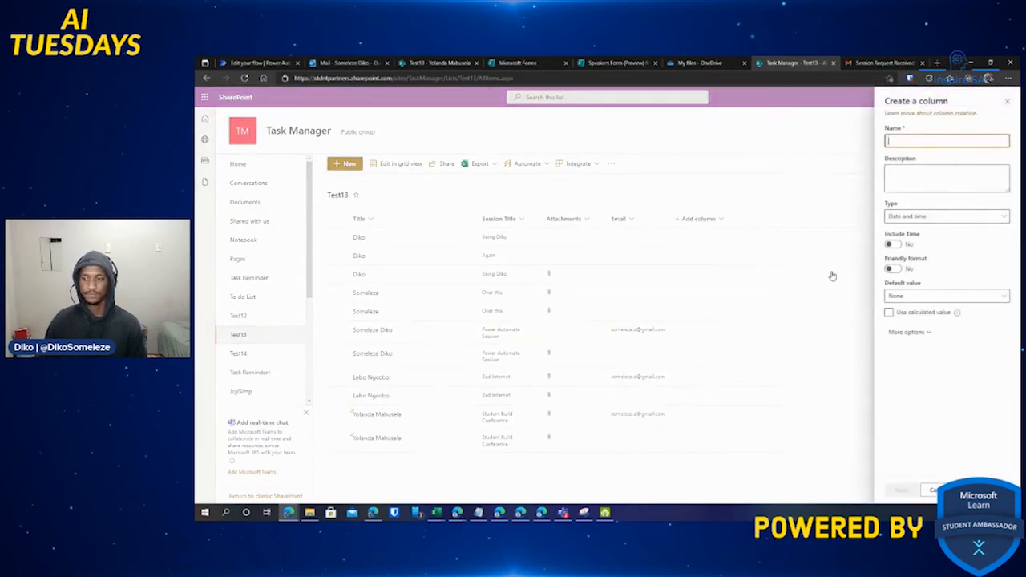
text(Se)
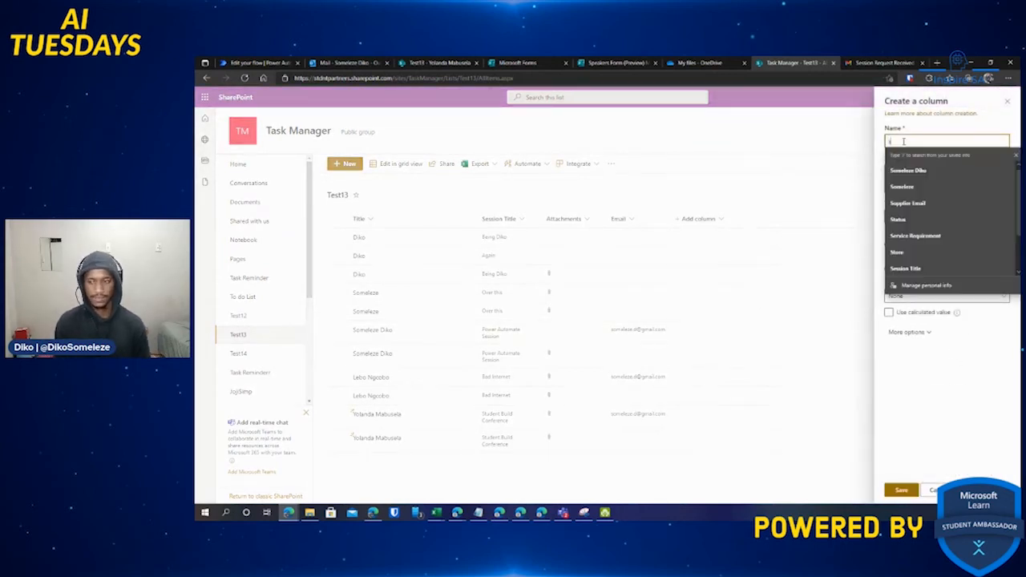
text(ss)
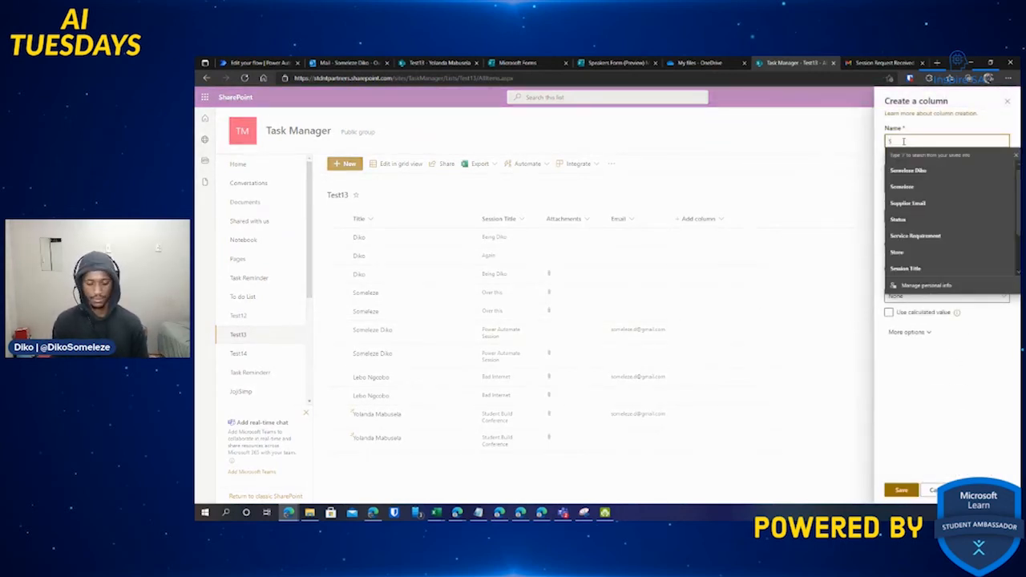
text(ion date)
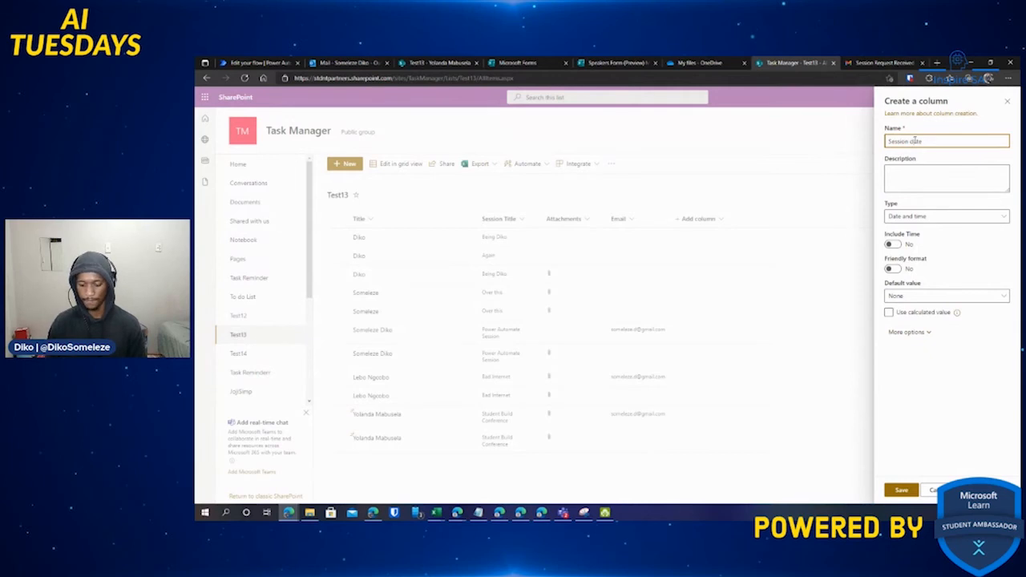
click(914, 140)
key(BackSpace)
text(D)
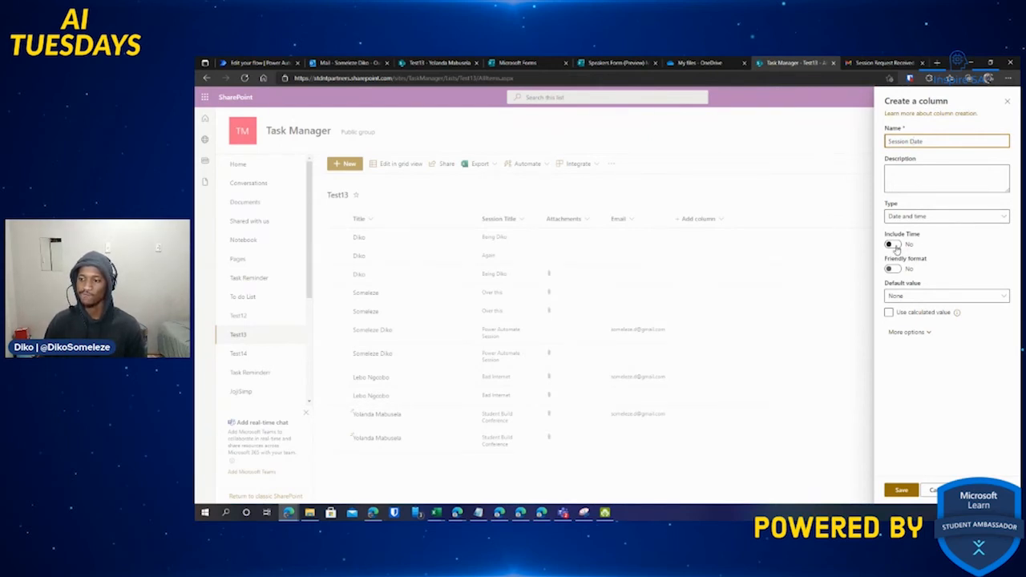
Step: Set Include Time to Yes and save the Session Date column
click(893, 245)
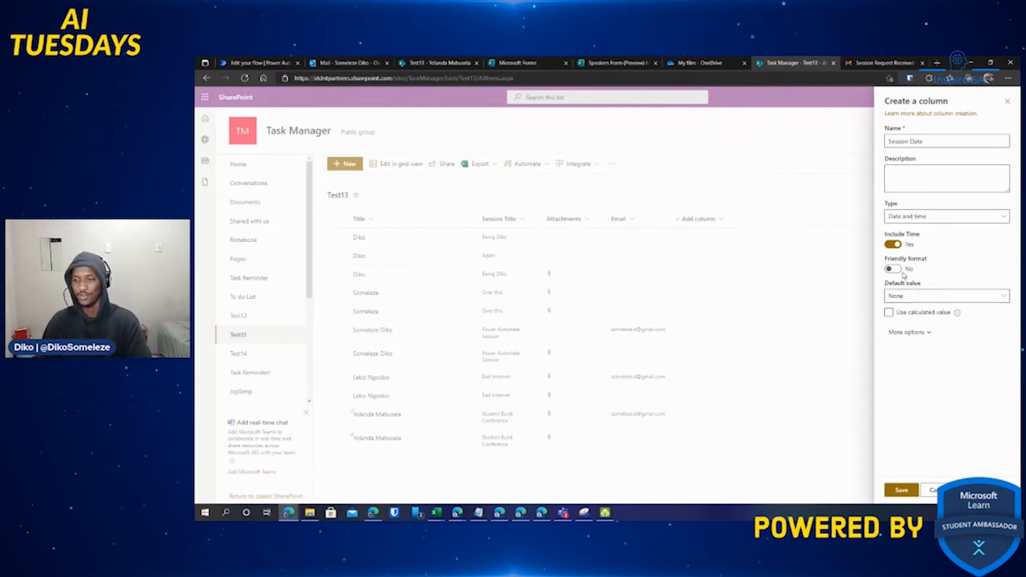
click(892, 245)
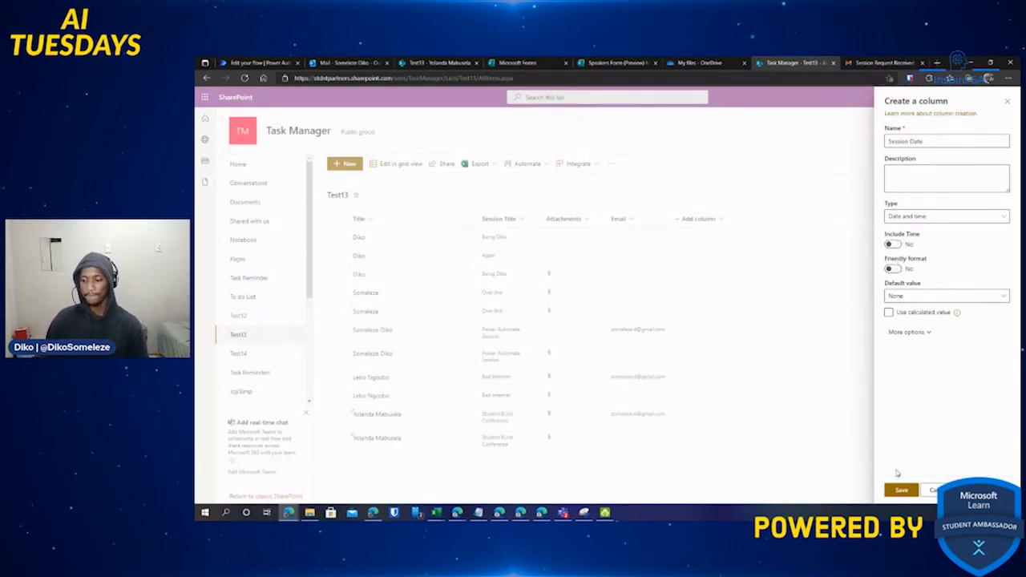
click(902, 491)
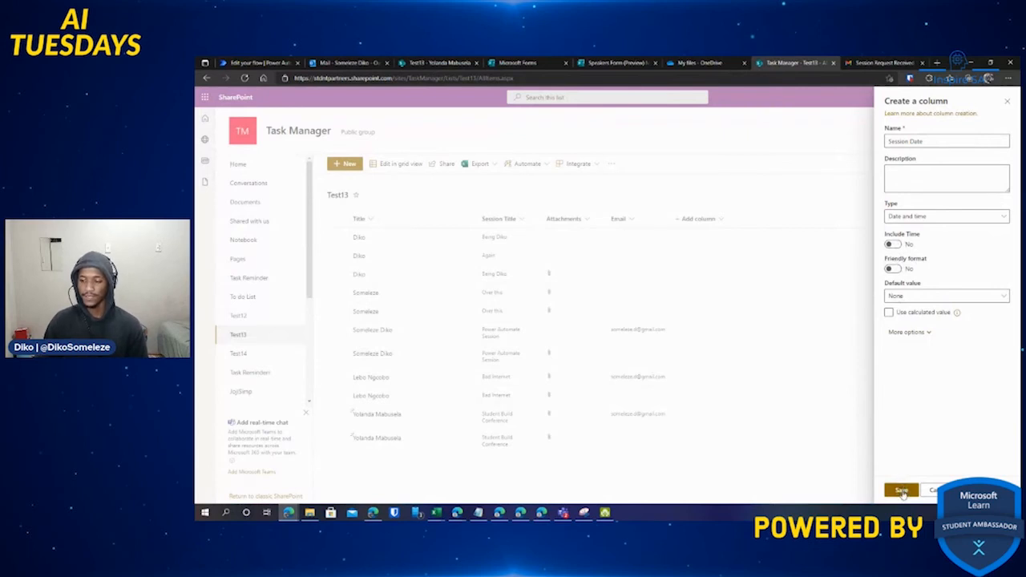
click(892, 243)
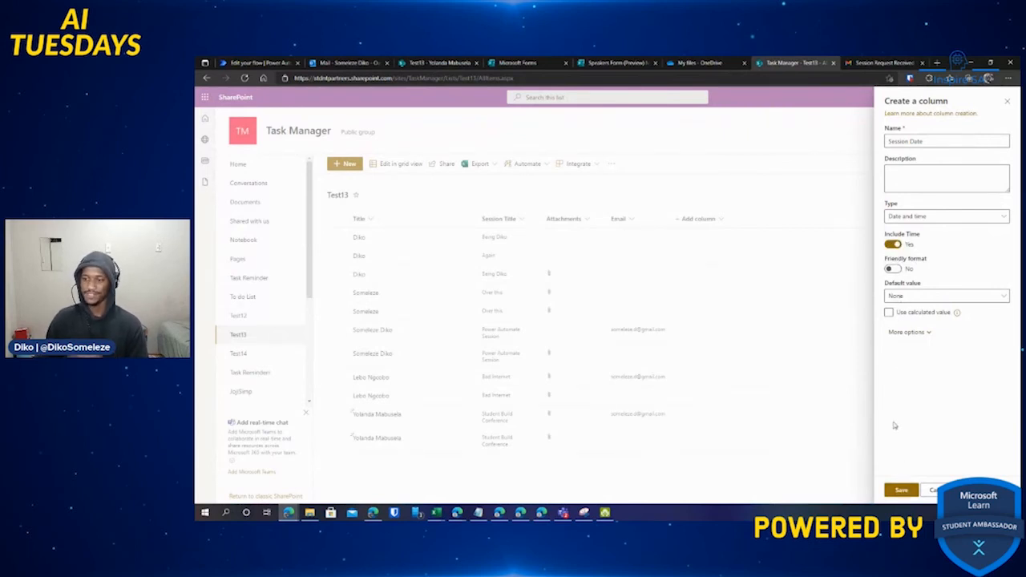
click(902, 490)
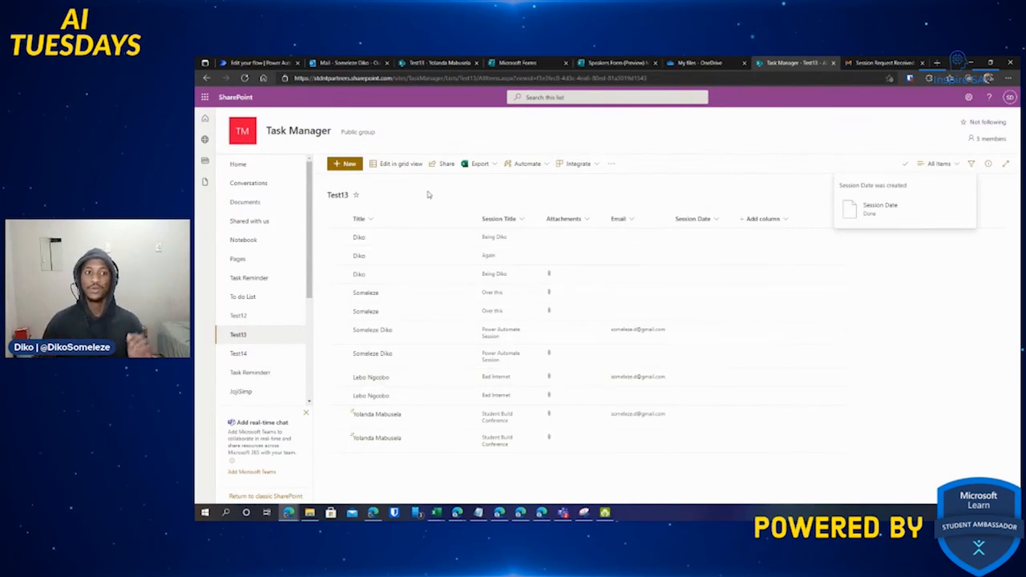
Step: In Power Automate, dismiss the app launcher and go from My flows to the Create page
click(265, 62)
click(517, 241)
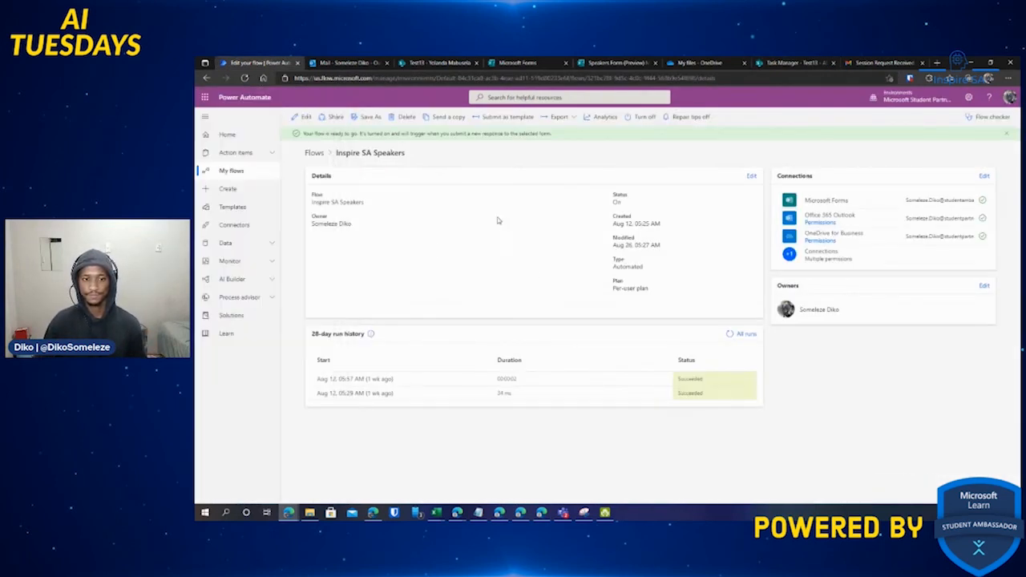
click(237, 177)
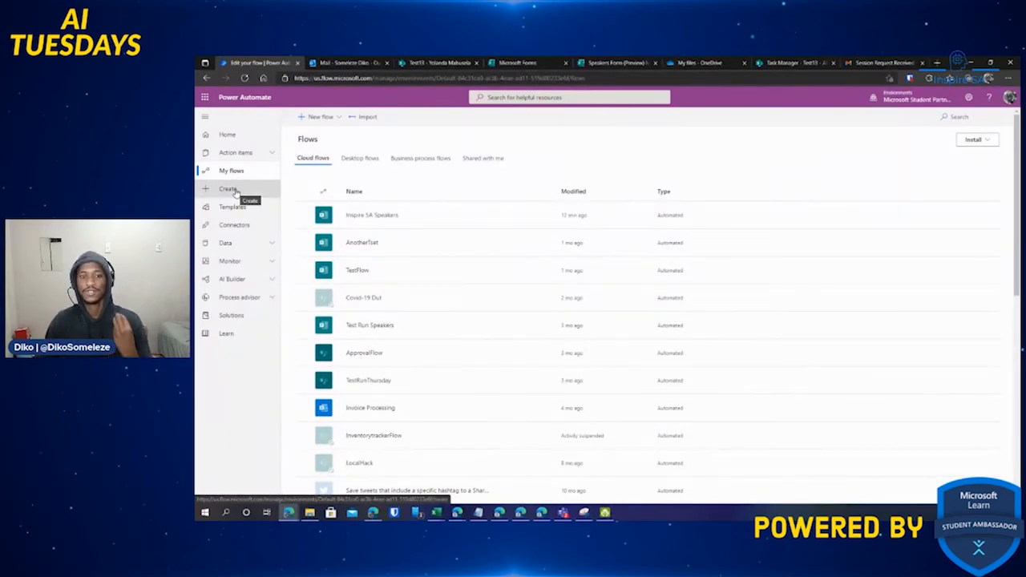
click(230, 189)
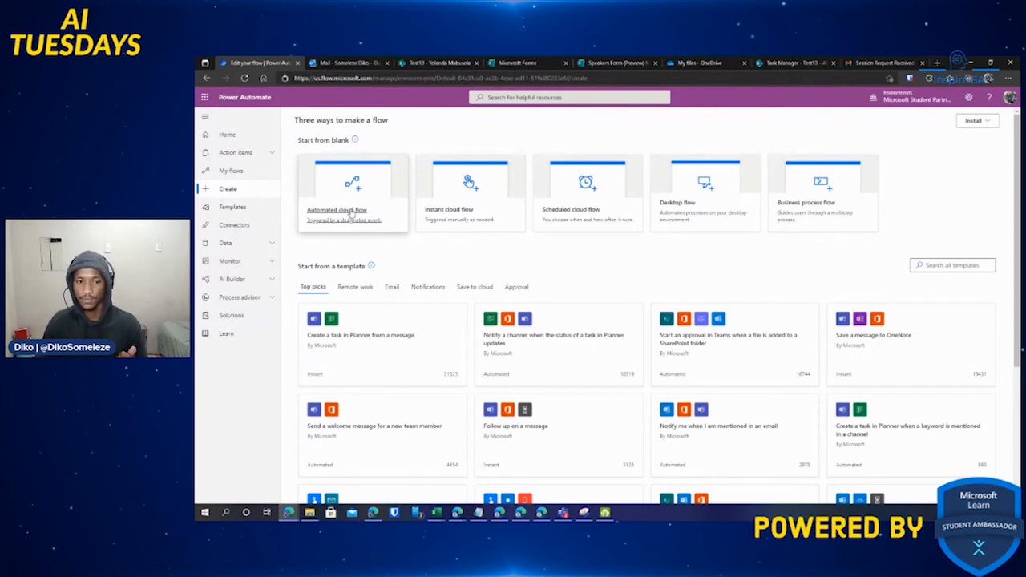
Step: Start an Automated cloud flow named 'Update Speakers', then return to the Test13 list
click(350, 213)
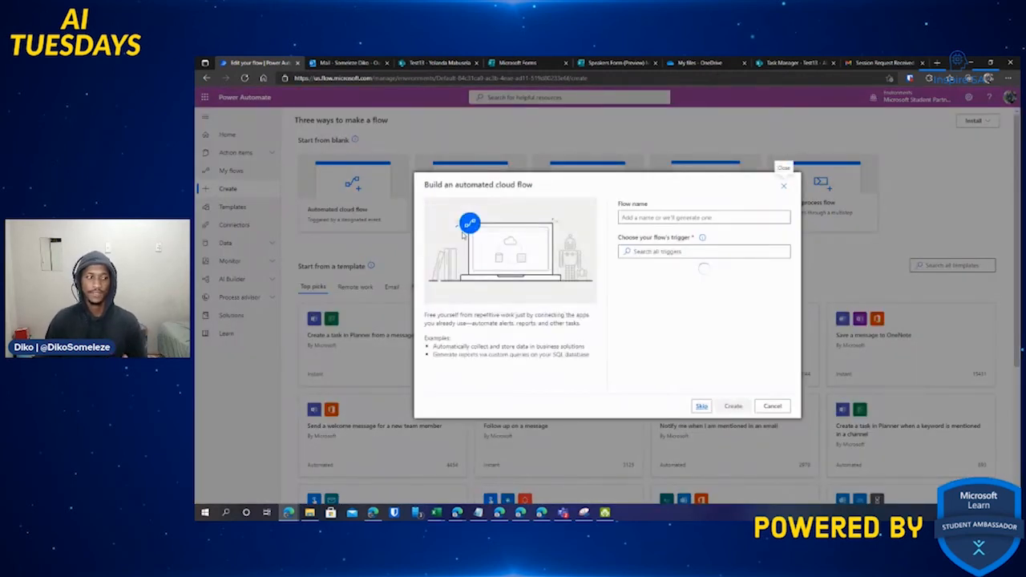
click(695, 218)
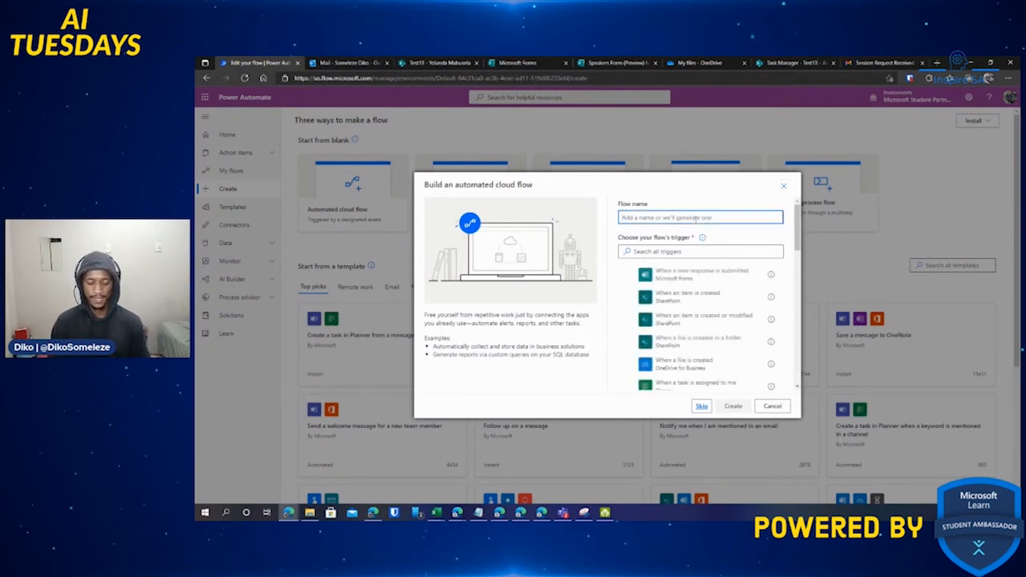
text(Update)
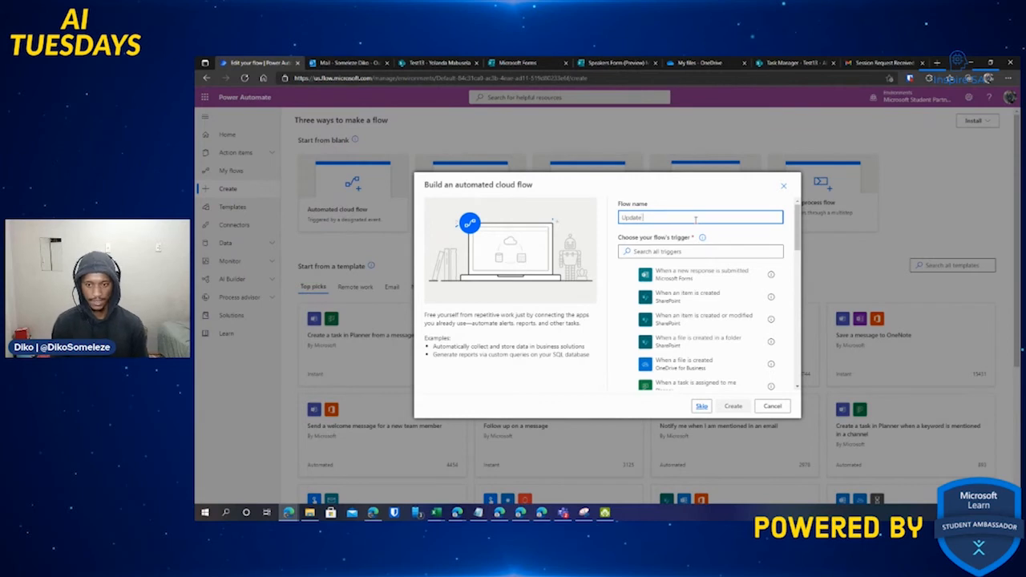
text( Speakers)
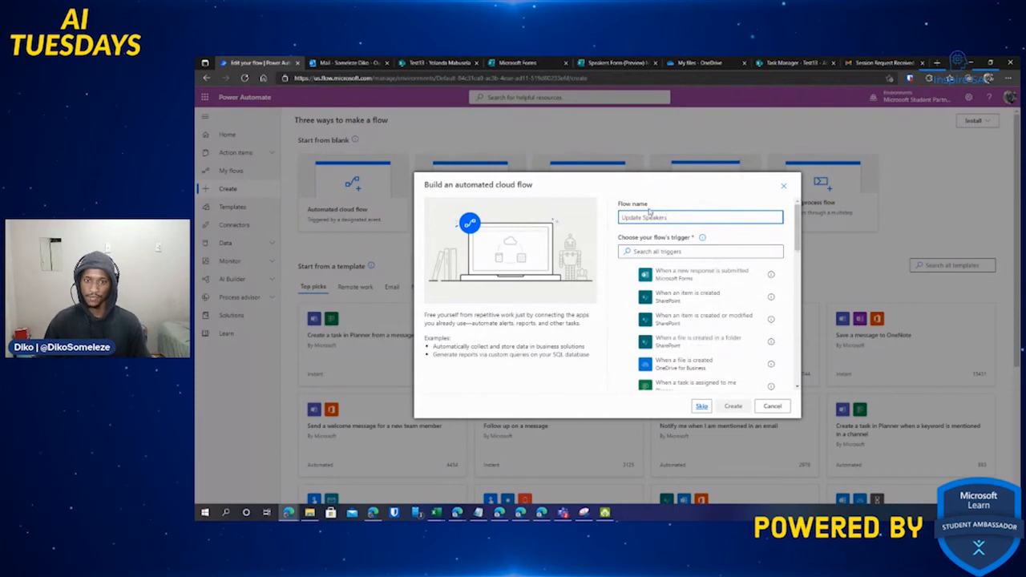
click(788, 62)
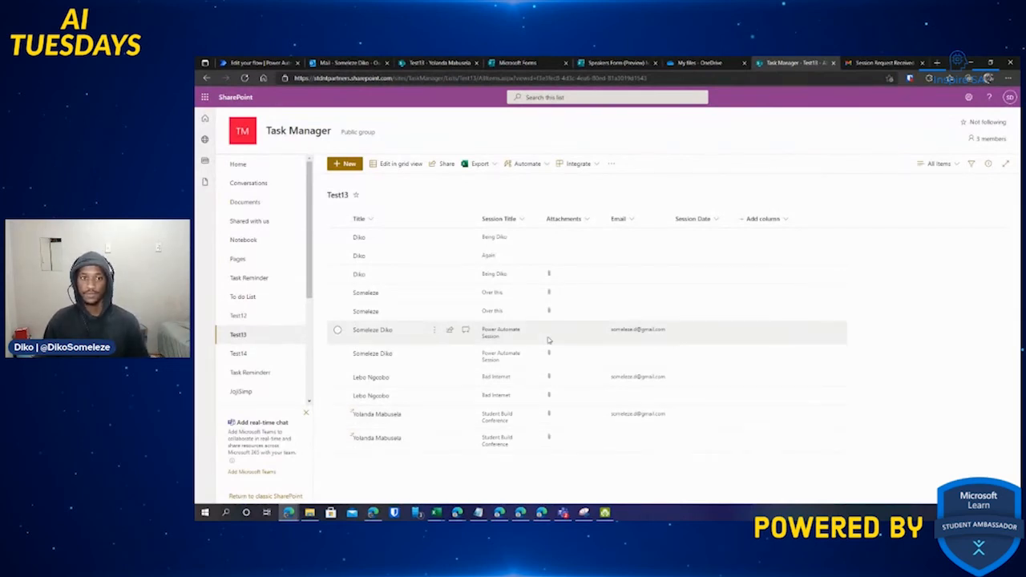
Step: Switch to the Gmail 'Session Request Received' email
click(882, 62)
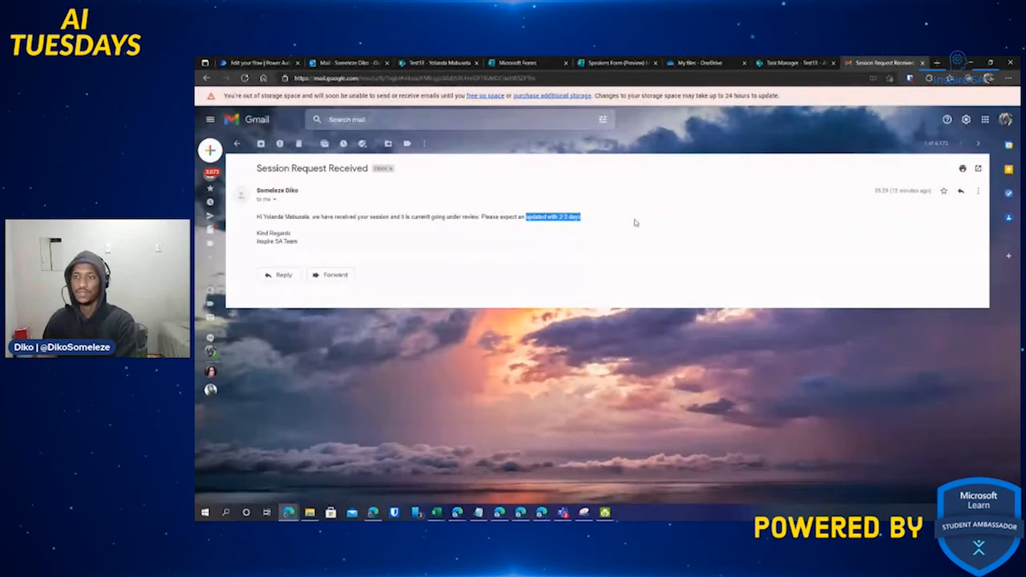
Step: Switch back to the SharePoint 'Task Manager - Test13' list
click(791, 63)
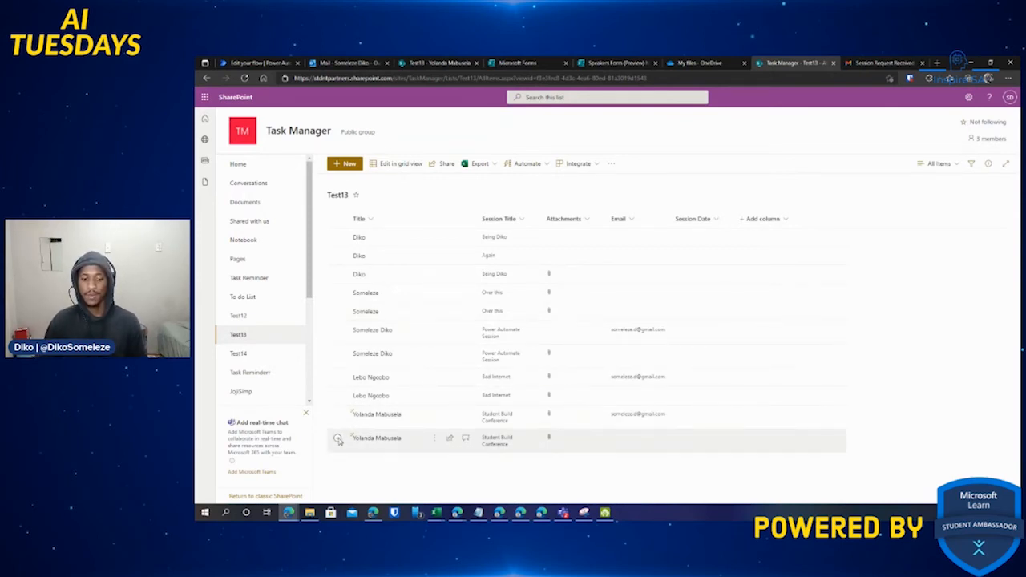
Step: Select and deselect Test13 entries for review, then return to the Update Speakers flow dialog
click(337, 439)
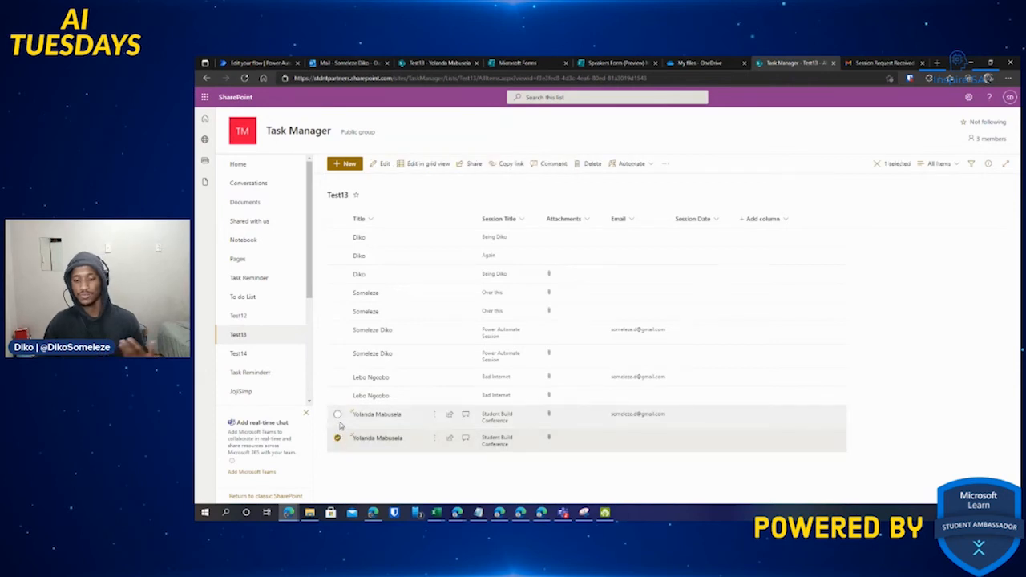
click(338, 414)
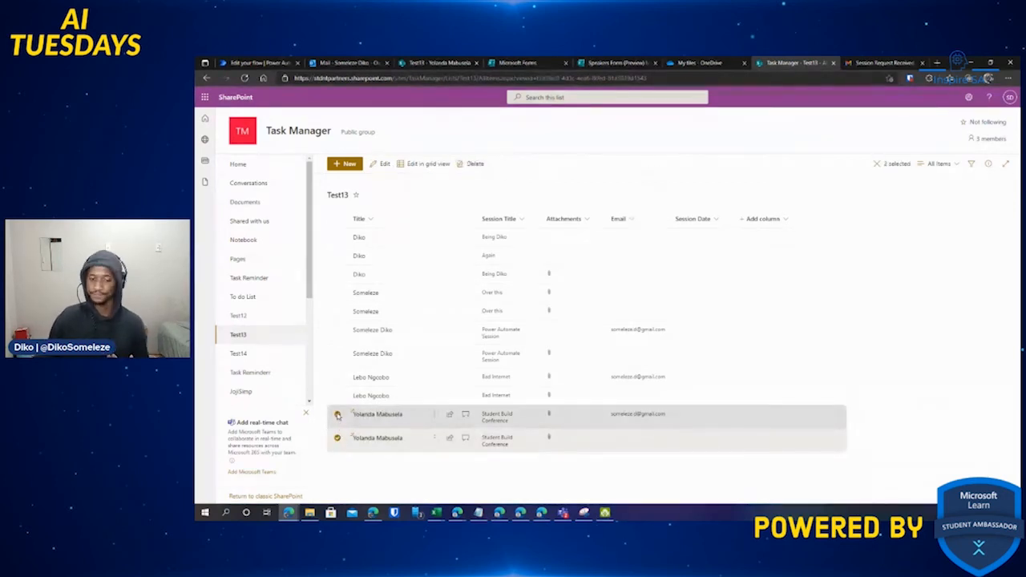
click(338, 438)
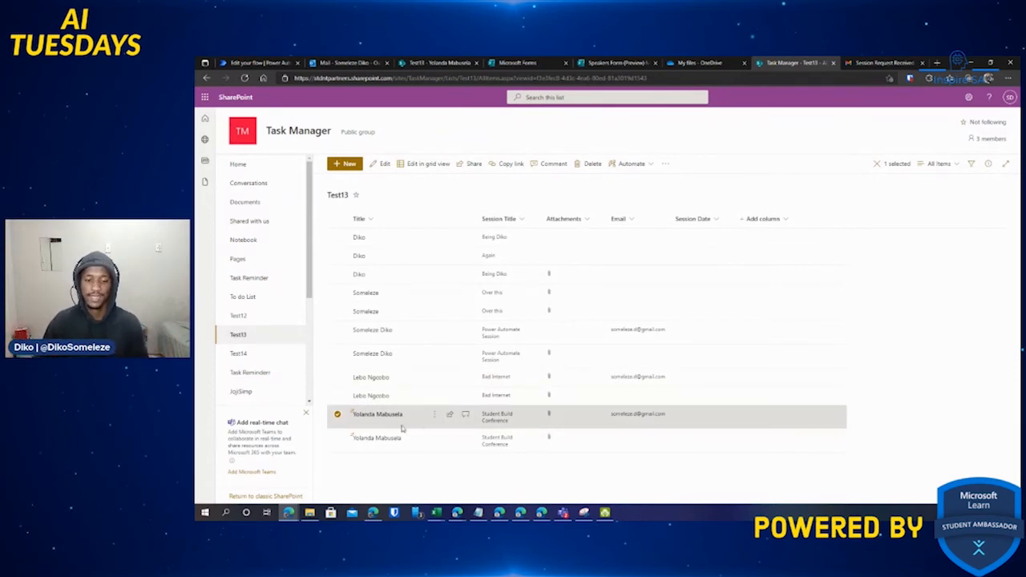
click(271, 62)
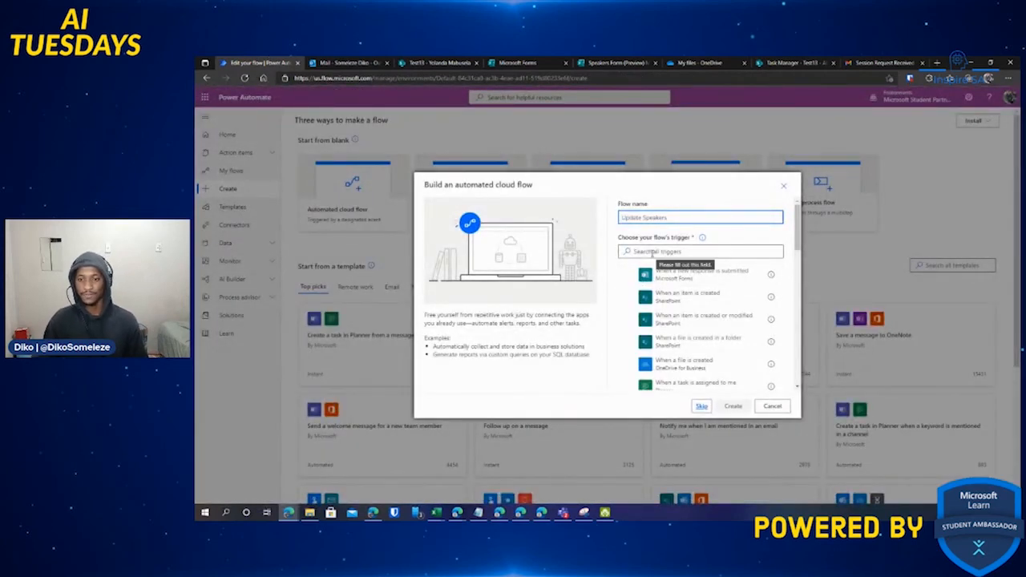
Step: Search the flow triggers for 'SharePoint' and scroll through the SharePoint trigger list
click(651, 252)
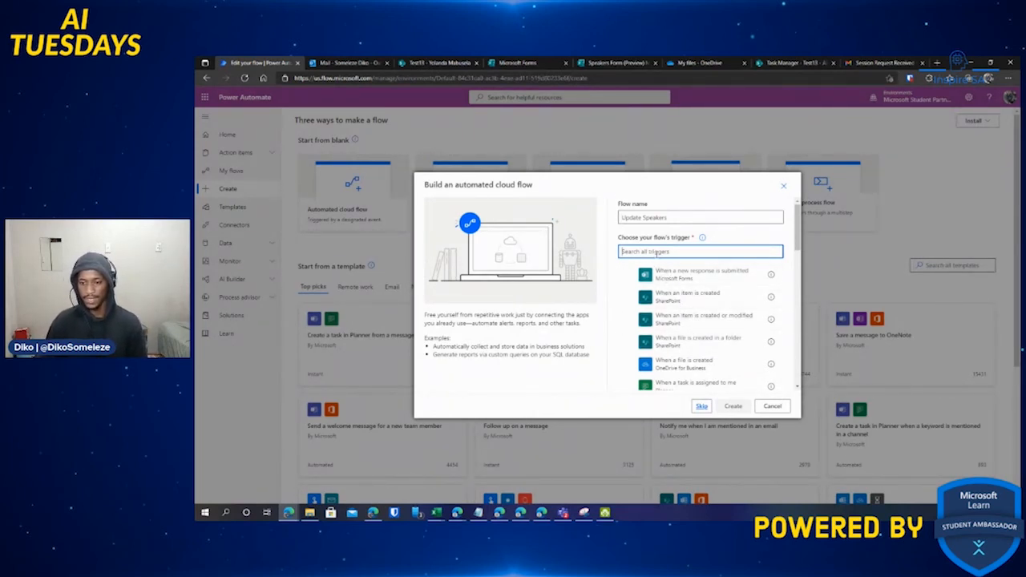
text(sah)
key(BackSpace)
key(BackSpace)
key(BackSpace)
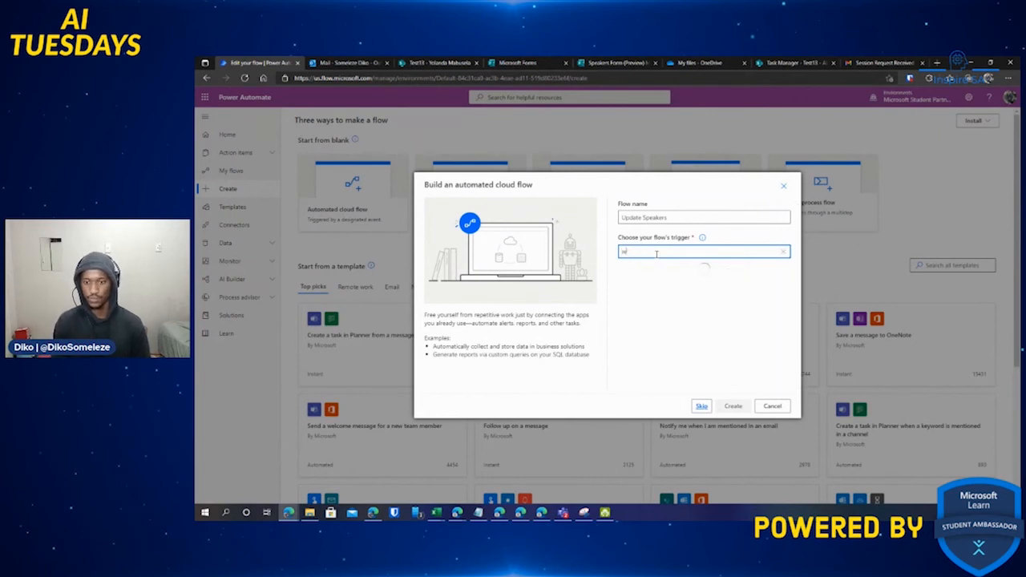
text(sharepoin)
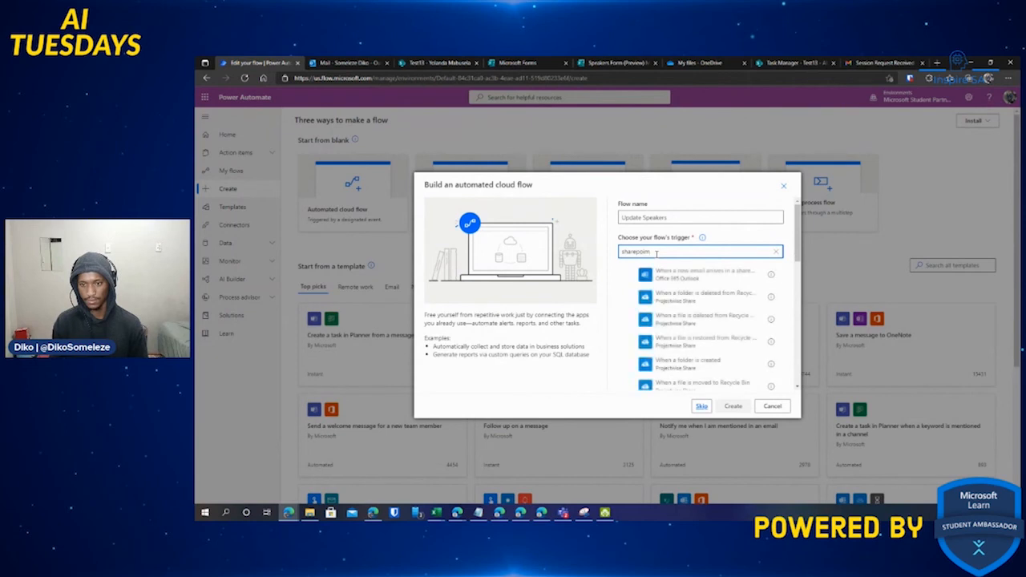
text(i)
key(BackSpace)
key(BackSpace)
key(BackSpace)
key(BackSpace)
key(BackSpace)
key(BackSpace)
key(BackSpace)
key(BackSpace)
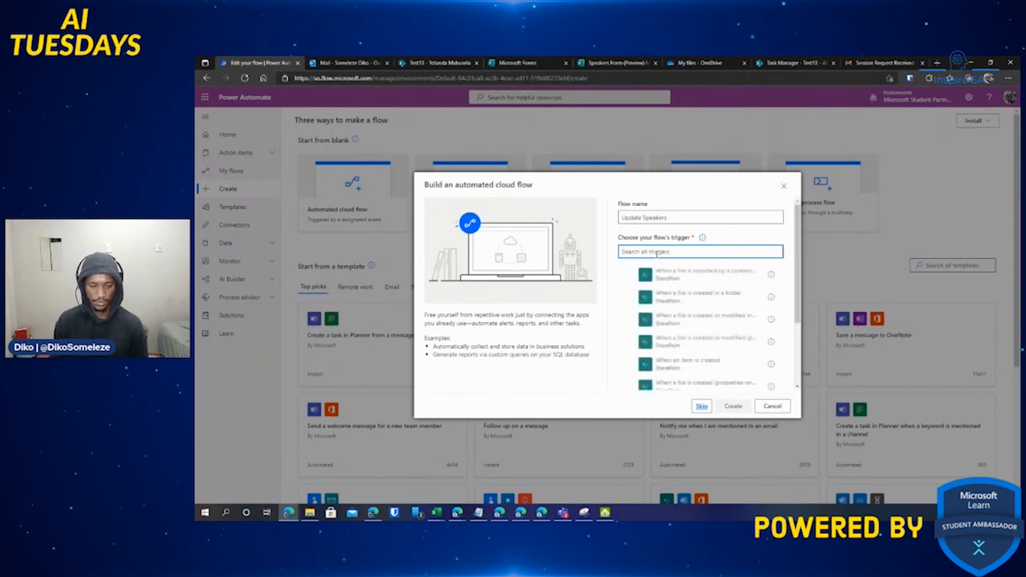
text(Share)
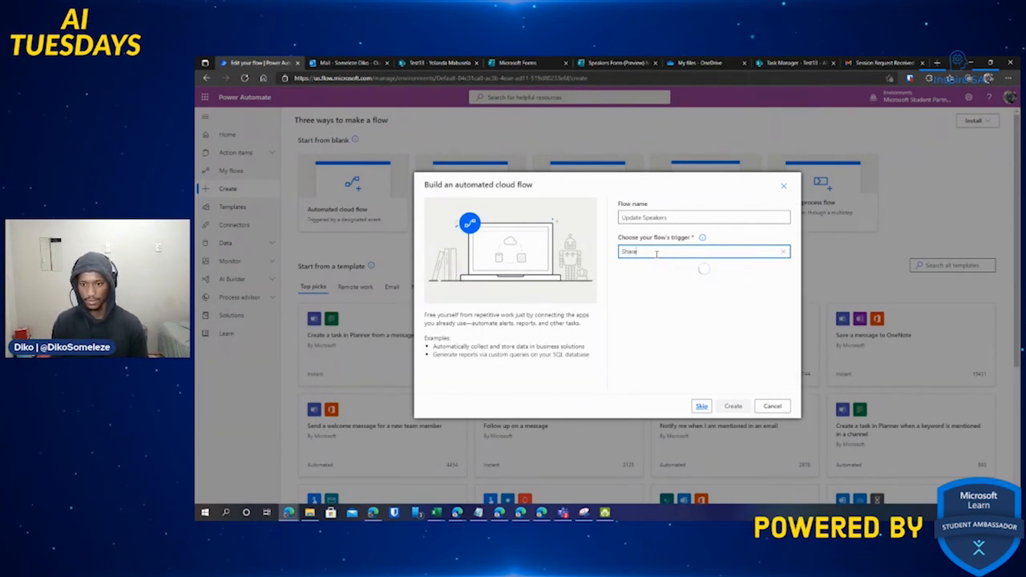
text(Point)
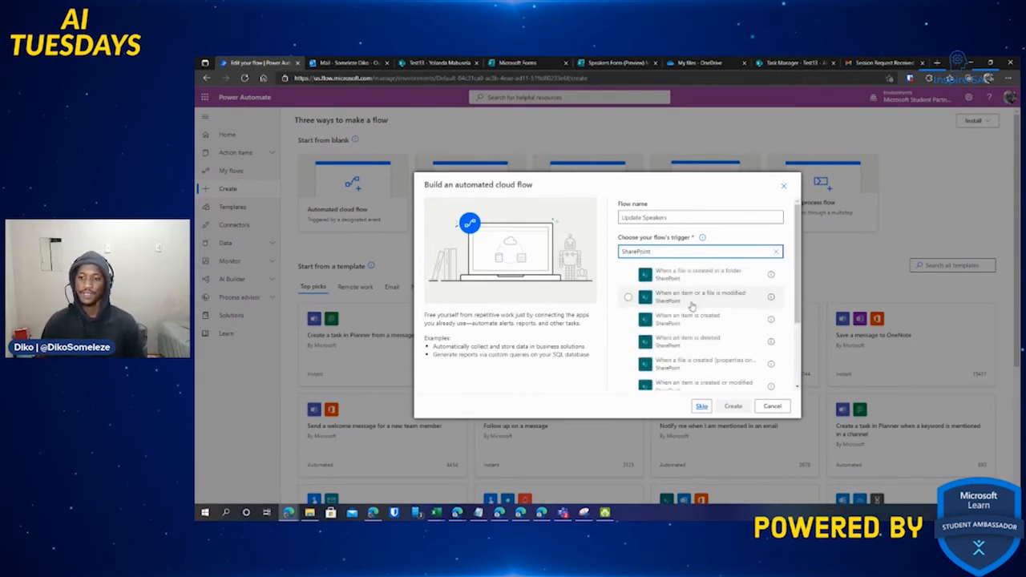
scroll(698, 345, down, 1)
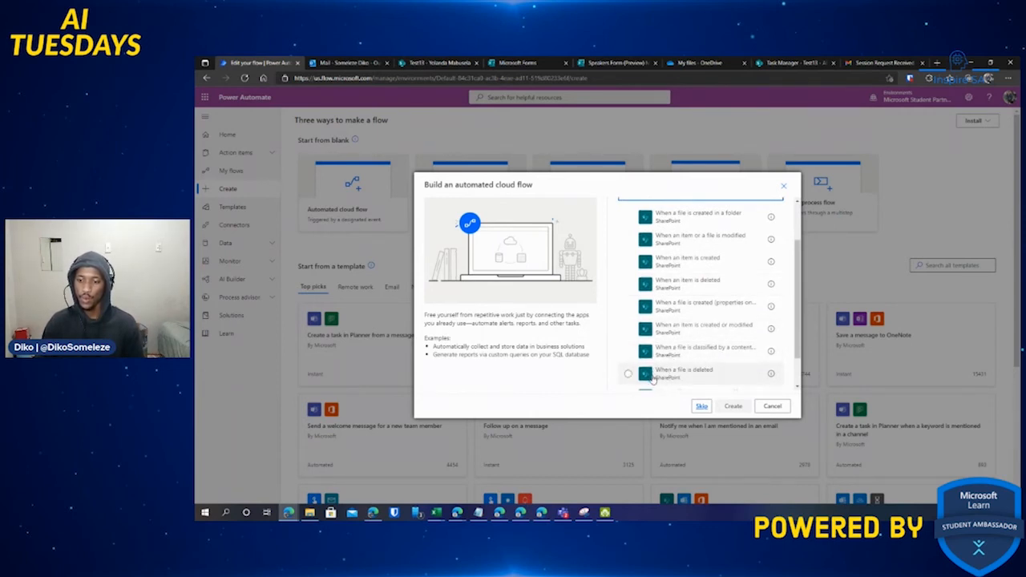
scroll(685, 357, down, 1)
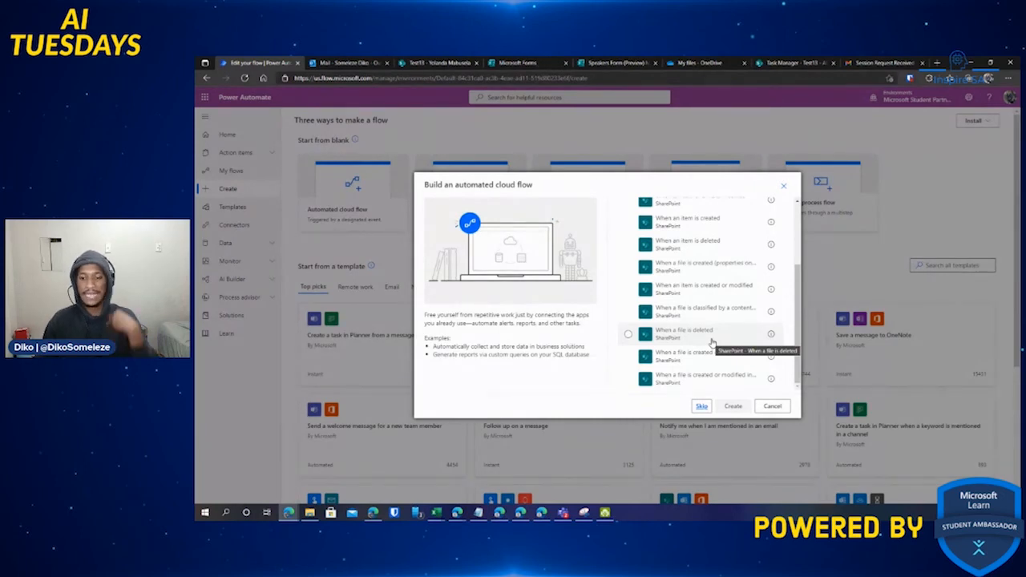
Step: Glance at the Test13 list, then return to the SharePoint trigger results
click(794, 62)
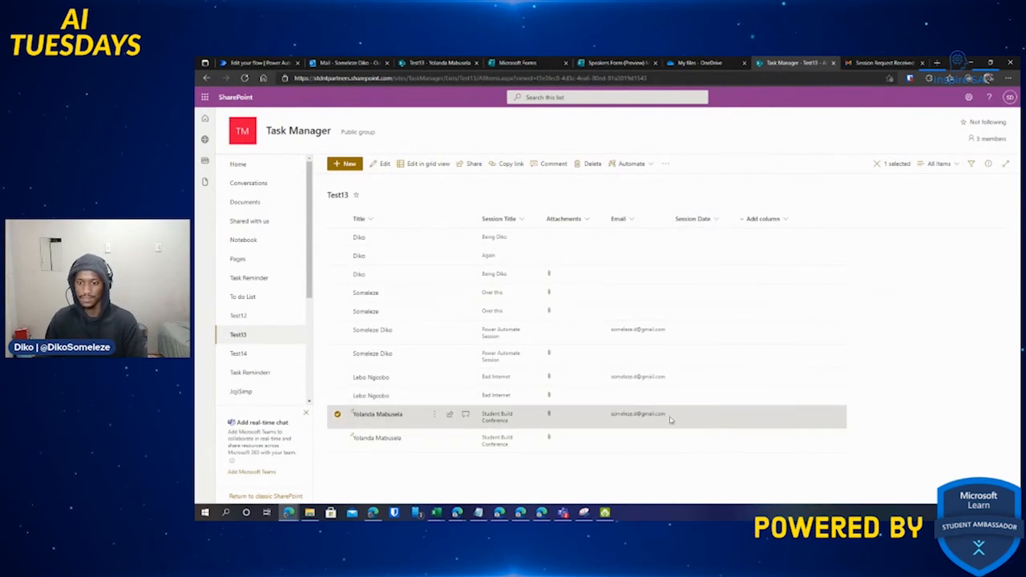
click(252, 63)
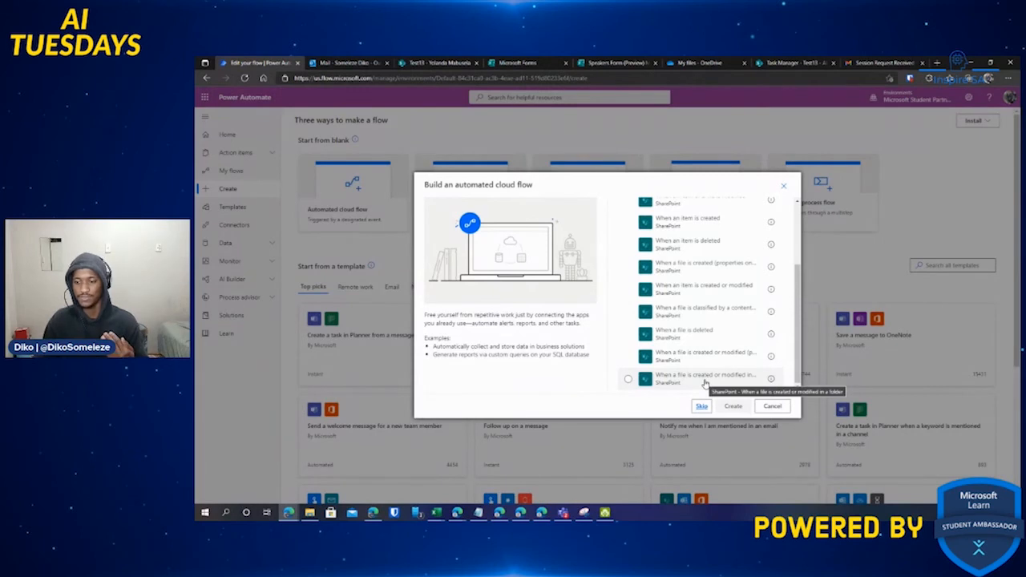
mouse_move(796, 357)
mouse_down()
mouse_move(796, 275)
mouse_move(792, 341)
mouse_up()
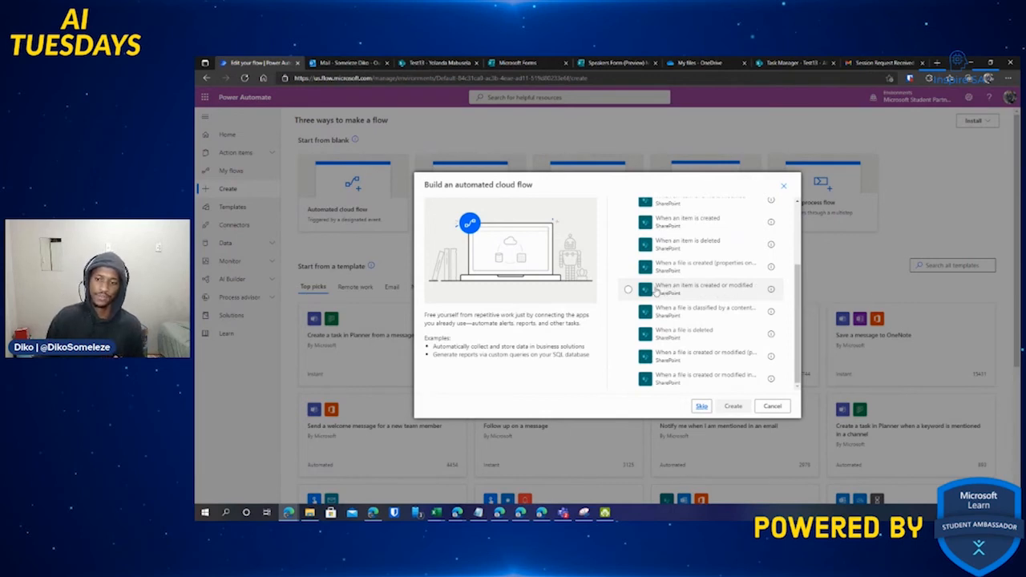
Step: Choose the 'When an item is created or modified' trigger, then check Test13 and the New Speaker Alert email
click(628, 291)
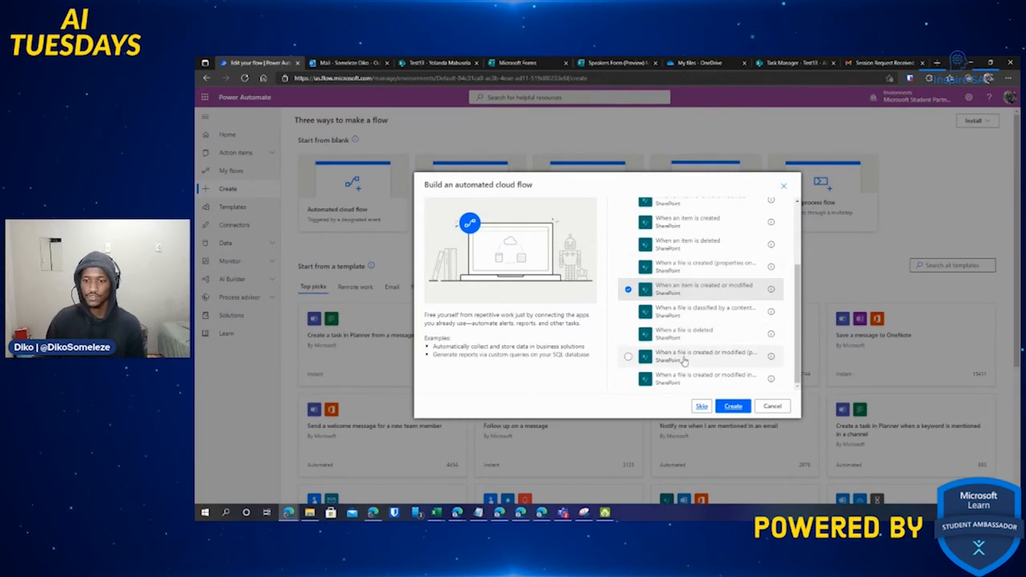
scroll(684, 361, up, 2)
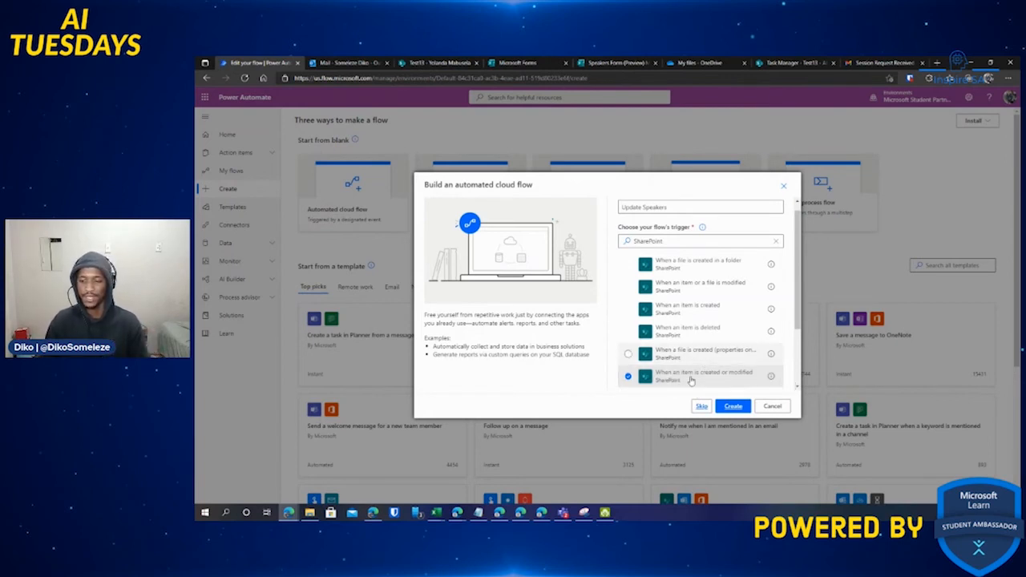
scroll(670, 337, down, 1)
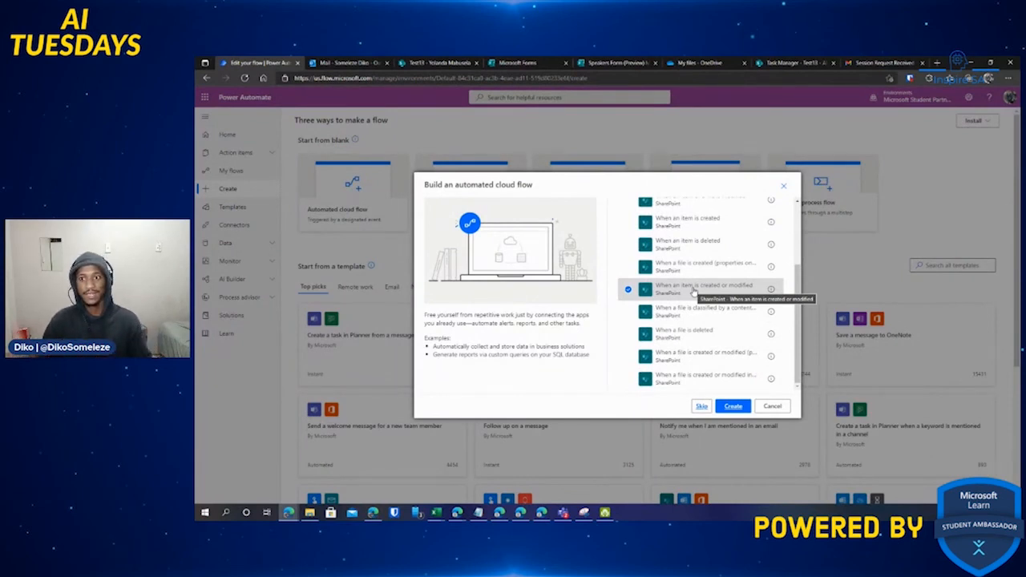
click(768, 63)
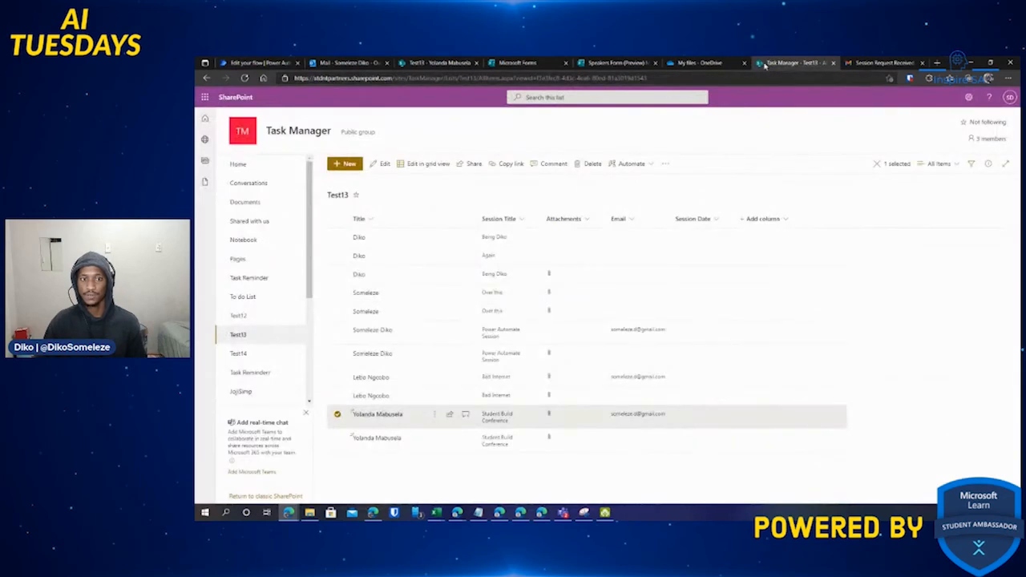
click(350, 63)
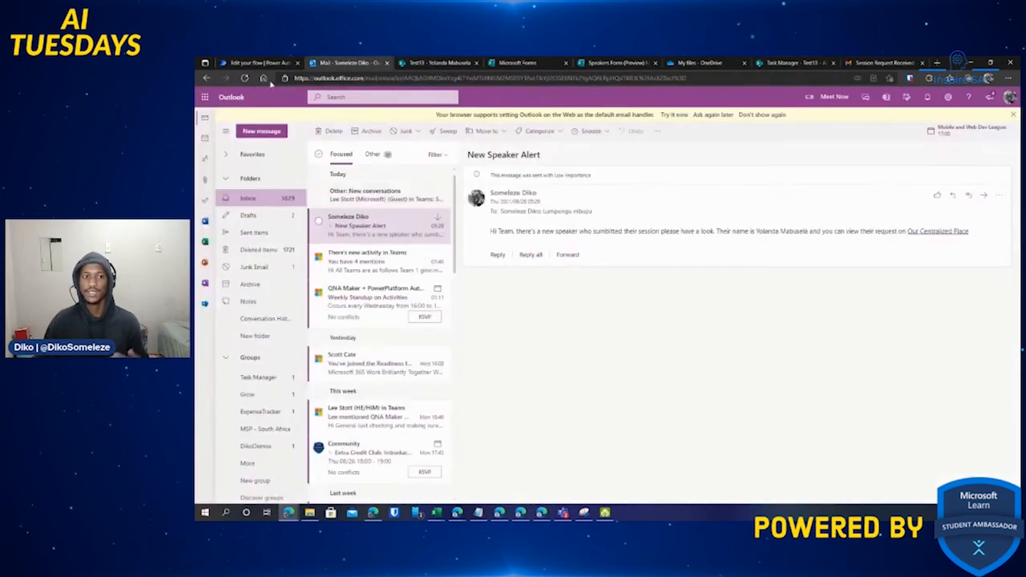
Step: Switch back to Power Automate, where the Update Speakers flow starts with the SharePoint 'When an item is created or modified' trigger
click(258, 62)
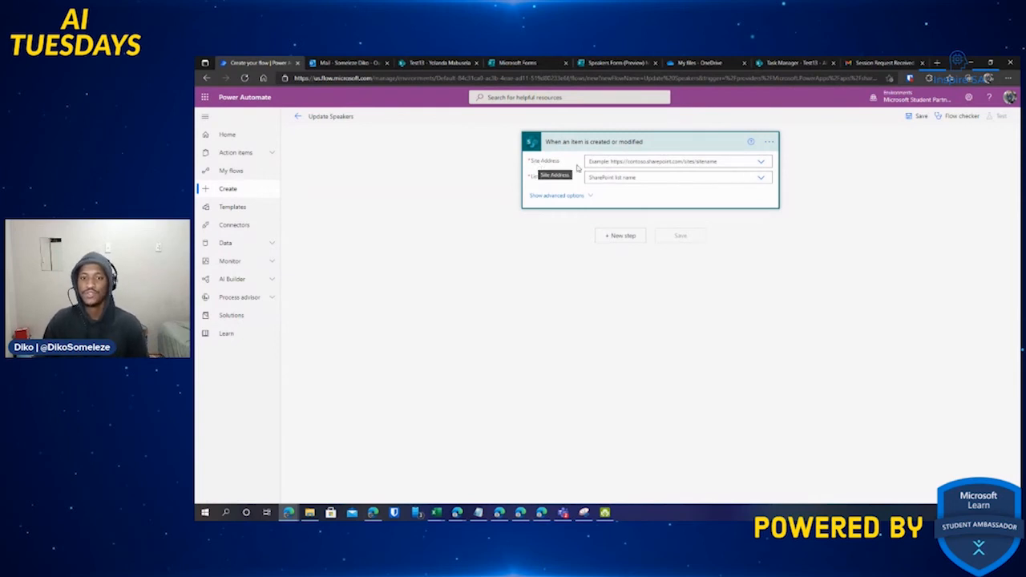
Step: Set the trigger's Site Address to Task Manager and List Name to Test13, then add a new step
click(761, 163)
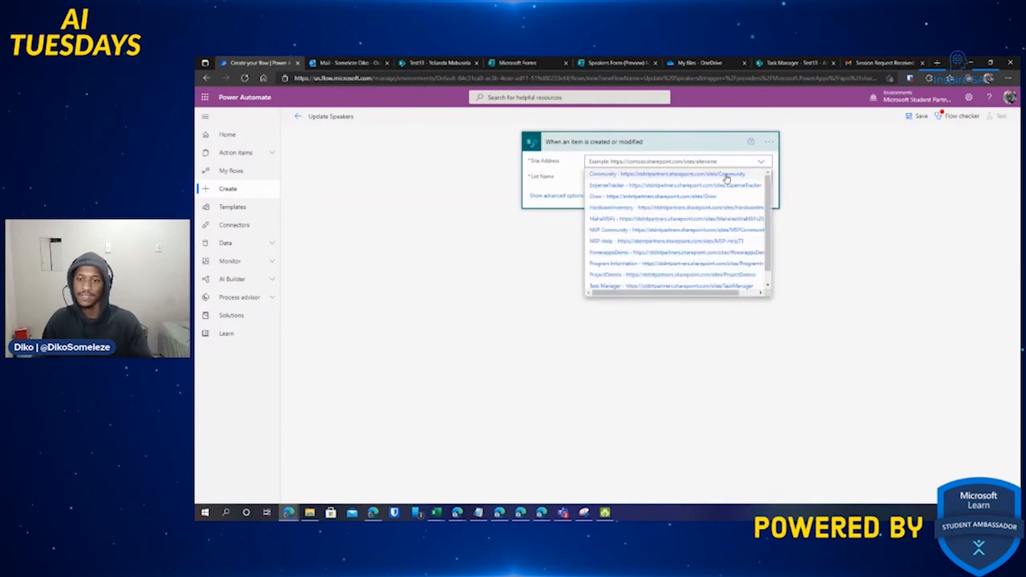
scroll(682, 238, down, 3)
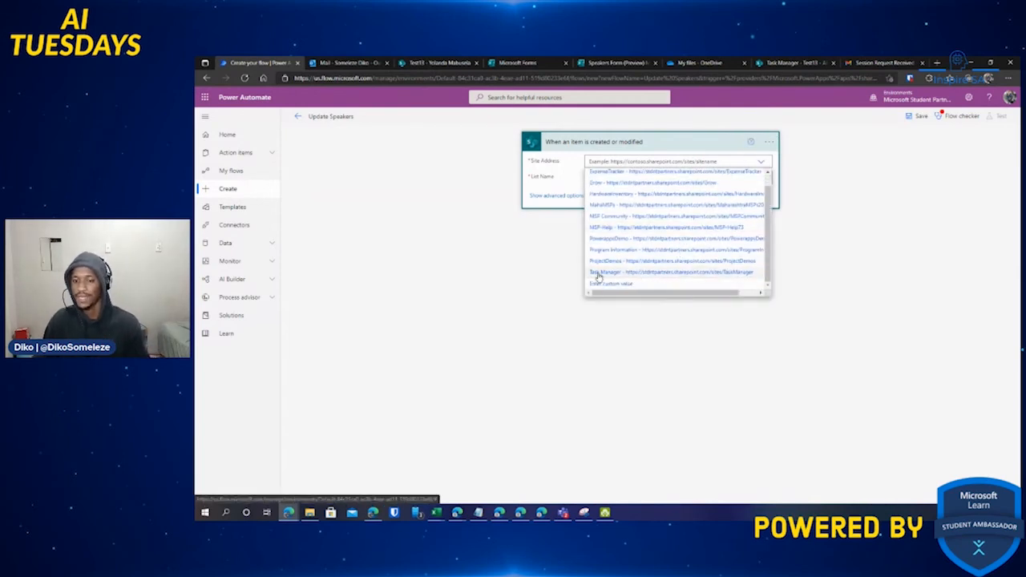
click(642, 273)
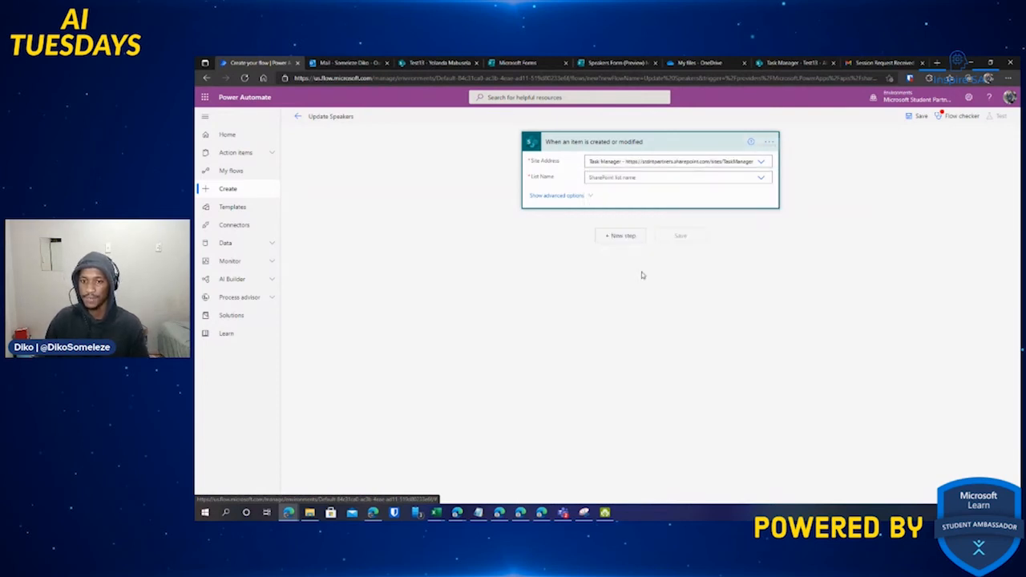
click(761, 179)
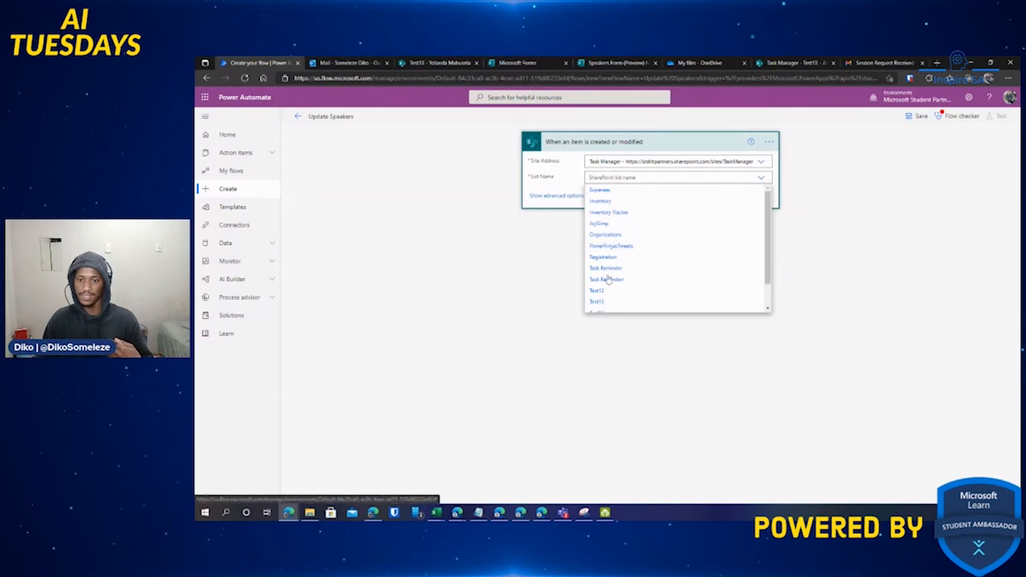
click(603, 301)
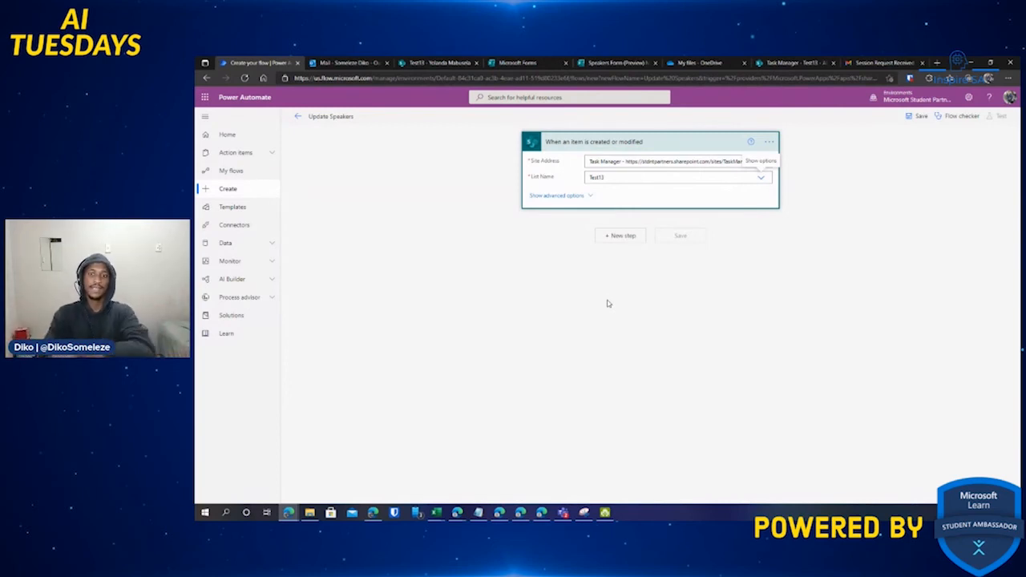
click(622, 237)
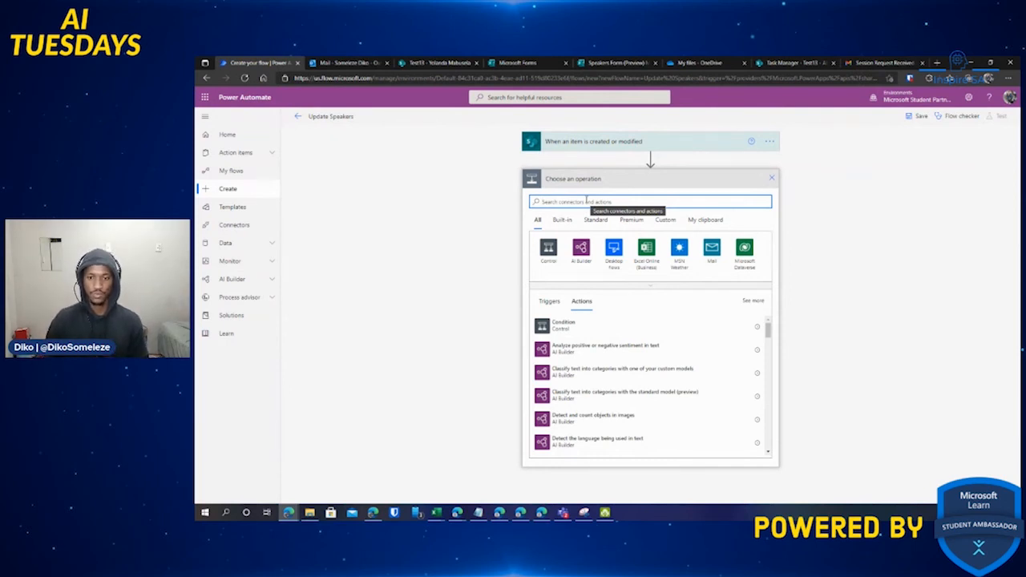
Step: Add the Excel Online (Business) 'Update a row' action after the SharePoint trigger
text(c)
key(BackSpace)
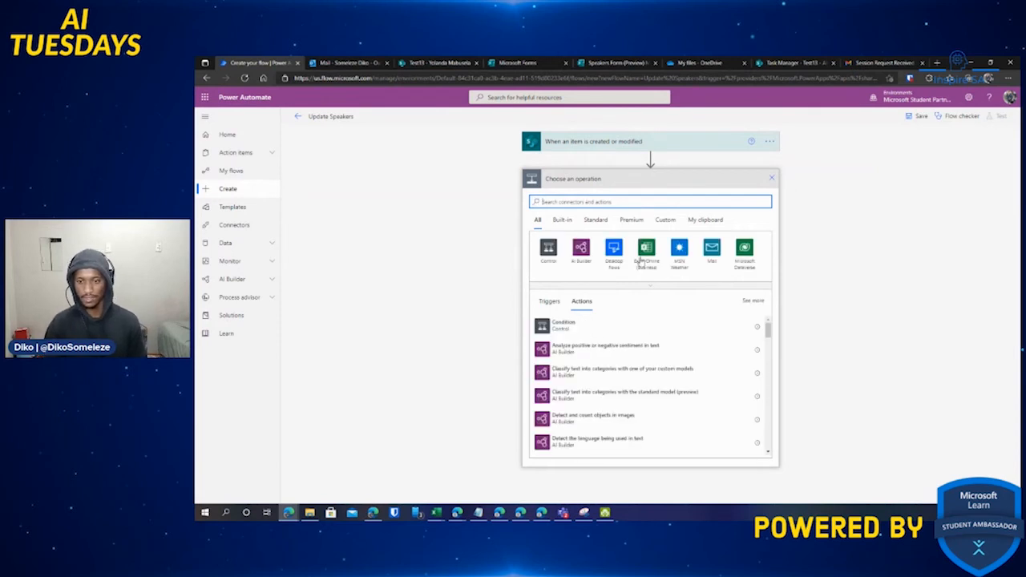
click(645, 257)
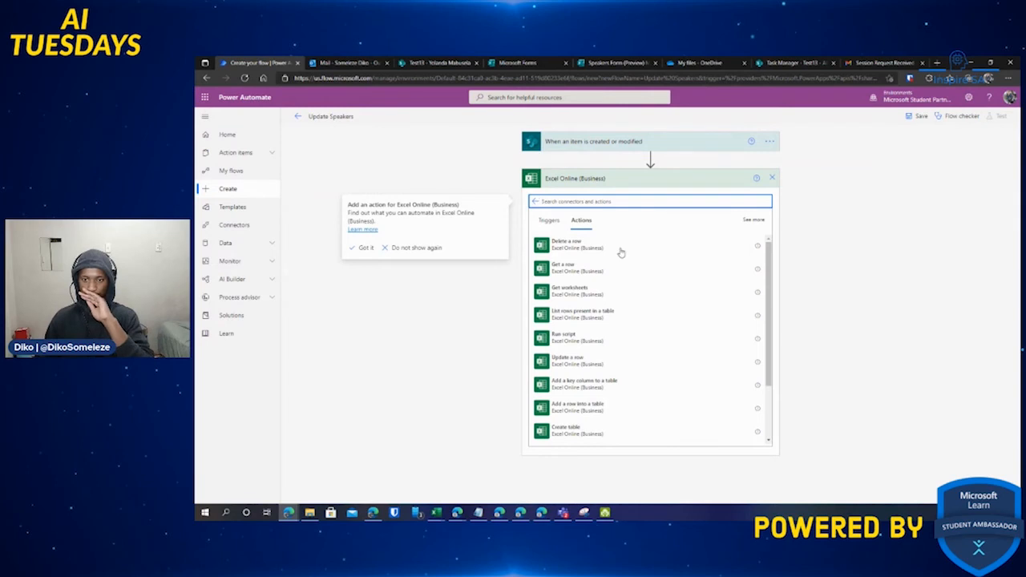
click(714, 65)
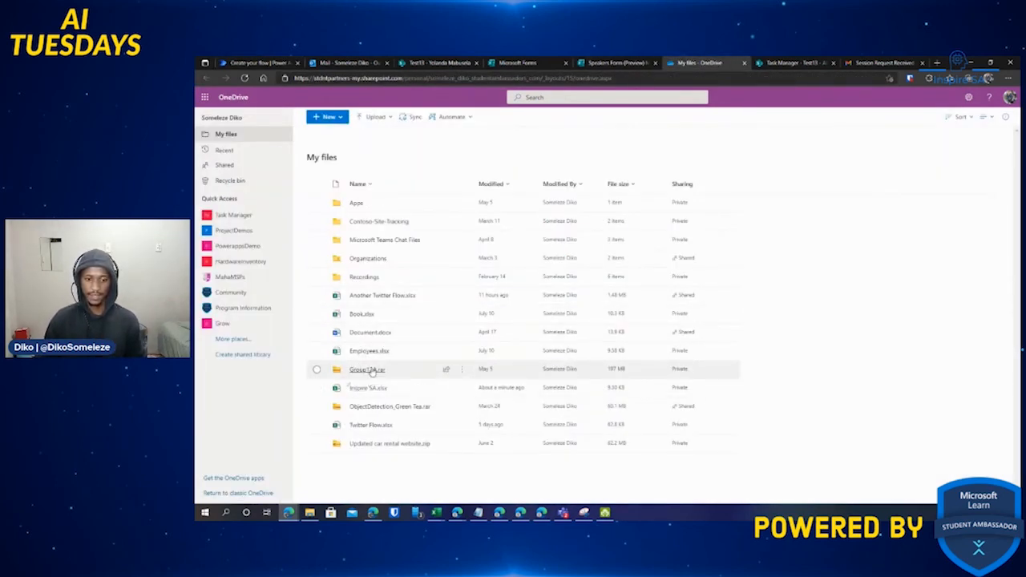
mouse_move(371, 390)
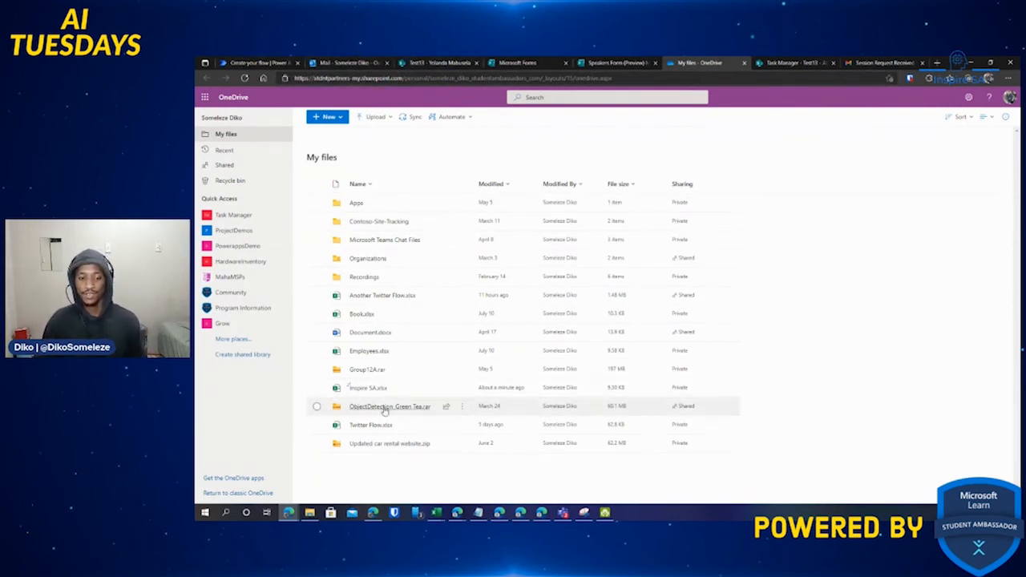
click(253, 62)
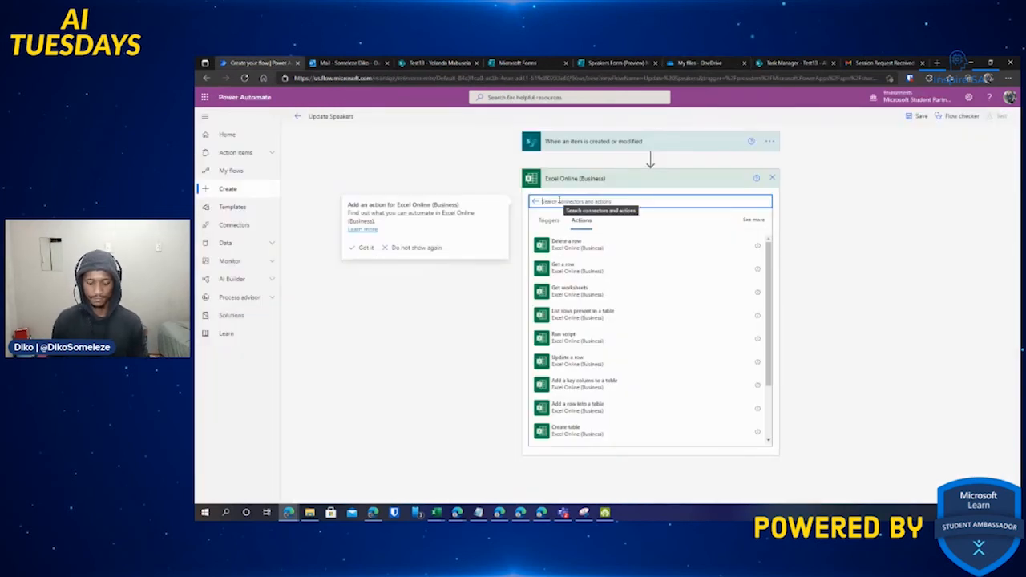
text(upd)
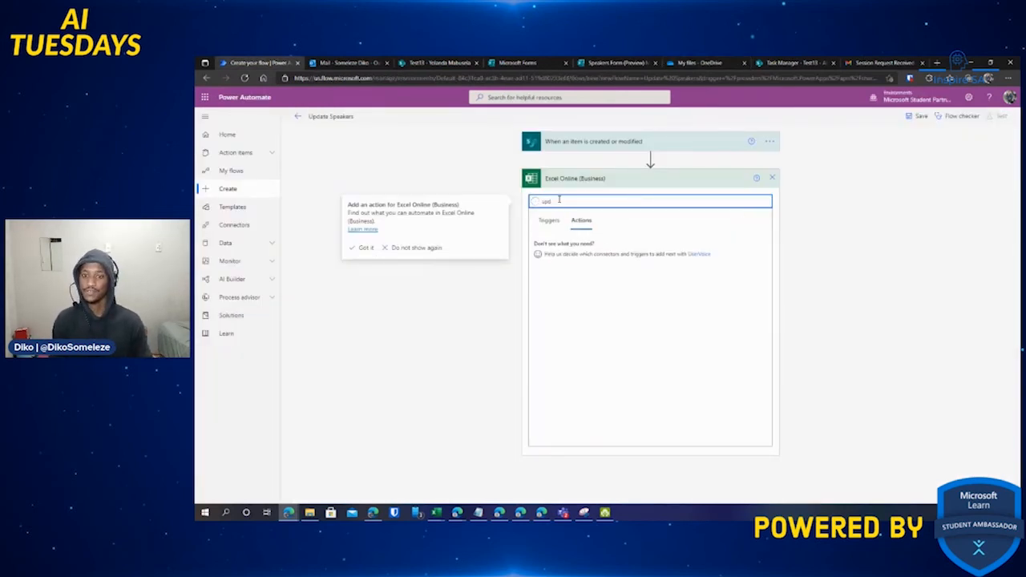
text(ate)
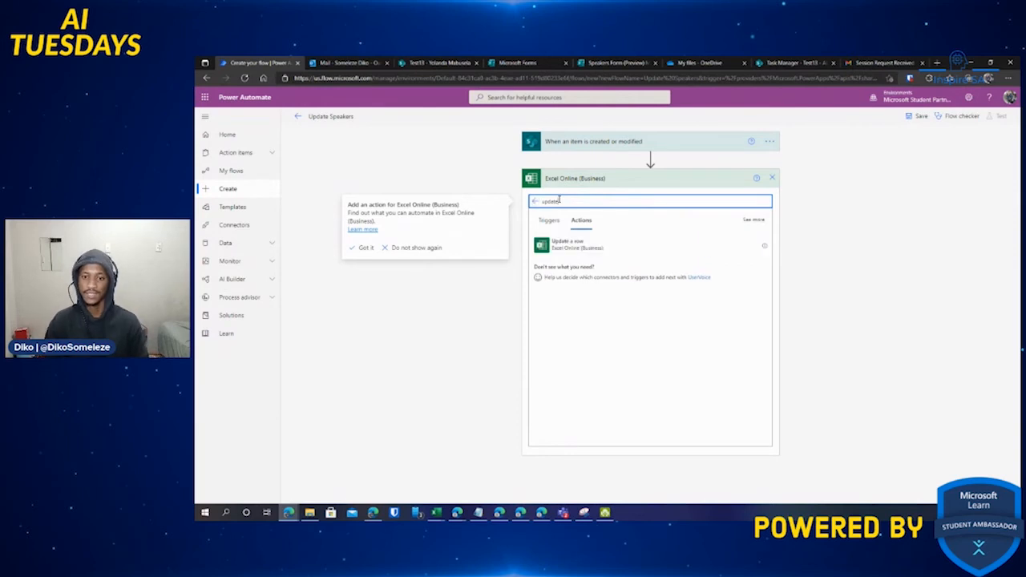
click(578, 251)
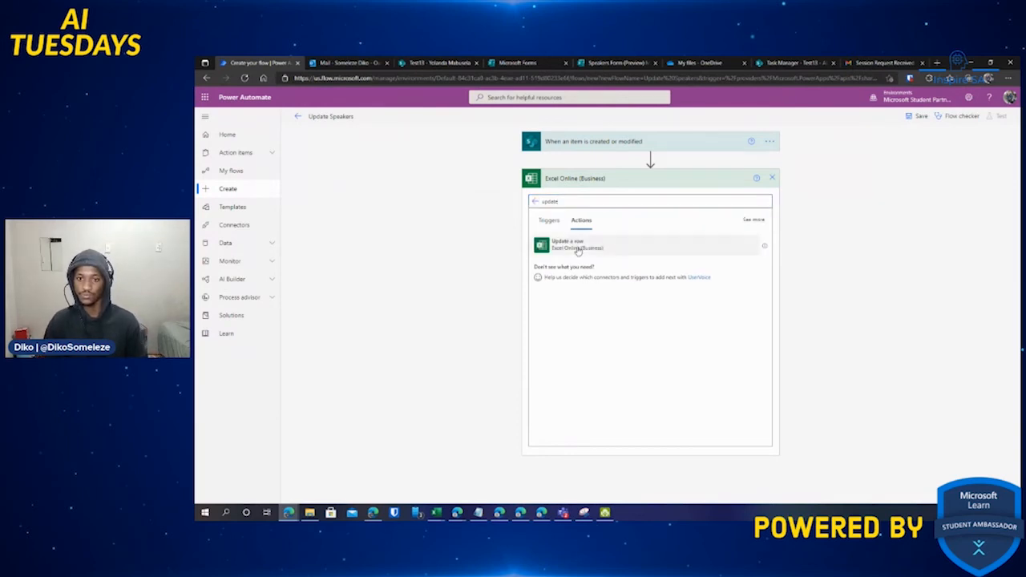
click(577, 248)
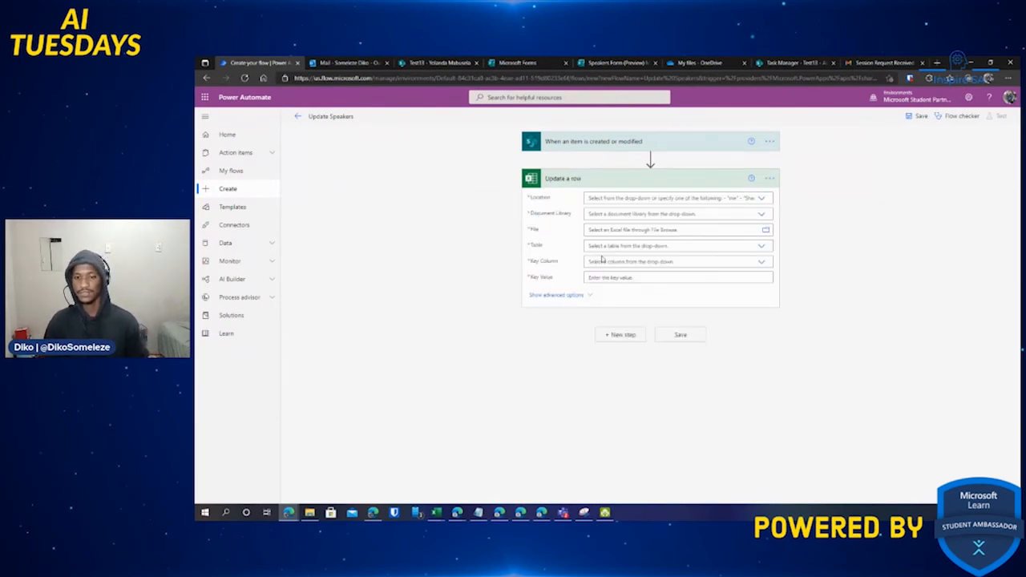
Step: Delete the 'Update a row' step and confirm the deletion with OK
click(770, 179)
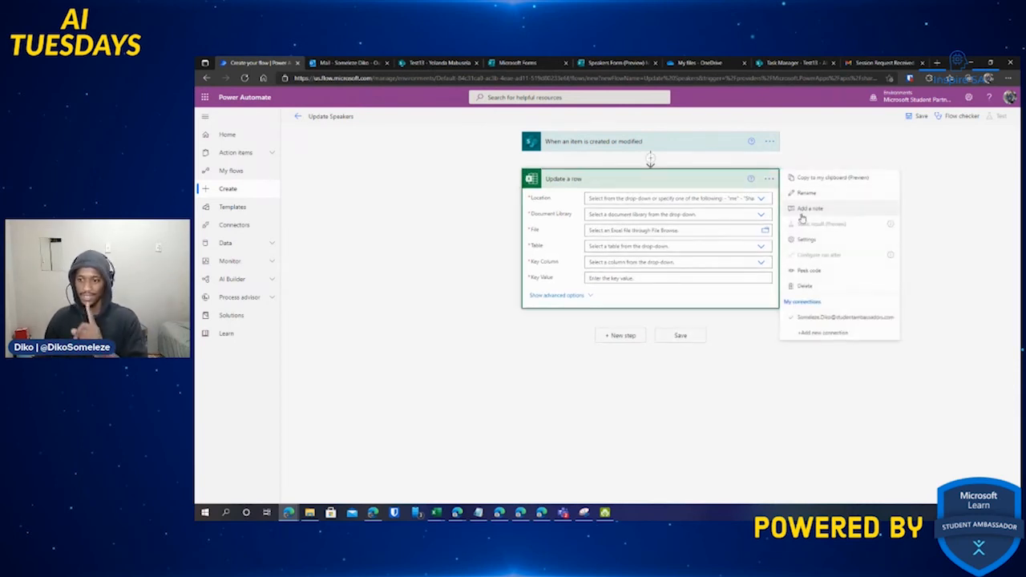
click(808, 284)
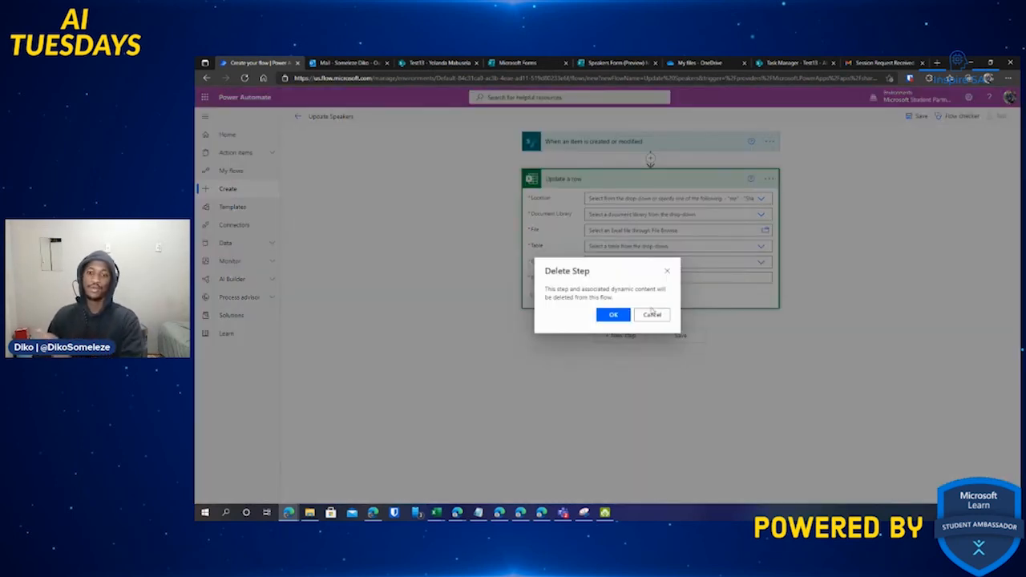
click(625, 317)
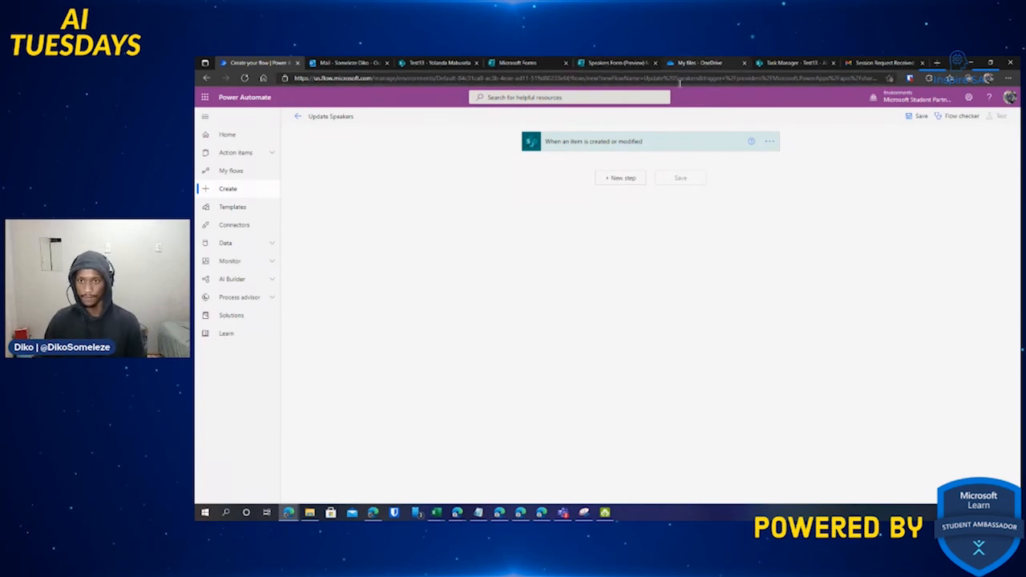
Step: Add the Excel Online 'Add a row into a table' action after the trigger
click(619, 178)
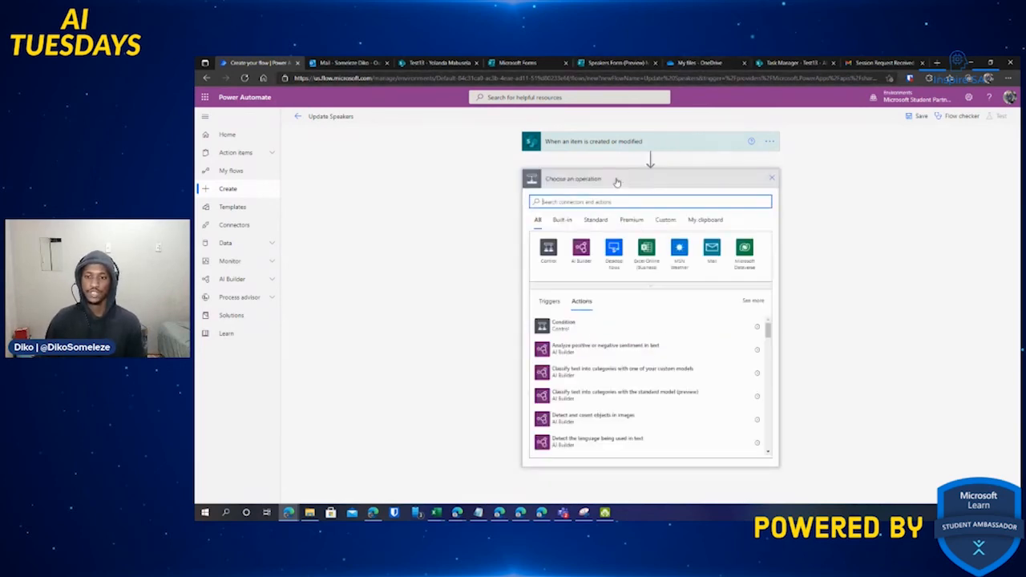
click(647, 257)
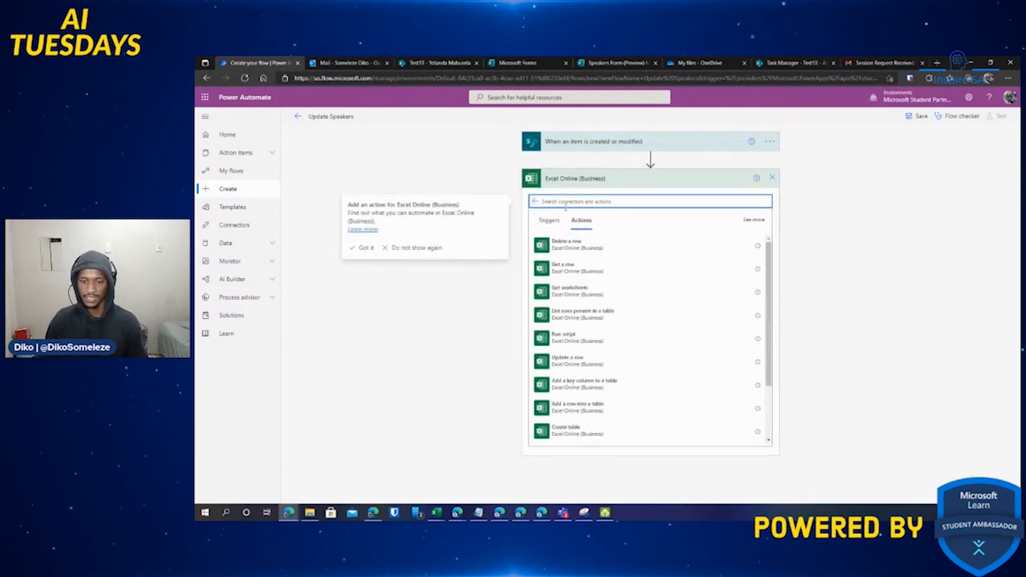
click(566, 202)
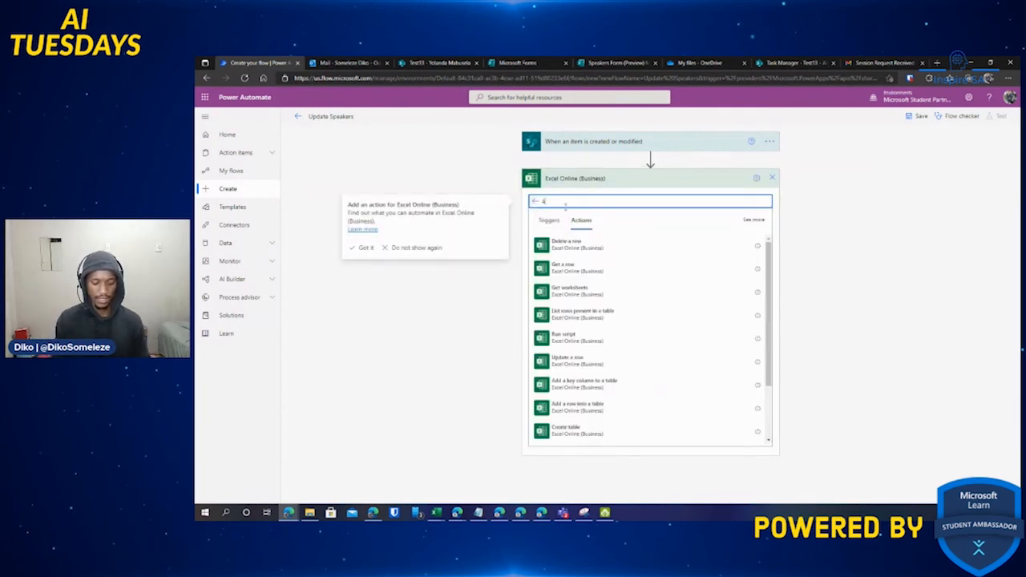
text(Add)
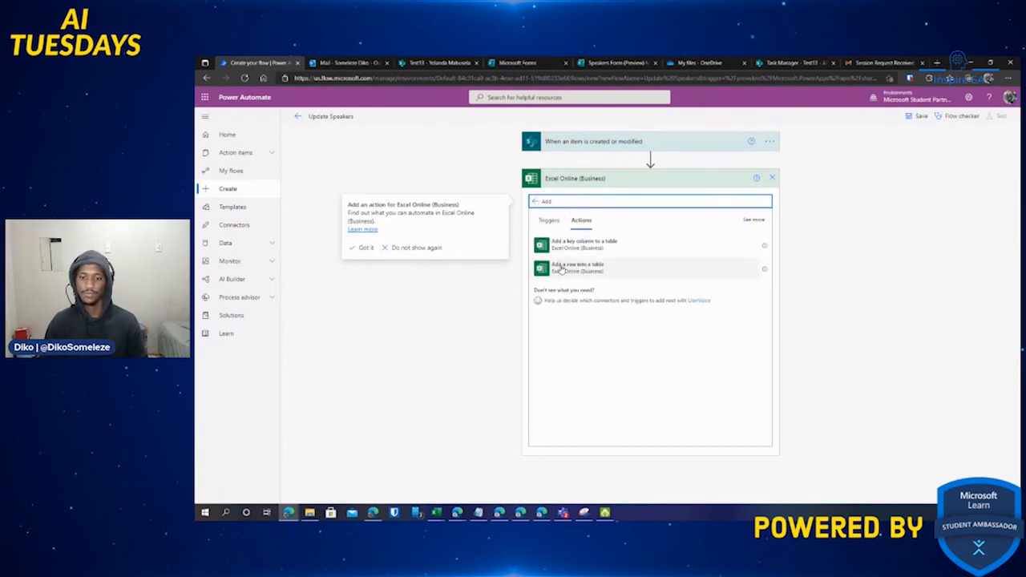
click(600, 275)
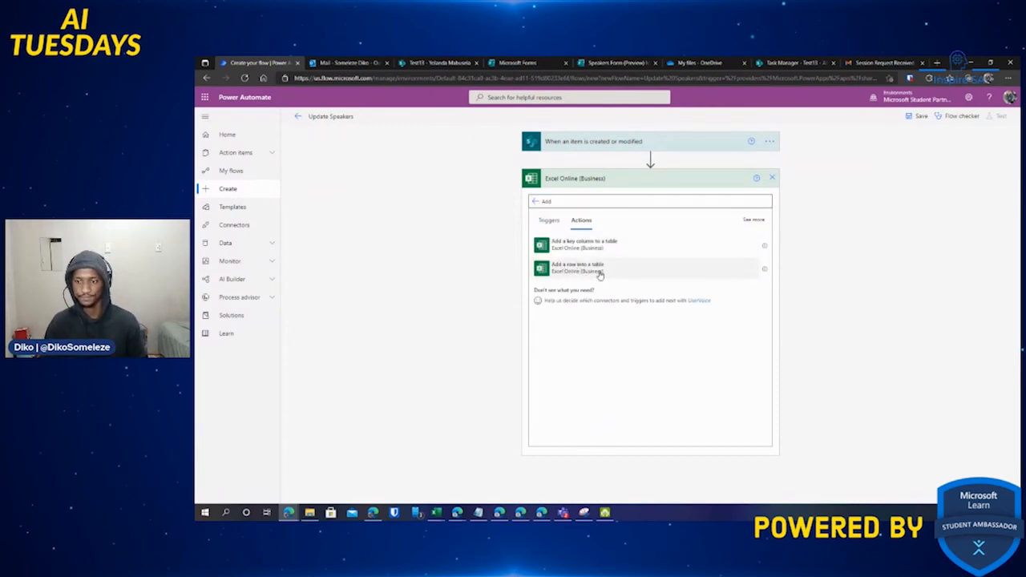
click(600, 275)
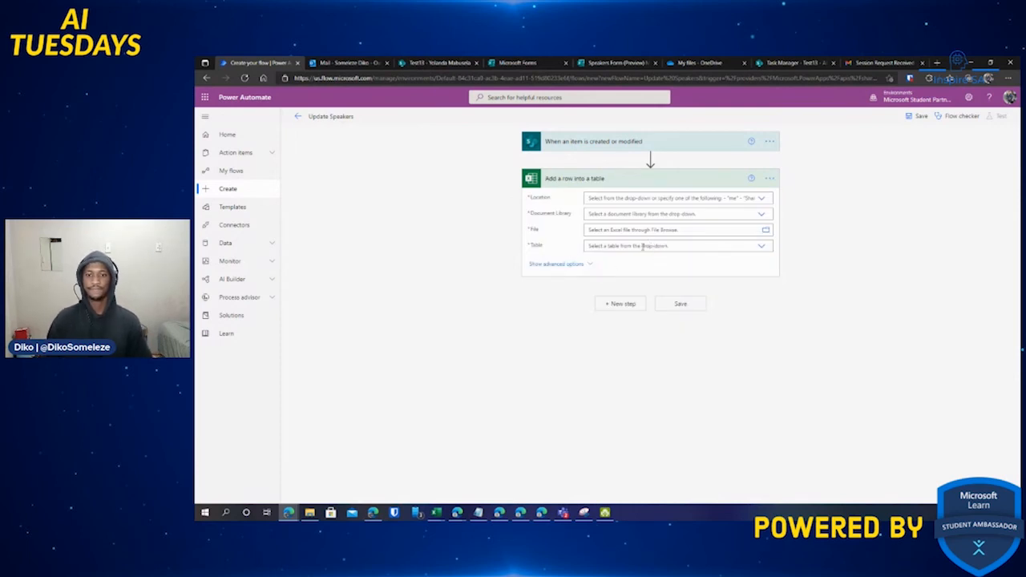
Step: Point the action at OneDrive for Business, workbook Inspire SA.xlsx, table Sessions
click(763, 199)
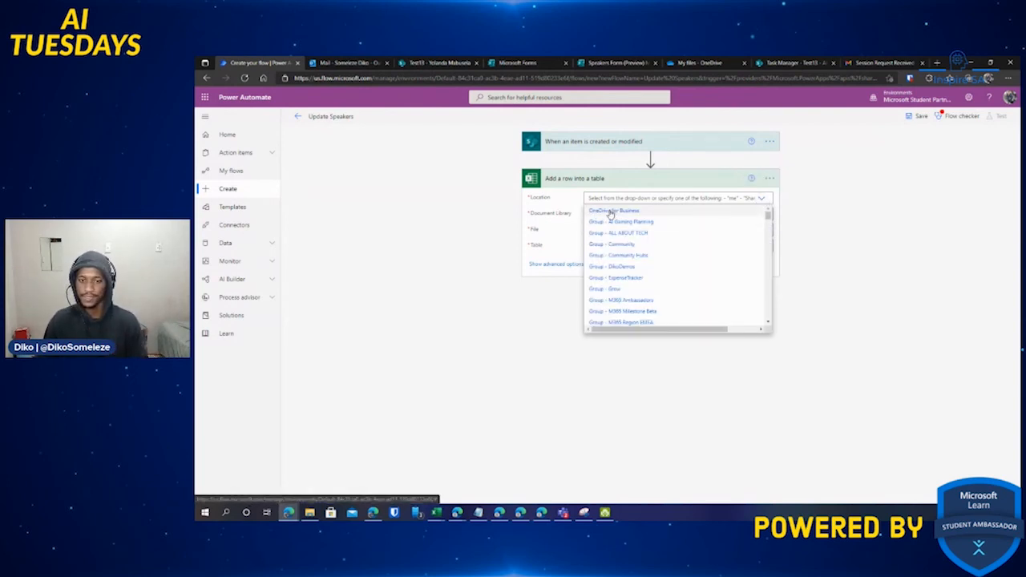
click(614, 210)
click(740, 213)
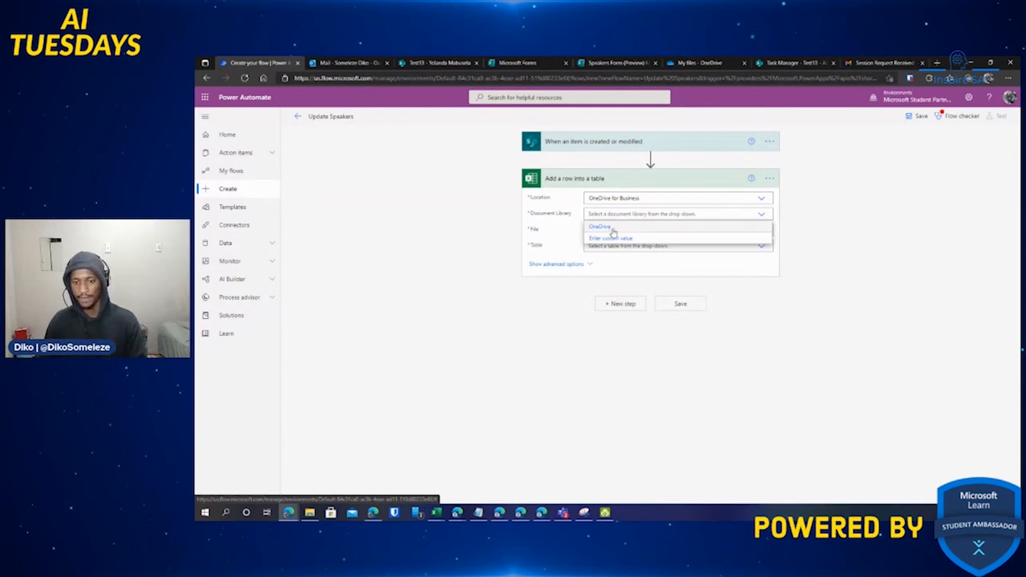
click(612, 228)
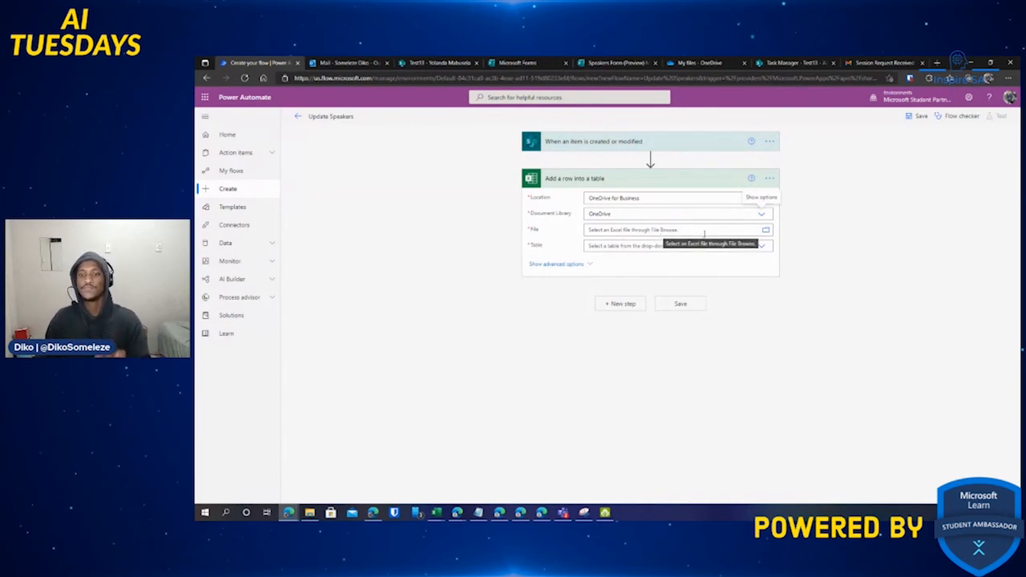
click(767, 231)
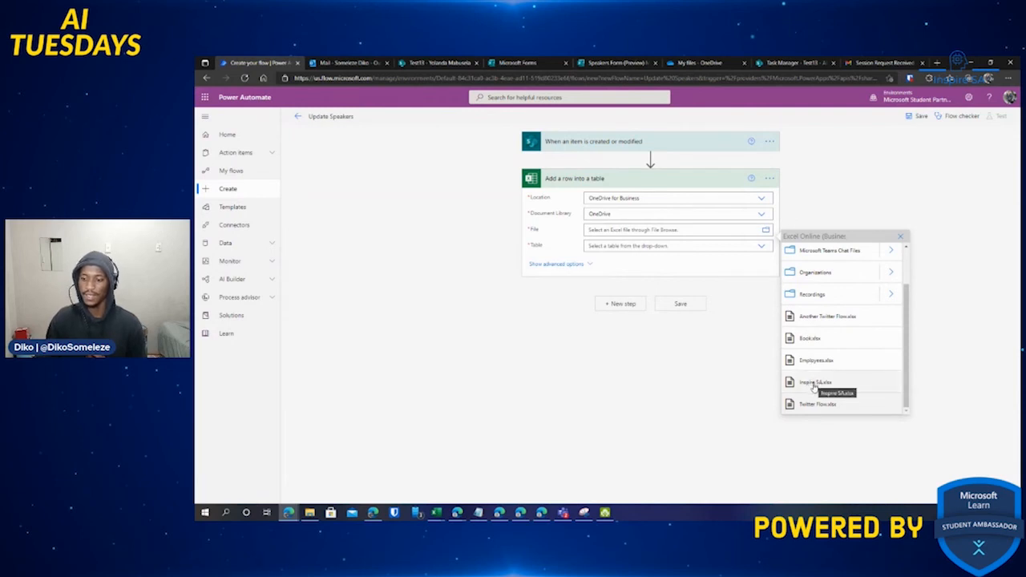
click(814, 384)
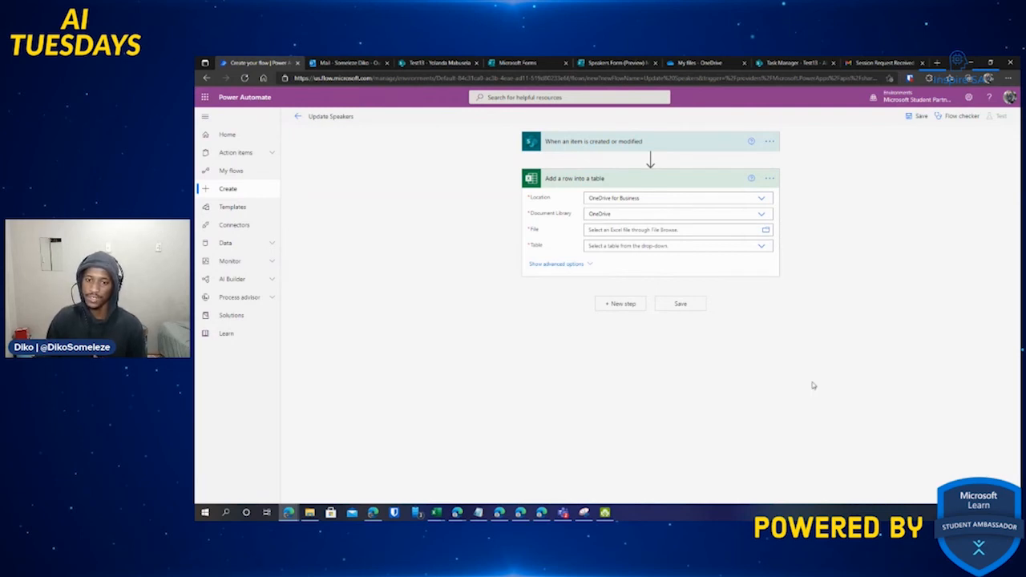
click(634, 254)
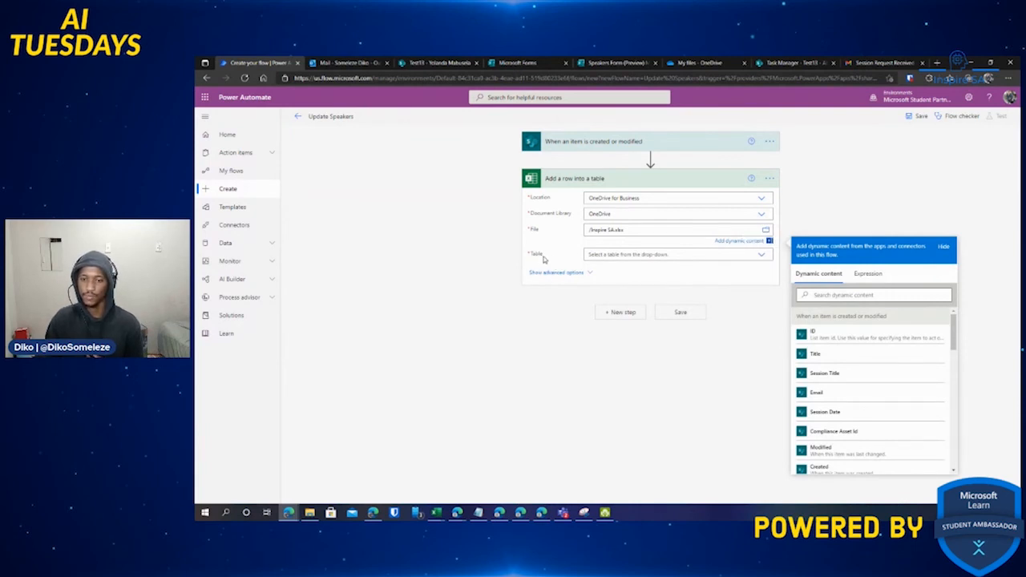
click(761, 255)
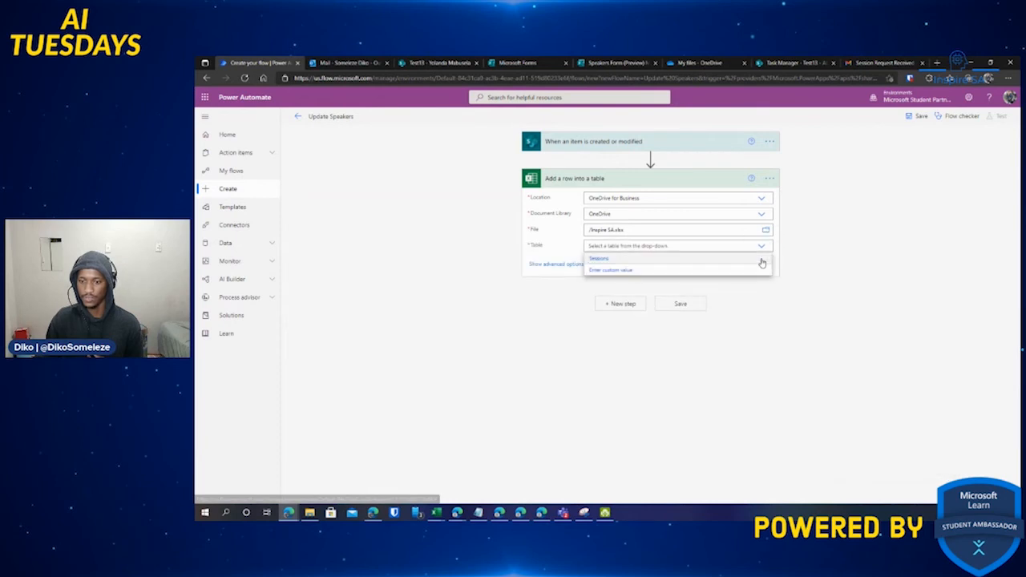
click(600, 259)
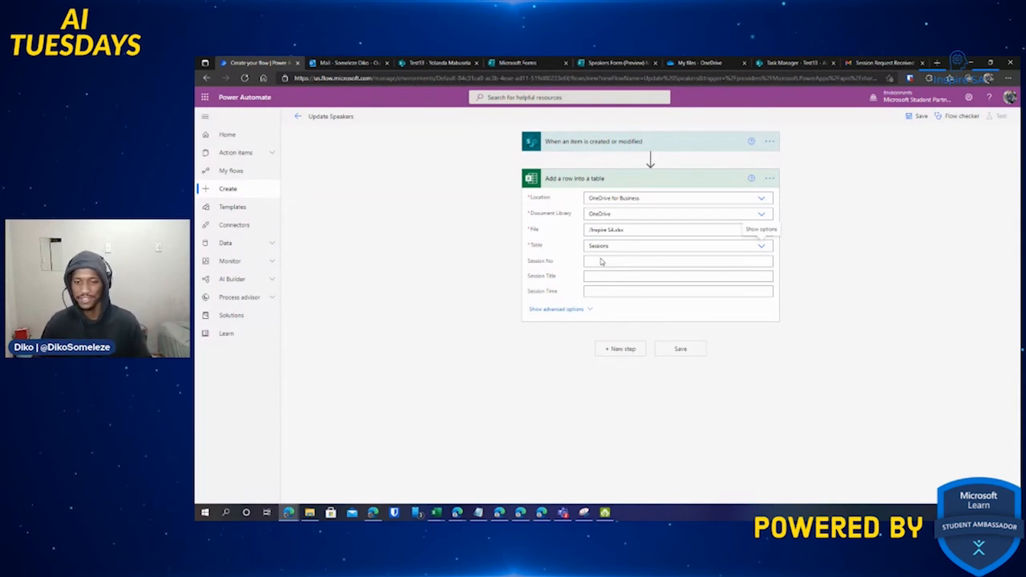
Step: Fill Session No with ID, Session Title with Session Title, Session Time with Session Date
click(597, 261)
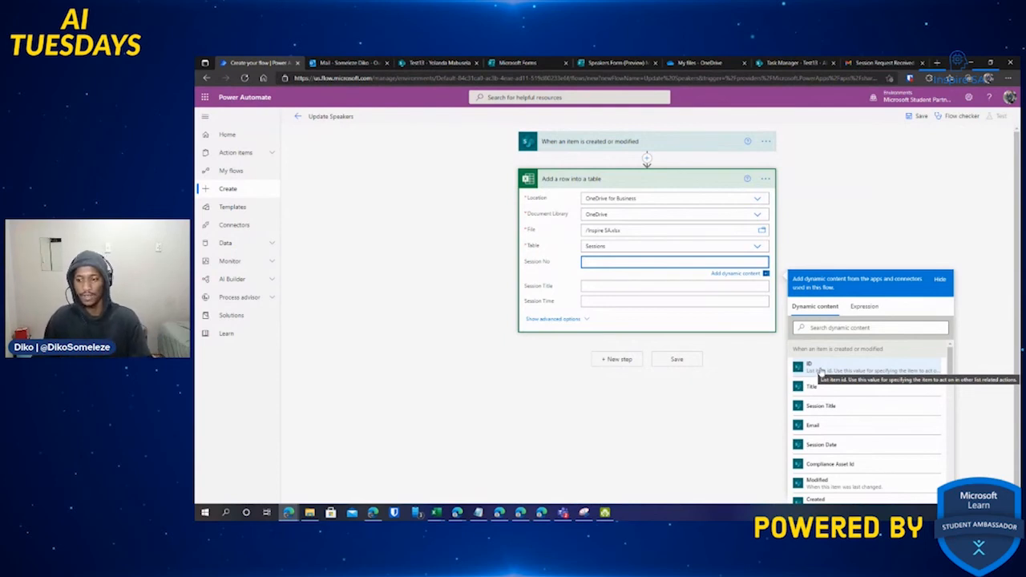
click(821, 370)
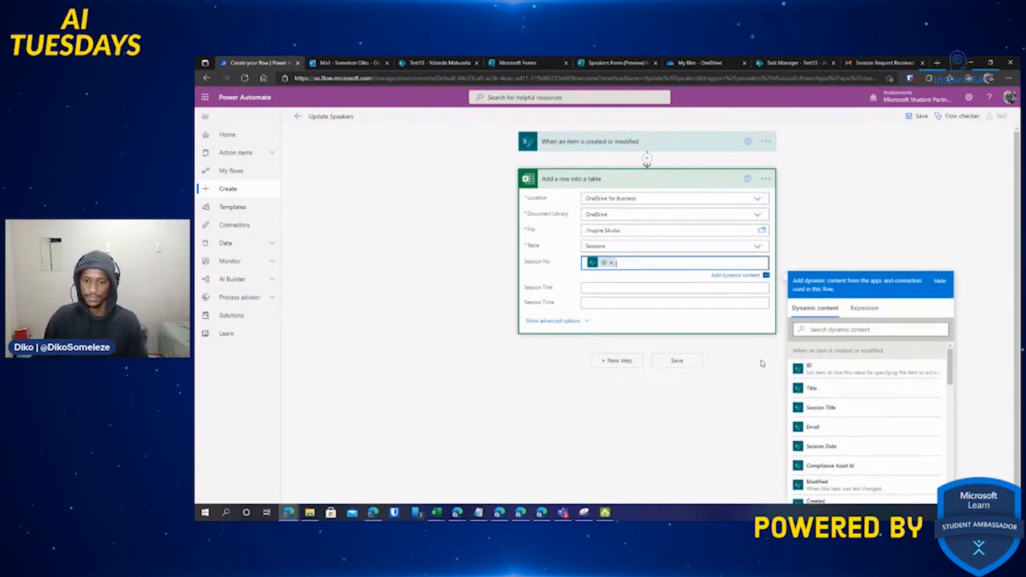
click(622, 287)
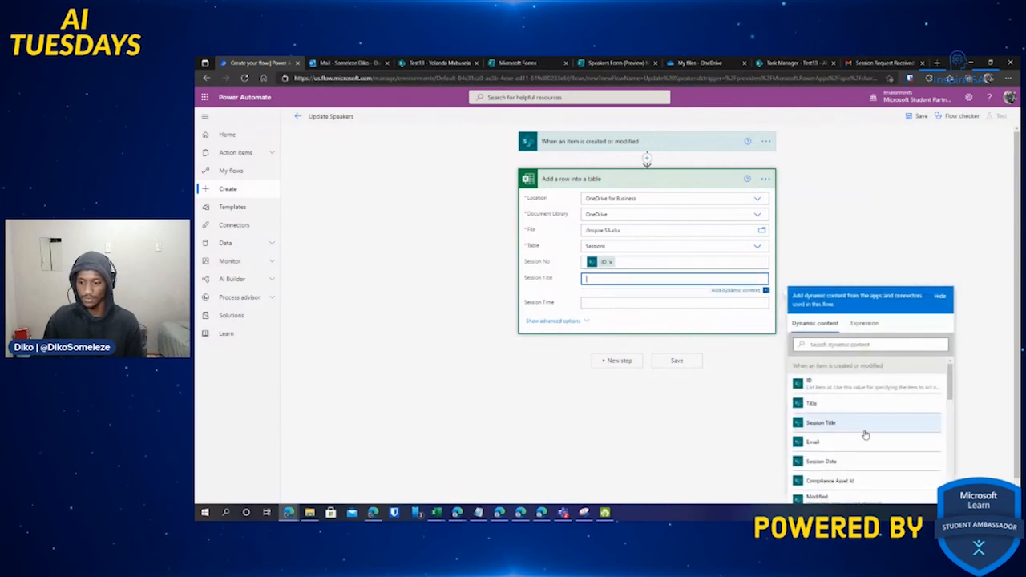
click(856, 427)
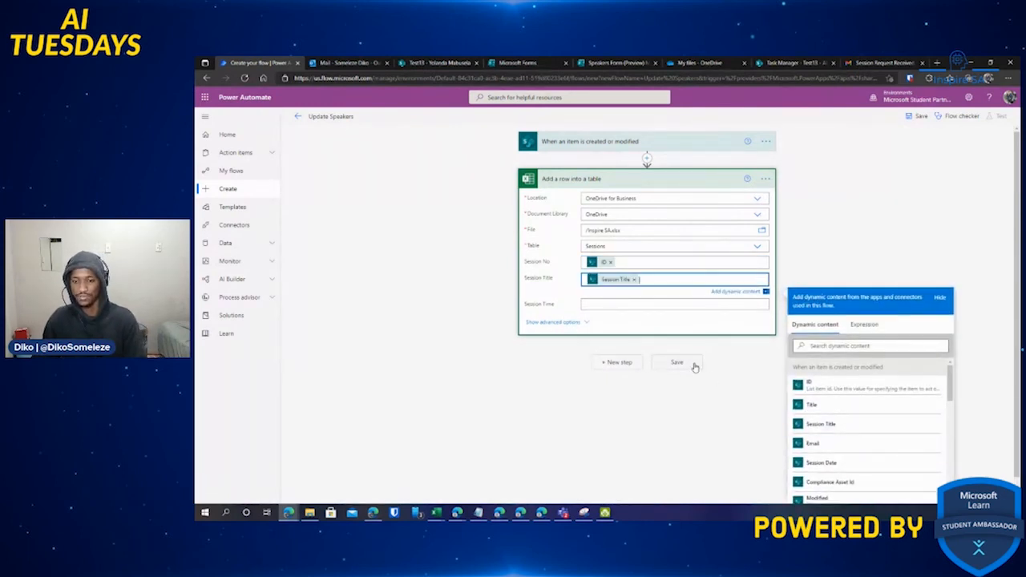
click(585, 307)
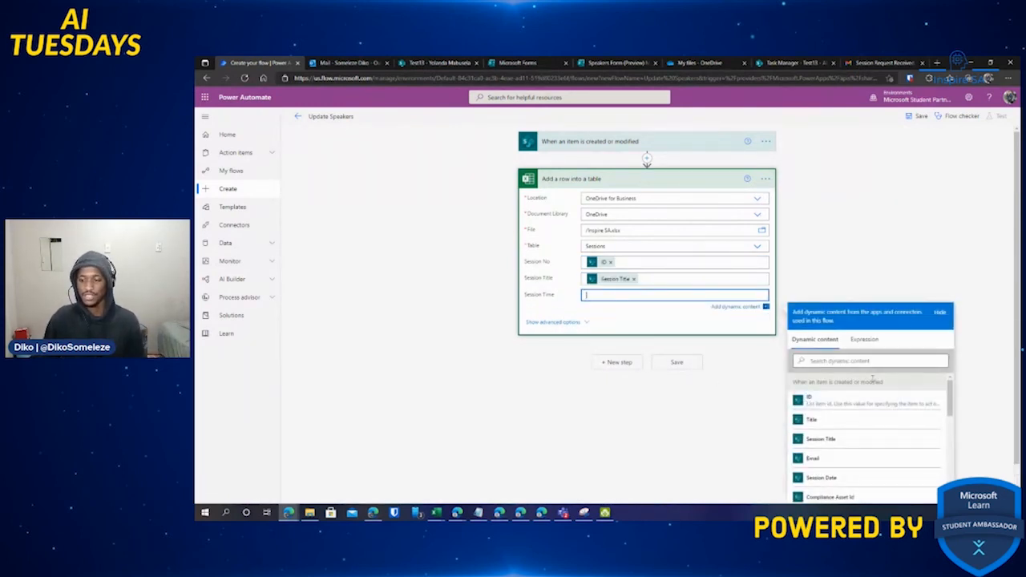
scroll(886, 373, down, 1)
scroll(885, 370, down, 1)
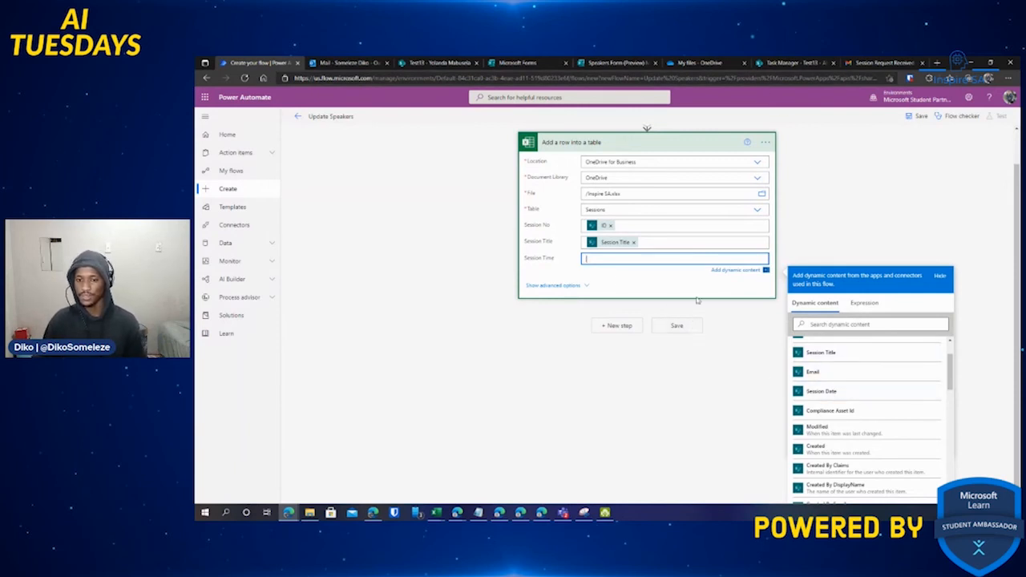
click(834, 393)
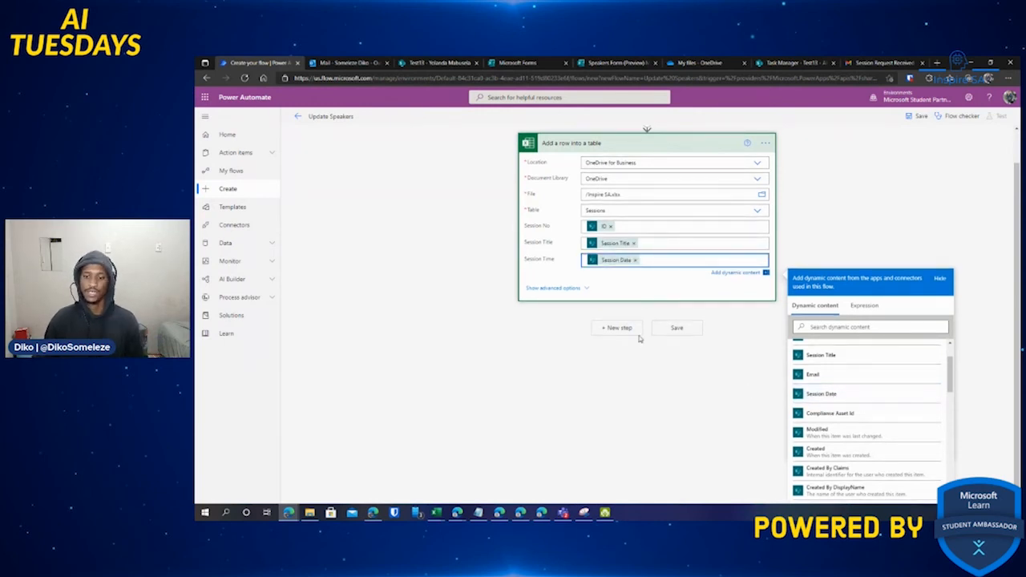
click(595, 181)
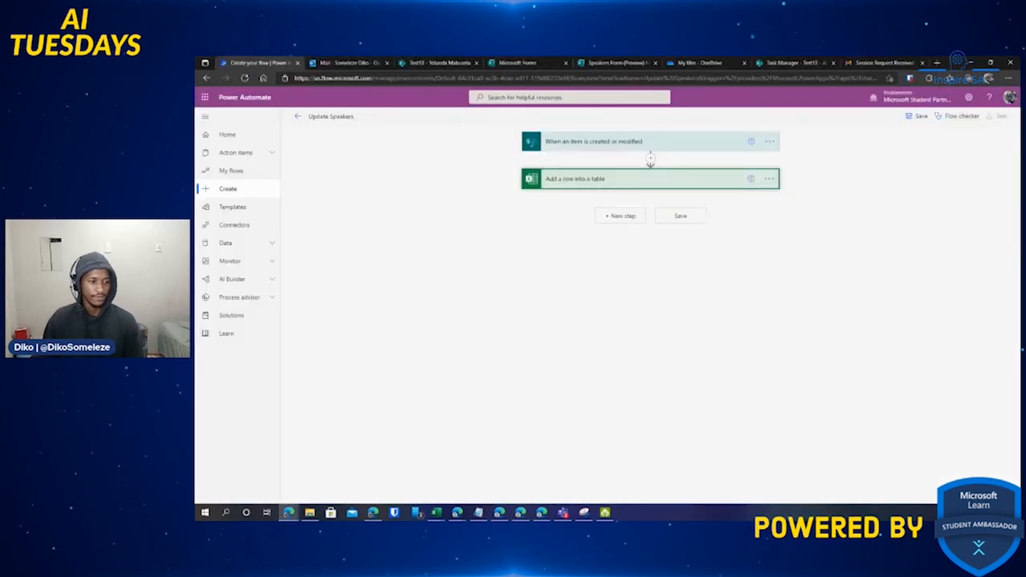
key(alt+Tab)
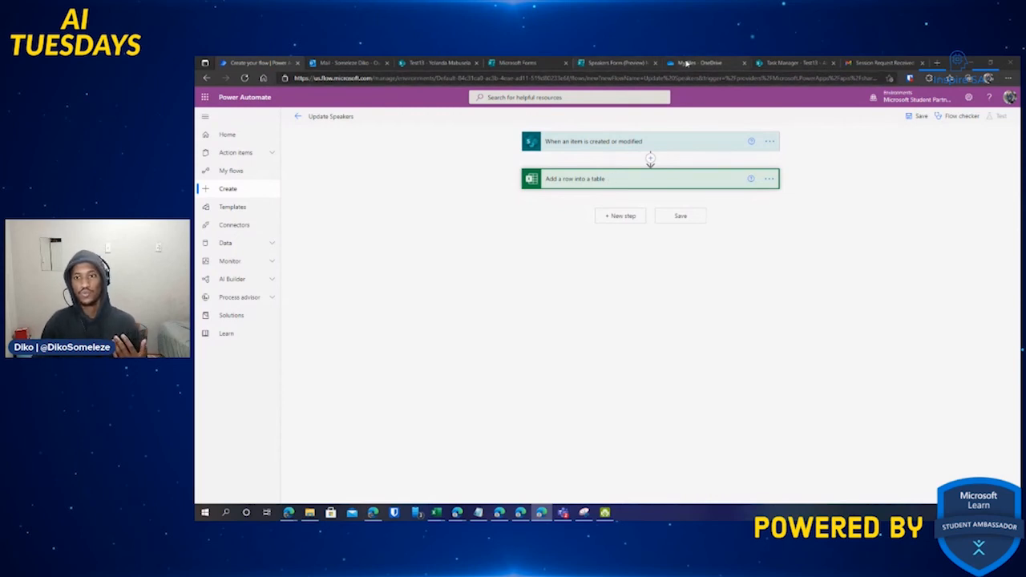
click(695, 62)
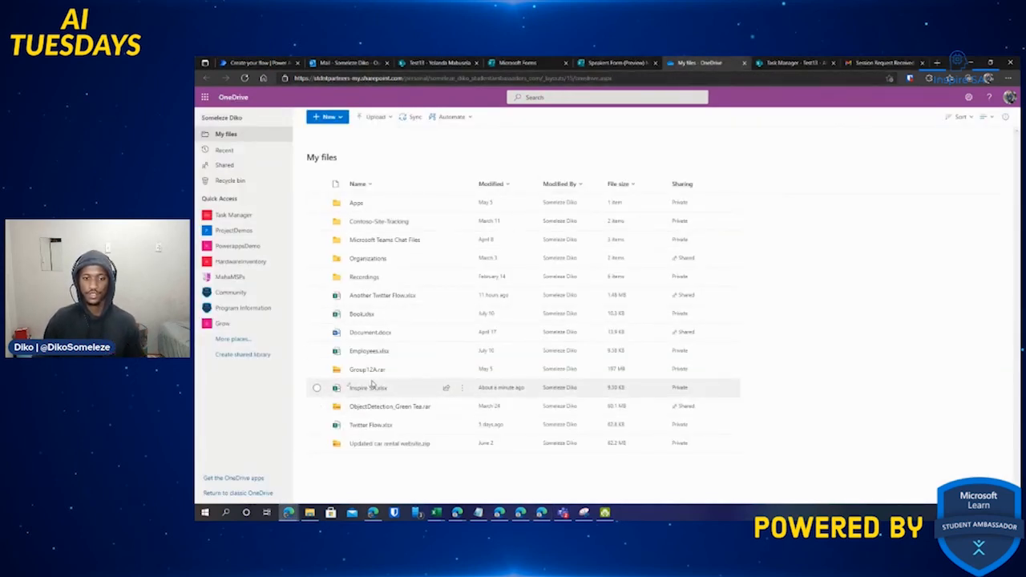
click(461, 388)
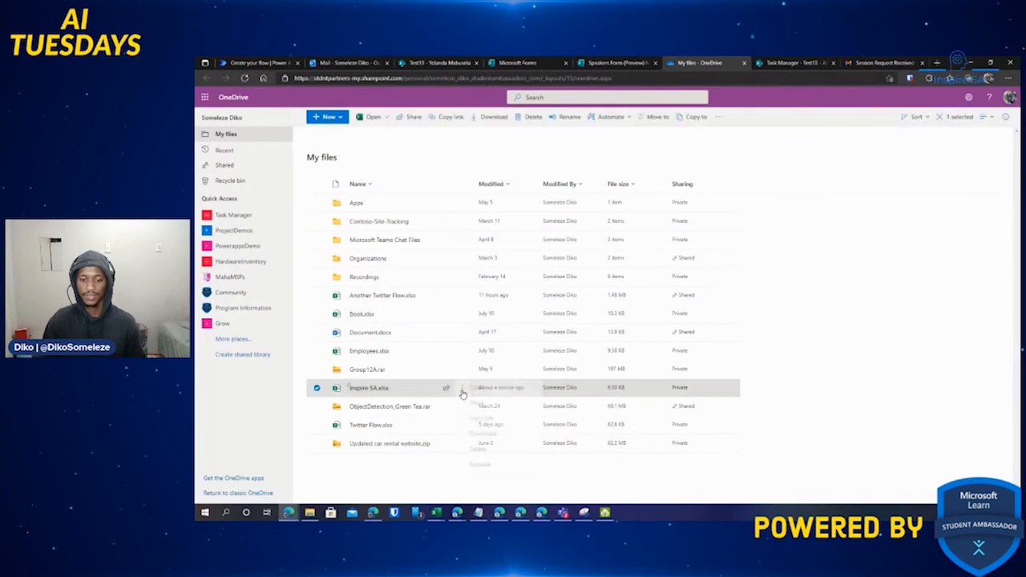
click(498, 353)
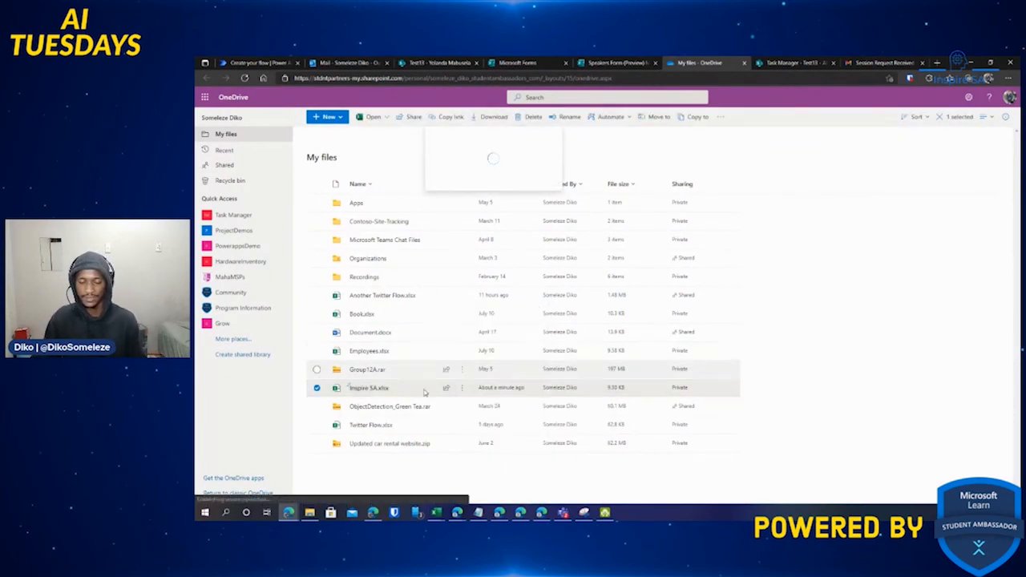
click(351, 63)
click(277, 62)
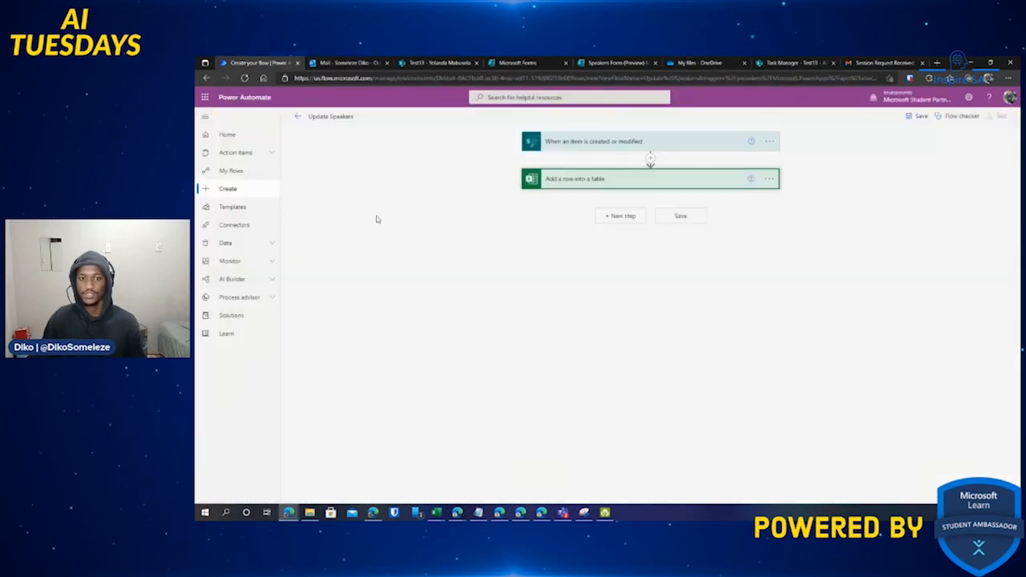
Step: Add an Office 365 Outlook 'Send an email (V2)' step after the Excel row action
click(621, 215)
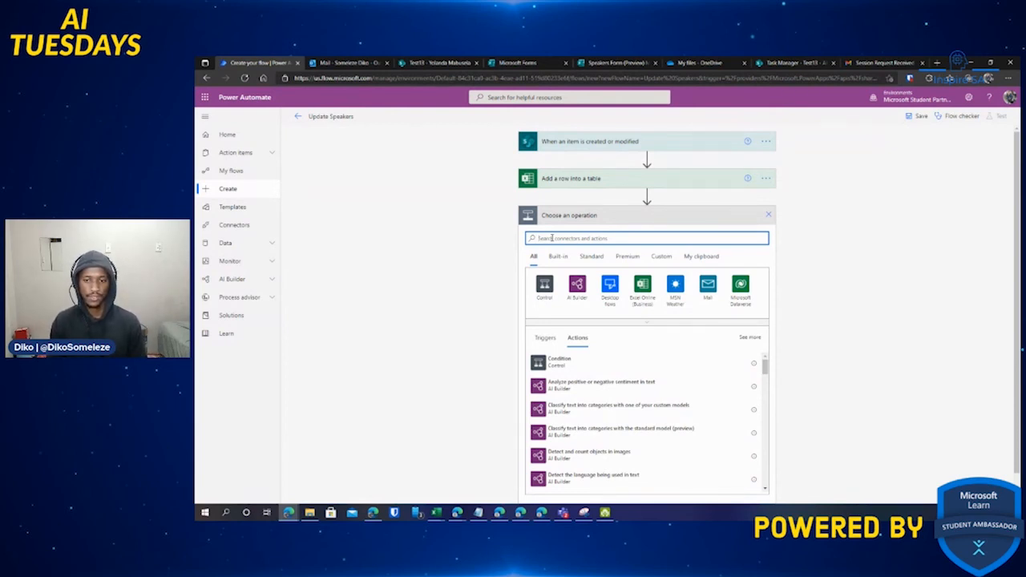
text(Se)
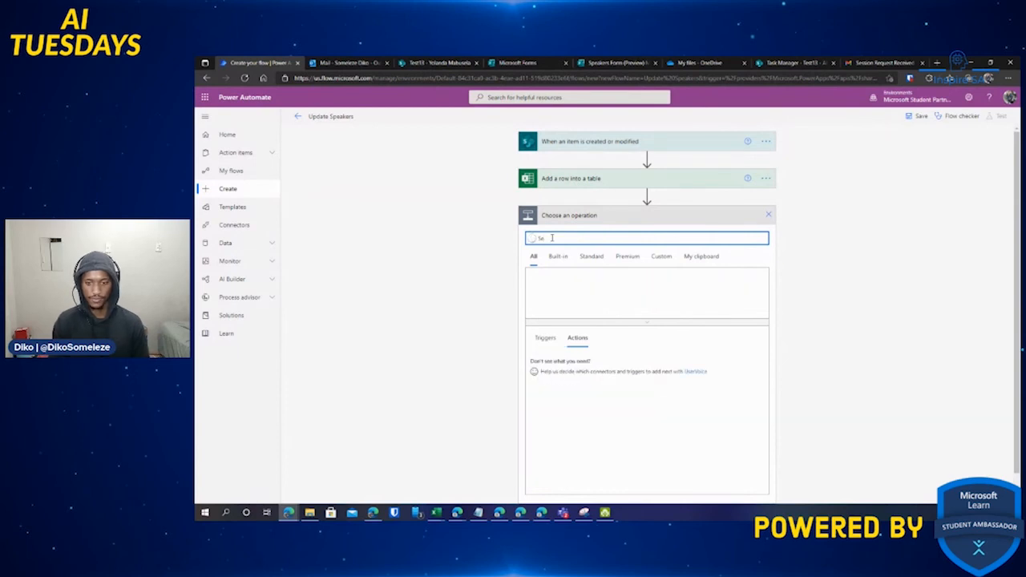
key(BackSpace)
key(BackSpace)
text(Out)
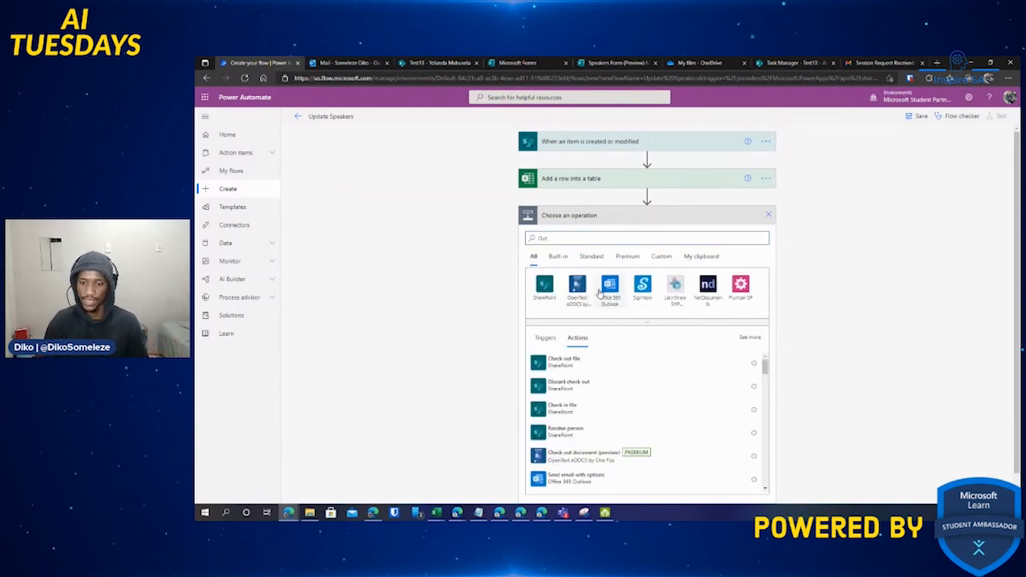
click(600, 293)
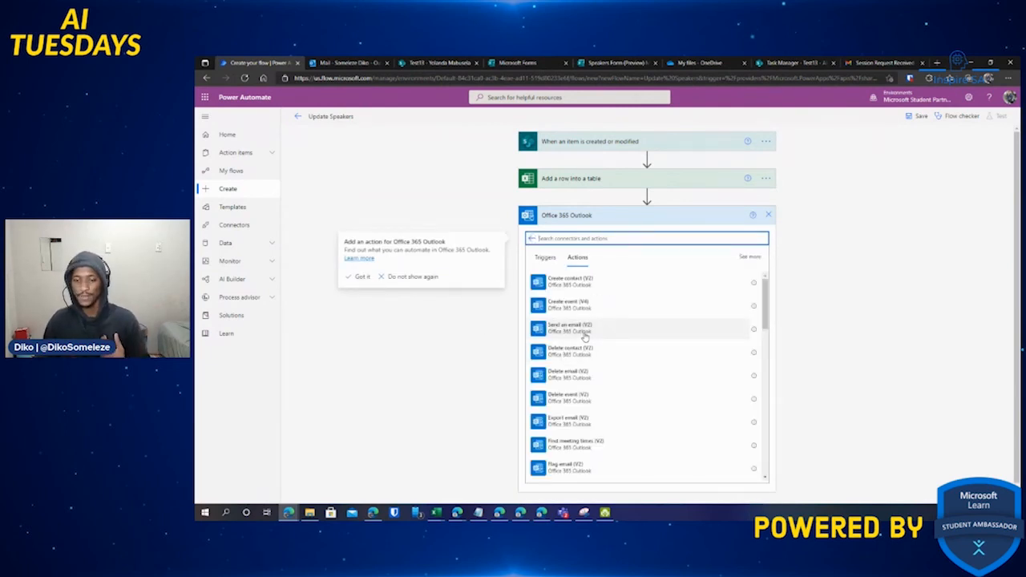
click(588, 319)
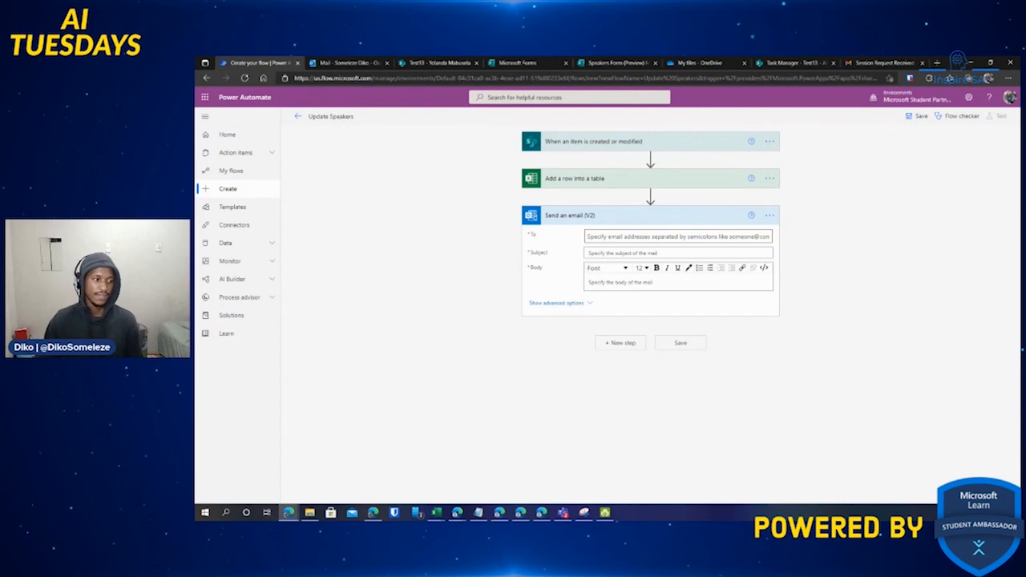
key(alt+Tab)
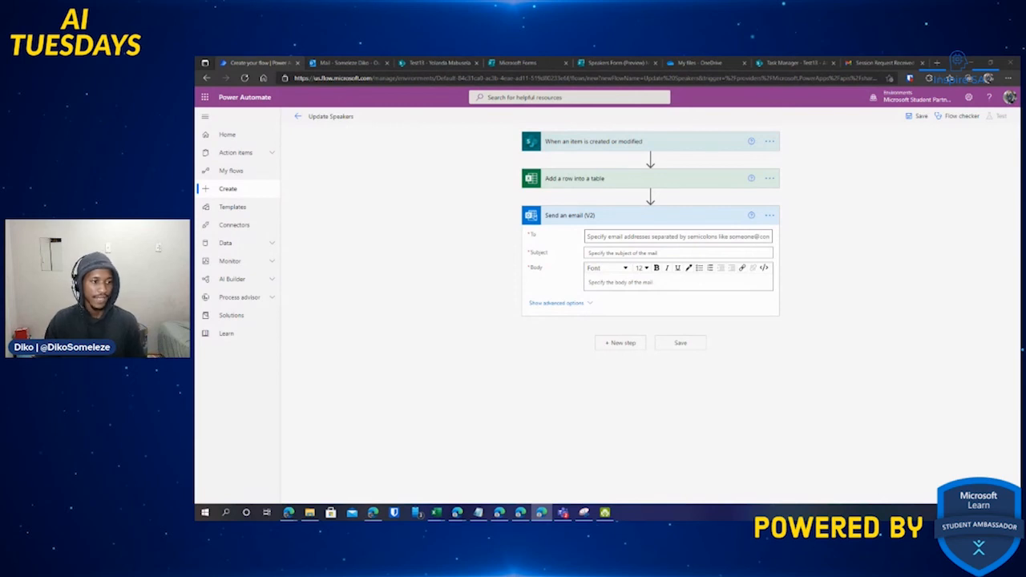
click(593, 237)
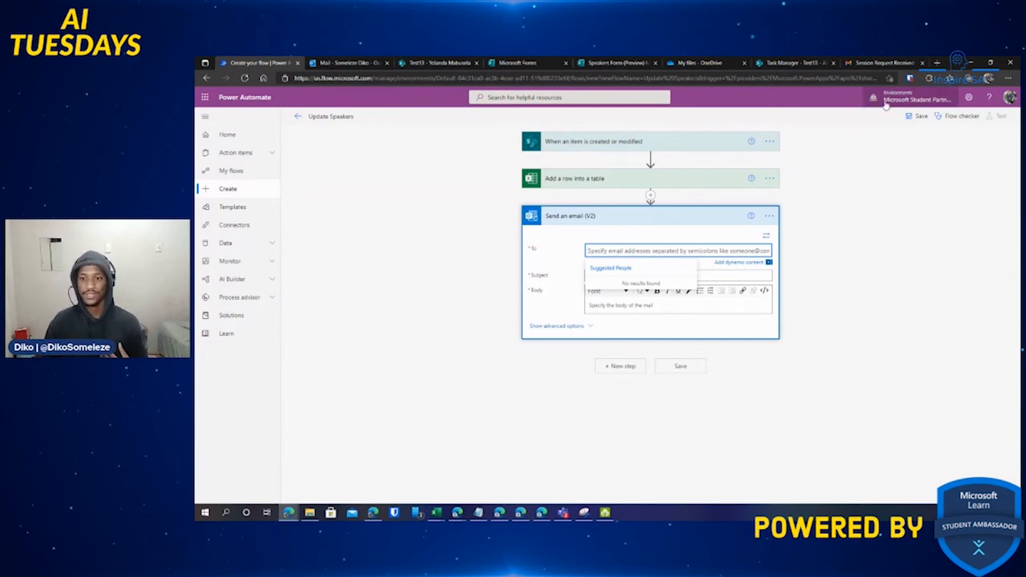
Step: Address the email to the item's Email and set the subject to 'Session Request Update'
click(742, 267)
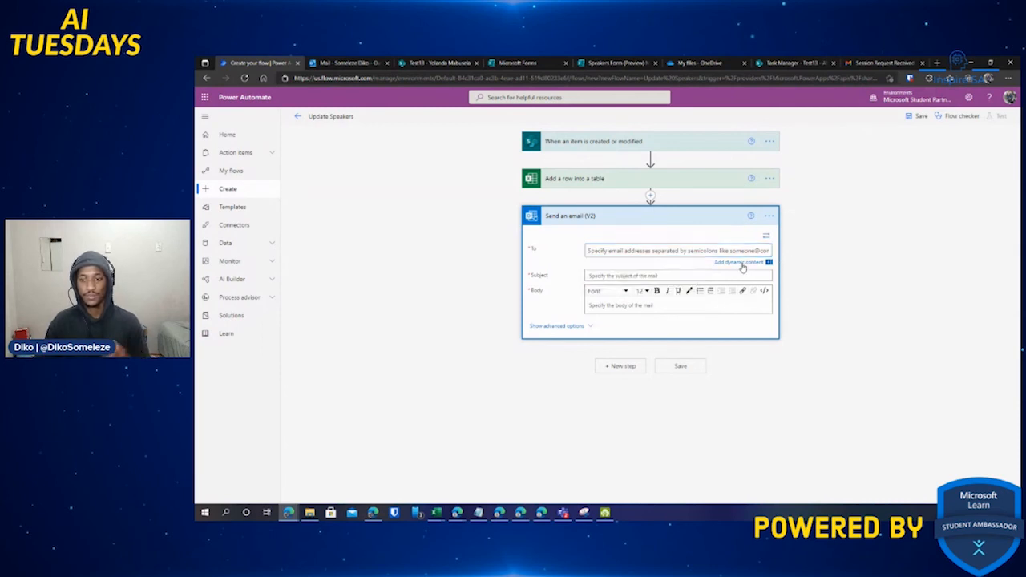
click(742, 265)
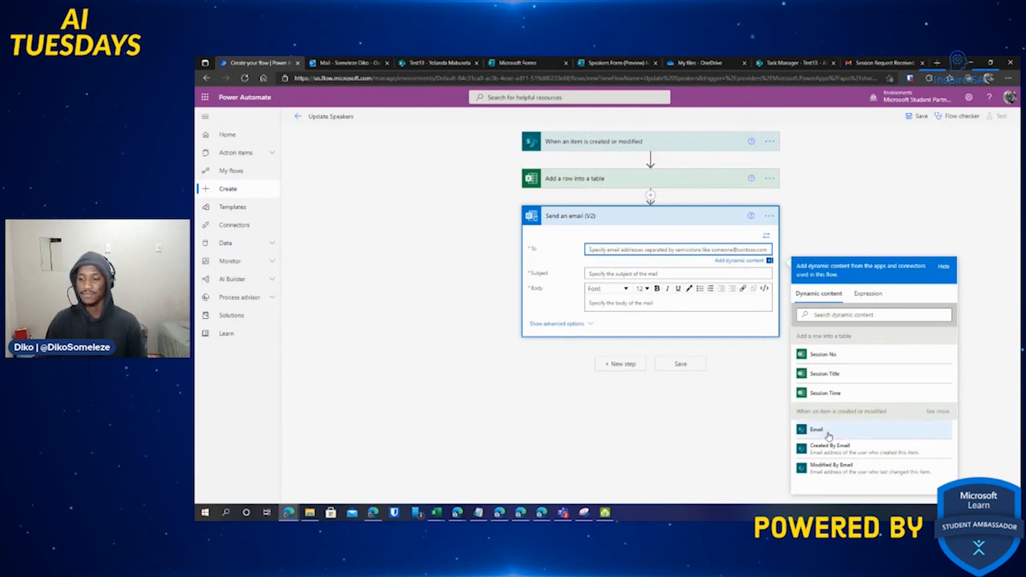
click(828, 433)
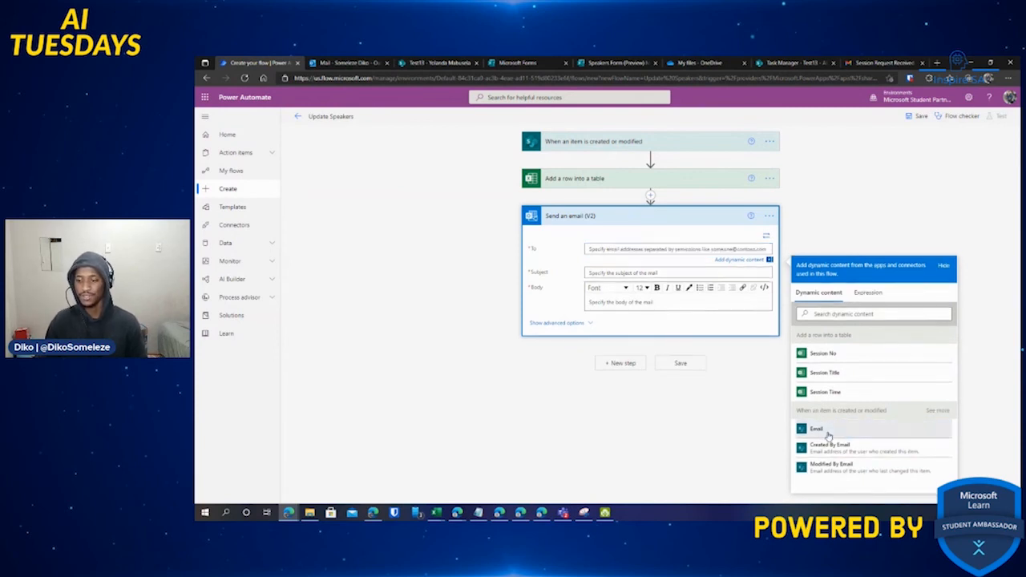
click(612, 276)
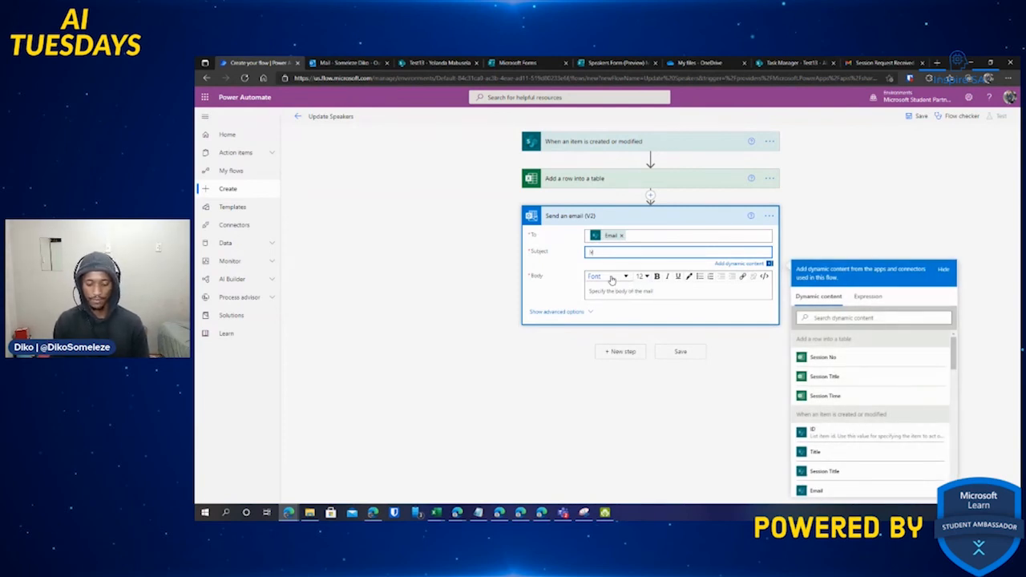
text(Session)
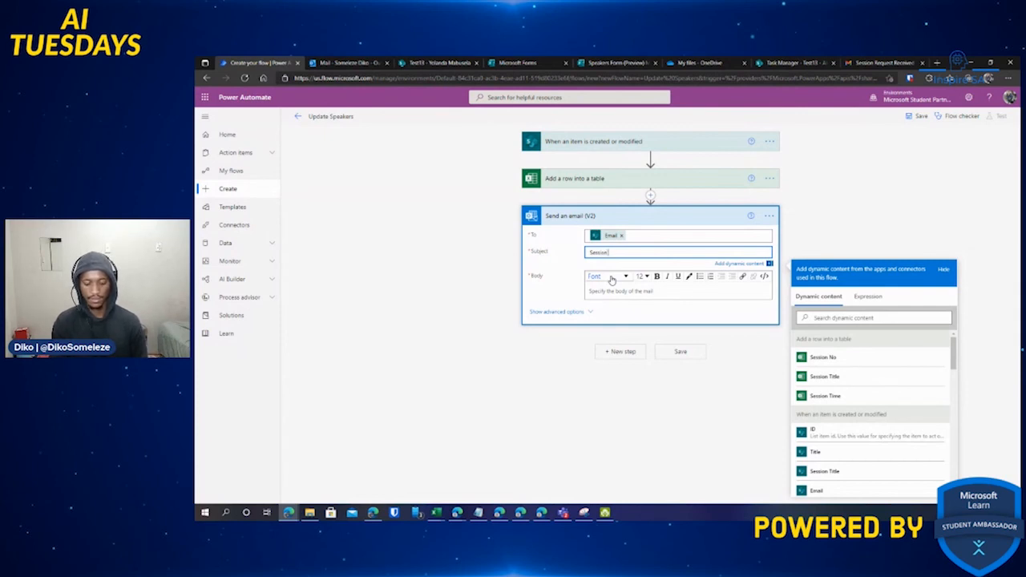
text( Date )
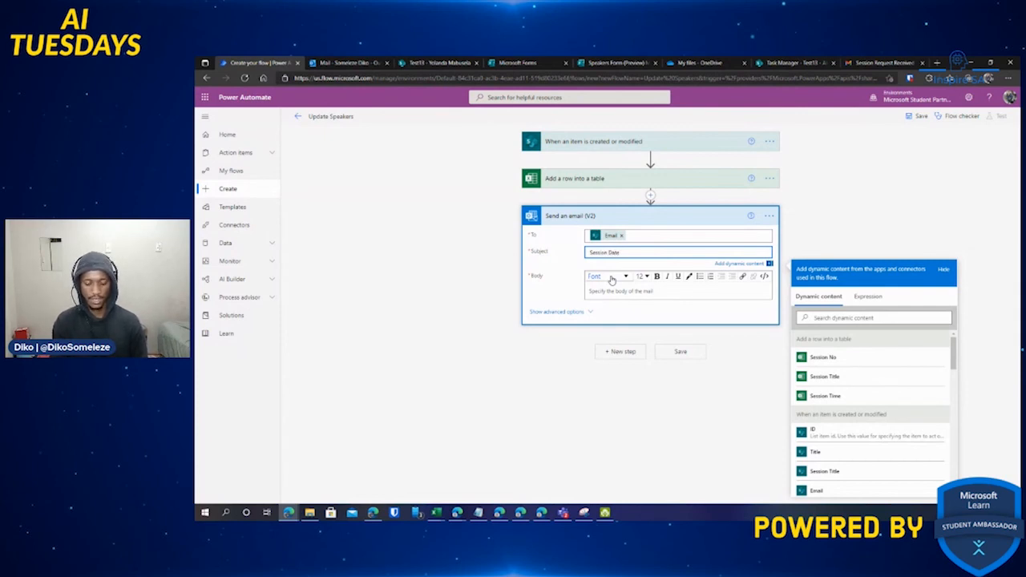
text(and)
key(BackSpace)
key(BackSpace)
key(BackSpace)
key(BackSpace)
key(BackSpace)
key(BackSpace)
key(BackSpace)
key(BackSpace)
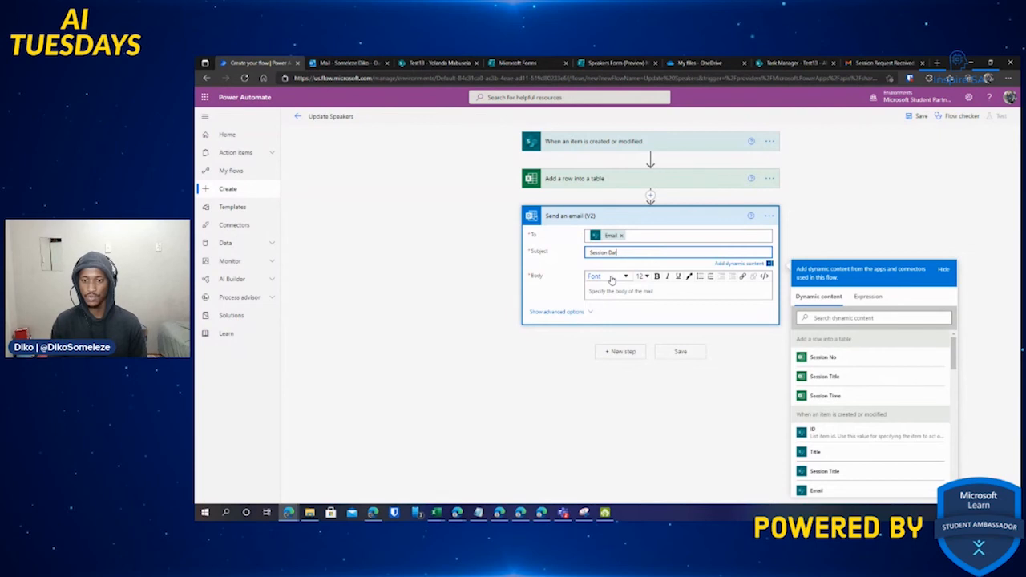
text(Request)
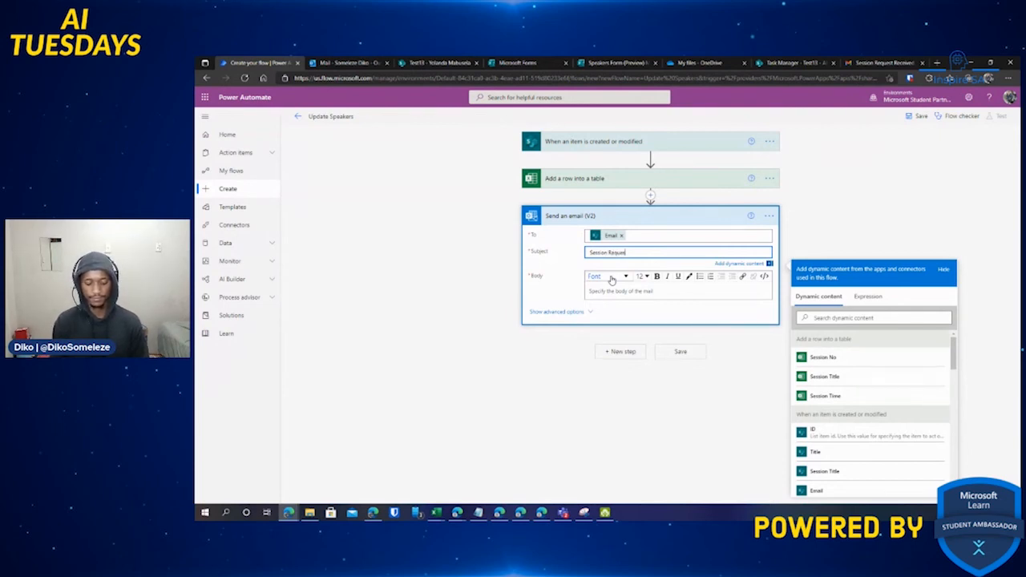
text( Update)
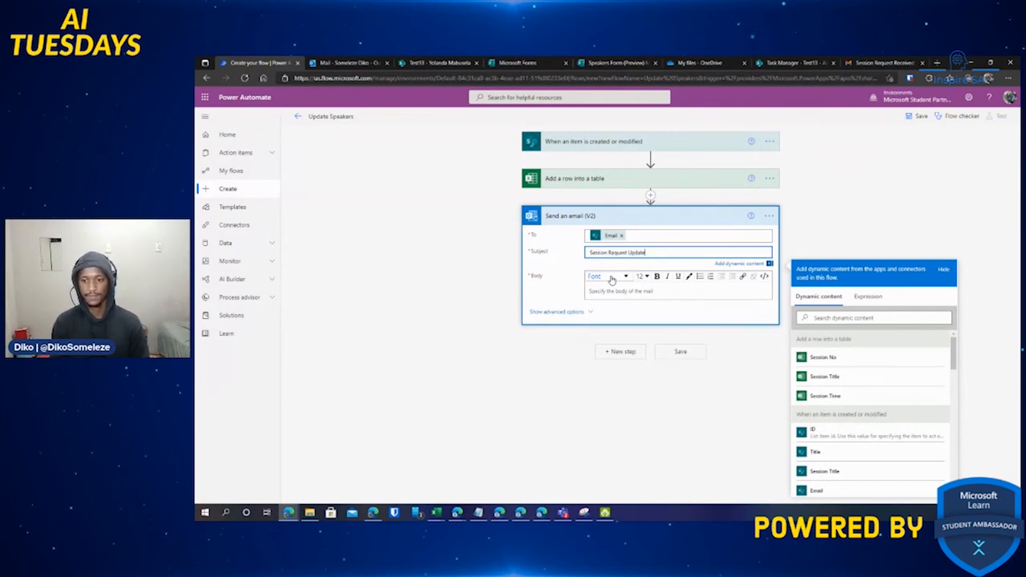
click(605, 290)
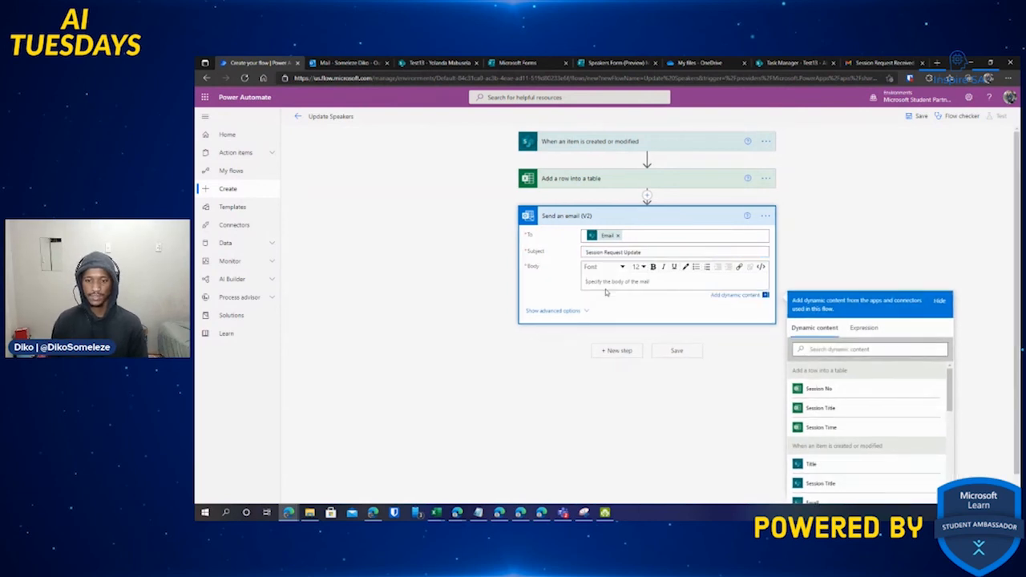
Step: Write the body 'Hi' plus the Title value, then the reviewed-session, be-on-the-show text
text(Hi)
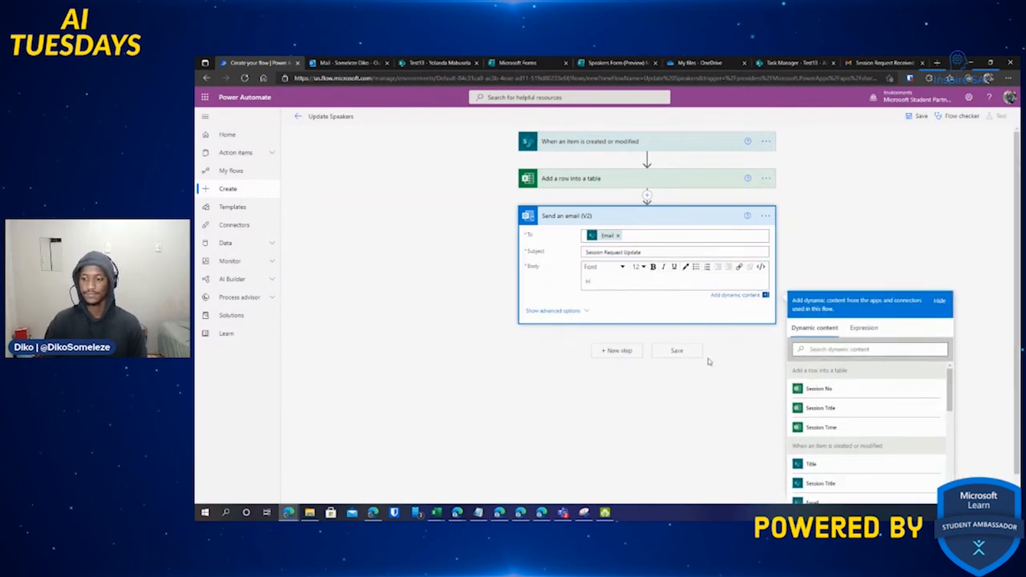
scroll(866, 407, down, 2)
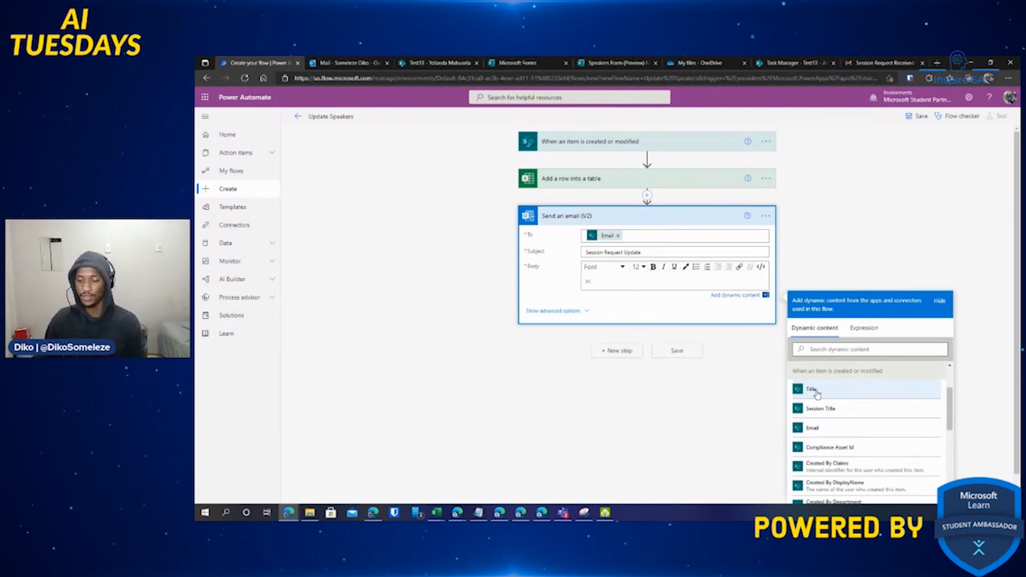
click(813, 389)
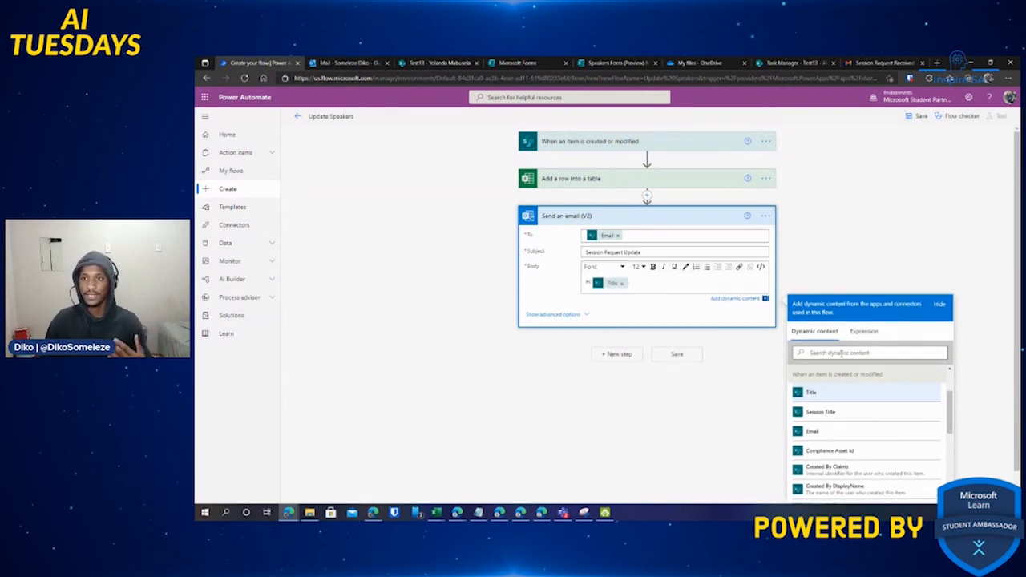
click(794, 63)
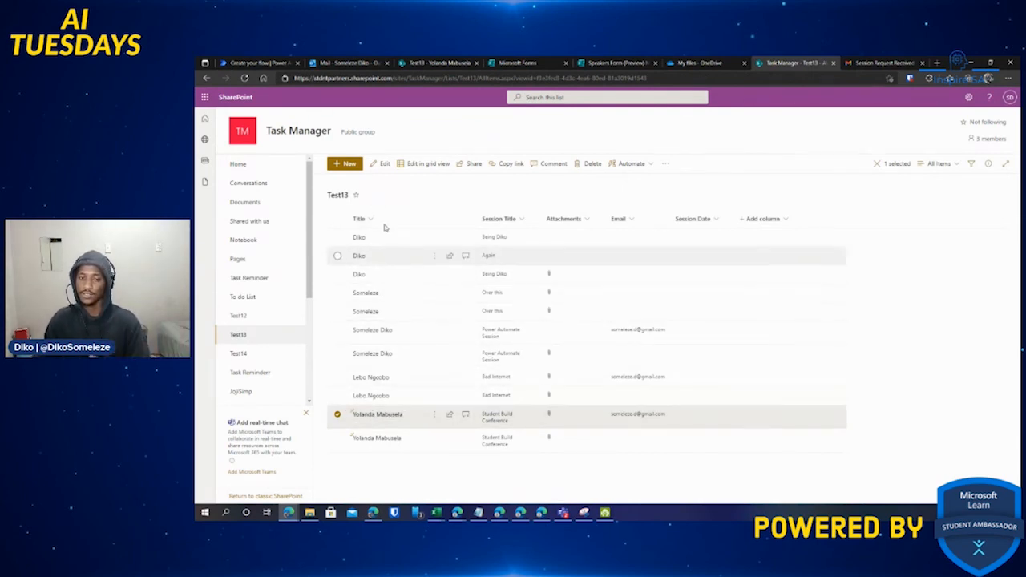
click(265, 63)
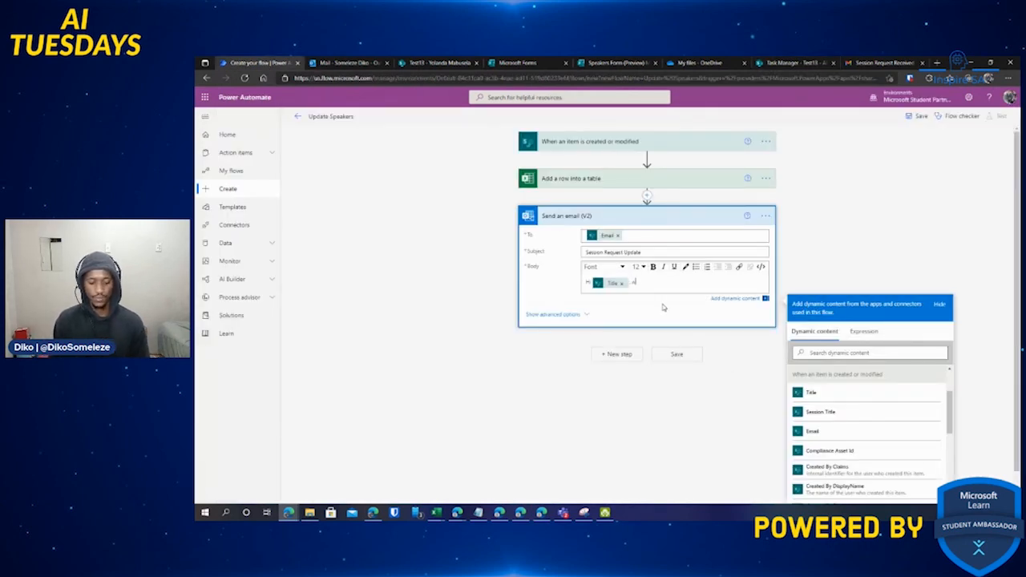
text(e have rev)
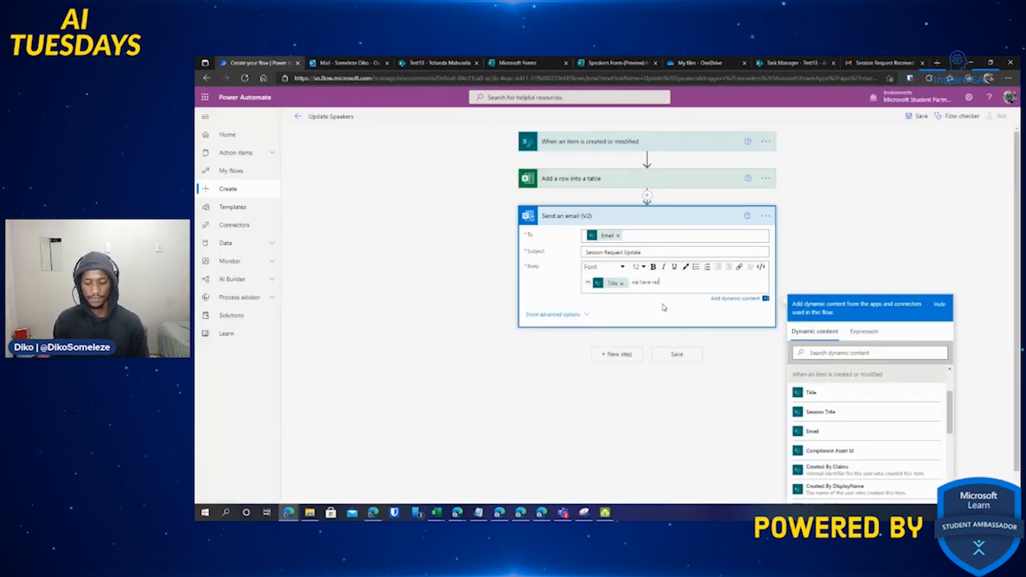
text( receive)
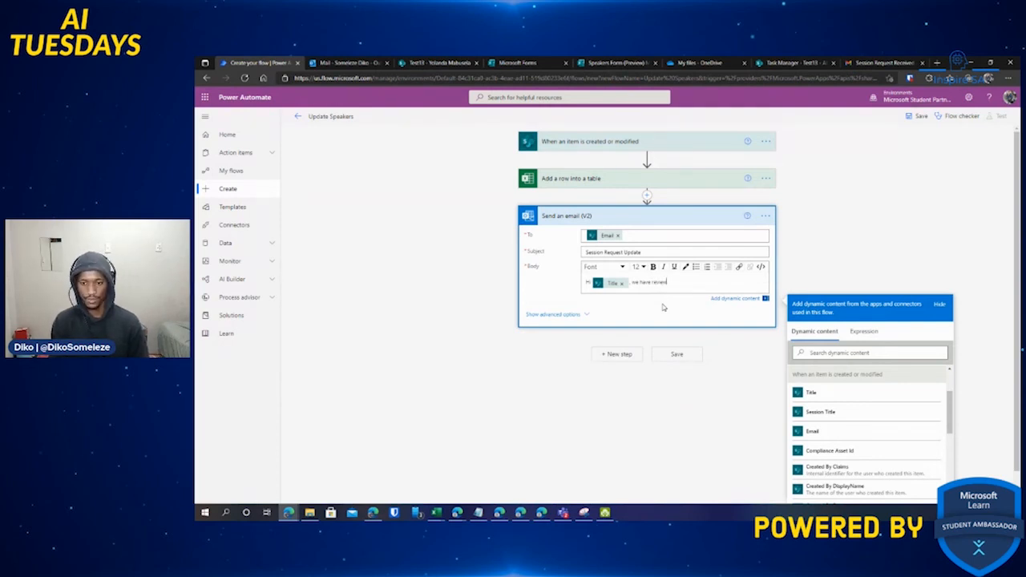
text( your)
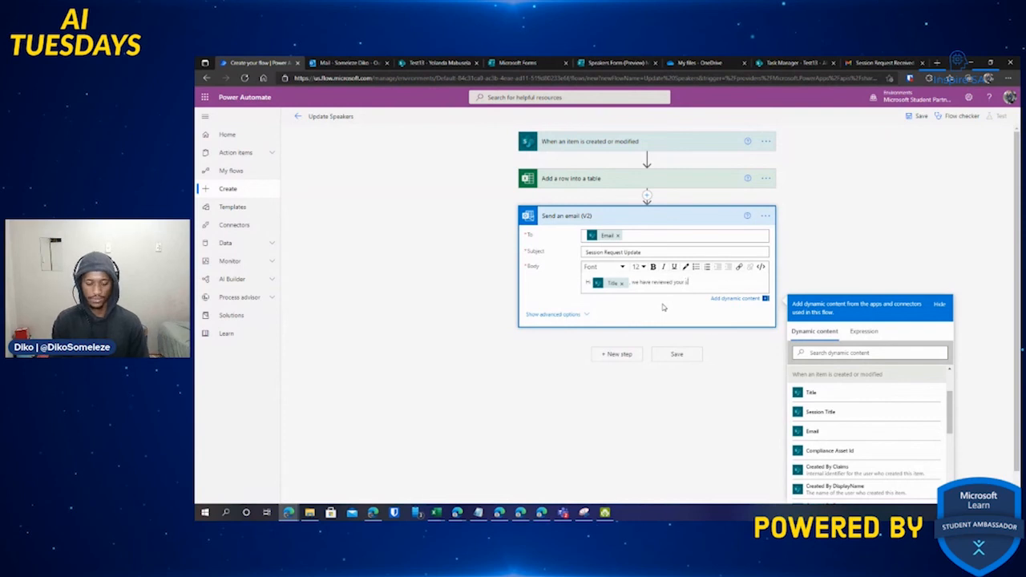
text( session and)
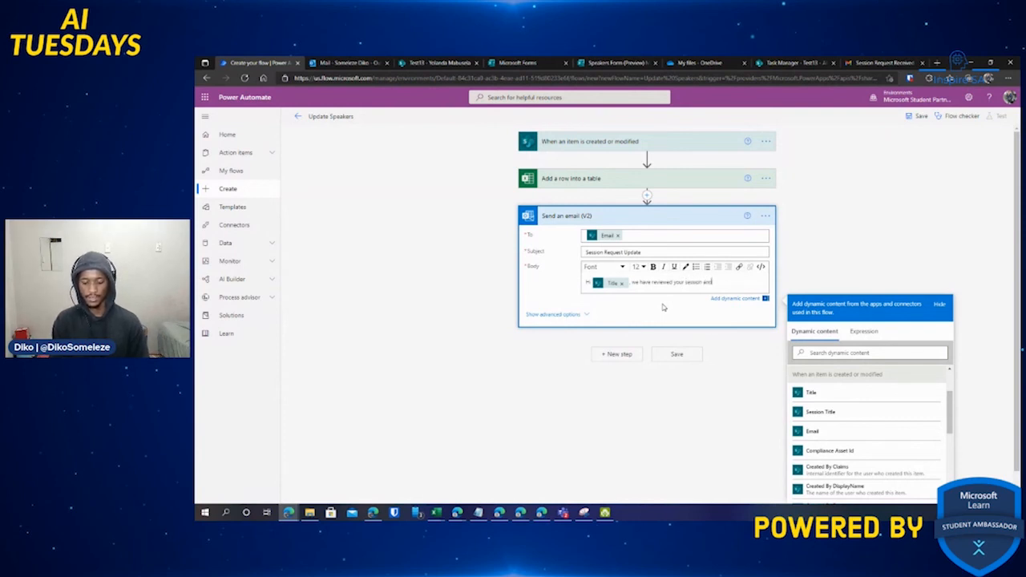
text( we would l)
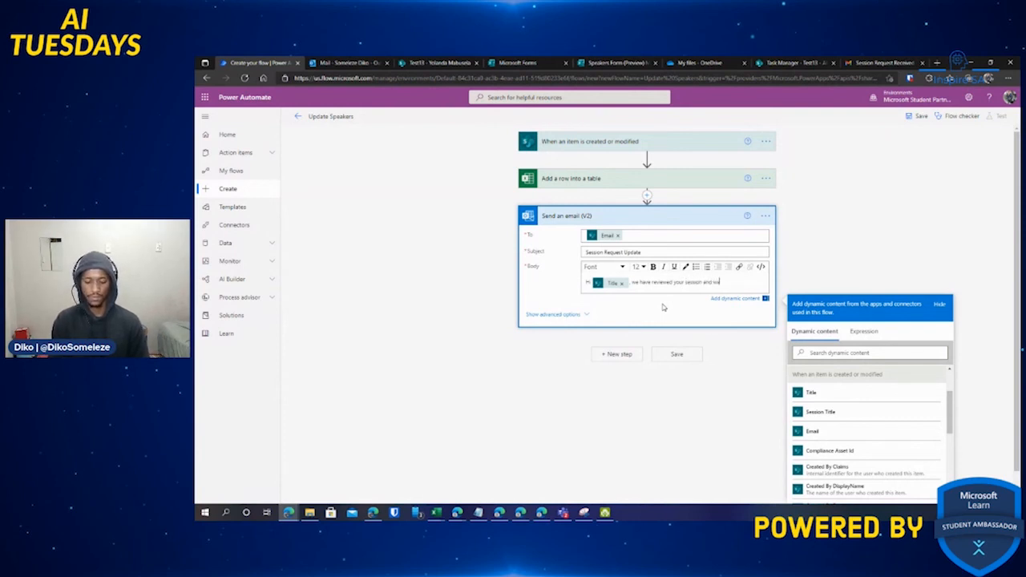
text(ike)
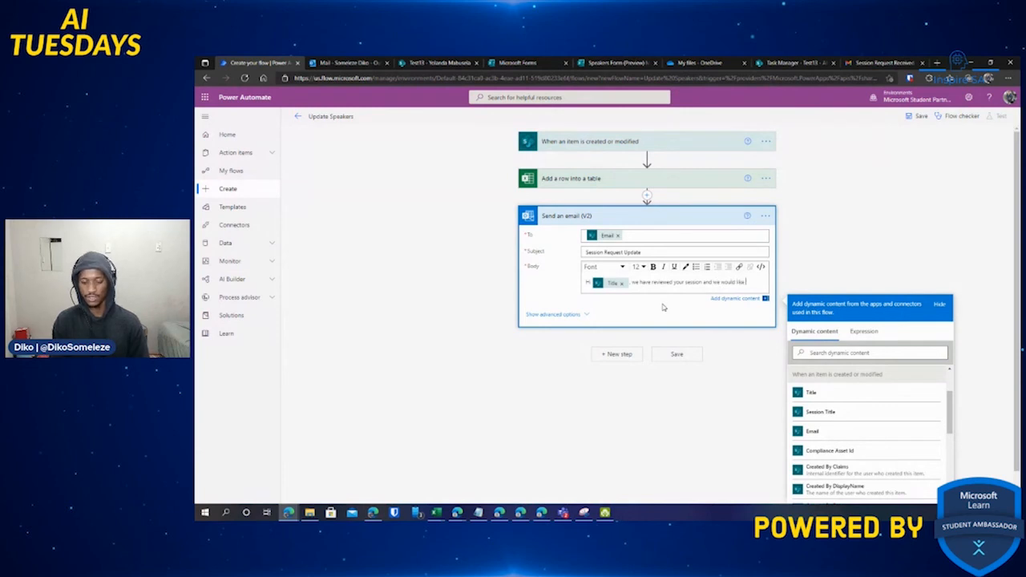
text( you to be s)
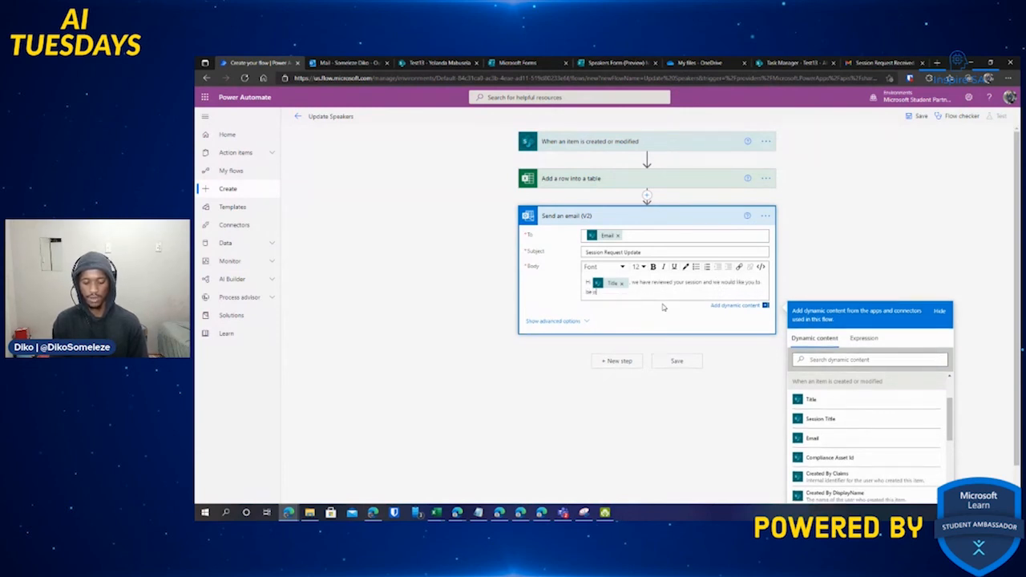
text( the show)
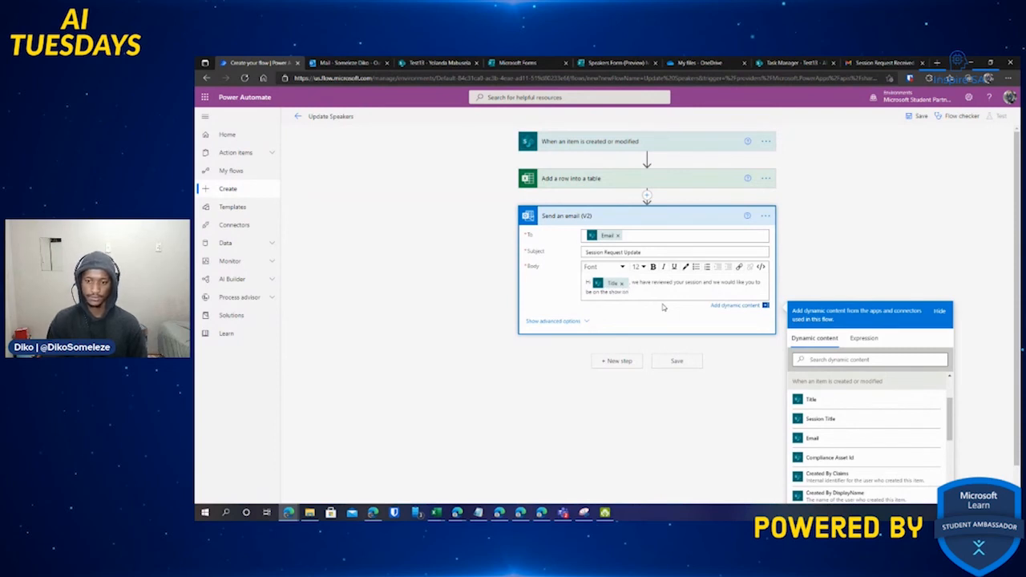
text( on this)
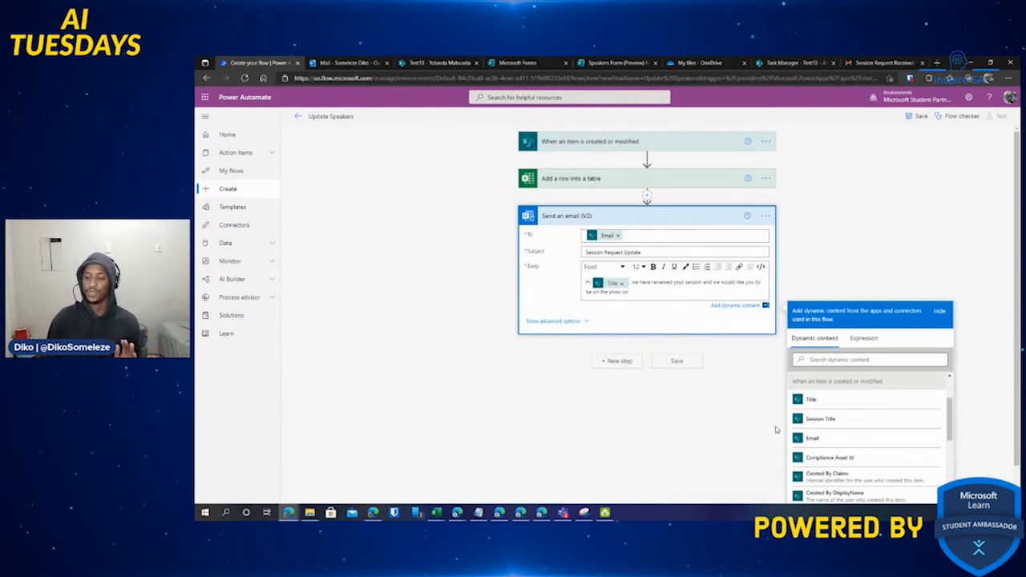
scroll(717, 366, down, 1)
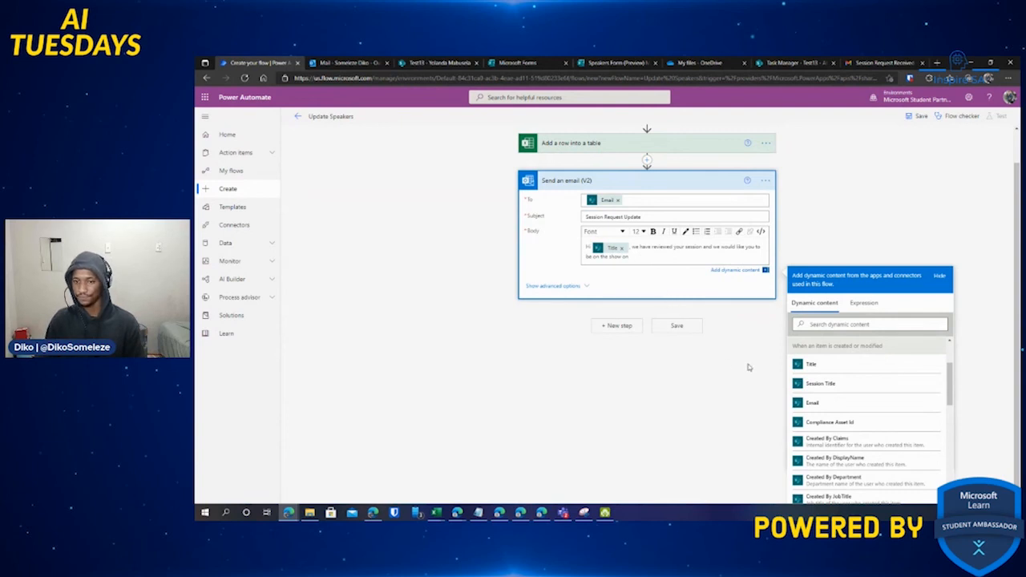
scroll(870, 445, down, 2)
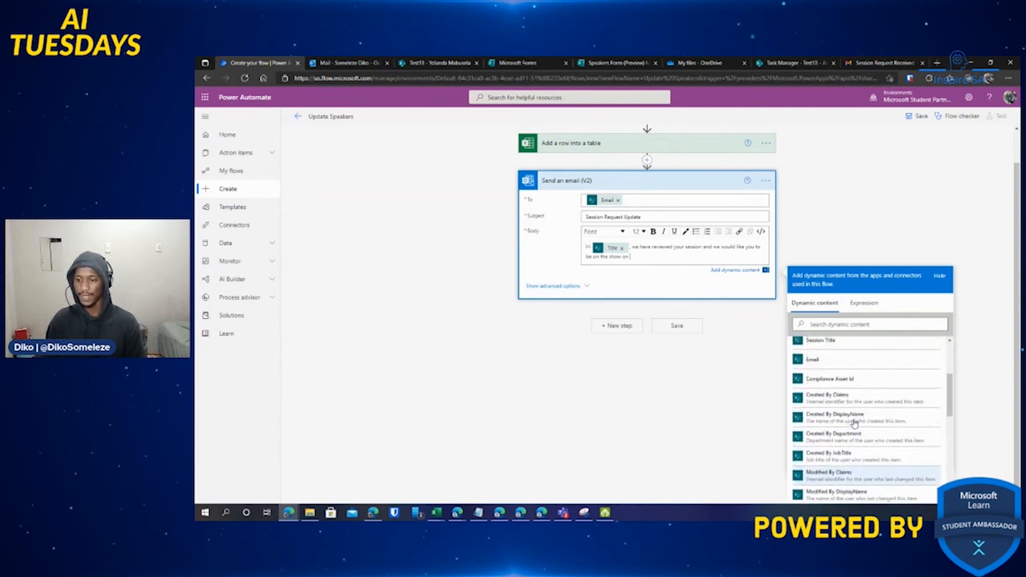
scroll(855, 423, up, 2)
Step: Insert the Session Date value at the end of the body and start a new line
click(827, 324)
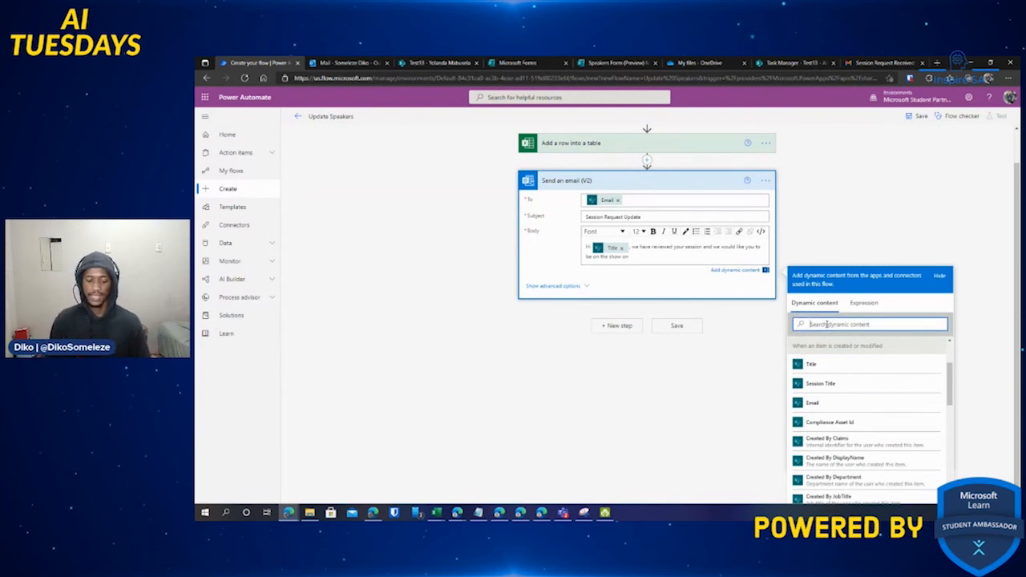
text(date)
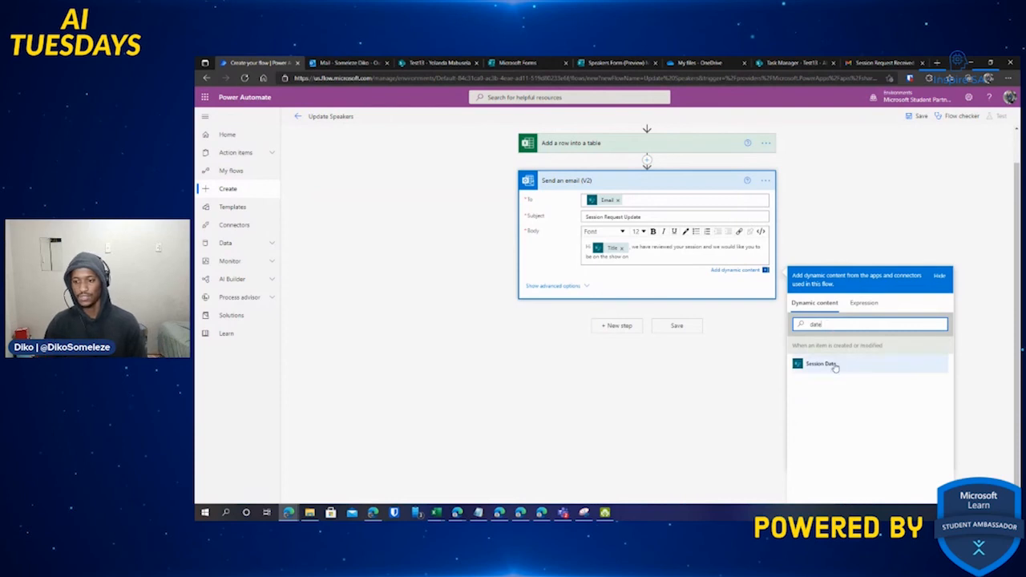
click(832, 363)
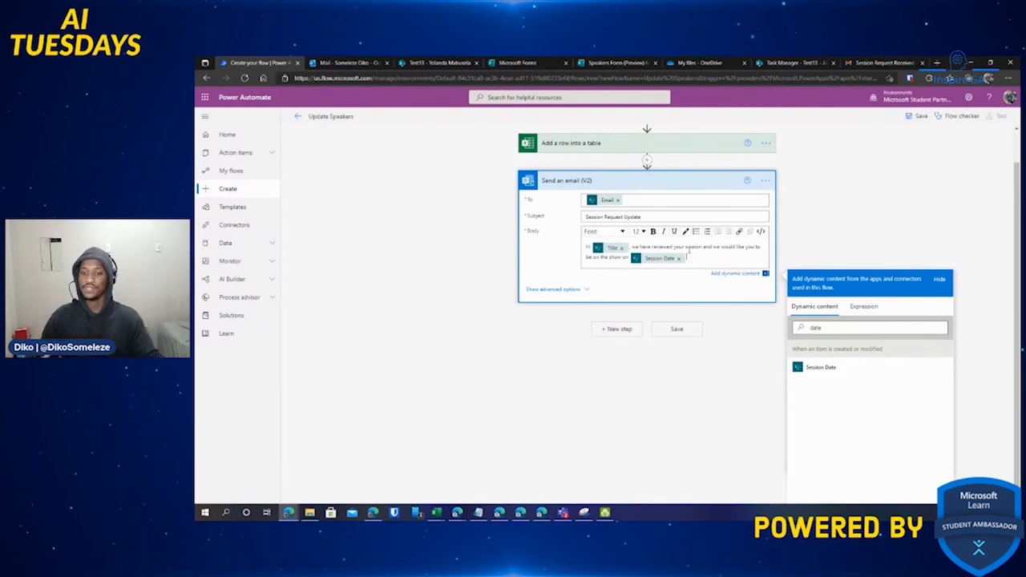
key(Return)
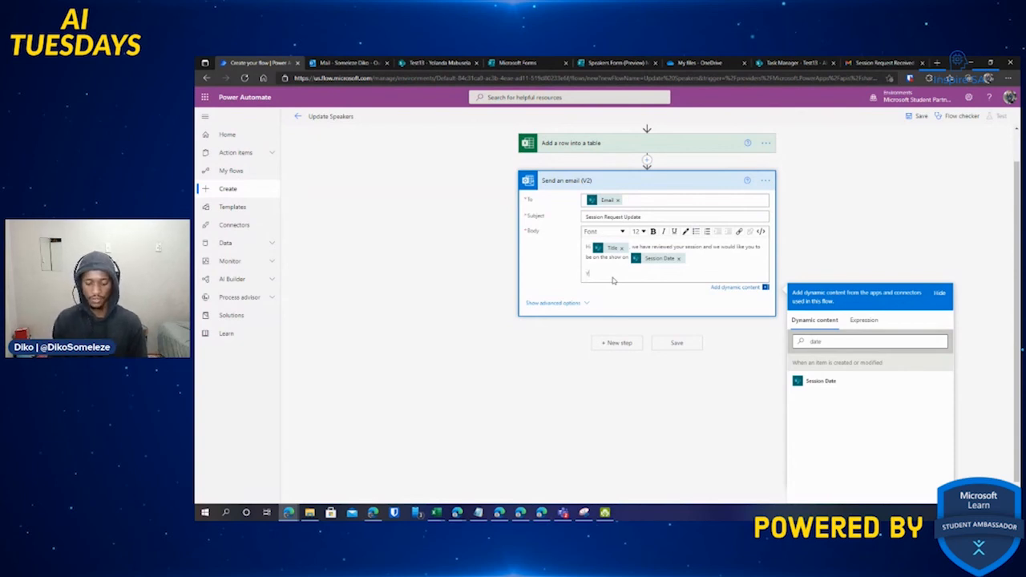
Step: Type the second body line 'You can view your session time amongst other session on the show on'
text(ou can v)
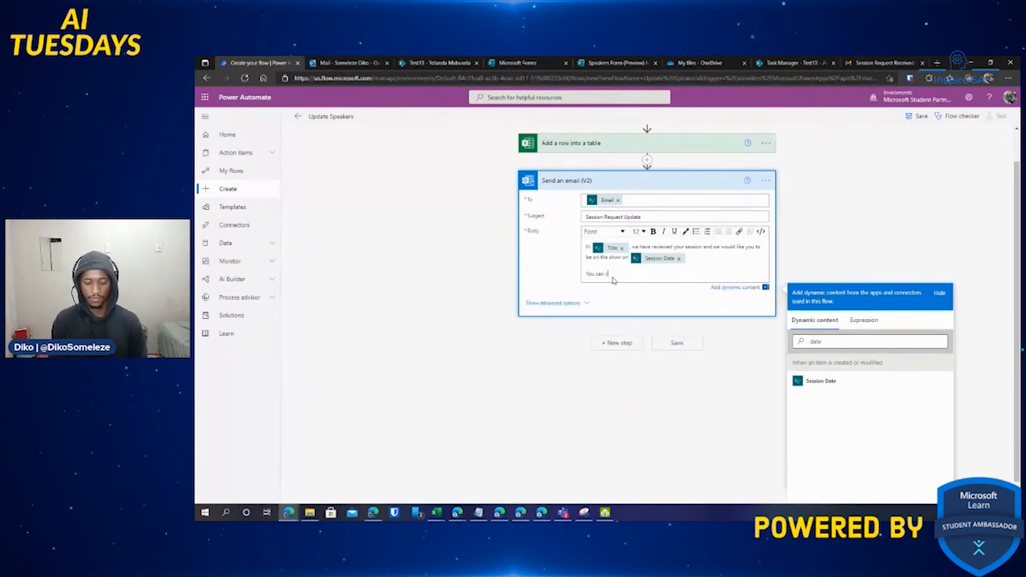
text(iew your)
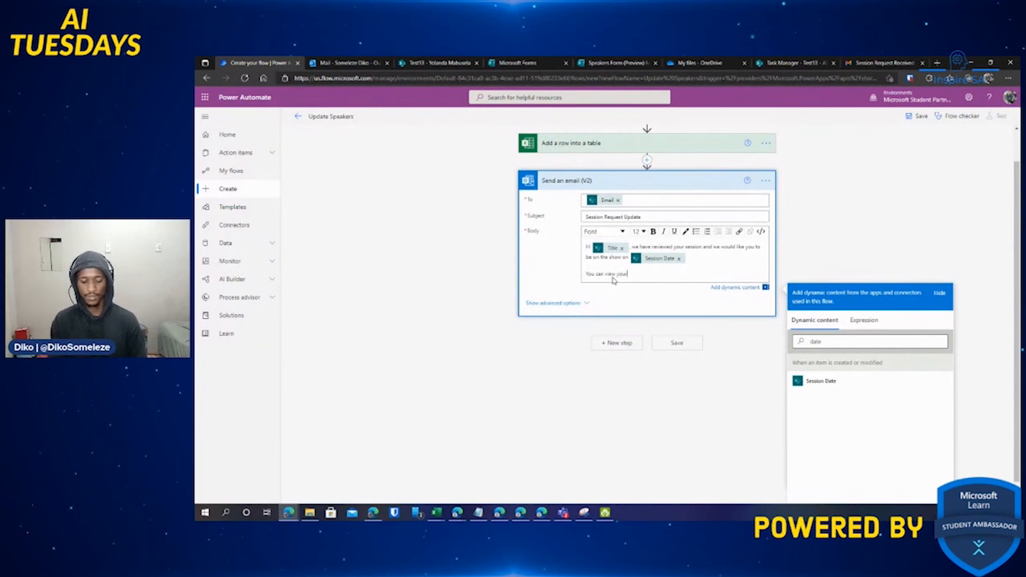
text( session a)
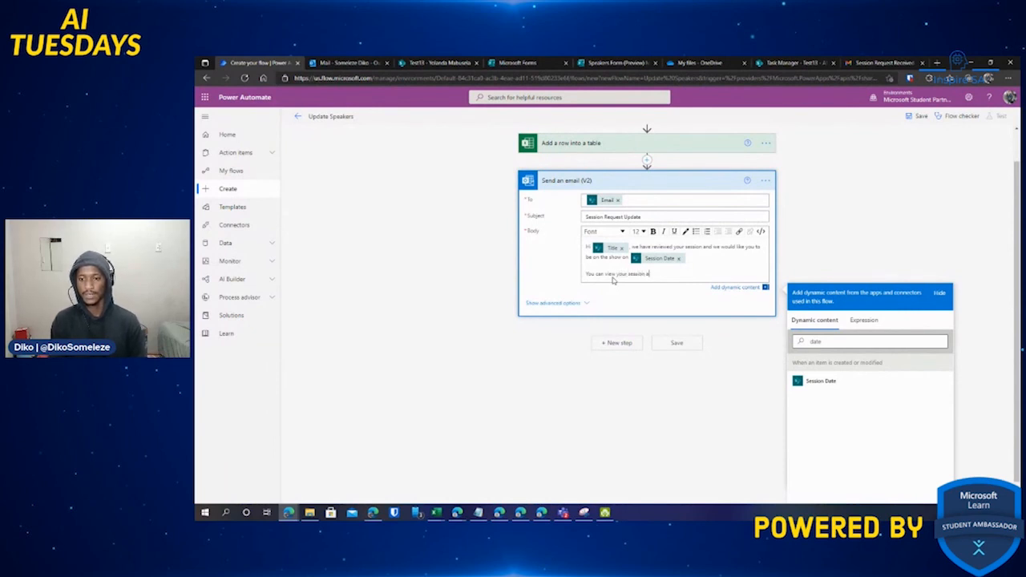
key(BackSpace)
text(time)
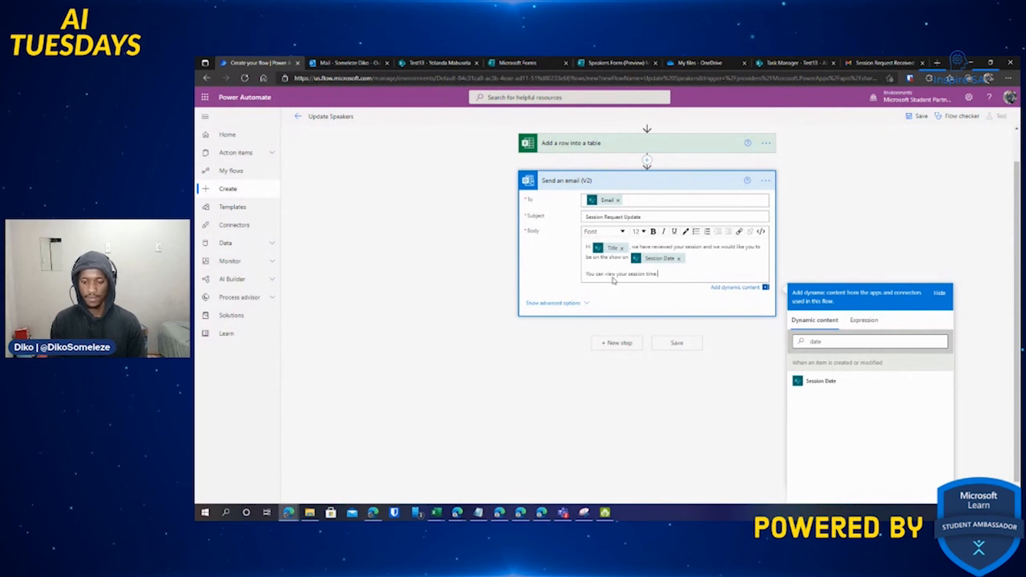
text( and)
text(st o)
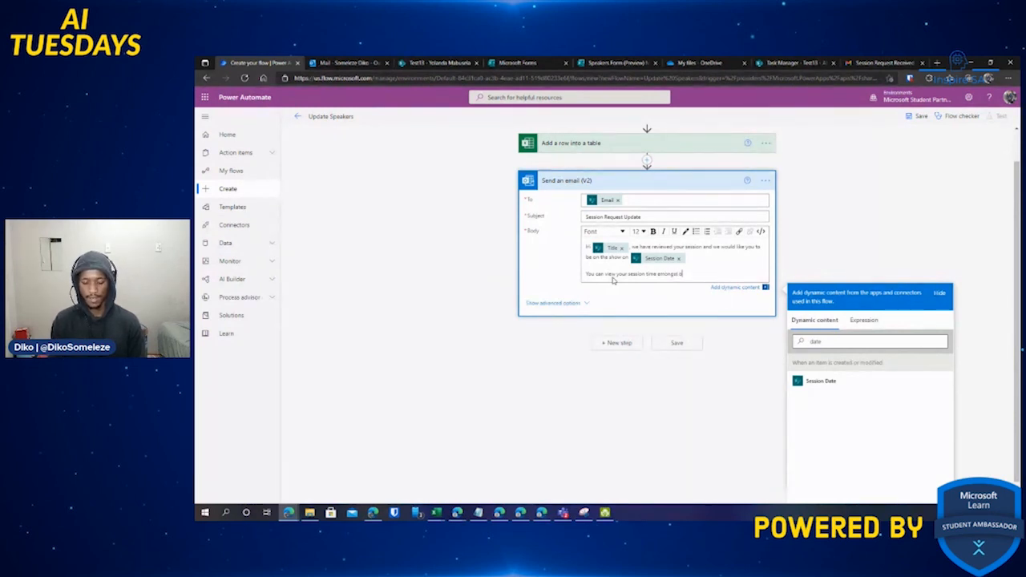
text(ther session)
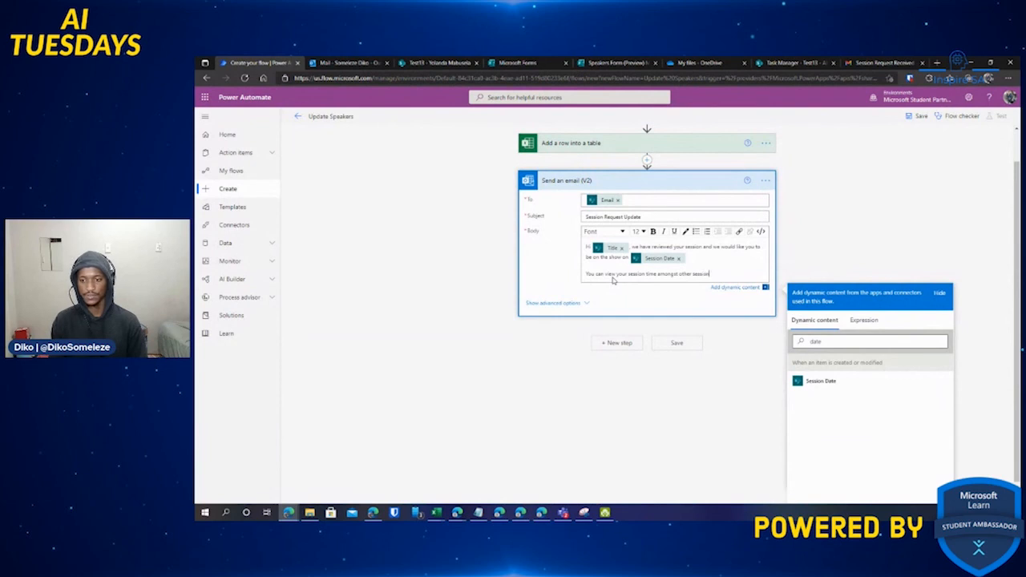
text( in)
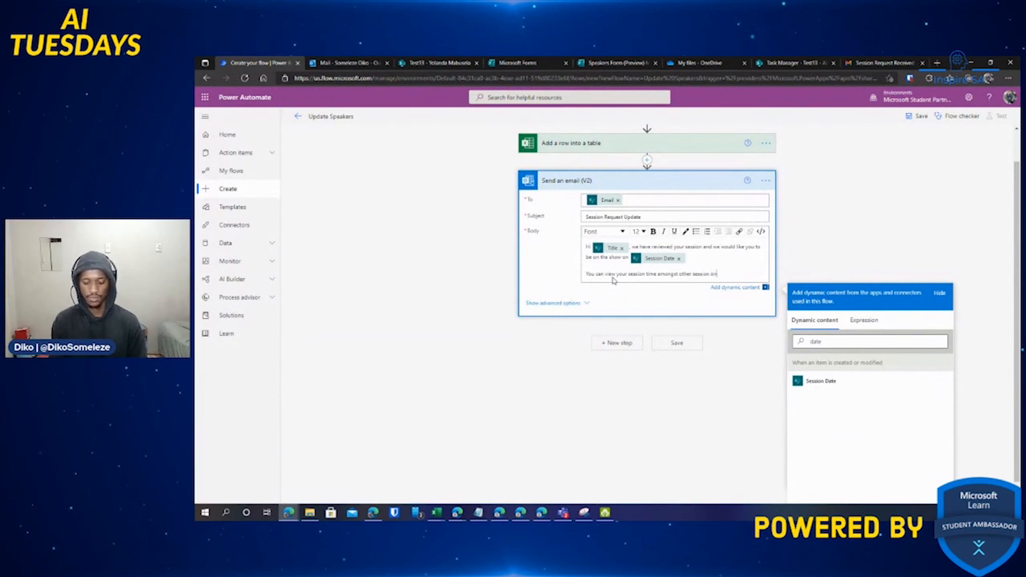
key(BackSpace)
key(BackSpace)
text(on the s)
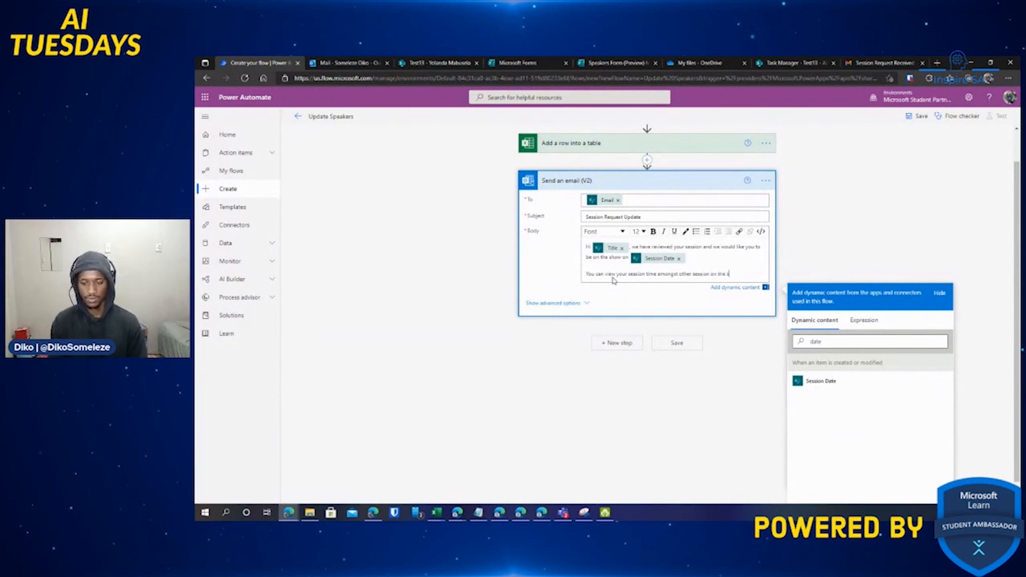
text(how on)
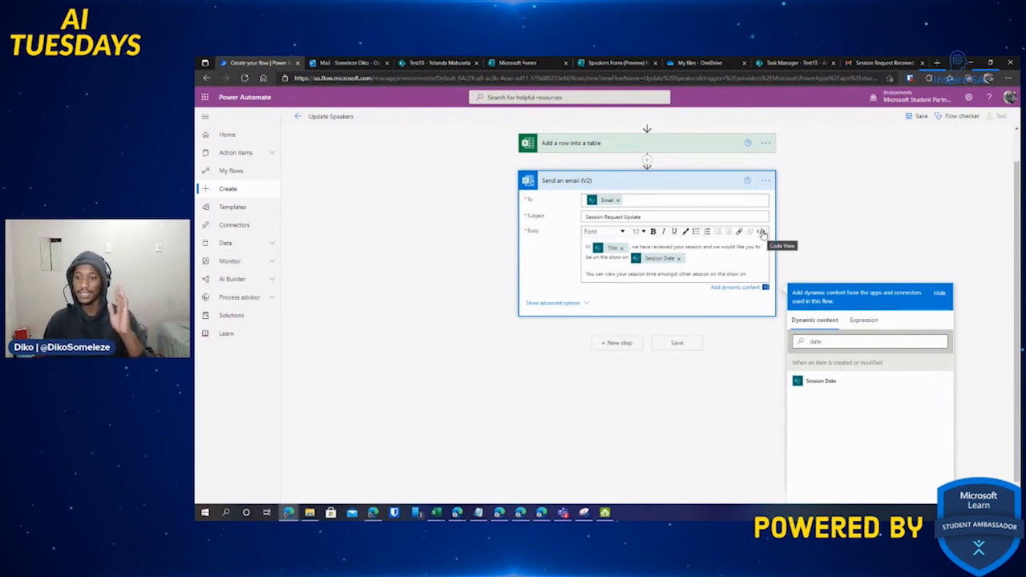
Step: Check the shared OneDrive file and the speaker's SharePoint entry, then return to the email step
click(700, 62)
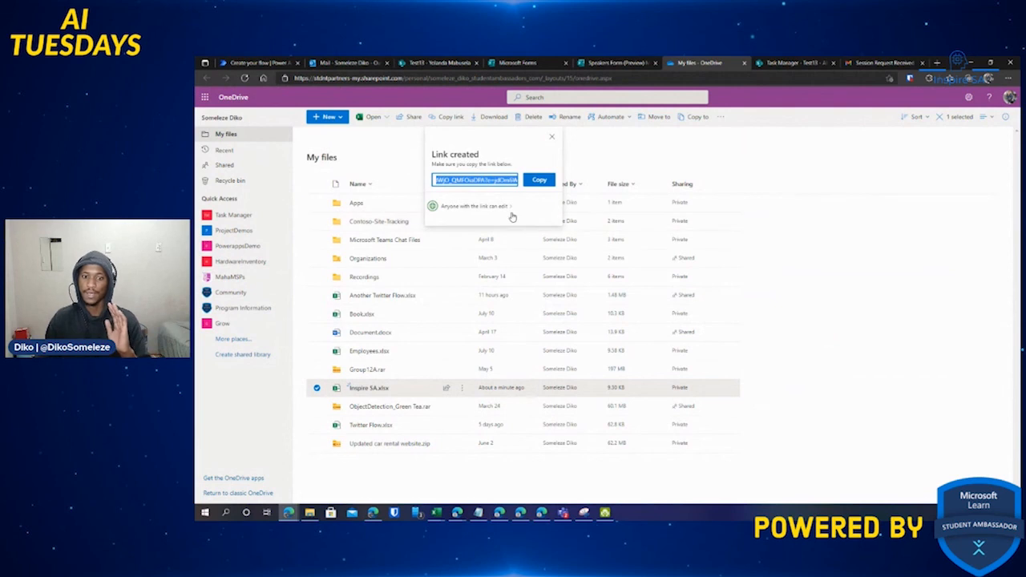
click(441, 63)
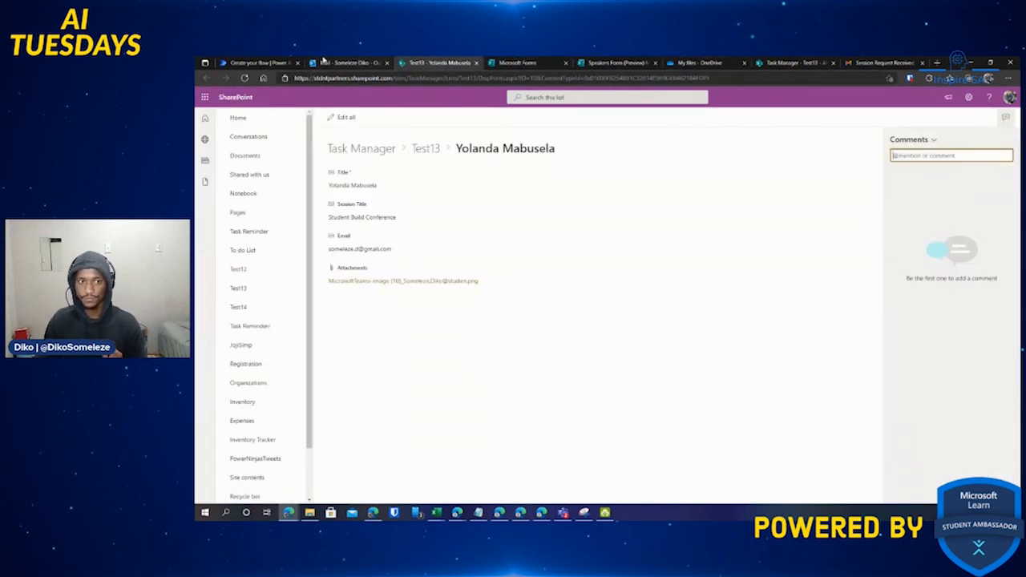
click(261, 63)
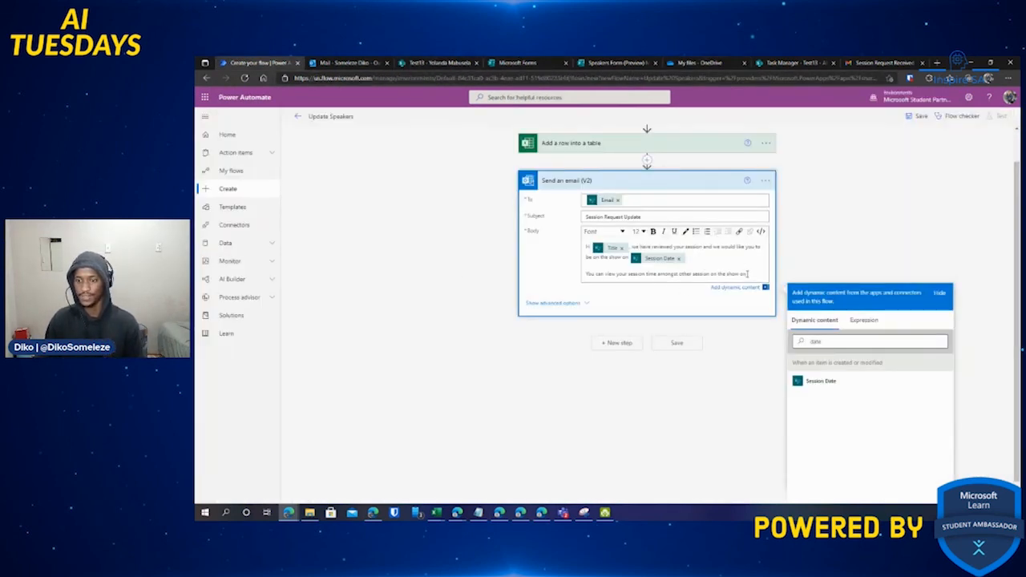
Step: In the body's code view, begin an <a href=""> link tag at the closing sentence
click(760, 231)
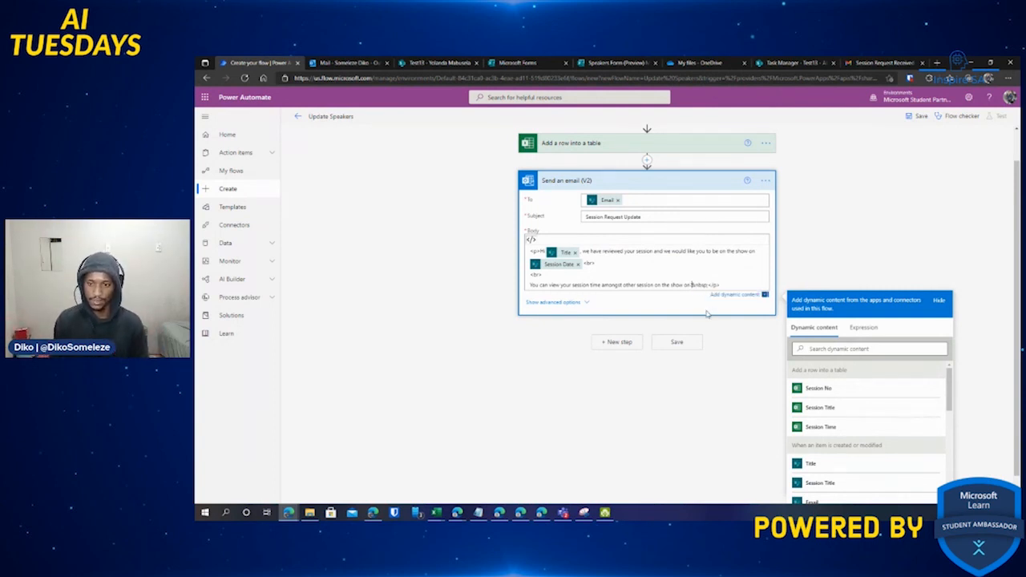
text(<)
text(a)
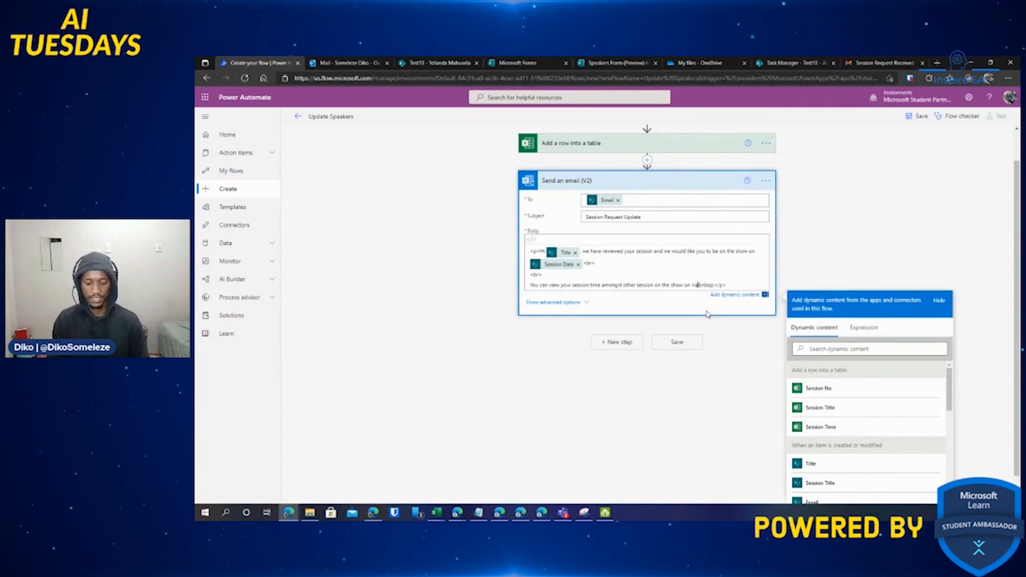
text(>)
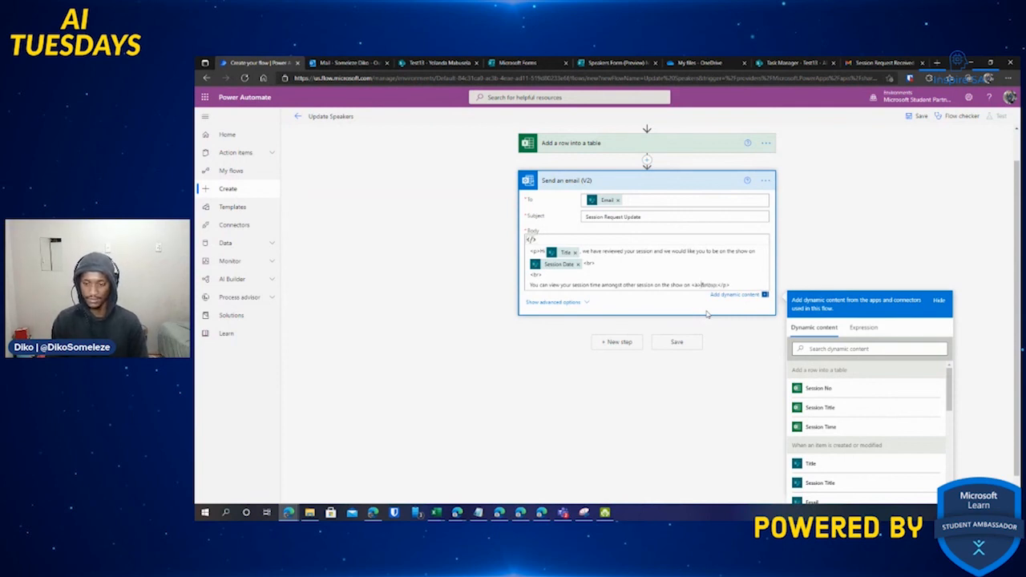
key(BackSpace)
text(hr)
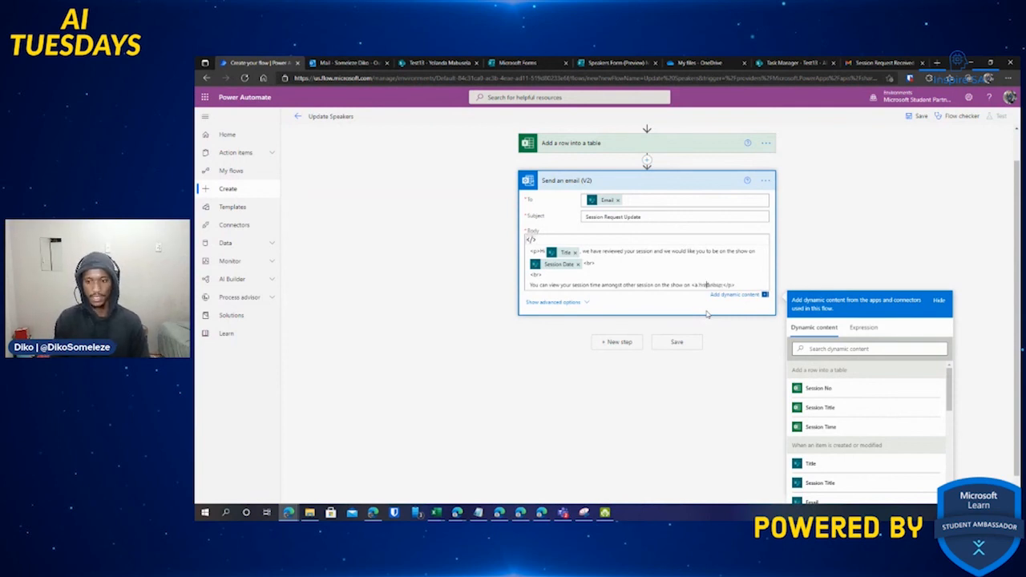
text(ef)
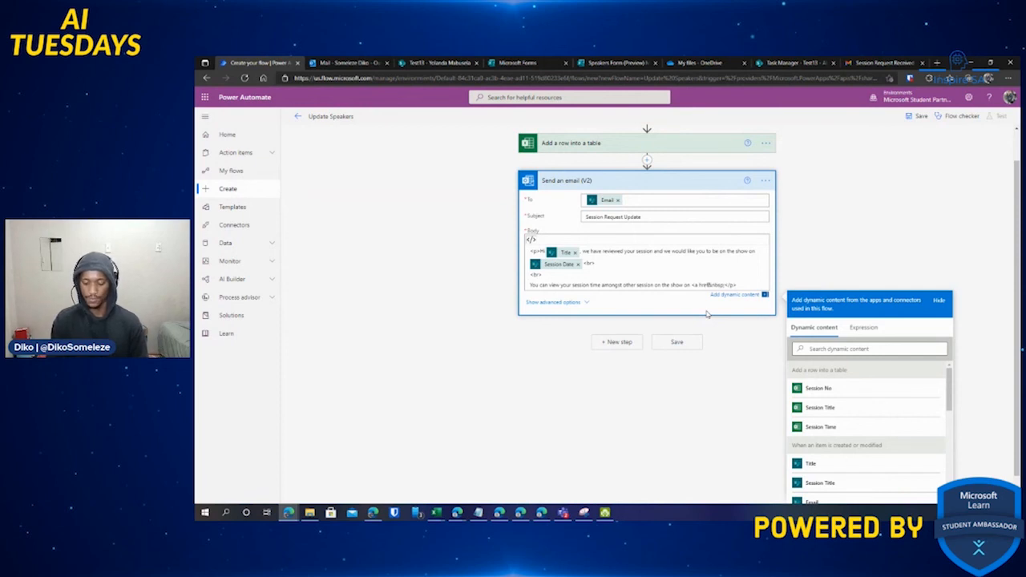
text(=)
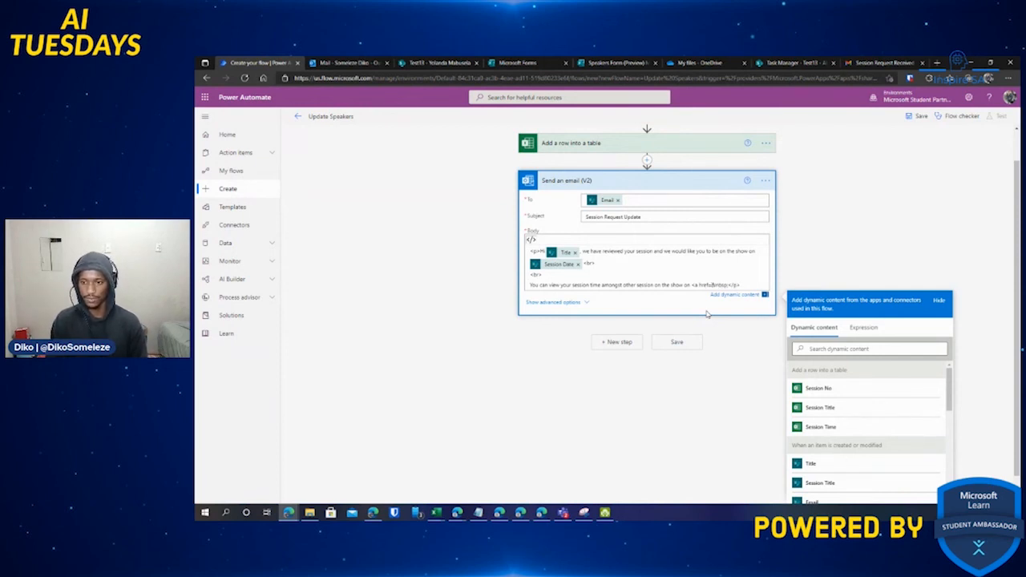
text(")
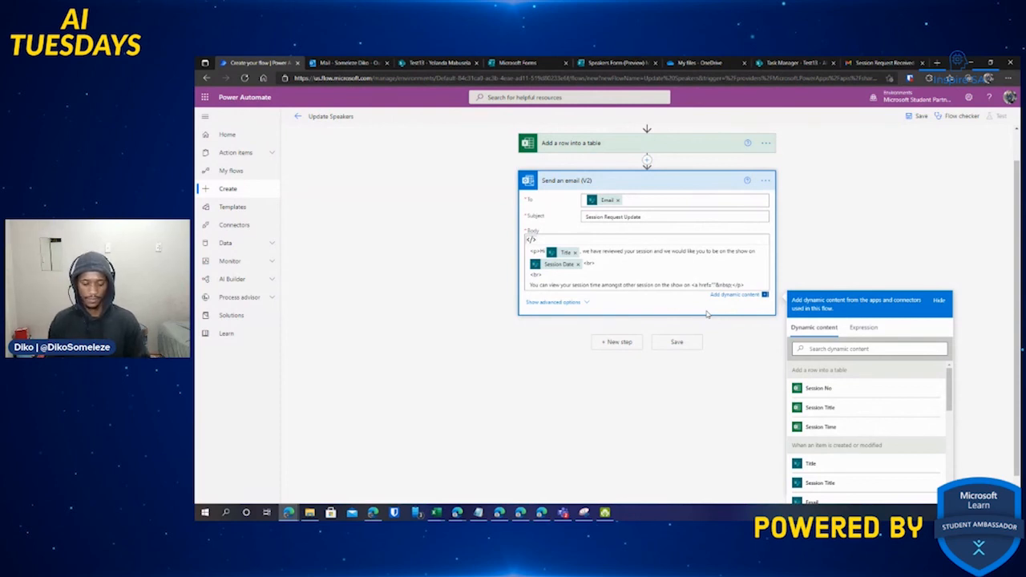
key(ctrl+v)
key(BackSpace)
key(BackSpace)
key(BackSpace)
key(BackSpace)
key(BackSpace)
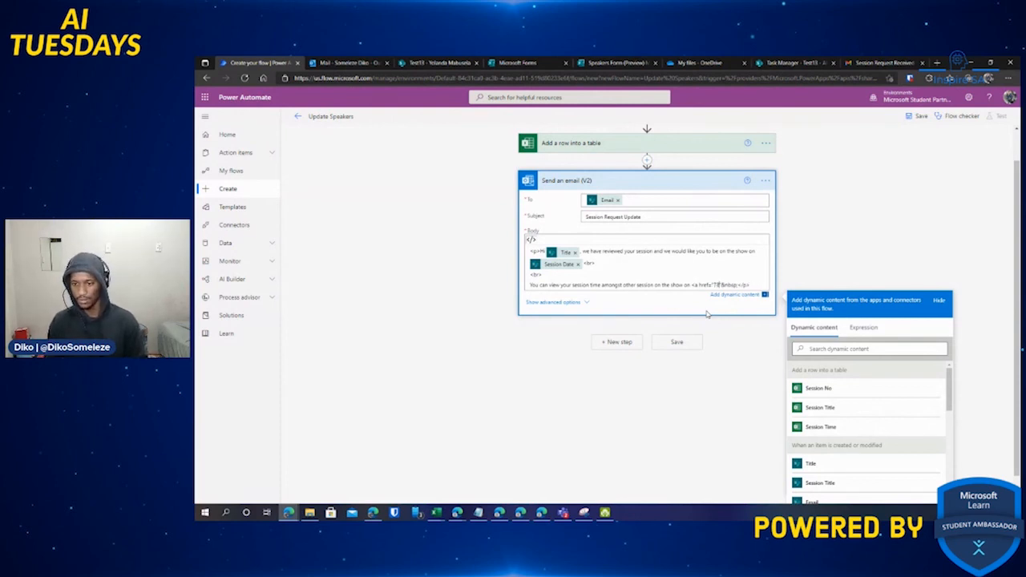
Step: Paste the Inspire SA.xlsx share link into the href with link text 'this link'
click(700, 62)
click(539, 179)
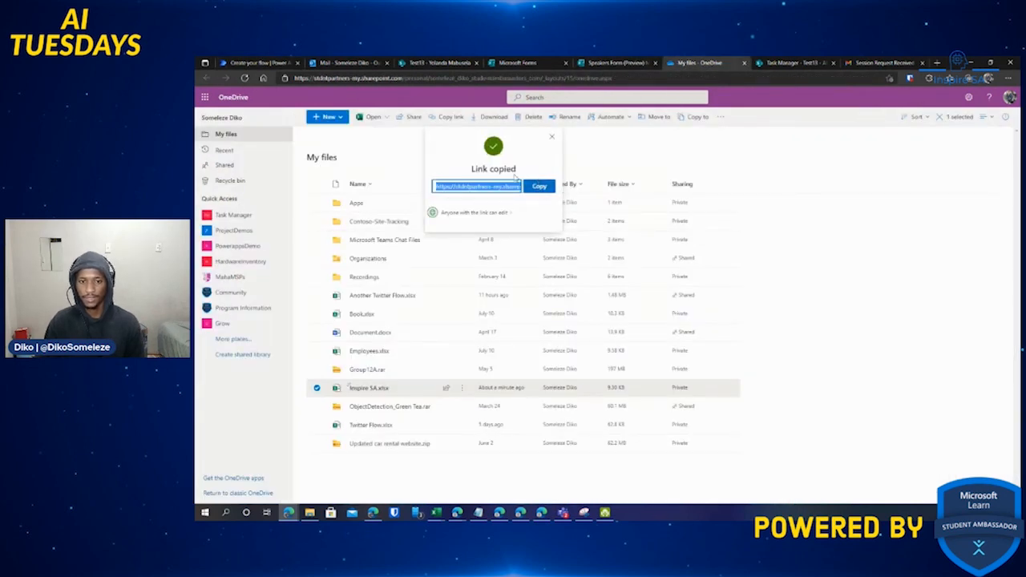
click(281, 62)
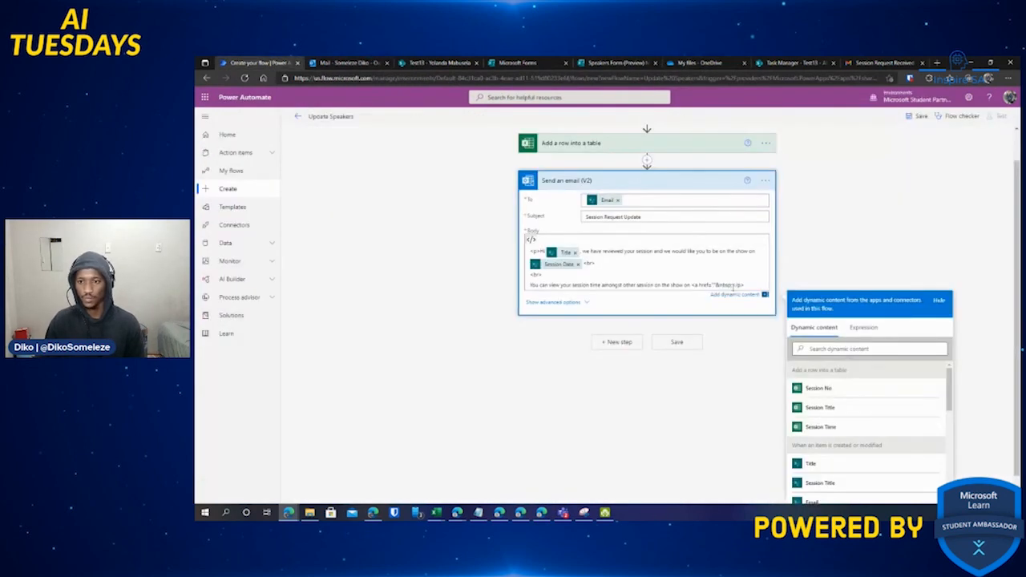
key(ctrl+v)
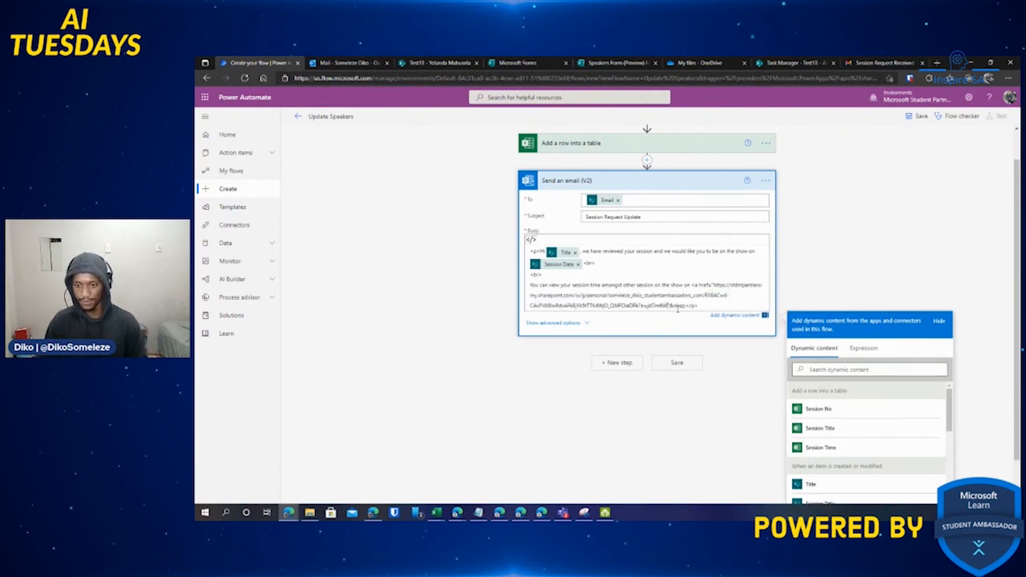
text(>)
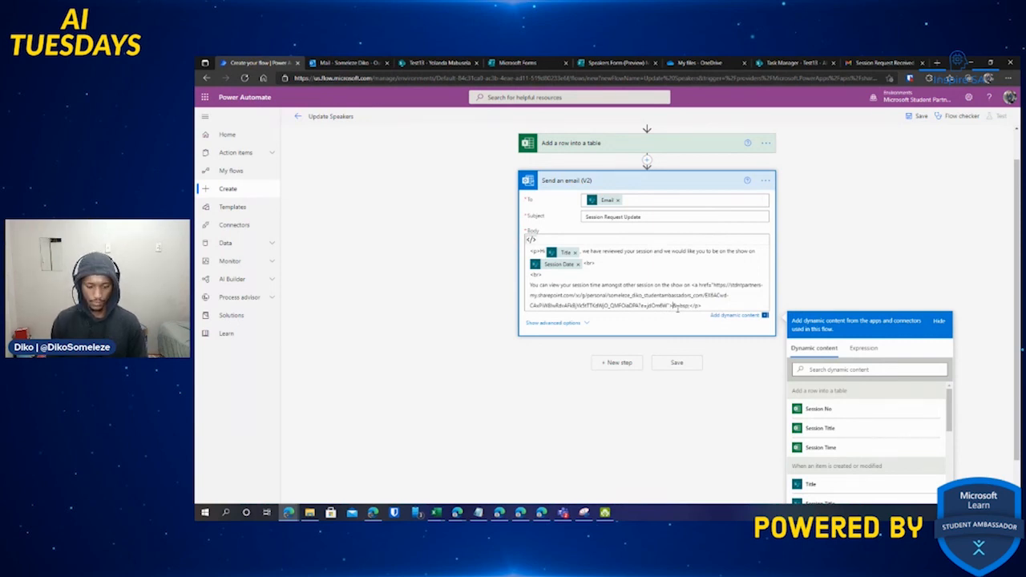
text(thsi)
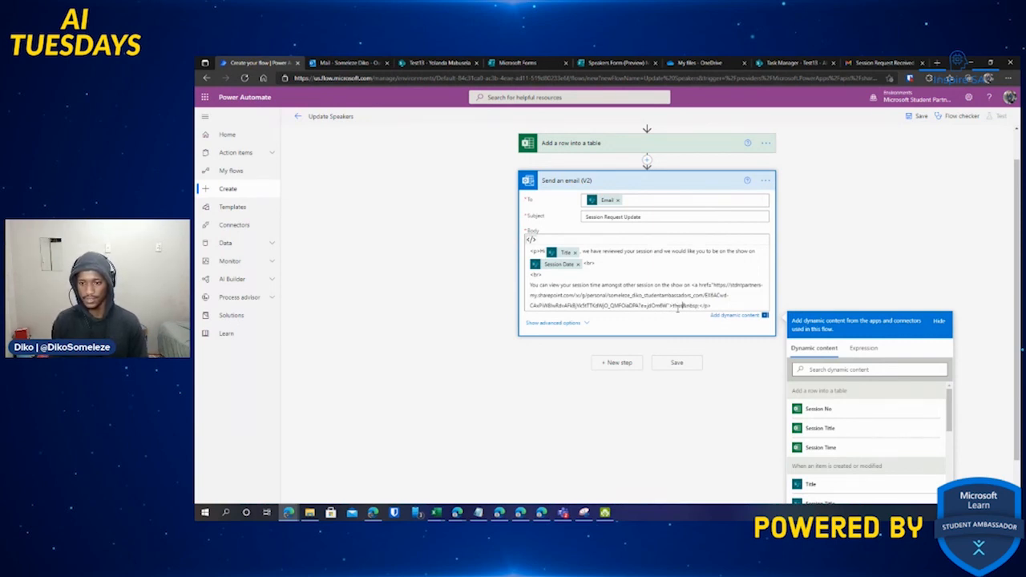
key(BackSpace)
key(BackSpace)
text(is)
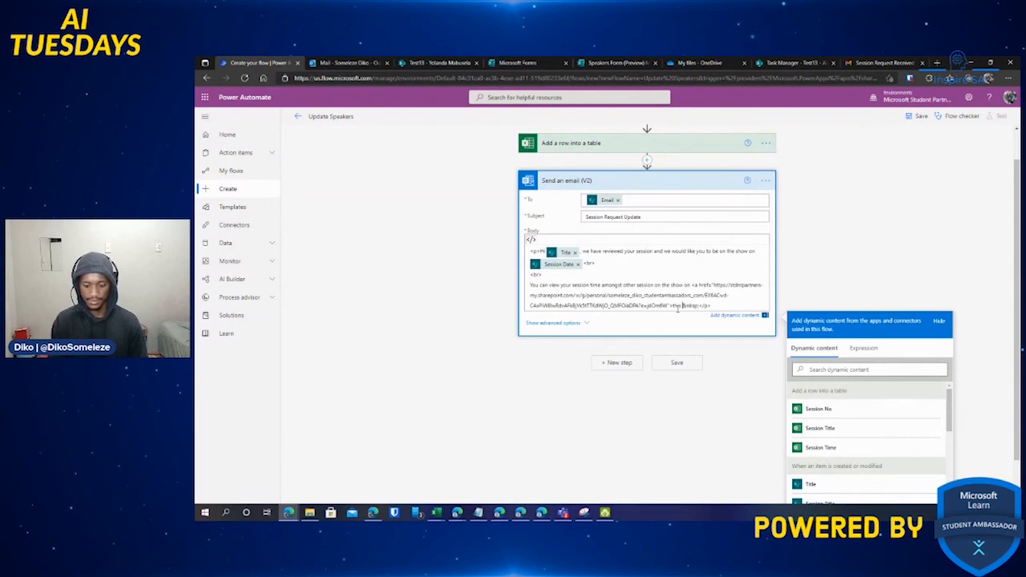
text( link)
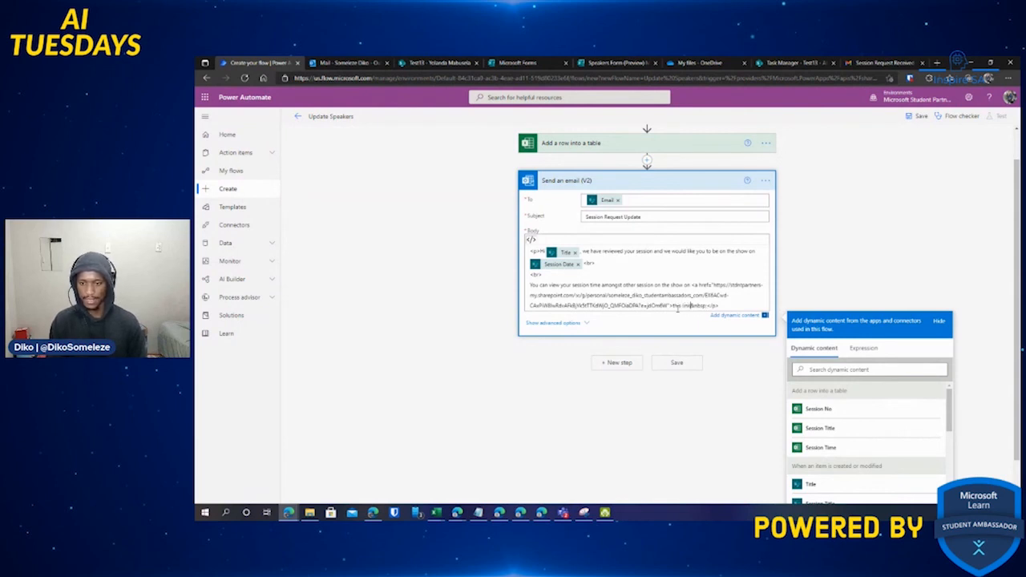
text(<)
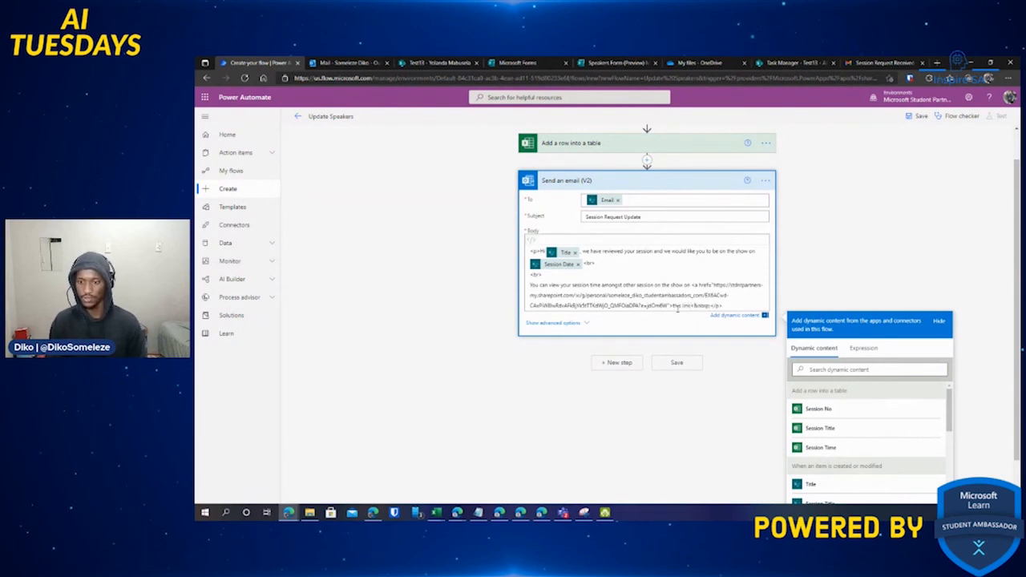
text(/a>)
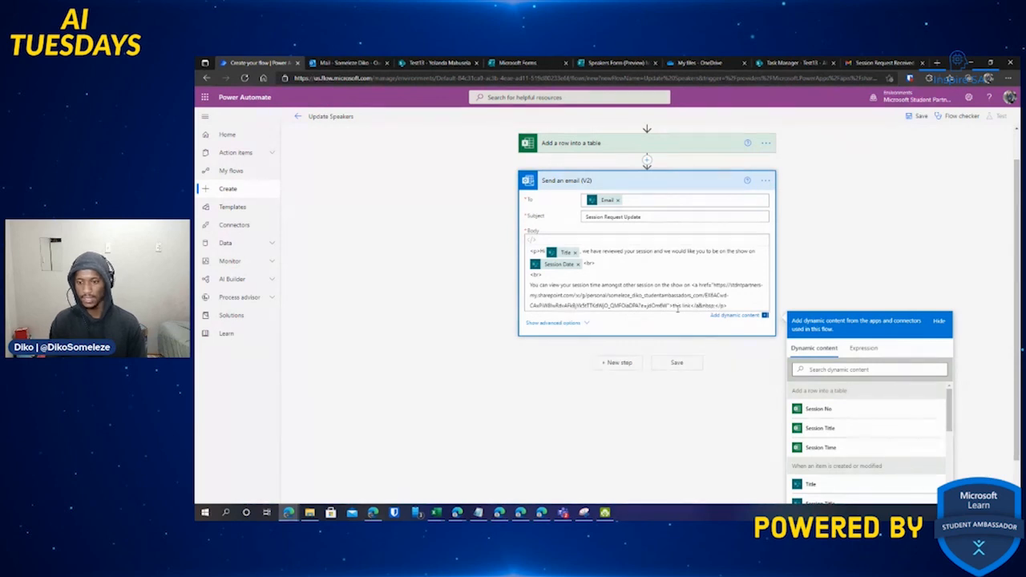
text(>)
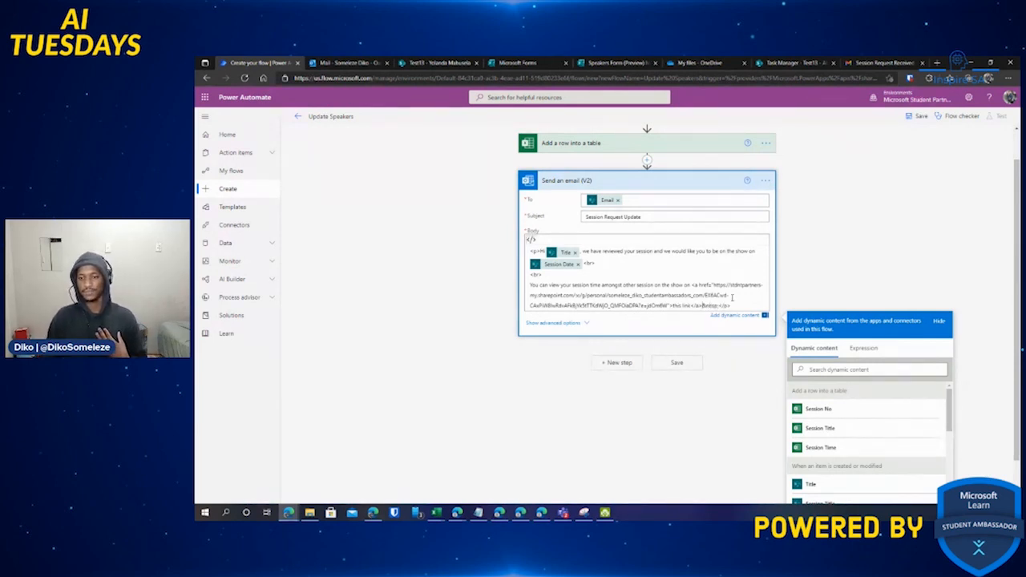
Step: Add a 'See you then' sign-off line and save the Update Speakers flow
key(Return)
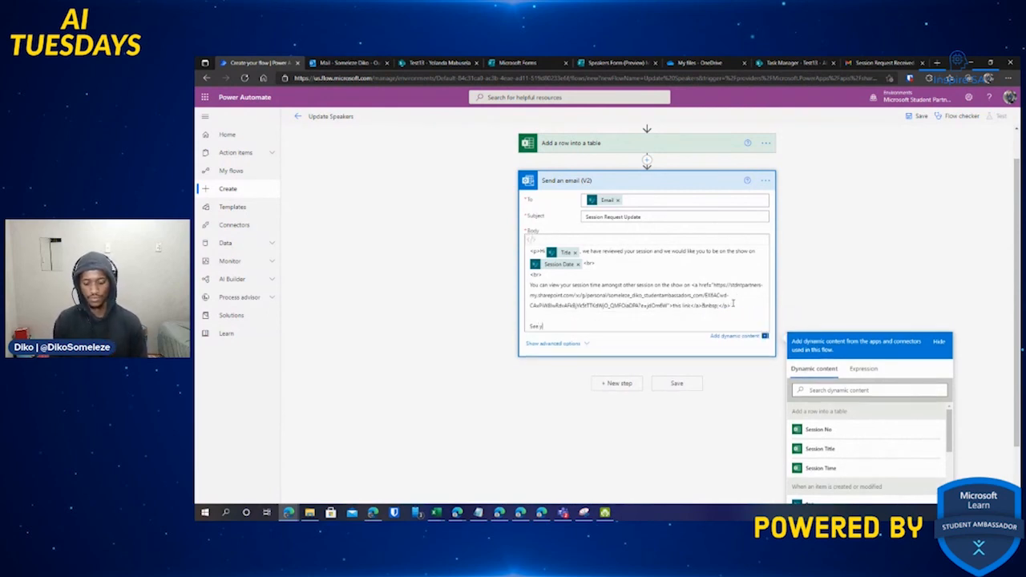
text(See you then!)
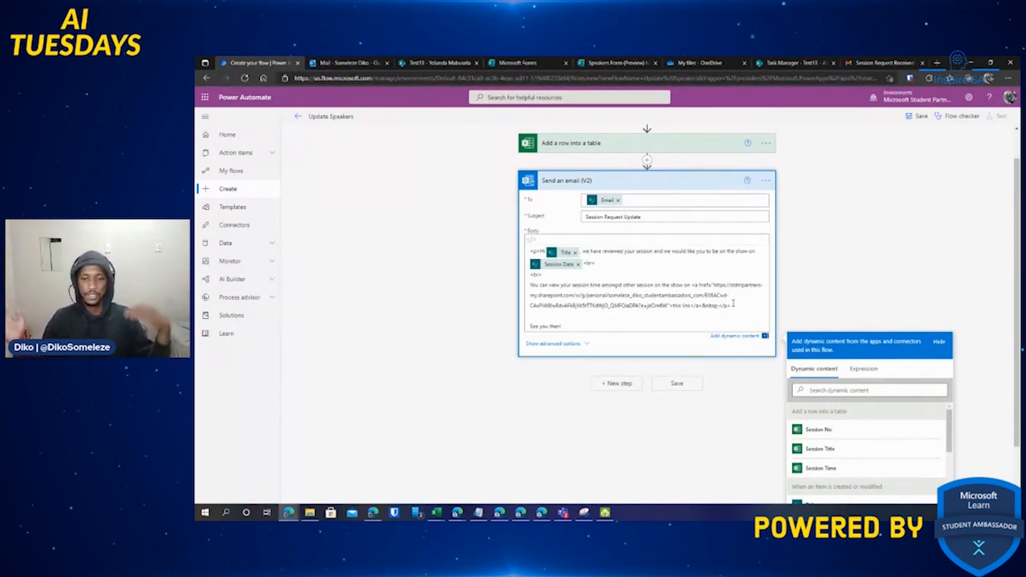
scroll(867, 260, up, 1)
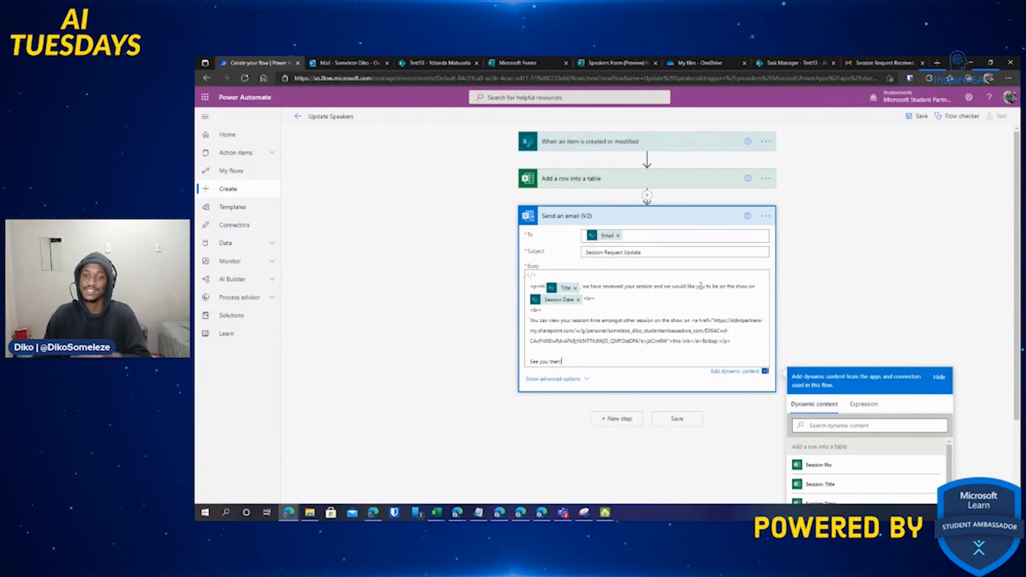
click(917, 118)
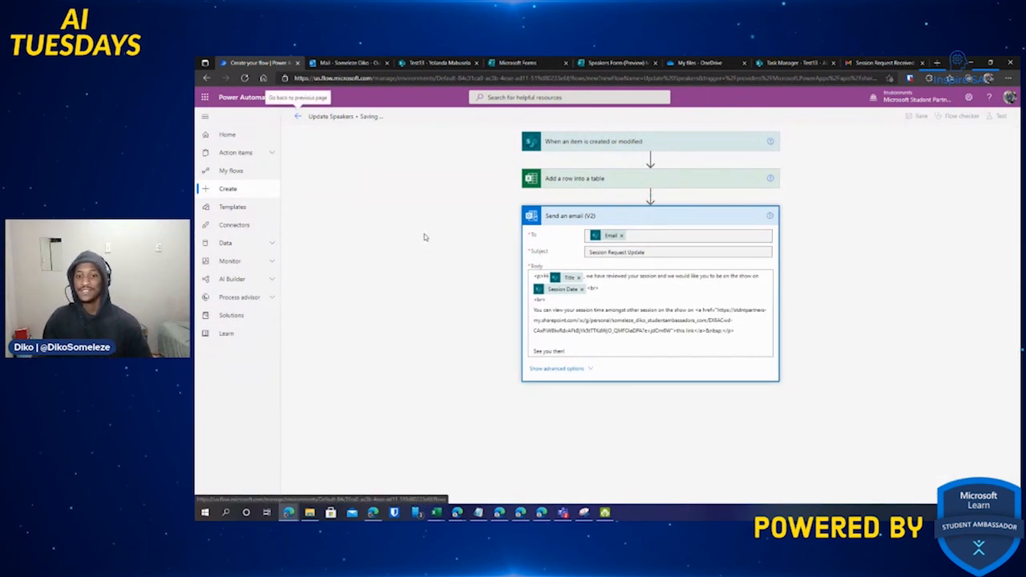
Step: Return to the flow's details page, dismiss the notice, and go to the Test13 SharePoint list
click(298, 118)
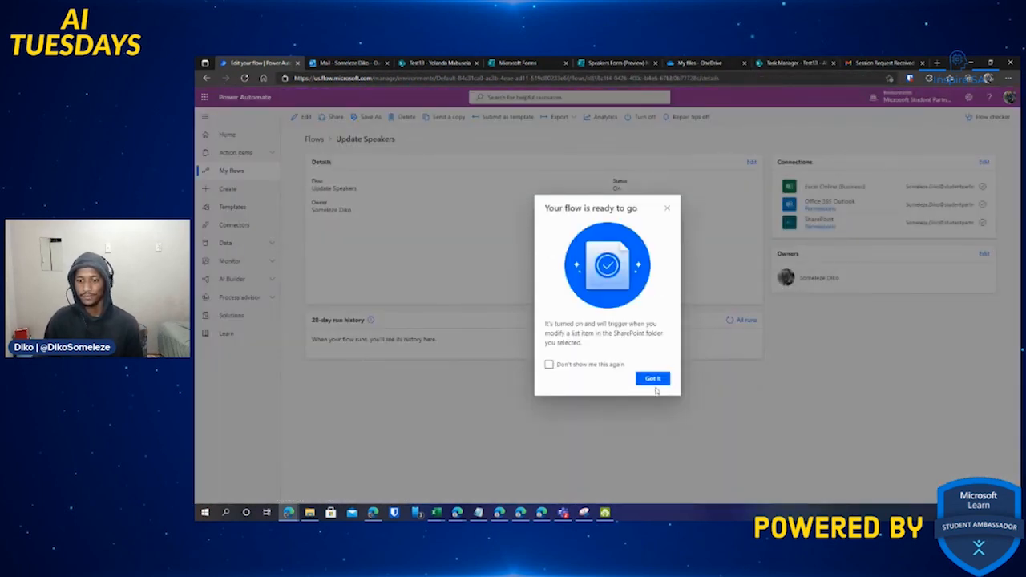
click(655, 379)
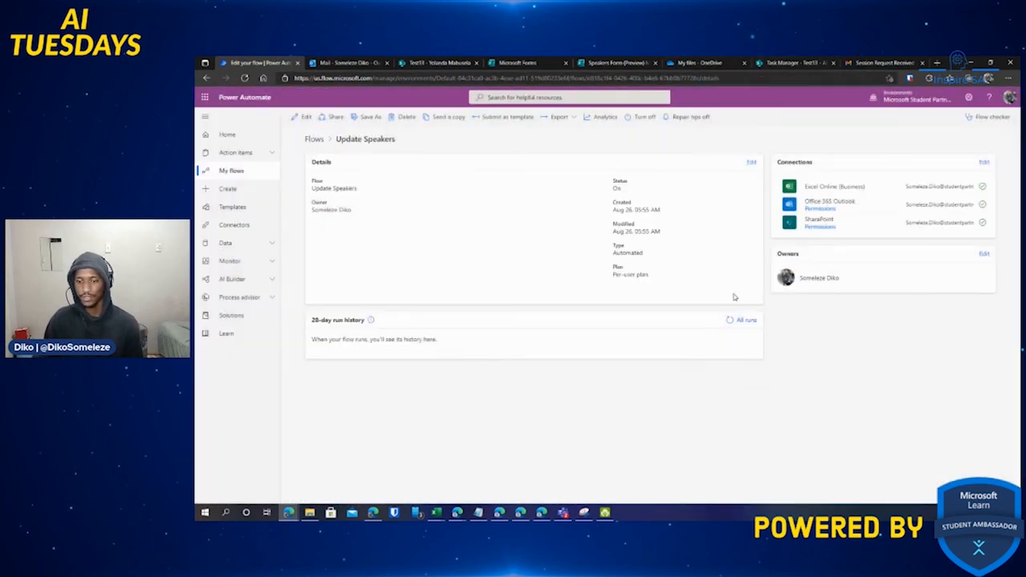
click(789, 63)
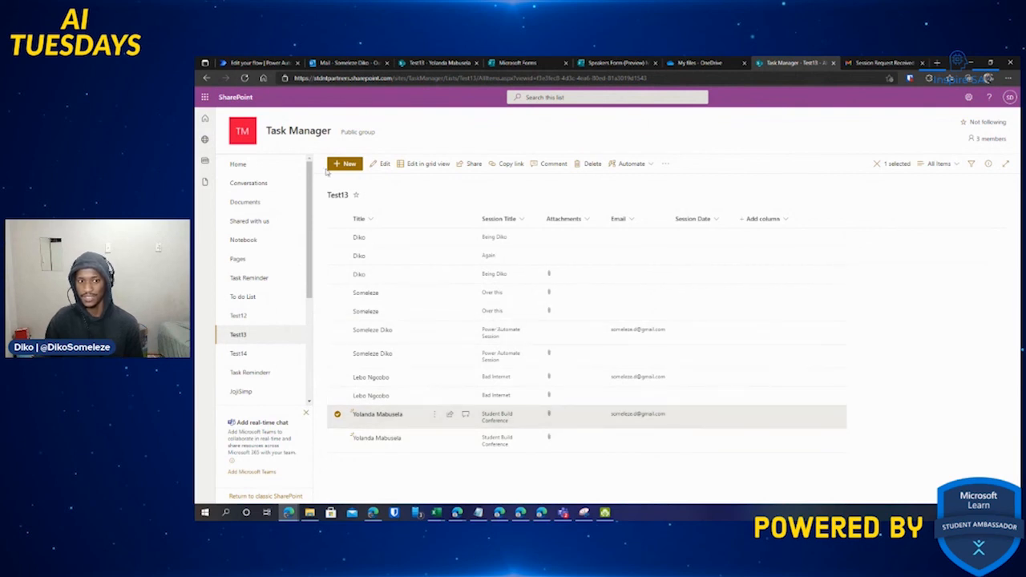
Step: Change the Student Build Conference entry's Session Date to 27 August 2021, 06 PM, and save
click(372, 169)
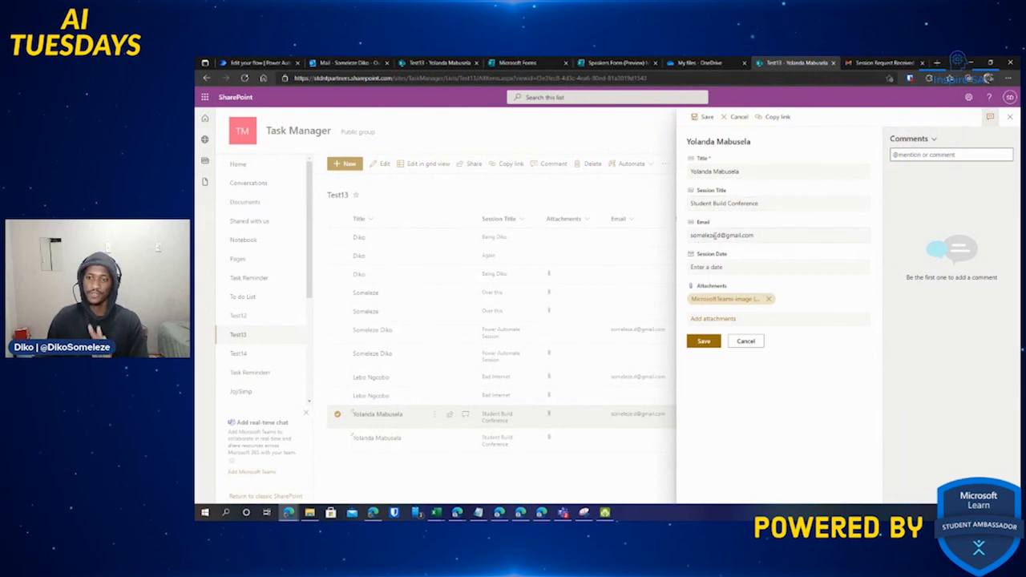
click(706, 267)
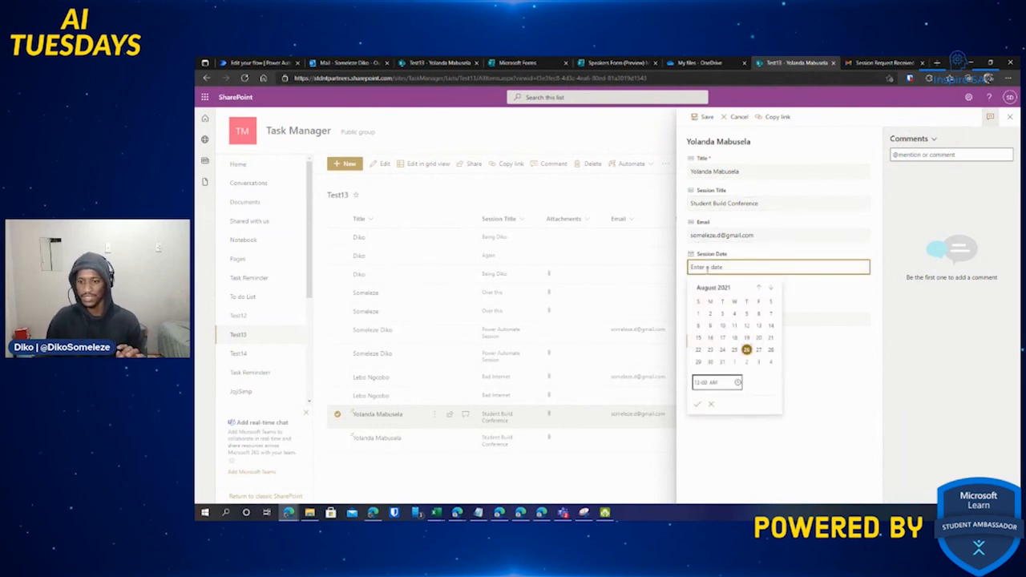
click(759, 351)
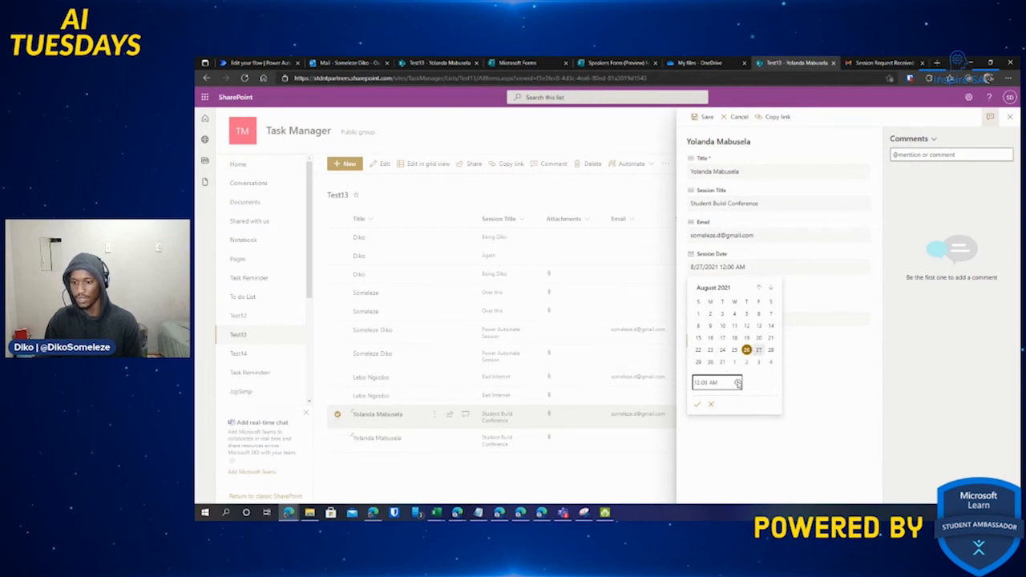
click(737, 383)
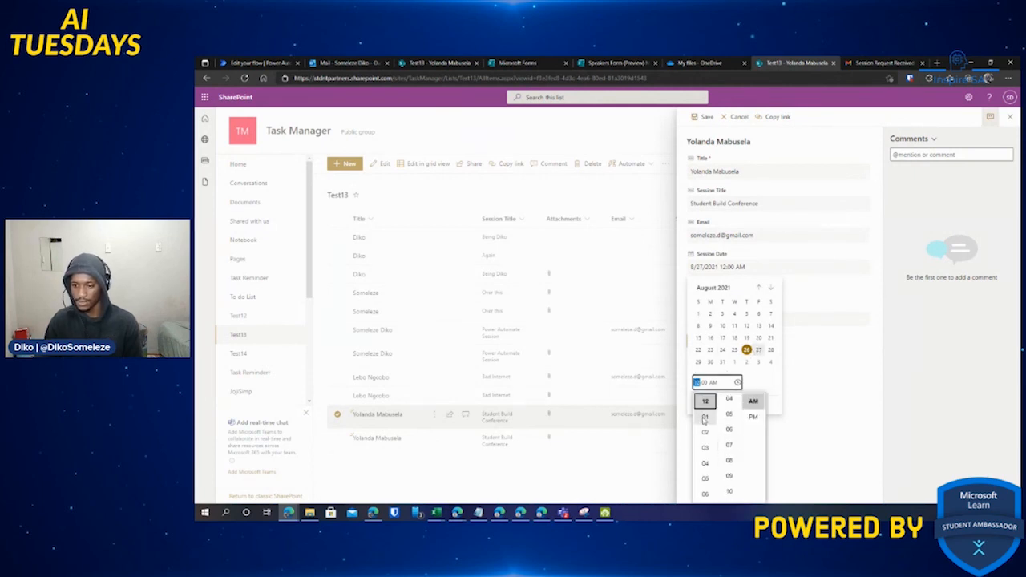
scroll(705, 419, up, 4)
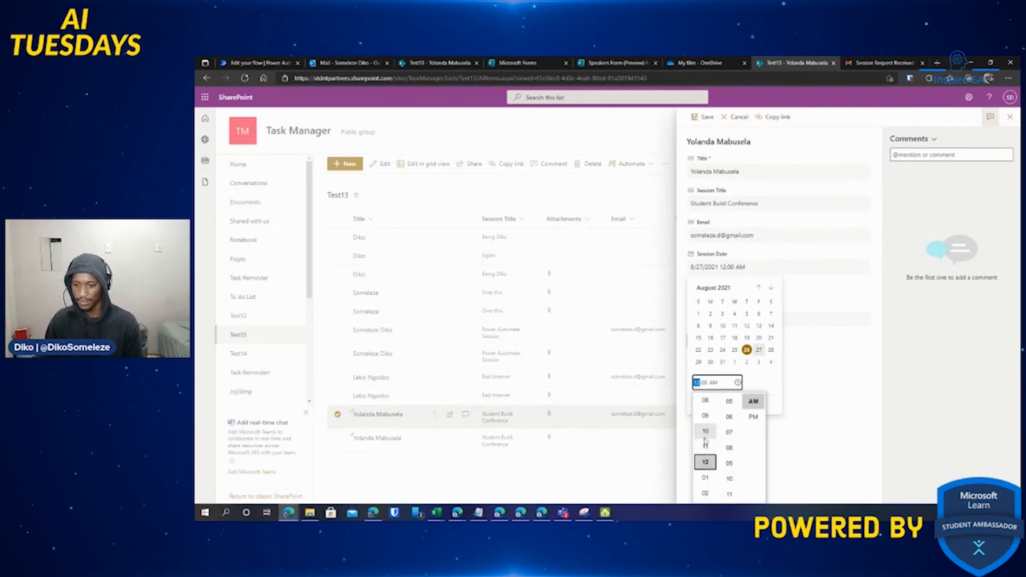
scroll(705, 449, down, 3)
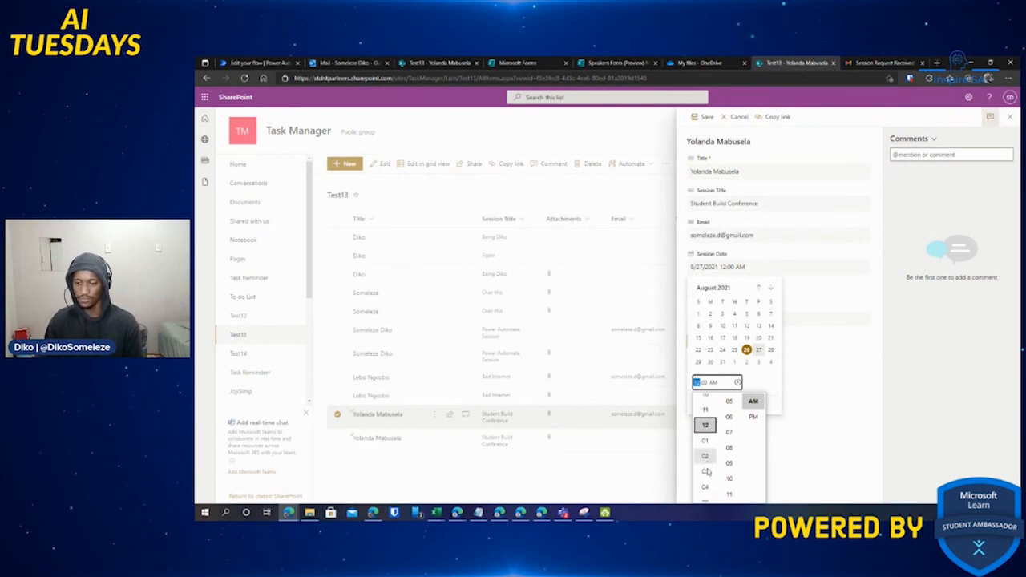
scroll(706, 473, down, 2)
click(706, 479)
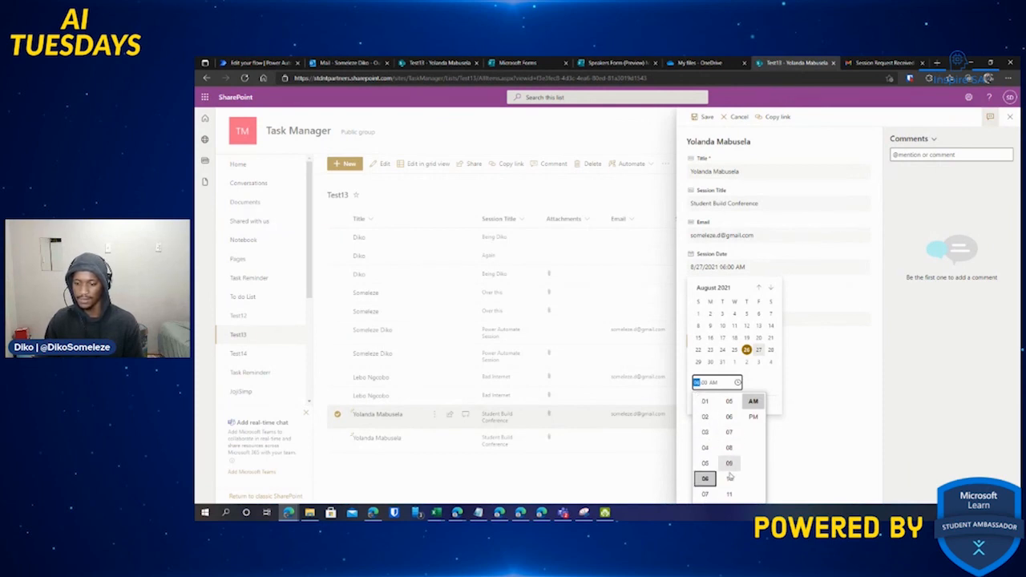
click(752, 416)
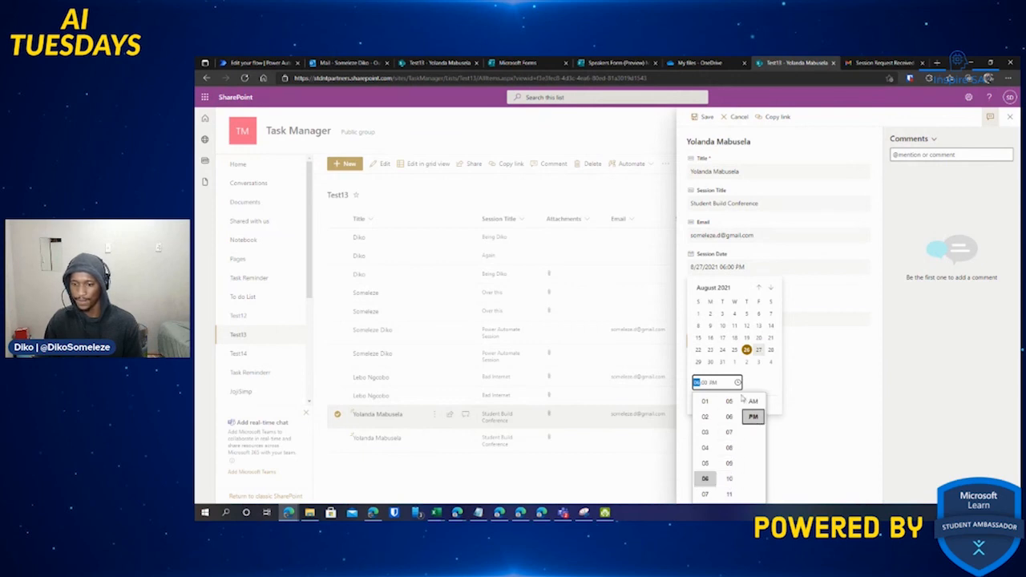
click(787, 372)
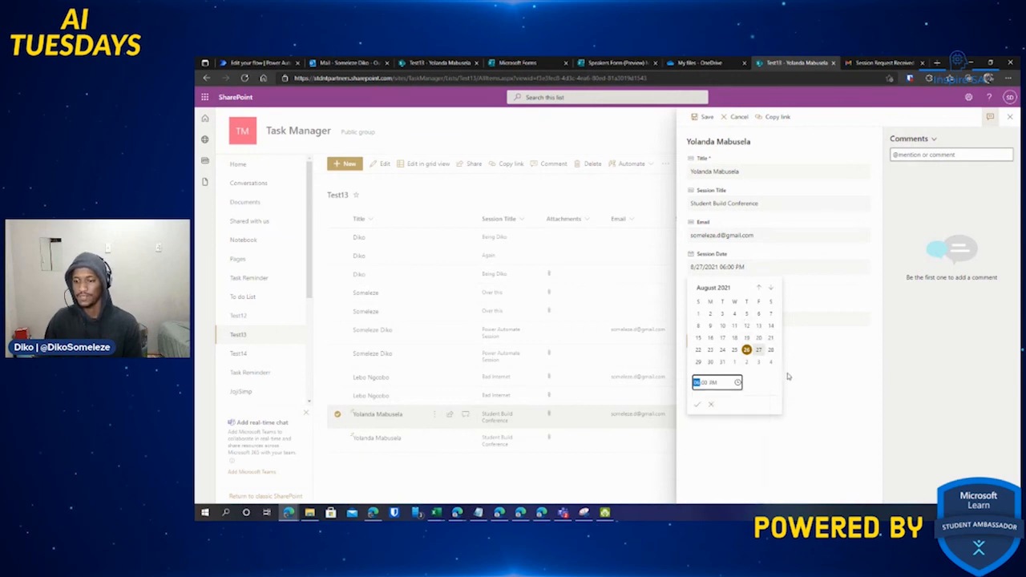
click(697, 405)
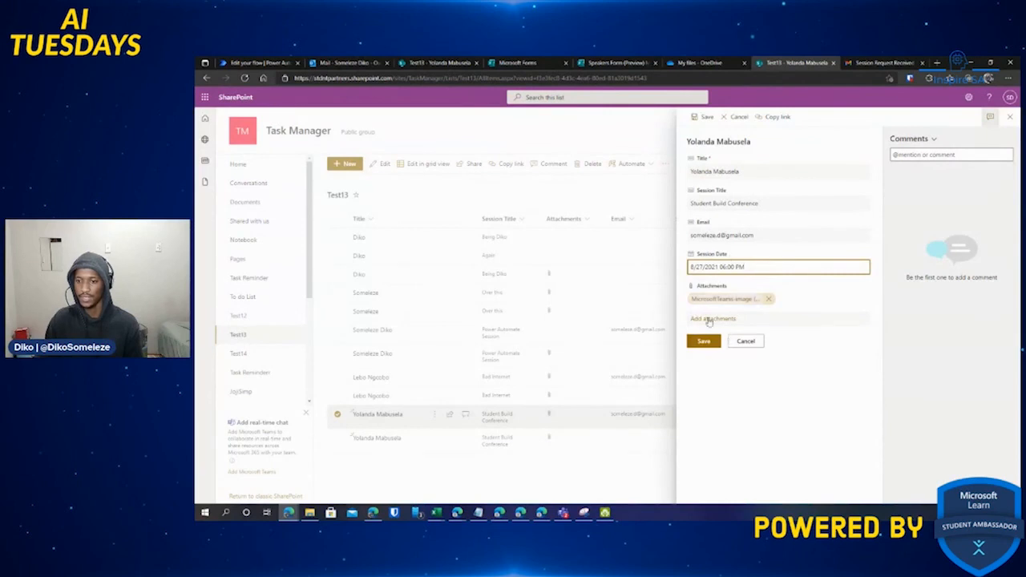
click(703, 342)
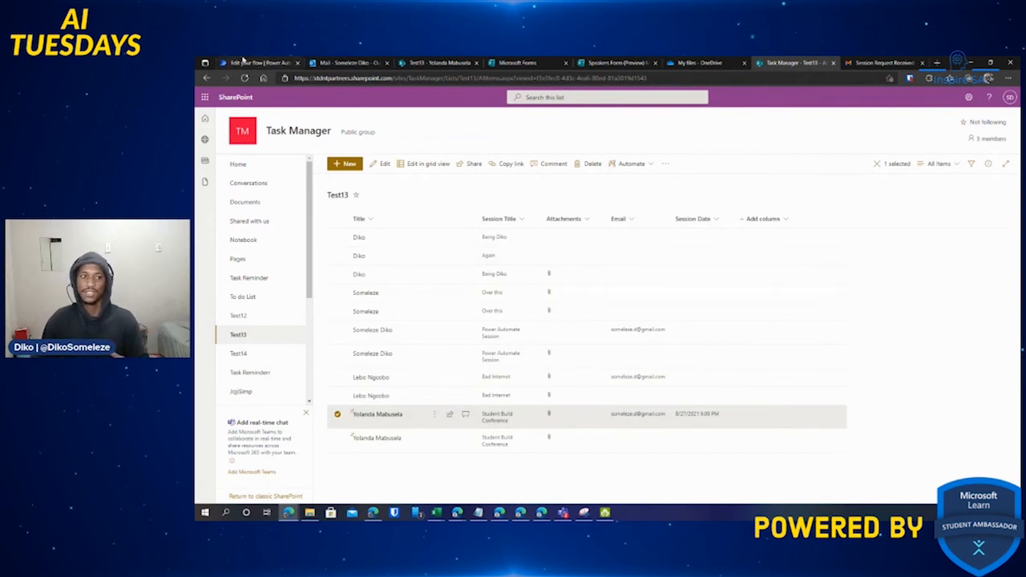
Step: Refresh the Update Speakers run history several times and glance at the Session Request Received email
click(242, 61)
click(730, 320)
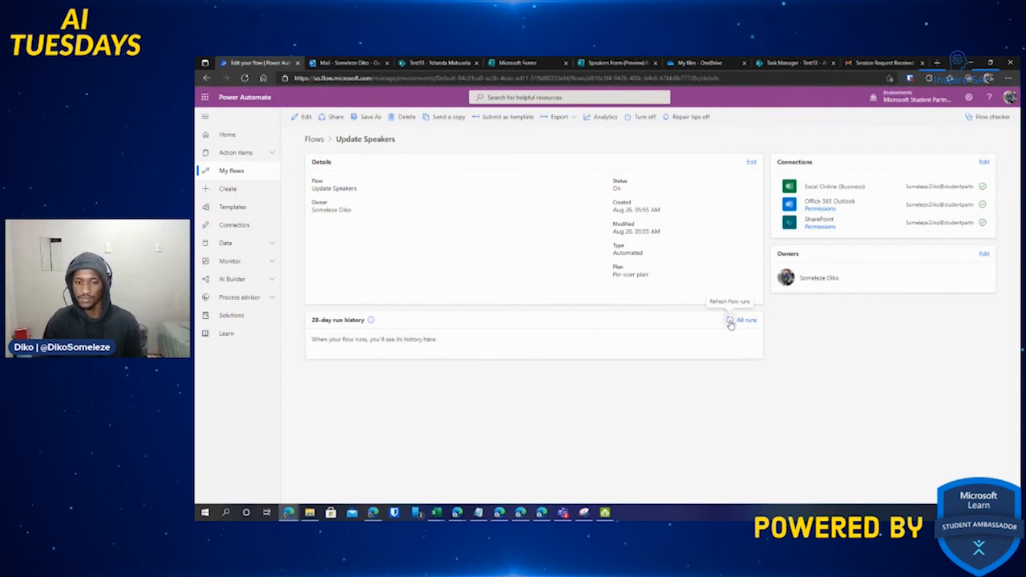
click(730, 322)
click(731, 322)
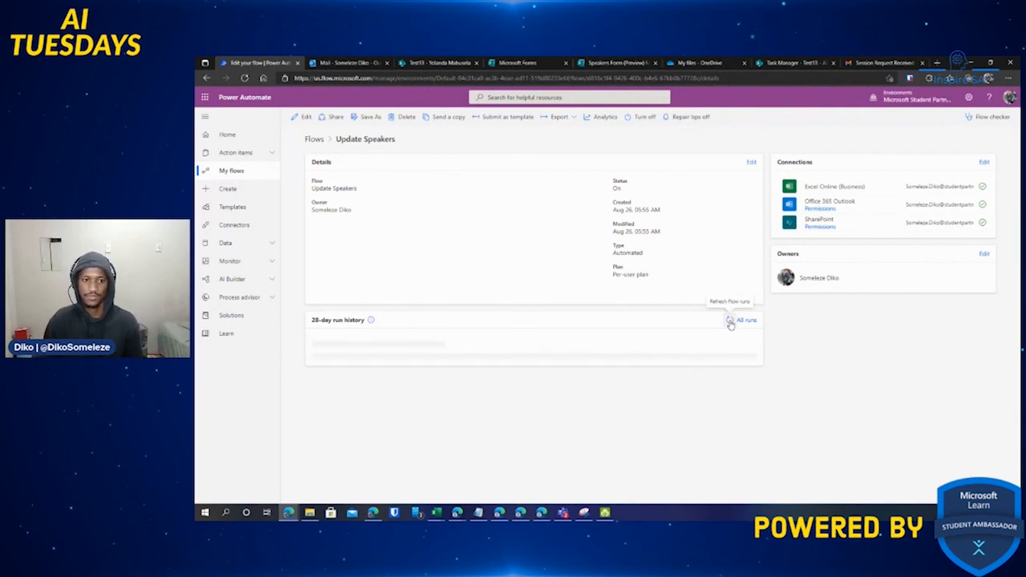
click(730, 322)
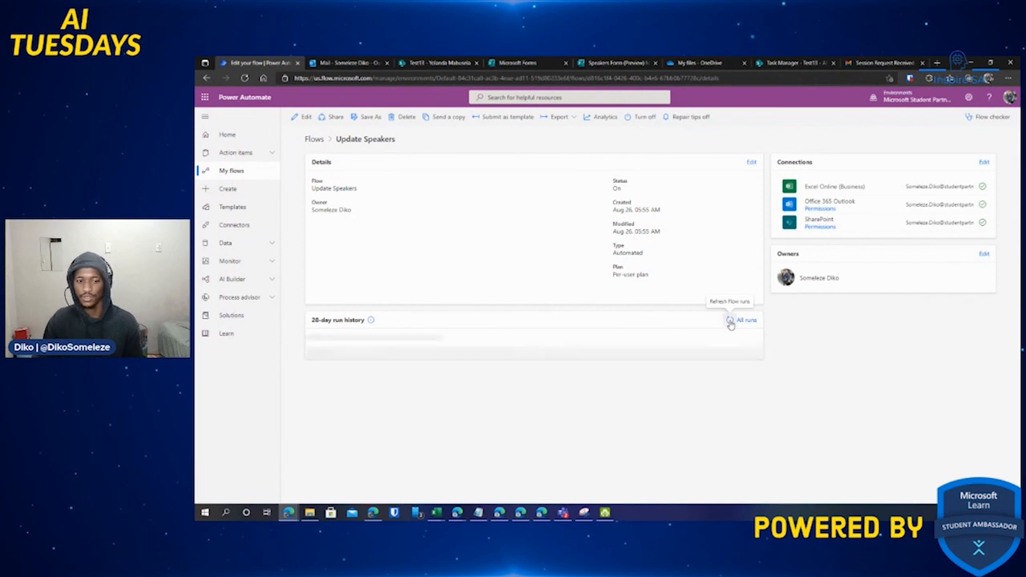
click(880, 62)
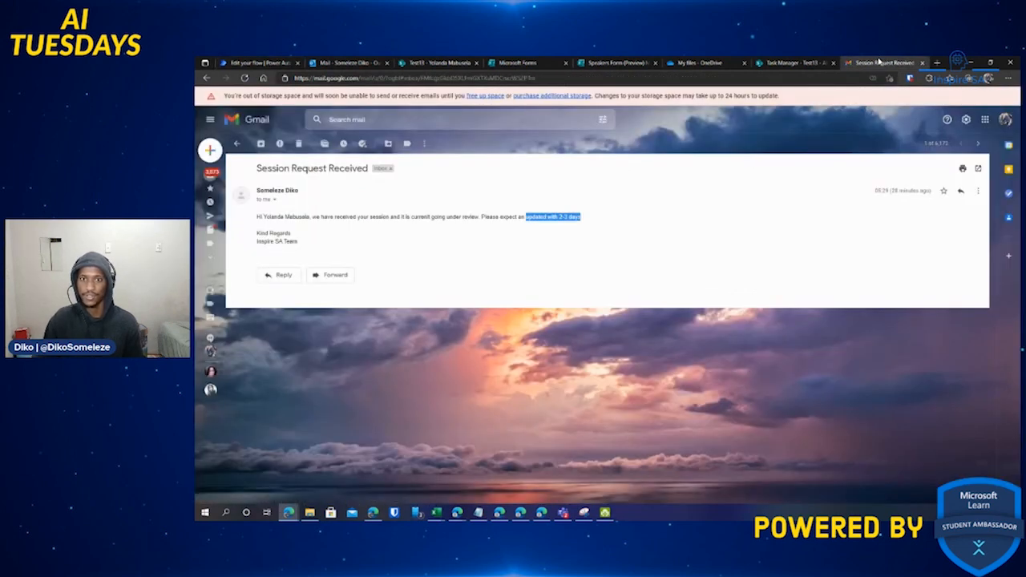
click(236, 143)
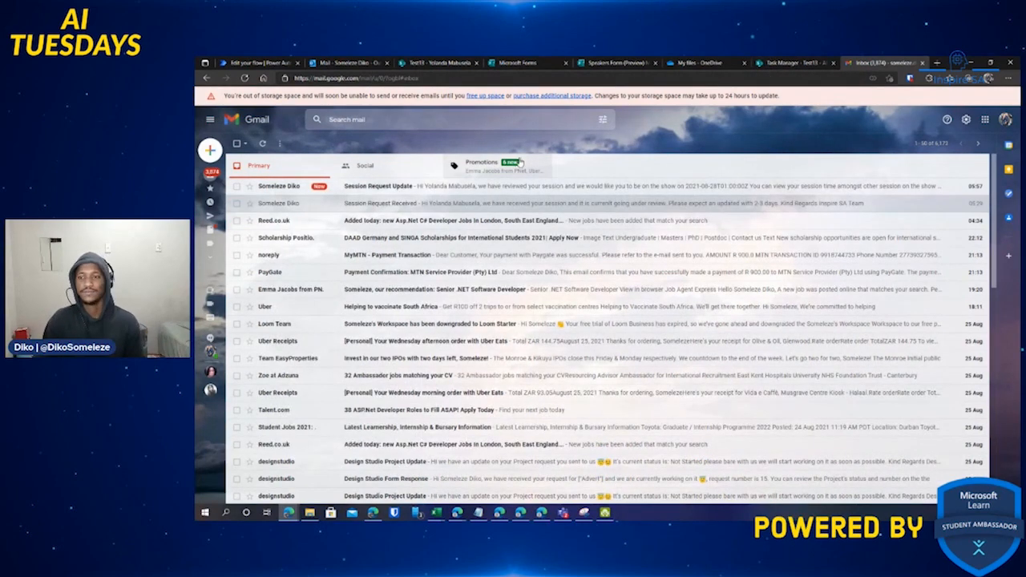
Step: Refresh the run history once more until a succeeded run shows, then check the Gmail inbox
click(258, 62)
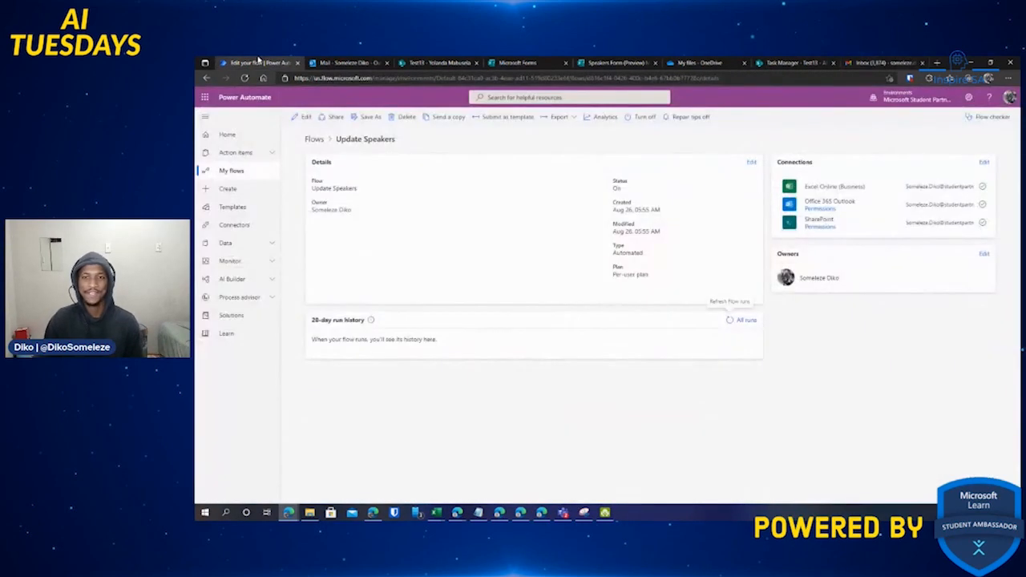
click(730, 320)
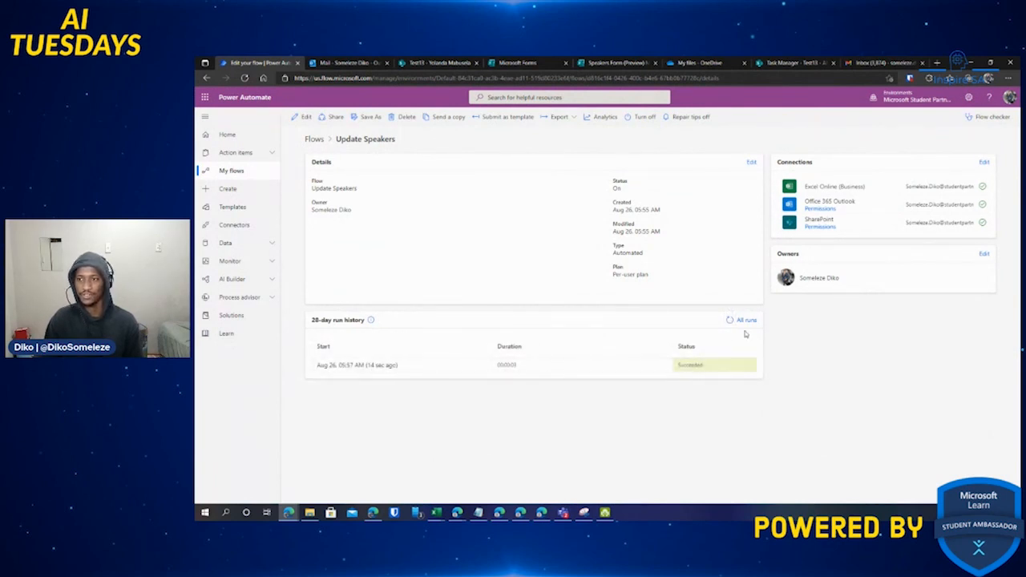
click(880, 62)
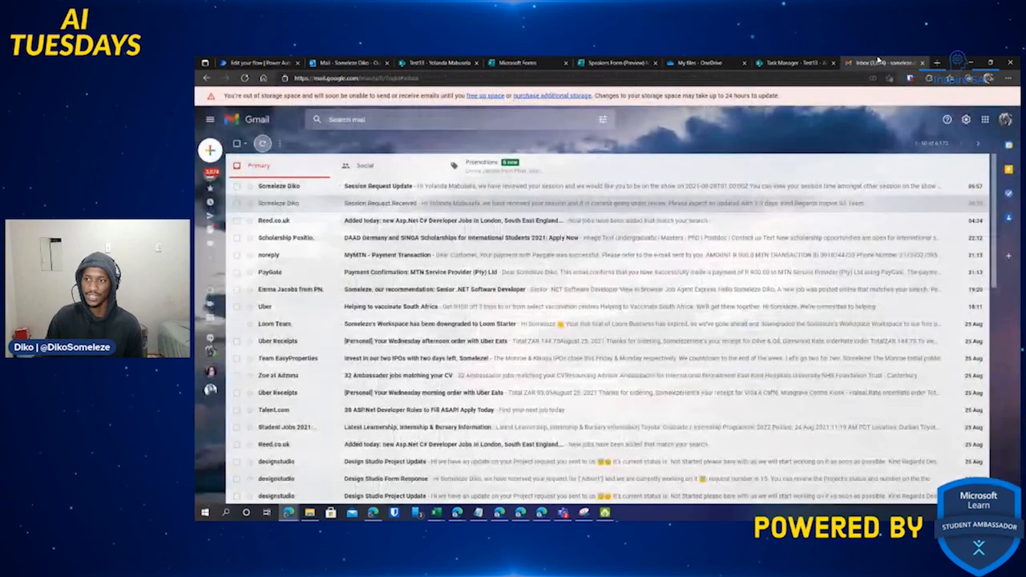
Step: Open the Session Request Update email and open its 'this link' in a new tab to view Inspire SA
click(390, 186)
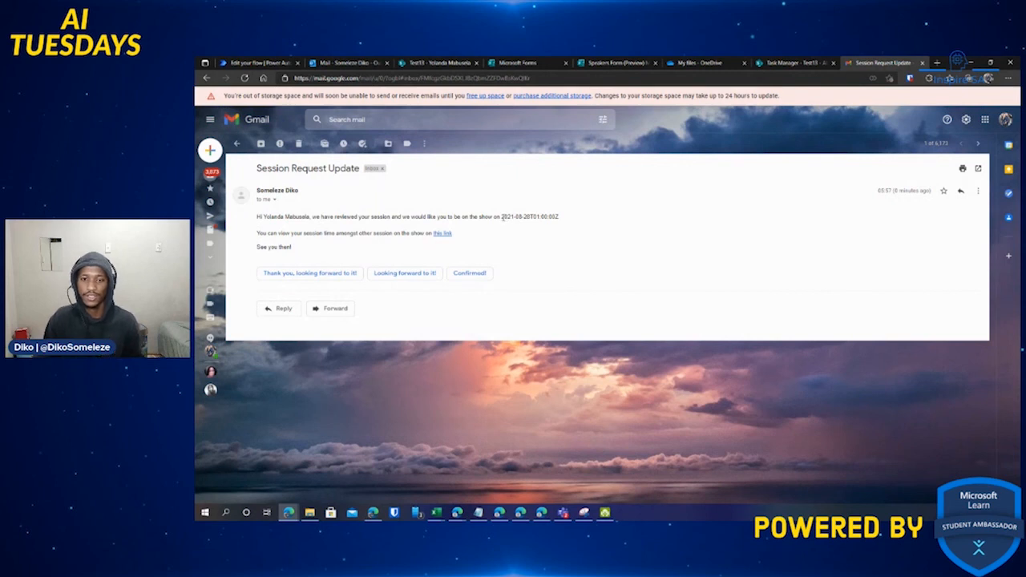
drag(503, 218, 554, 218)
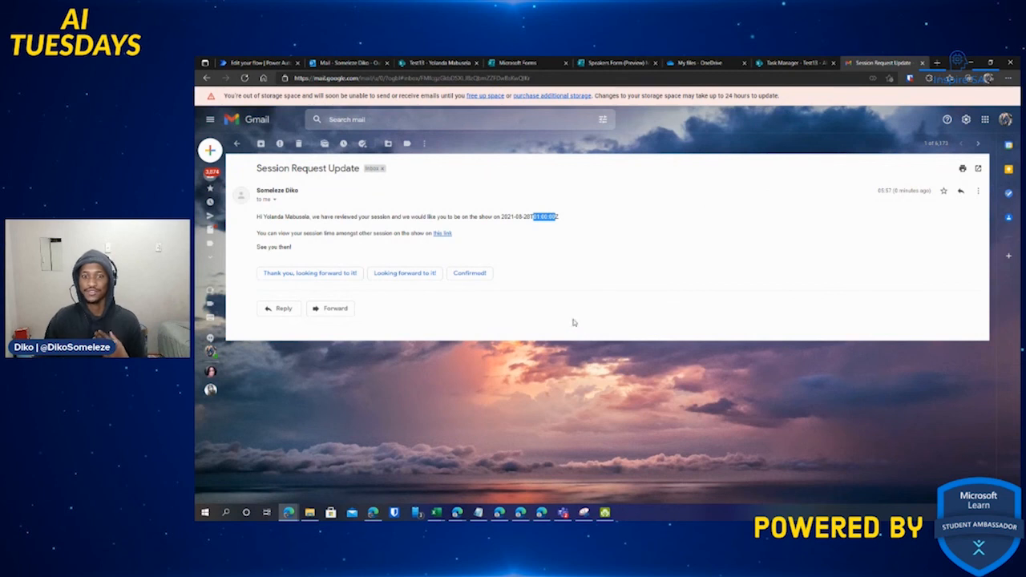
right_click(441, 239)
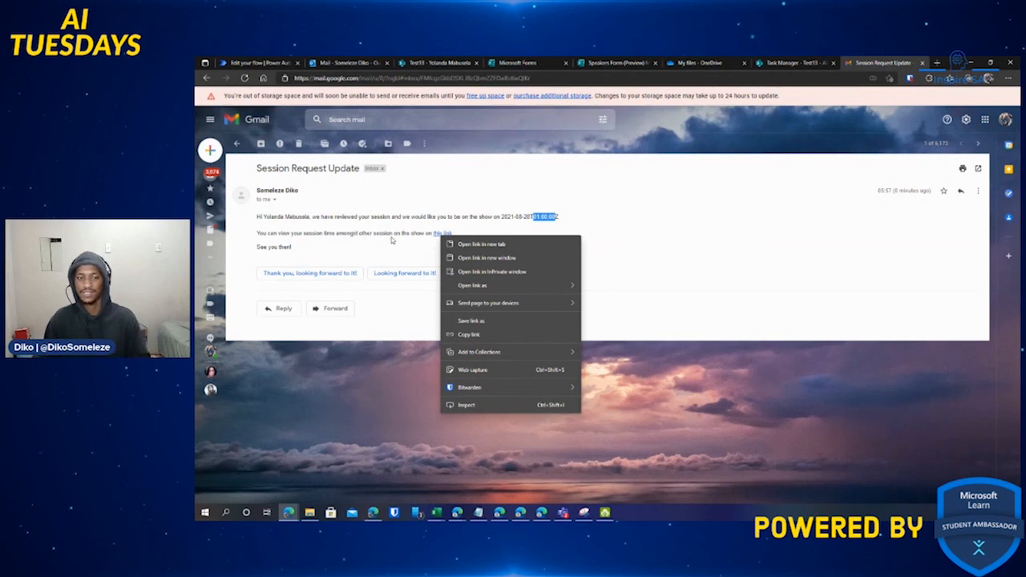
click(476, 244)
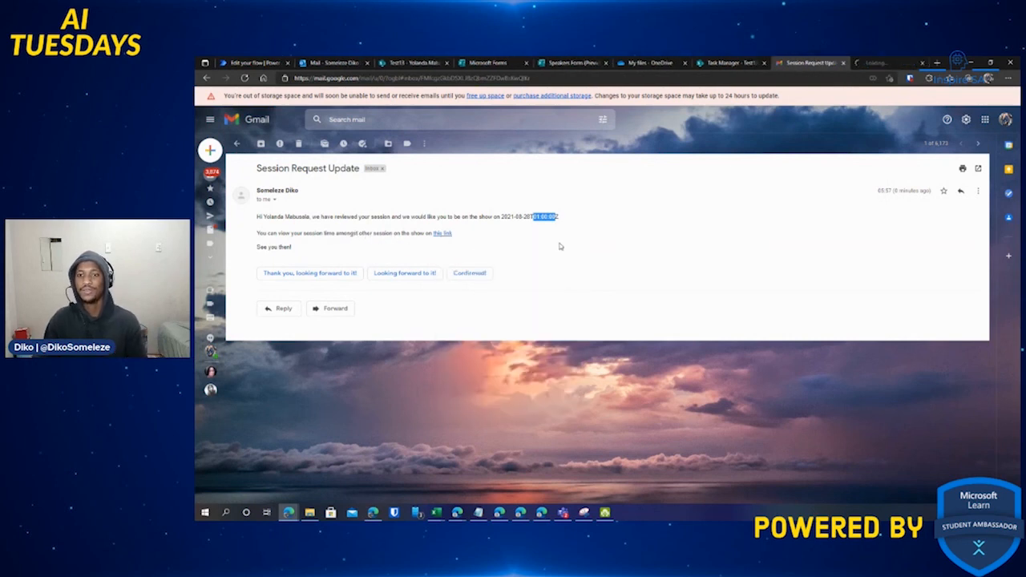
click(880, 62)
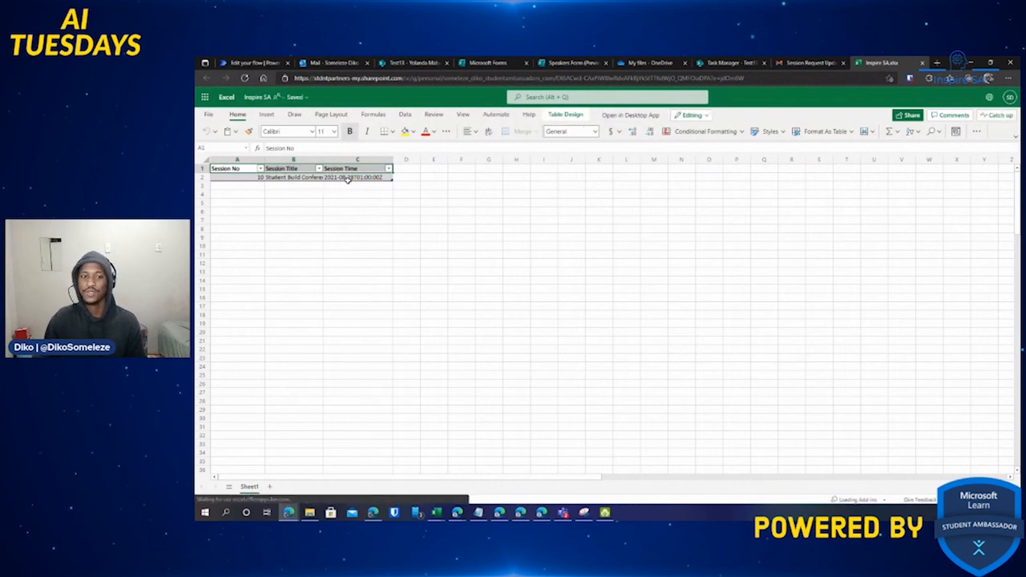
click(232, 188)
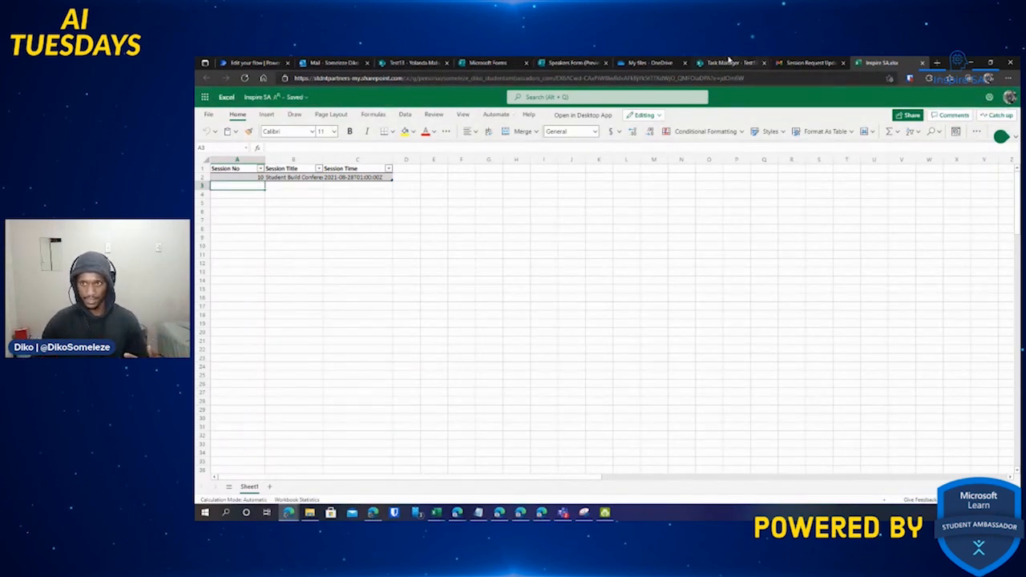
click(726, 63)
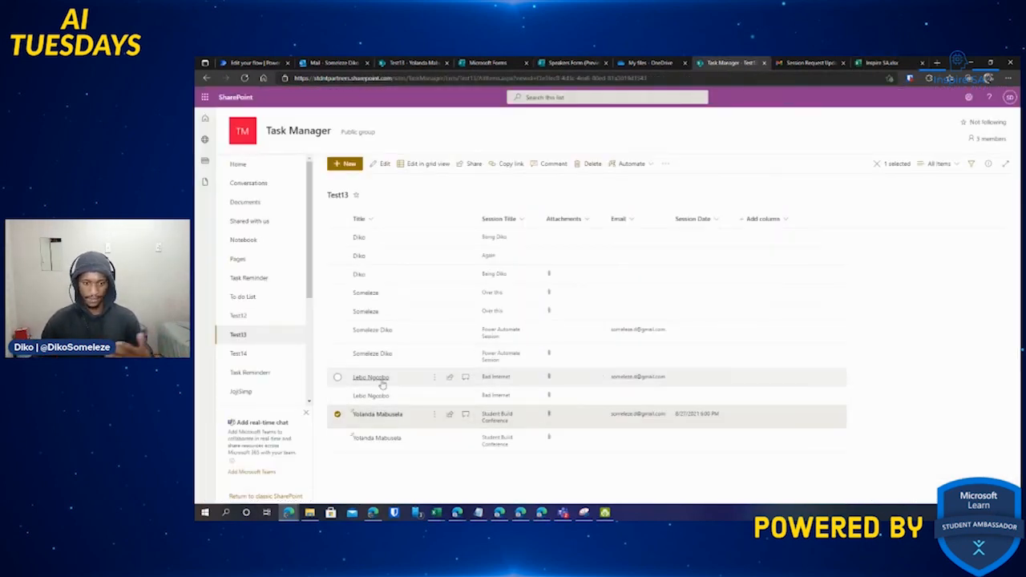
click(881, 63)
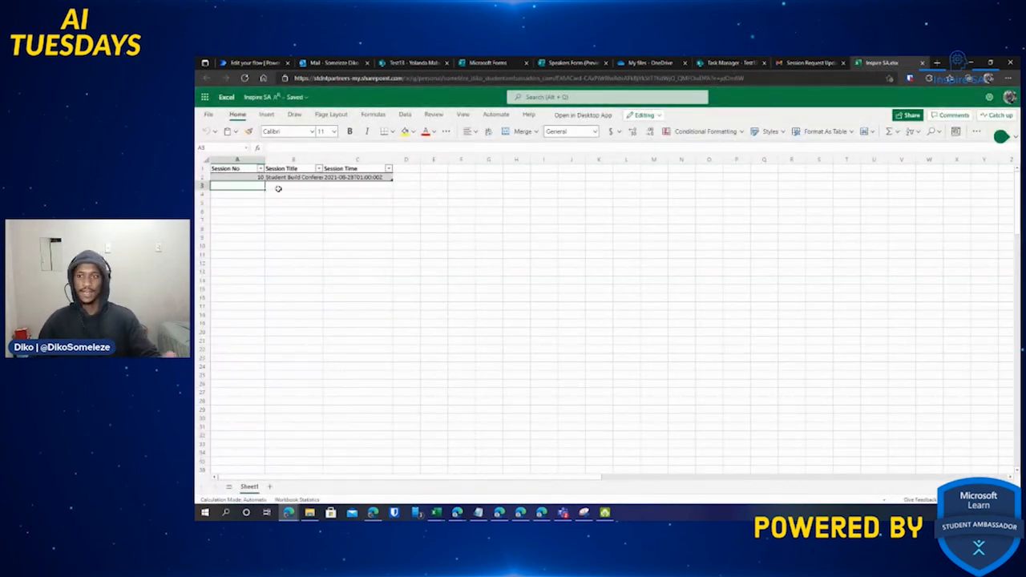
click(256, 178)
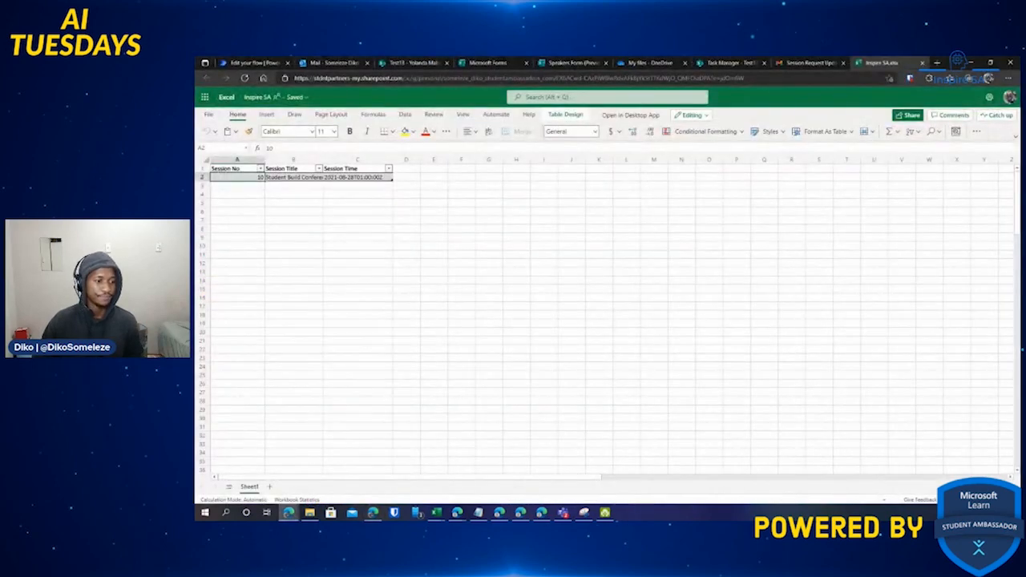
key(alt+Tab)
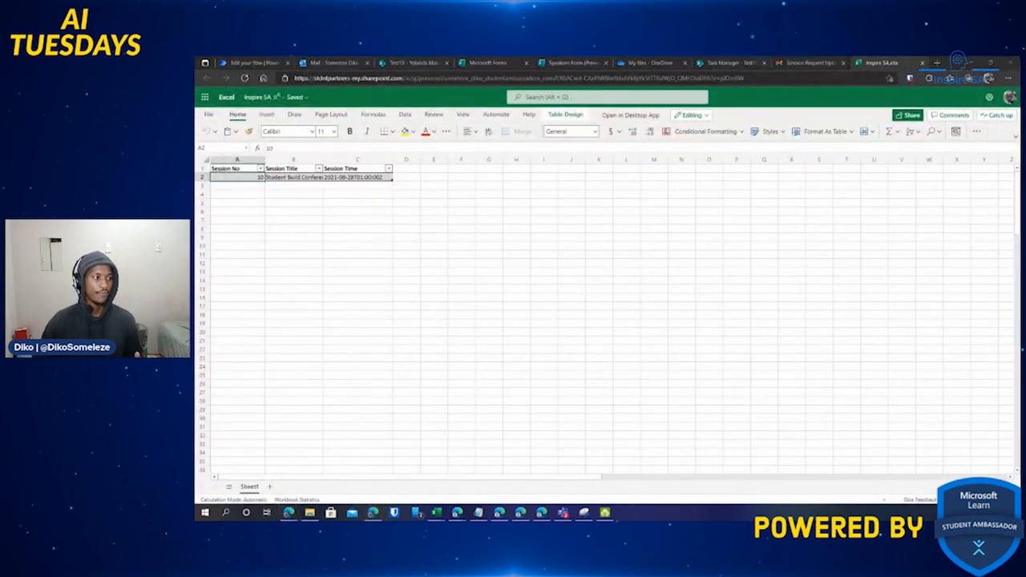
key(alt+Tab)
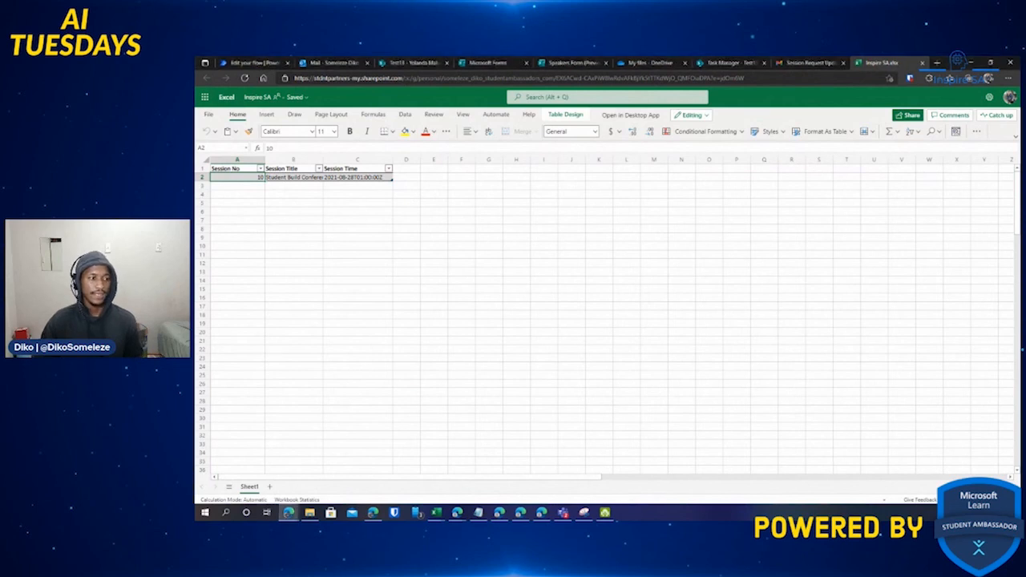
key(alt+Tab)
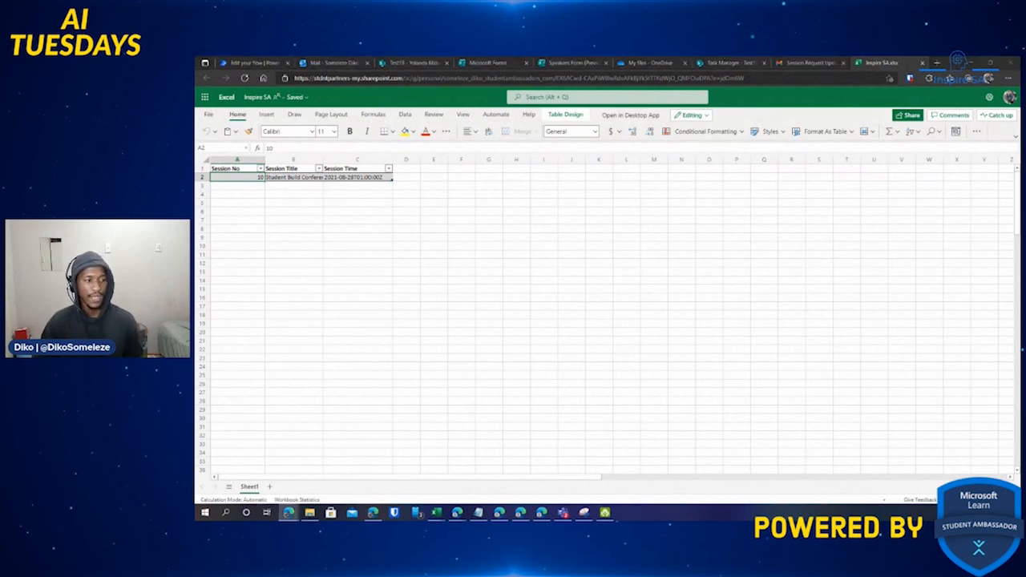
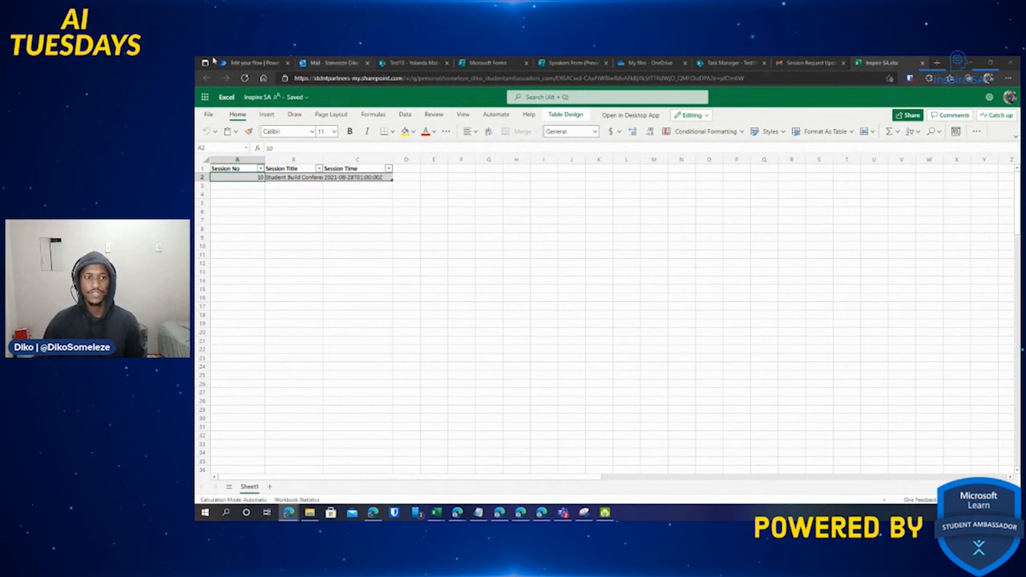
Step: Return from Excel Online to the Update Speakers flow, where the latest run shows Succeeded, and open My flows
click(240, 62)
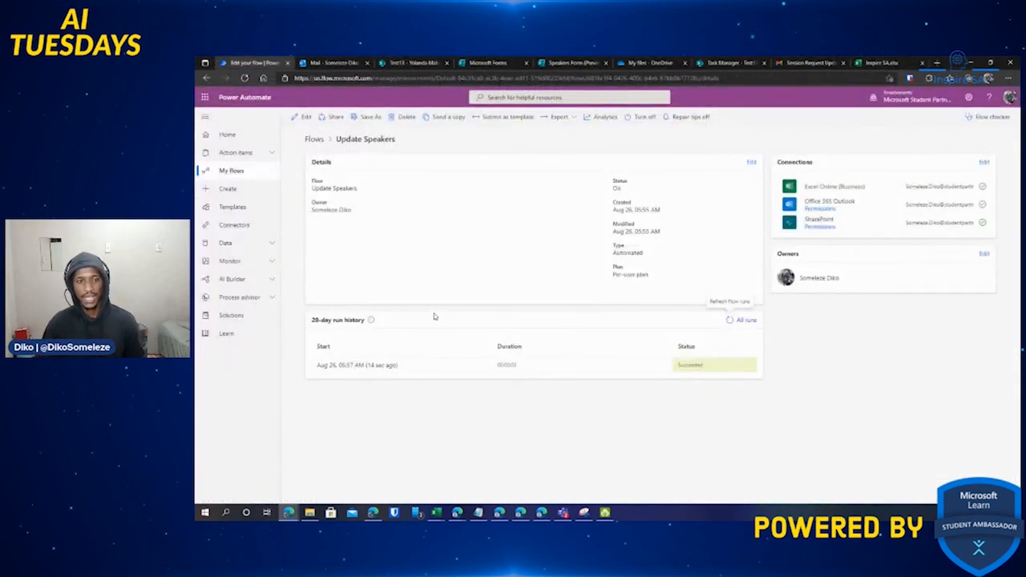
click(251, 177)
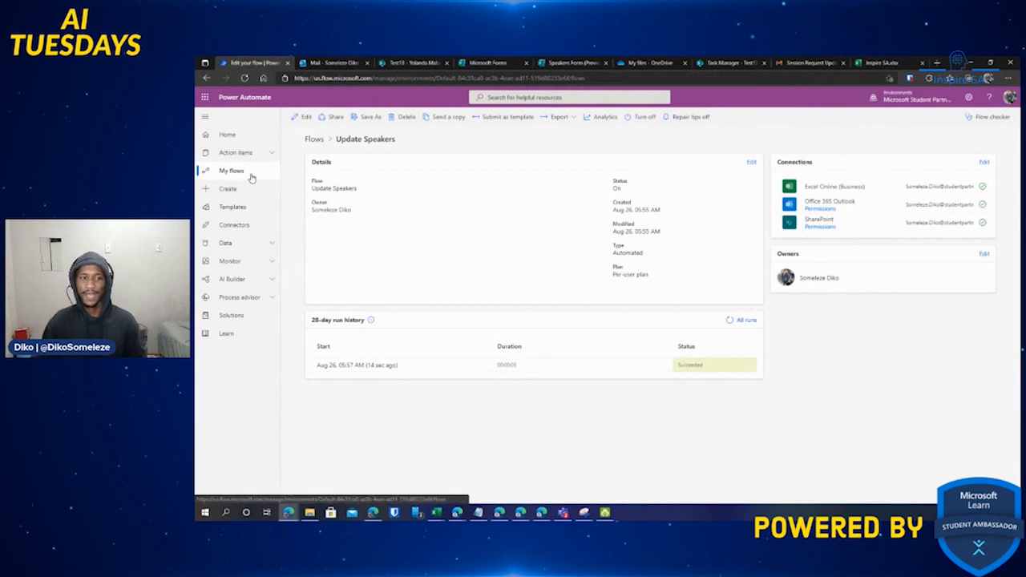